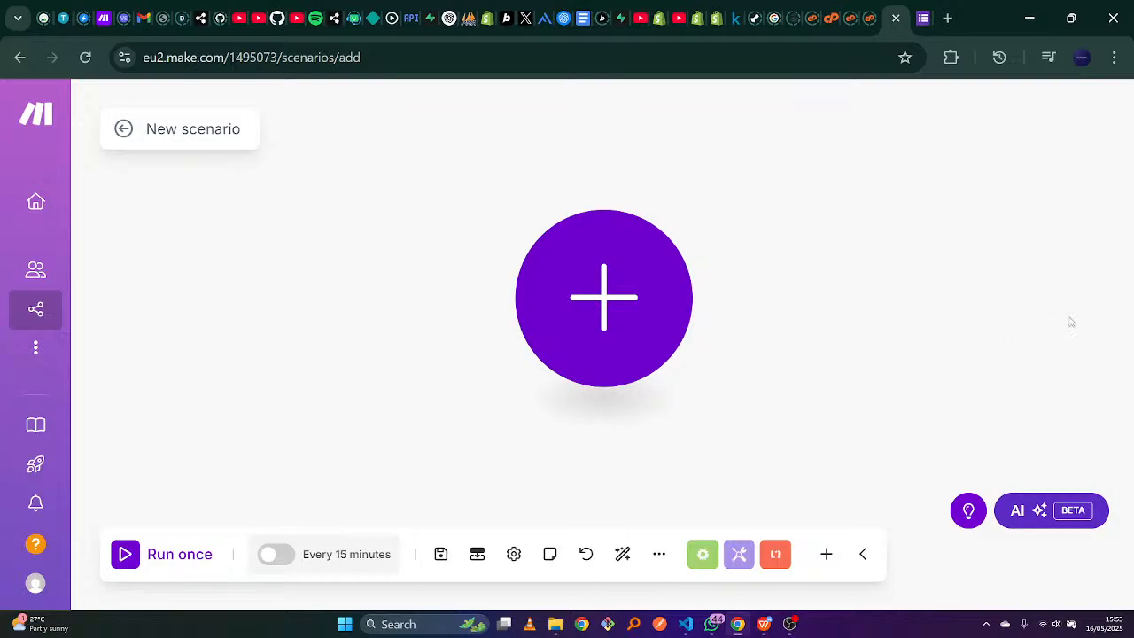
Switch to the 'Untitled form - Google Forms' browser tab to edit the form.
click(922, 6)
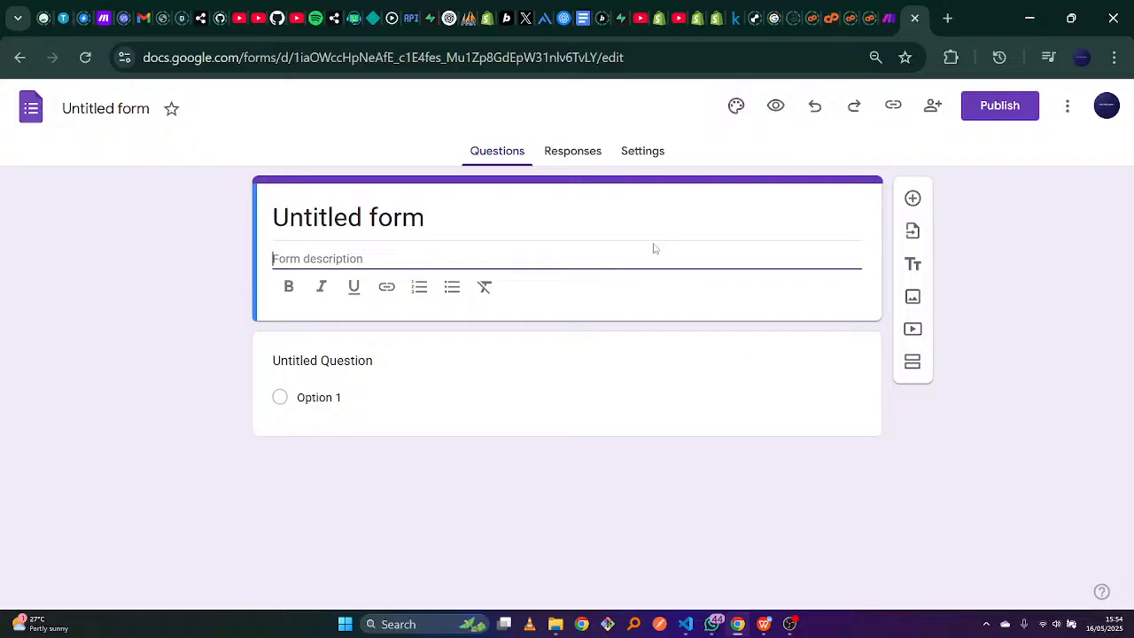
Add the description 'Lead Captures' and change the first question from Multiple choice to Short answer.
text(Lead Captures)
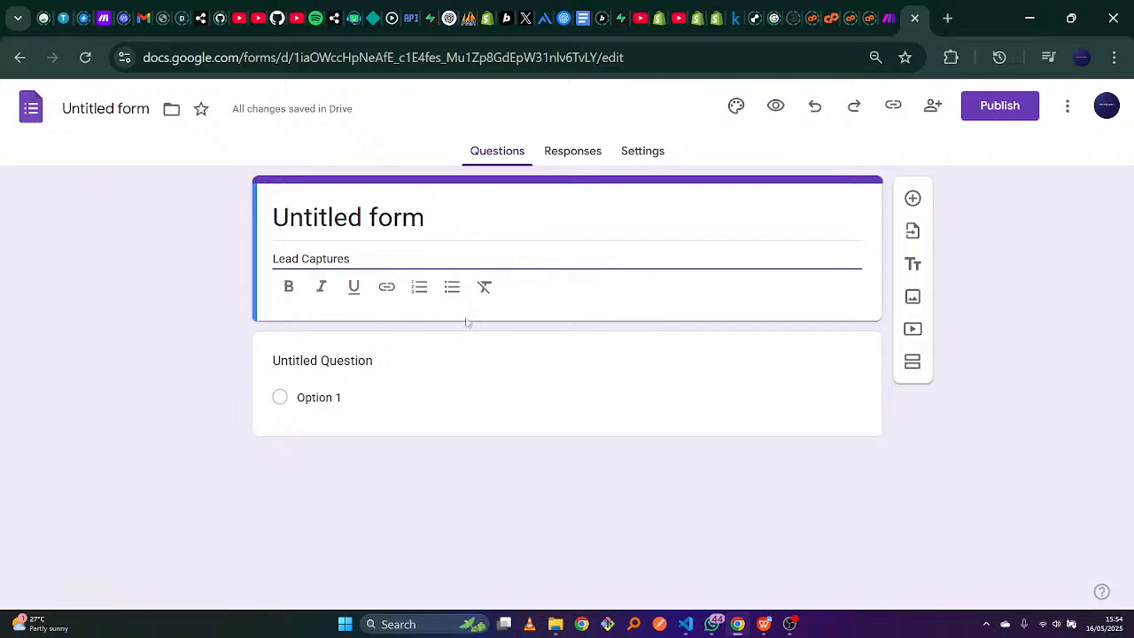
click(424, 395)
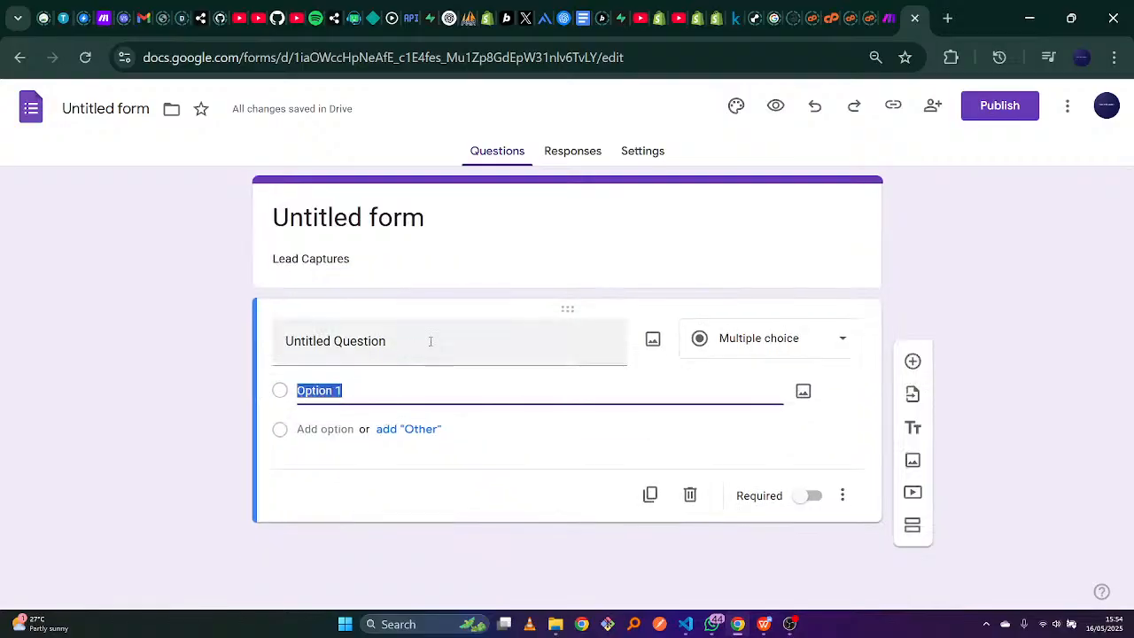
click(431, 341)
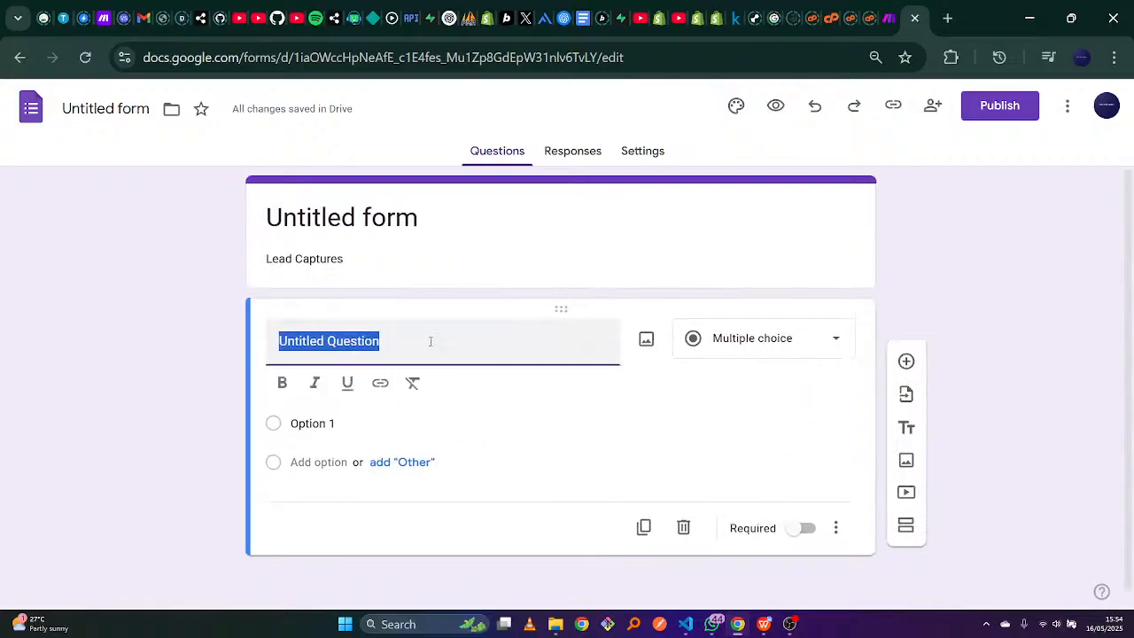
click(832, 344)
click(781, 120)
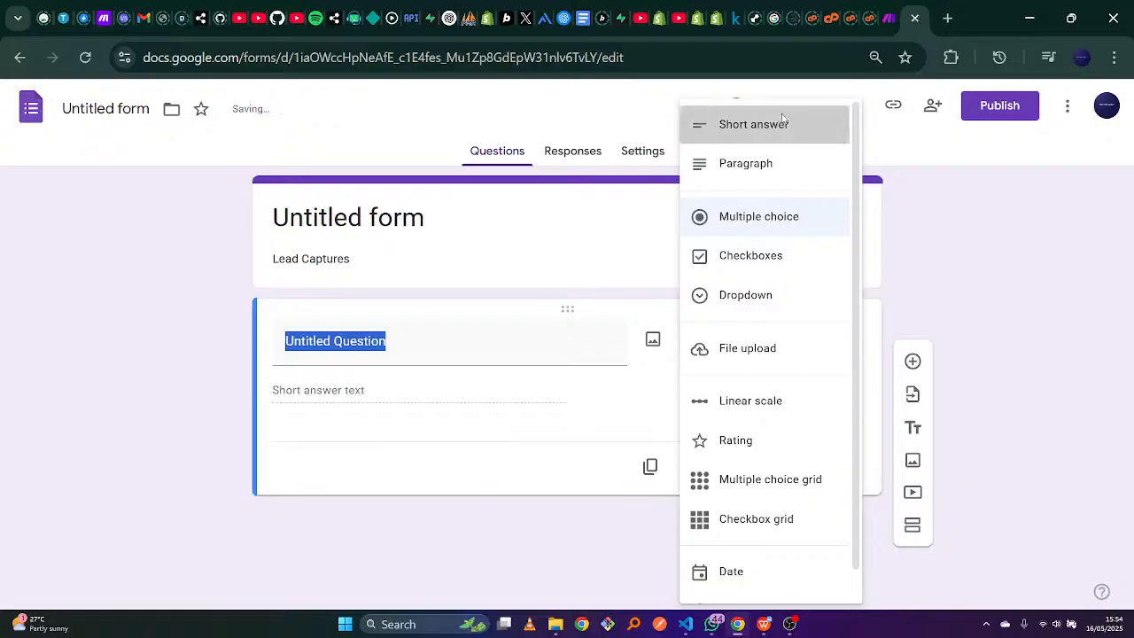
key(f)
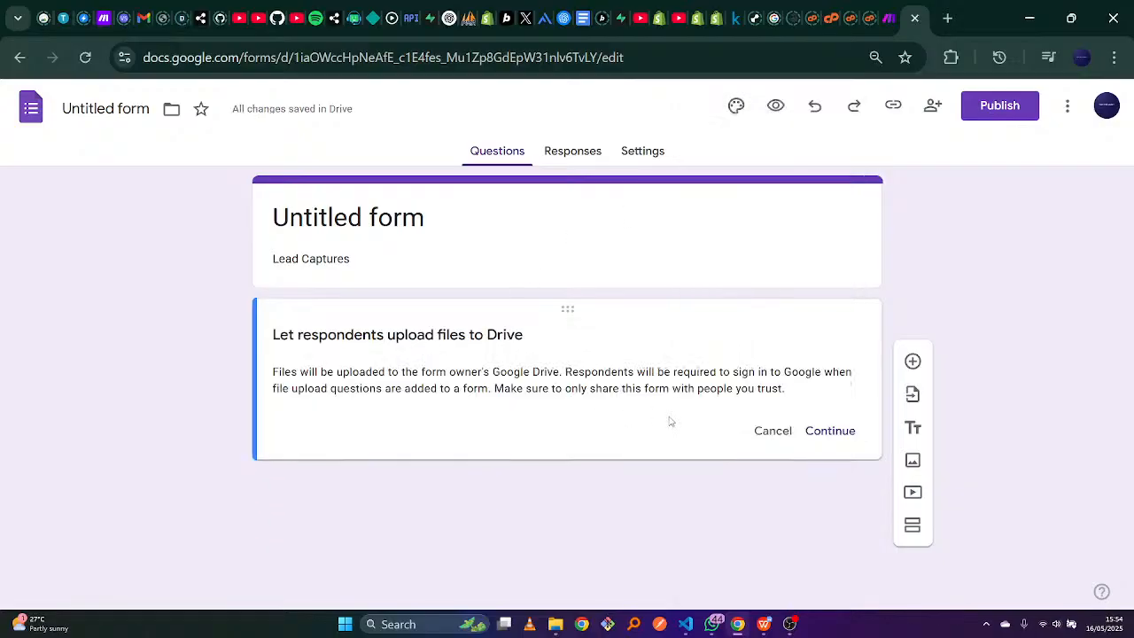
click(788, 439)
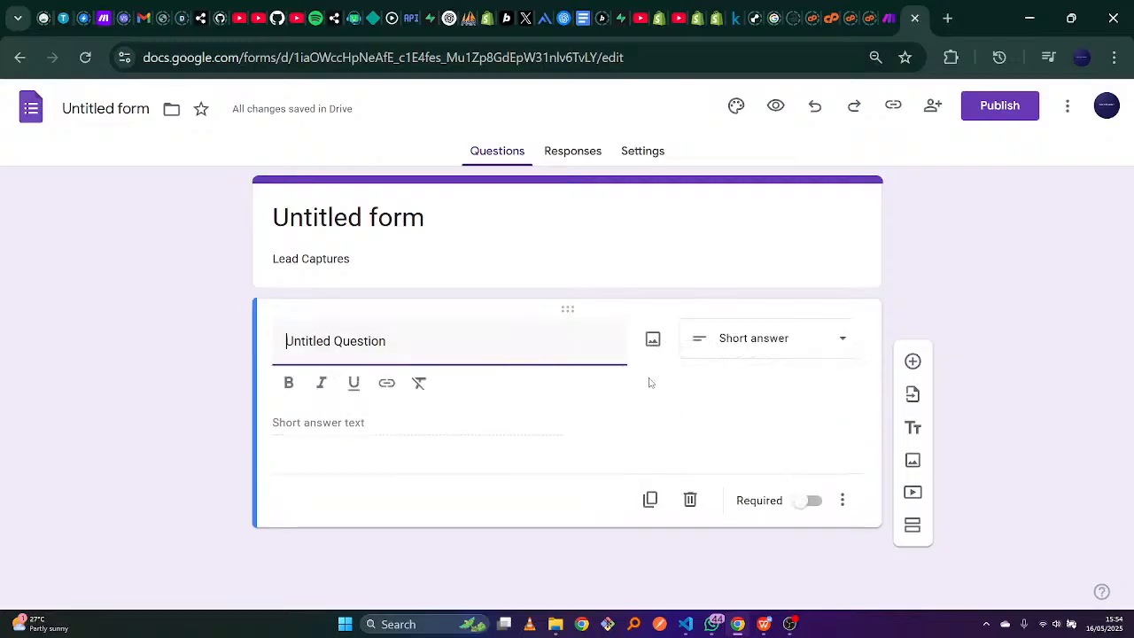
Title the first question 'Full Name', keeping it a short-answer question.
click(833, 345)
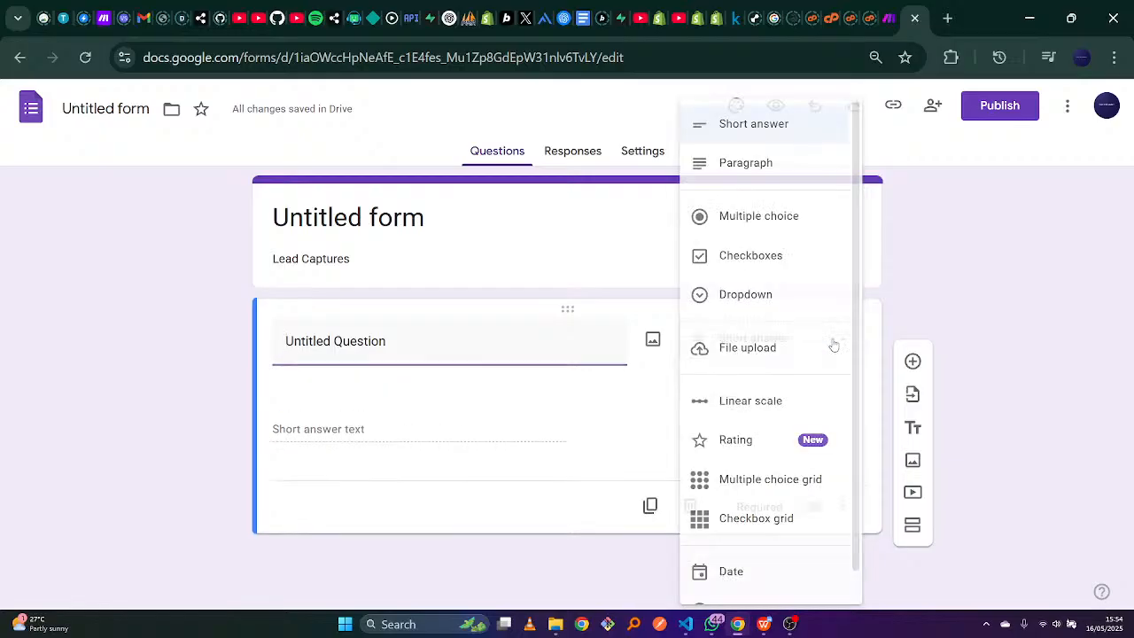
click(489, 352)
text(Fu)
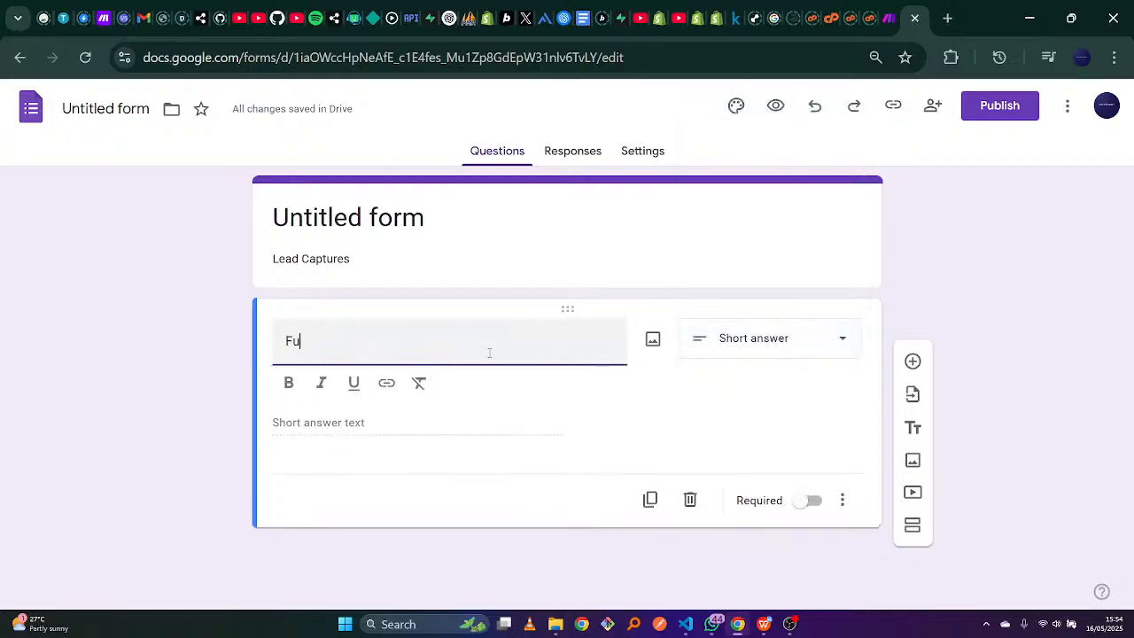
text(ll Name)
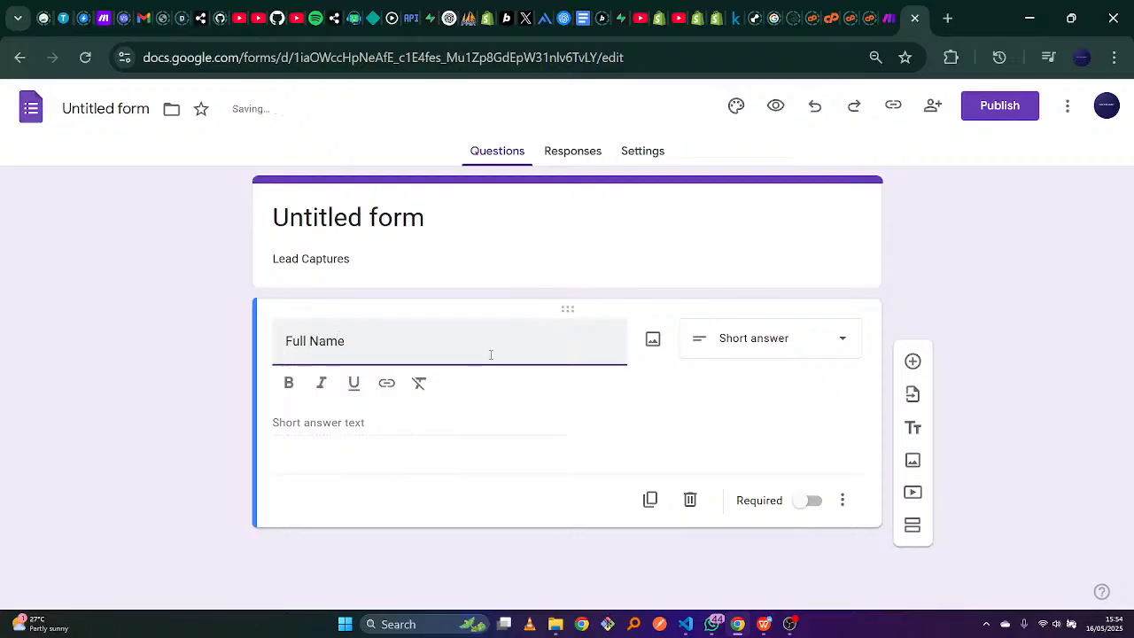
click(721, 391)
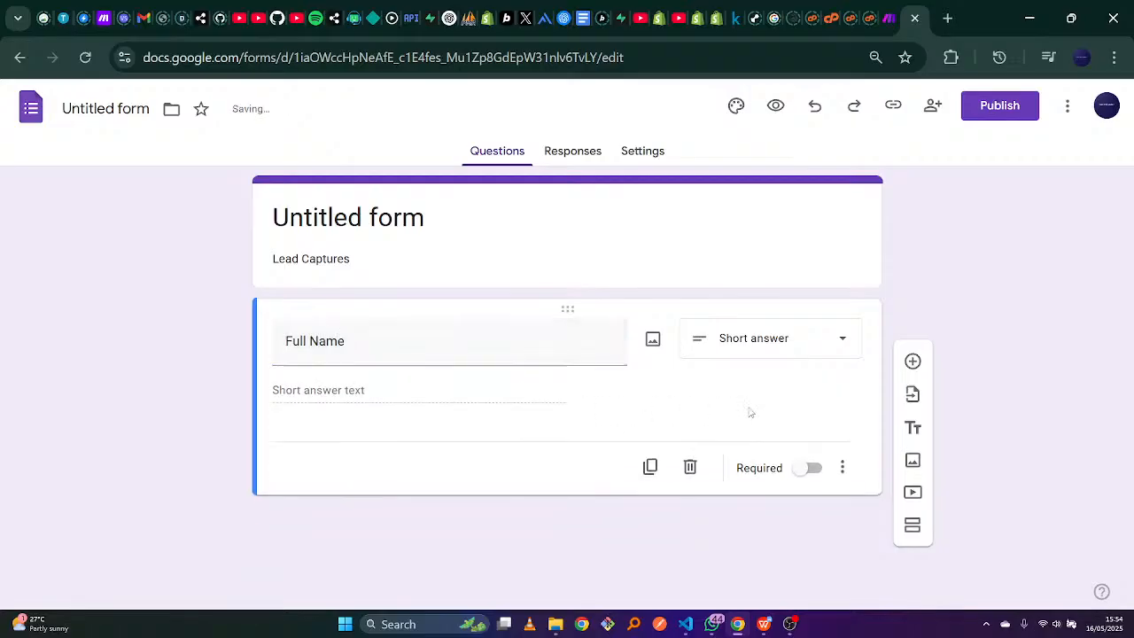
Add a second short-answer question titled 'Email'.
click(913, 360)
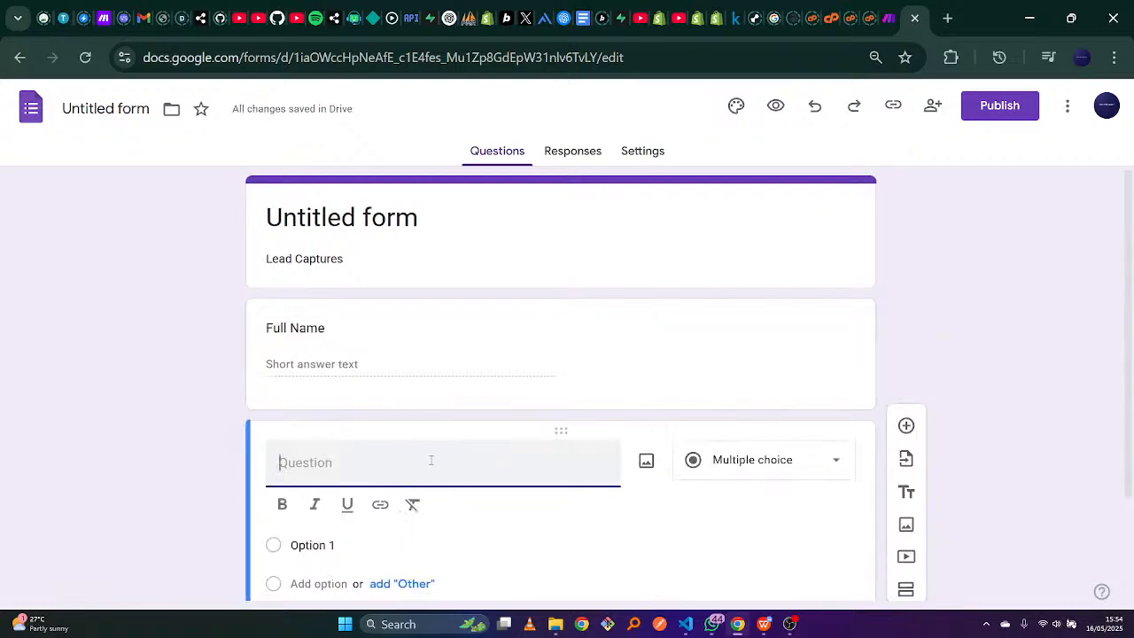
text(Email)
click(837, 460)
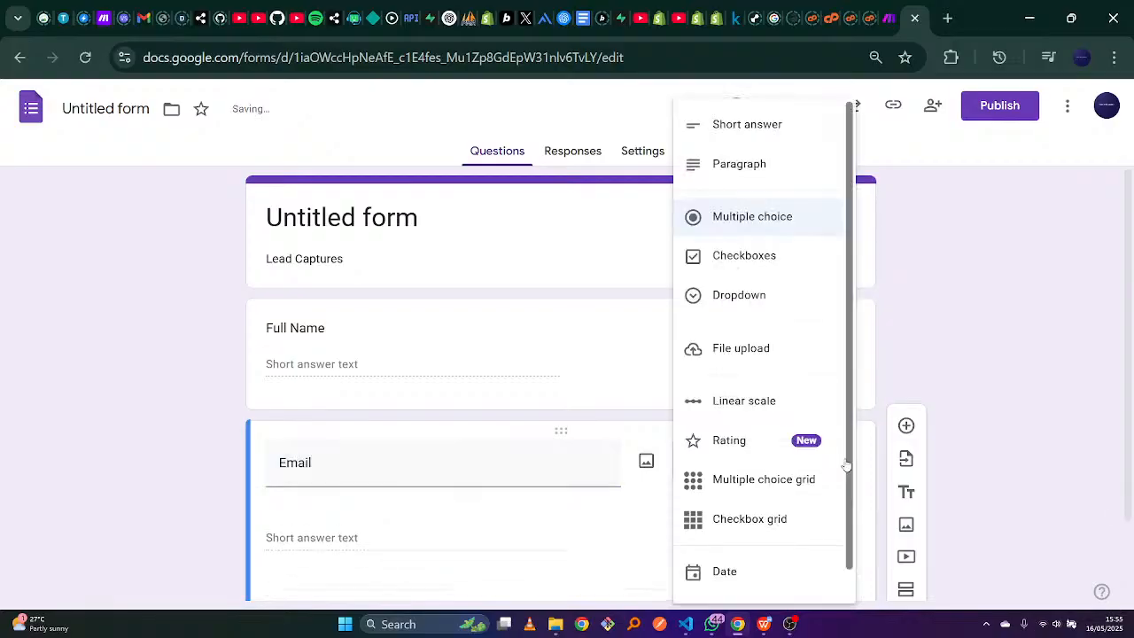
click(800, 134)
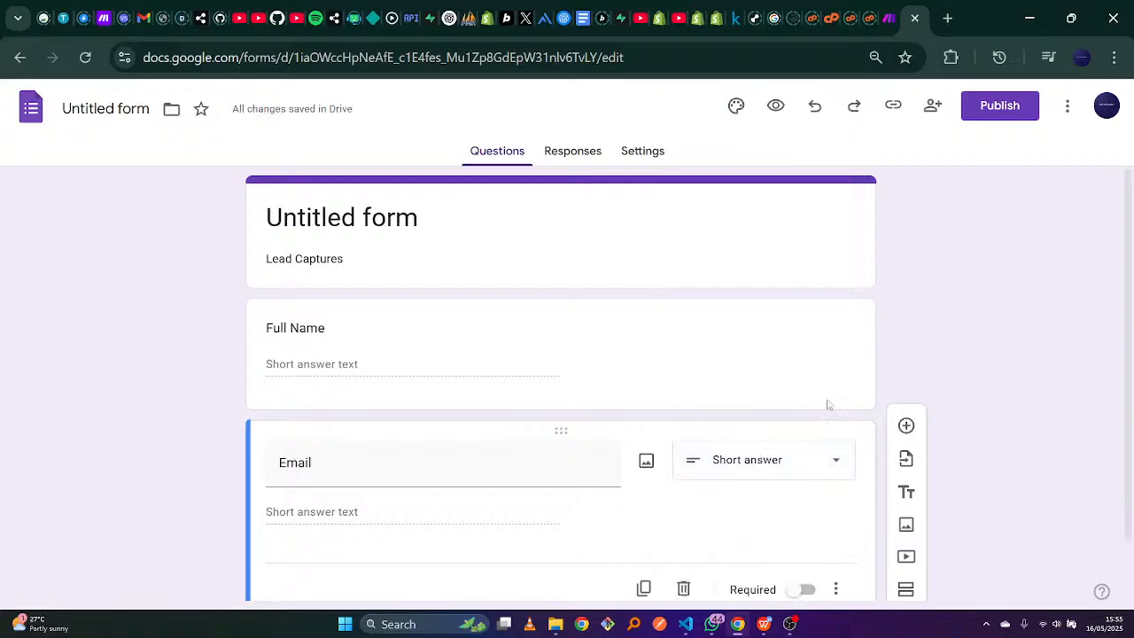
scroll(1126, 253, down, 1)
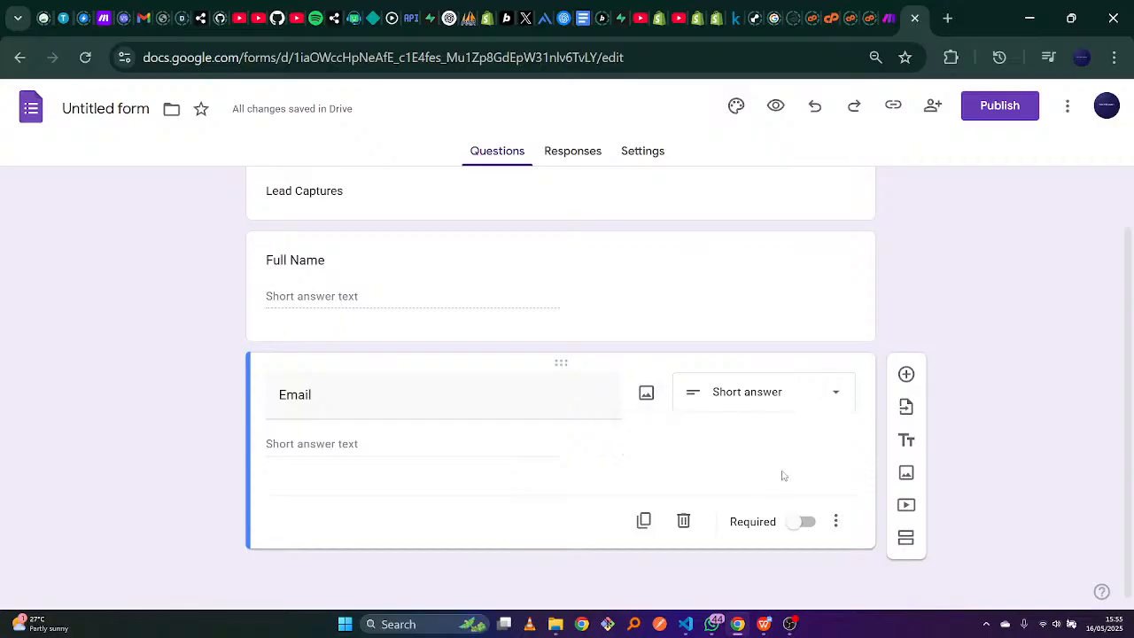
Add the question 'What Can We Do For You?' as a required Paragraph answer.
click(906, 373)
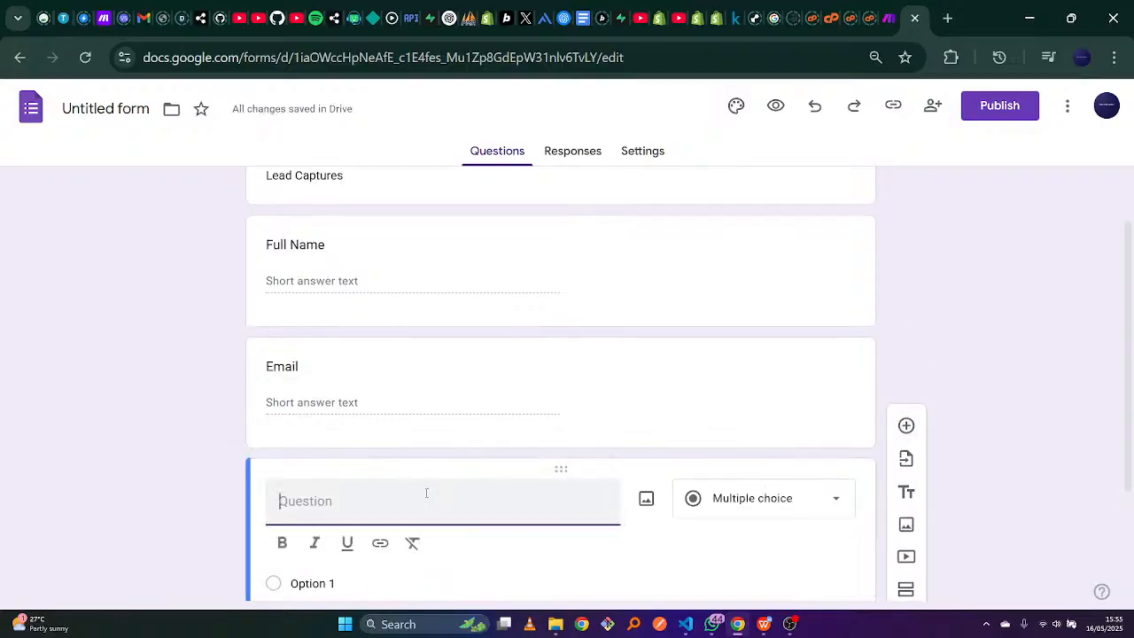
text(What Can We Do)
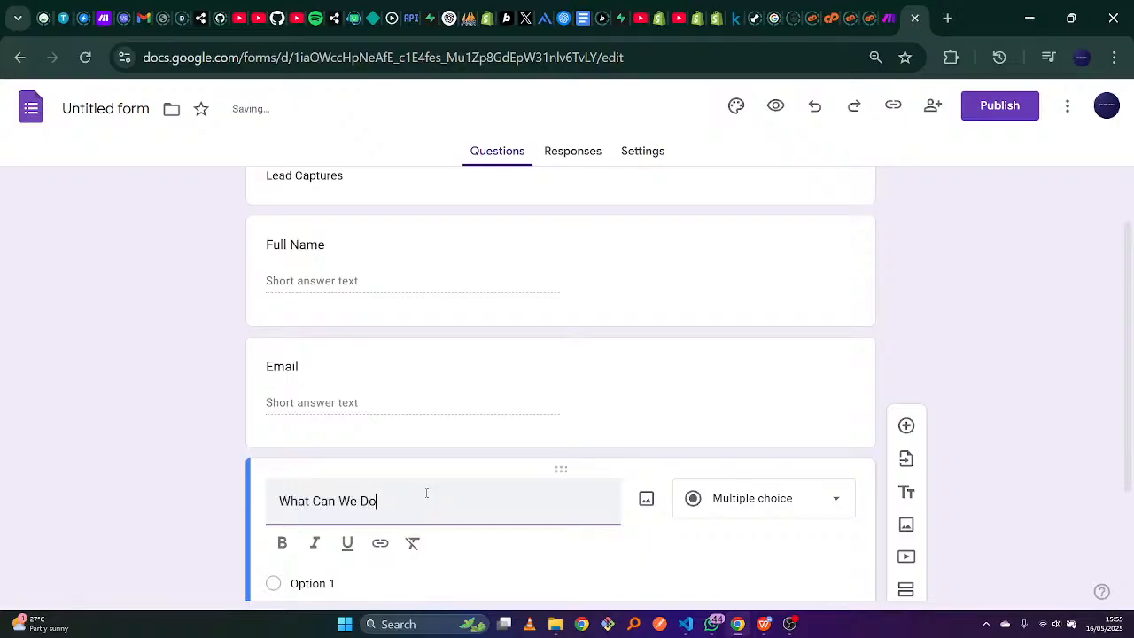
text( For)
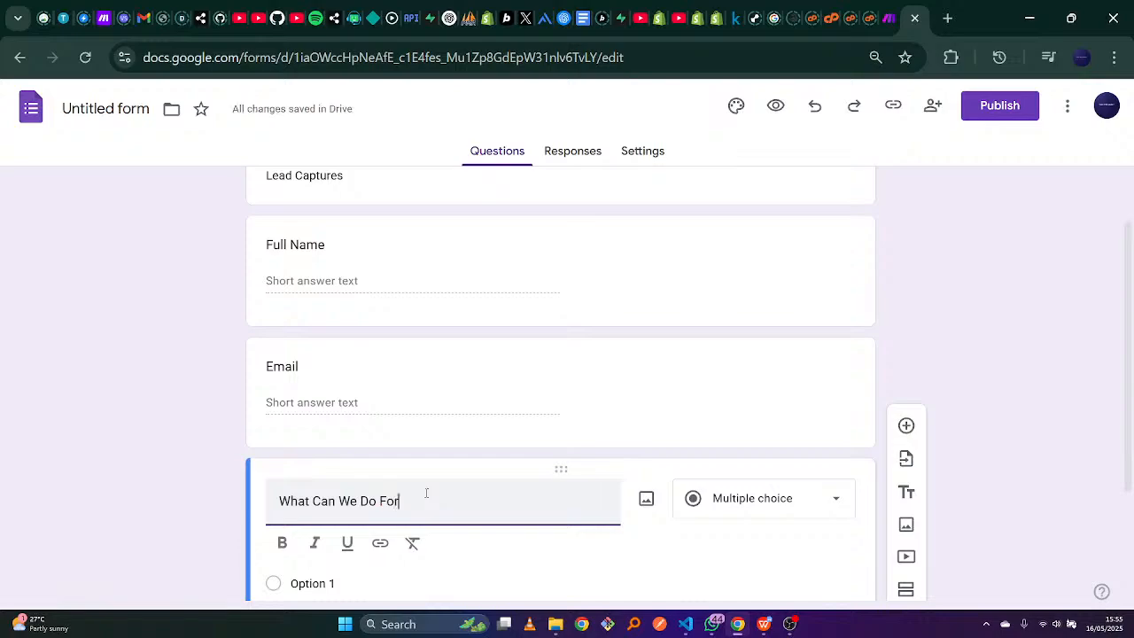
text( You?)
click(837, 501)
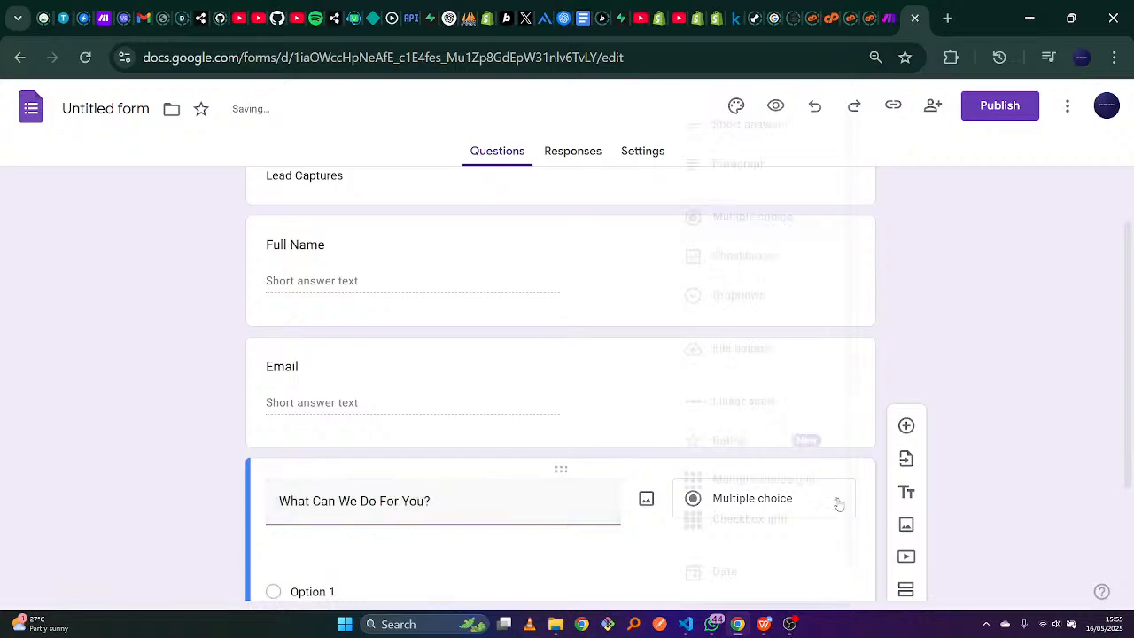
click(789, 175)
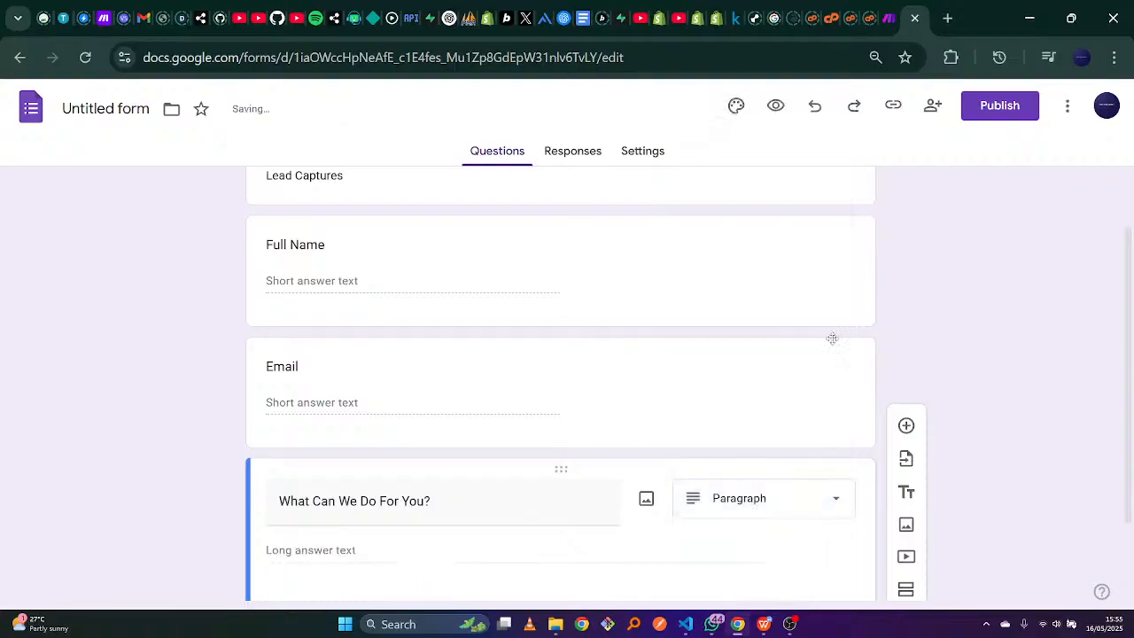
scroll(806, 479, down, 1)
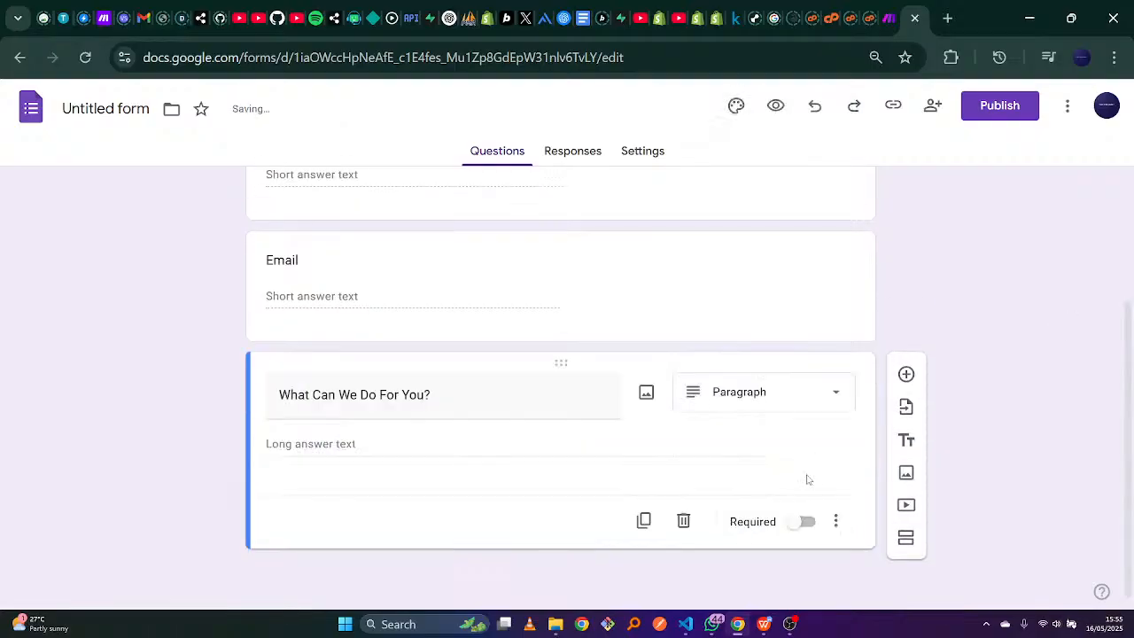
click(804, 521)
scroll(1131, 399, up, 1)
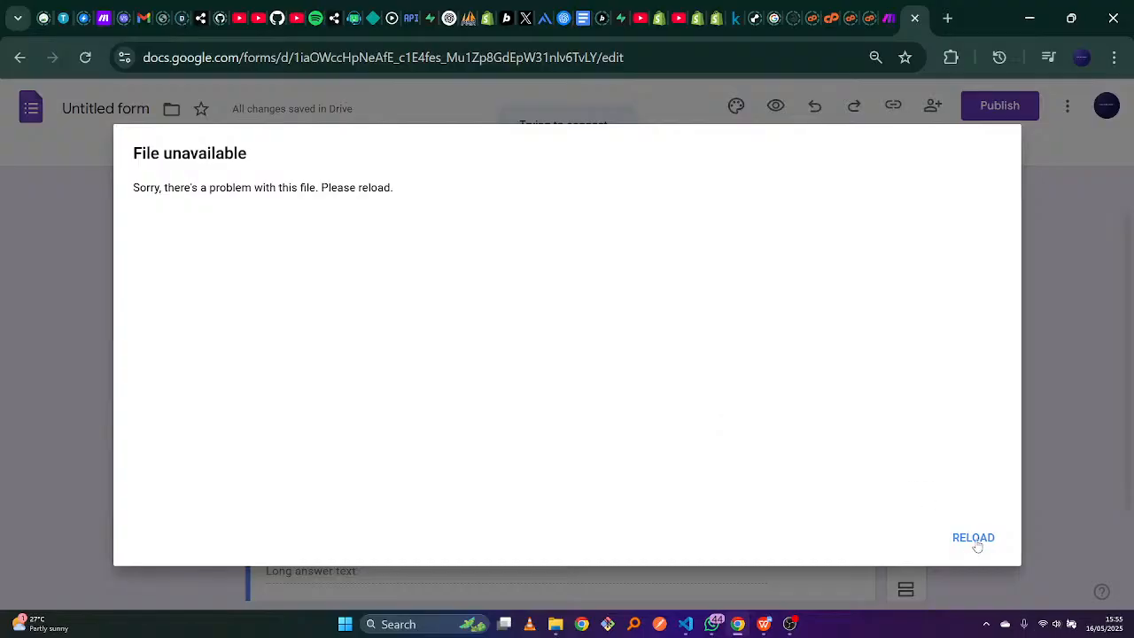
Reload the form after the file error and make the Email question required.
click(975, 540)
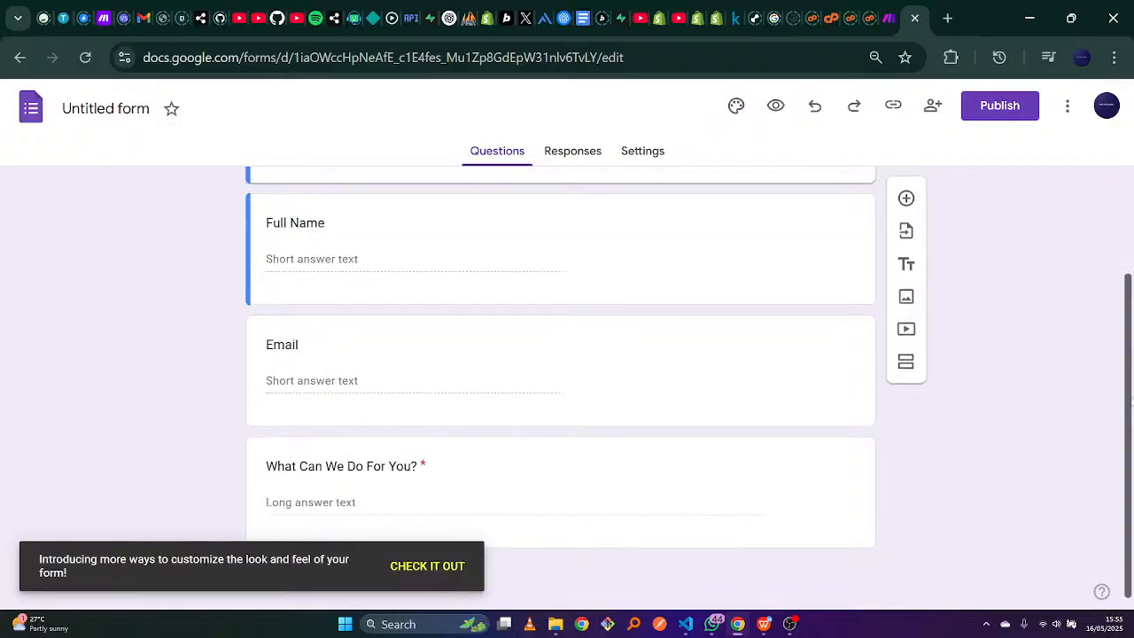
drag(1130, 348, 1124, 386)
click(703, 364)
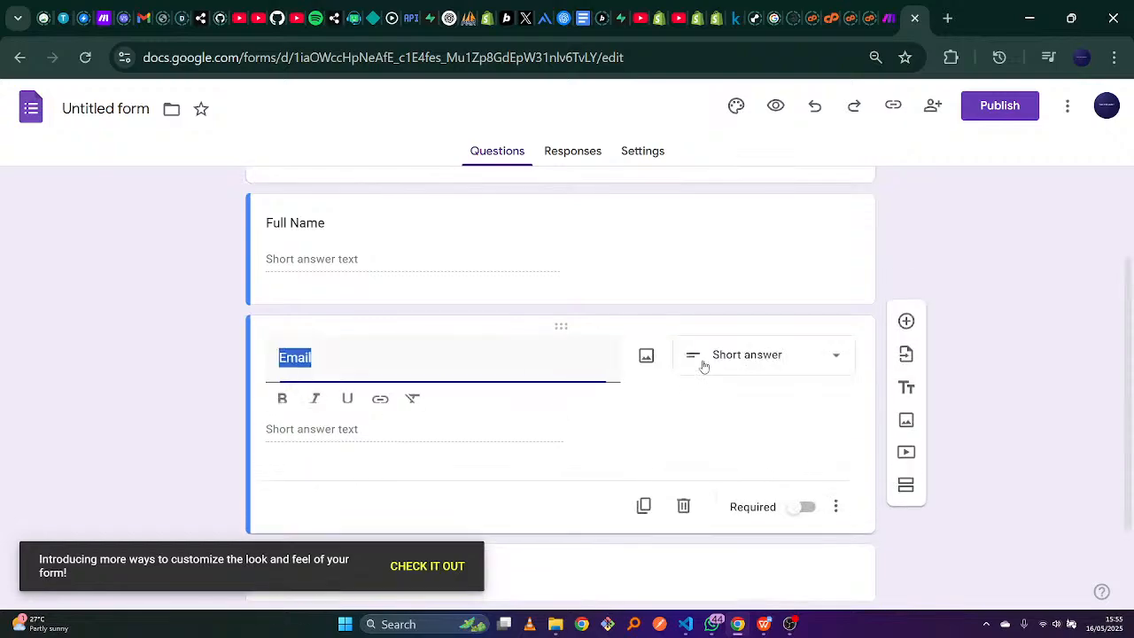
click(800, 518)
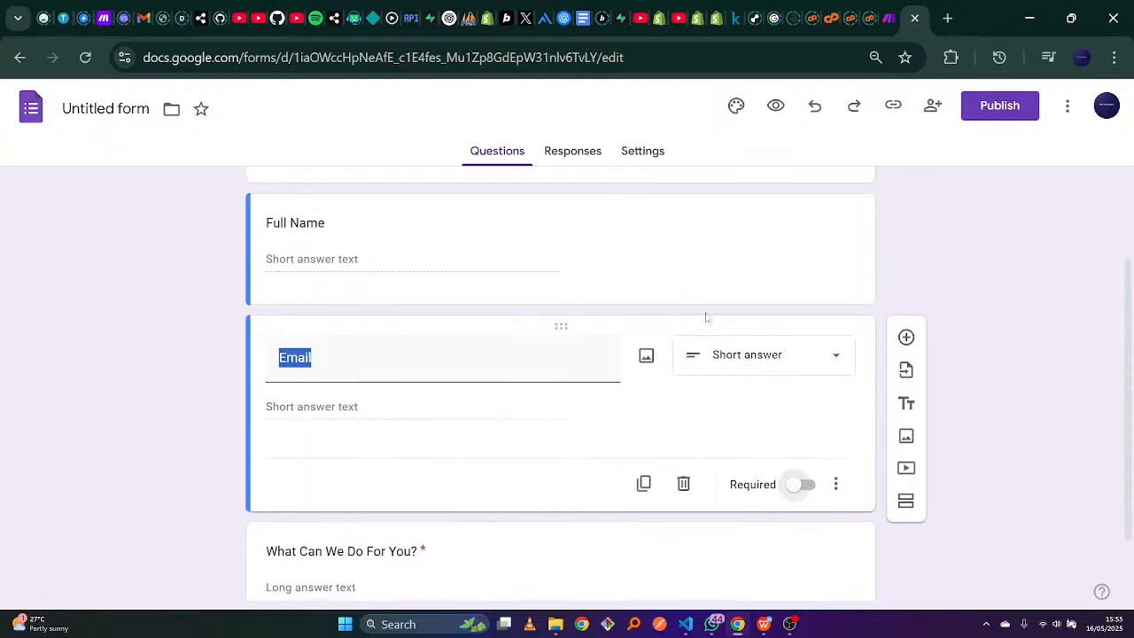
click(803, 486)
Make Full Name required too, then review the Email and paragraph question cards.
click(724, 243)
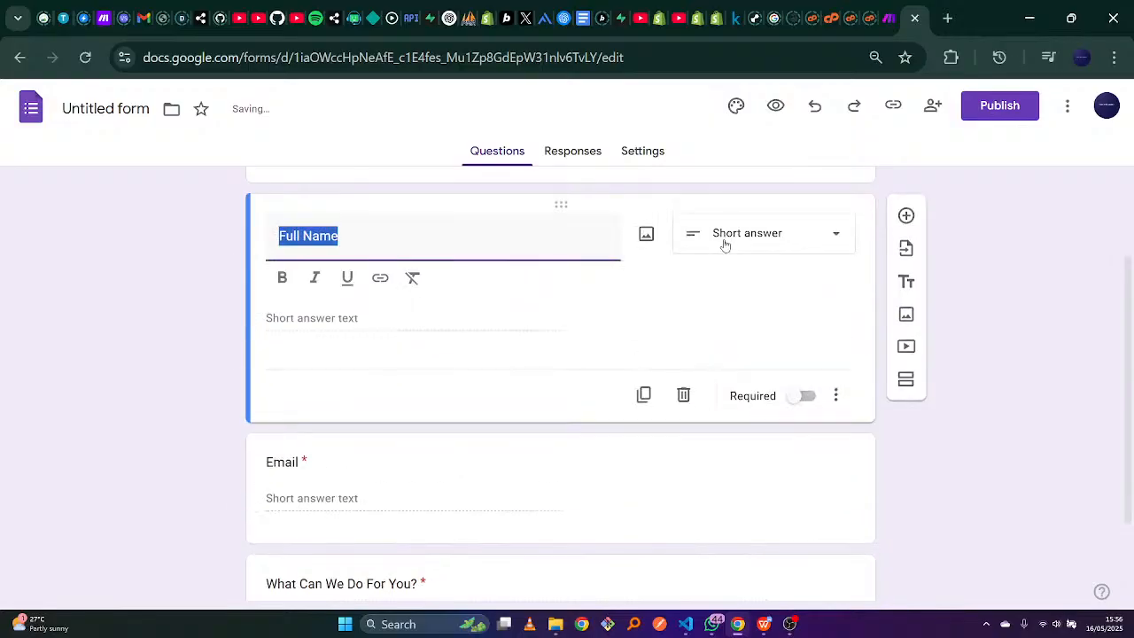
click(805, 401)
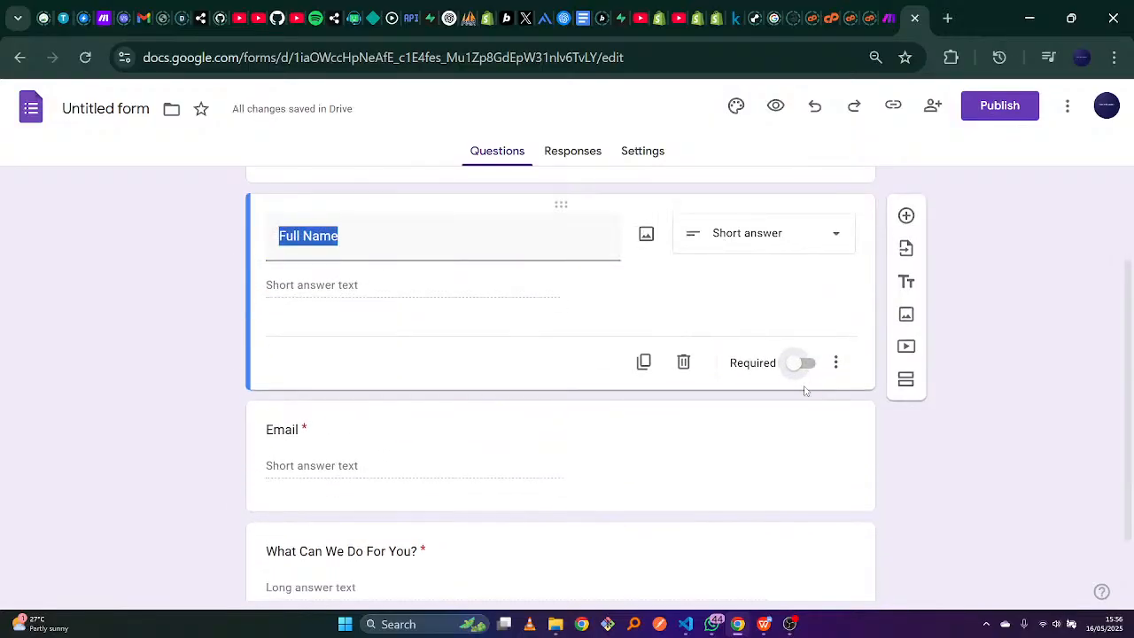
click(806, 363)
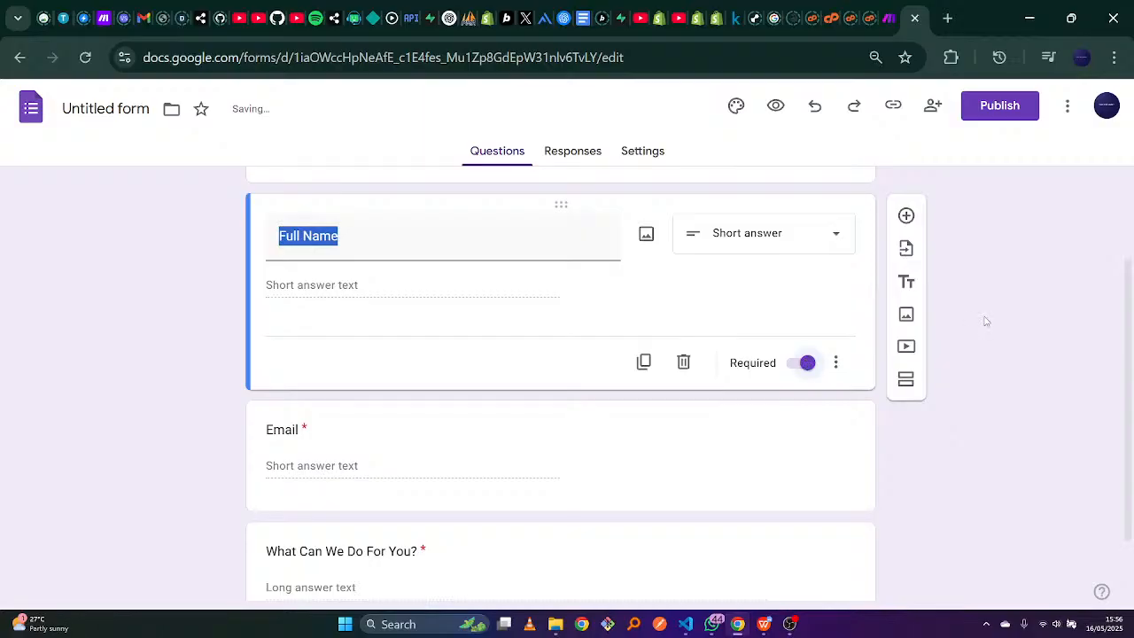
drag(1130, 302, 1131, 452)
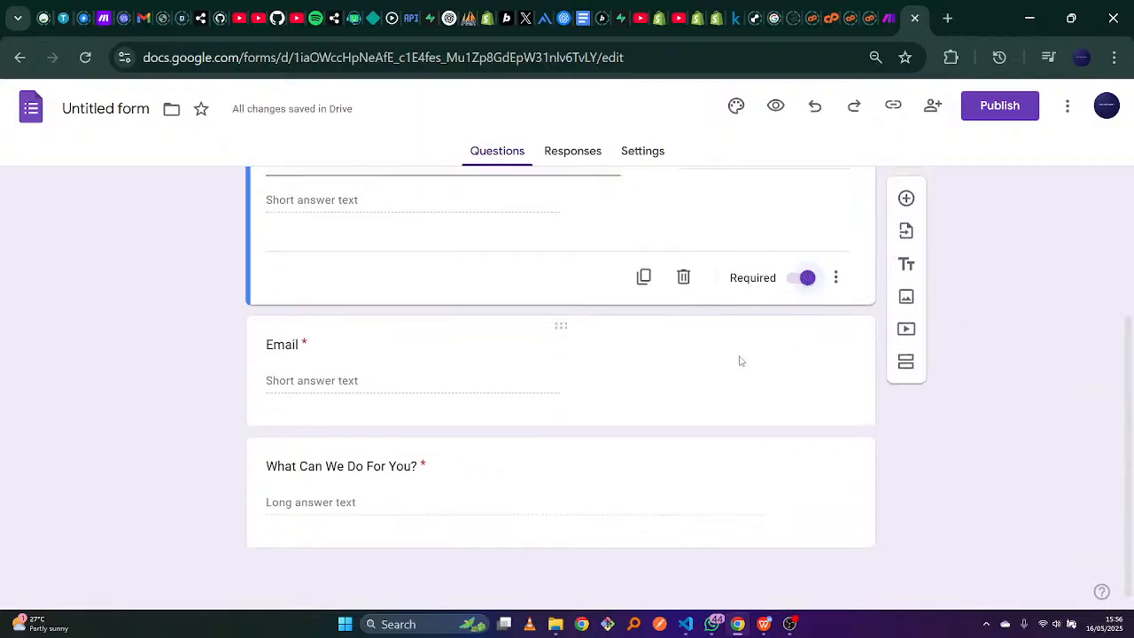
click(670, 365)
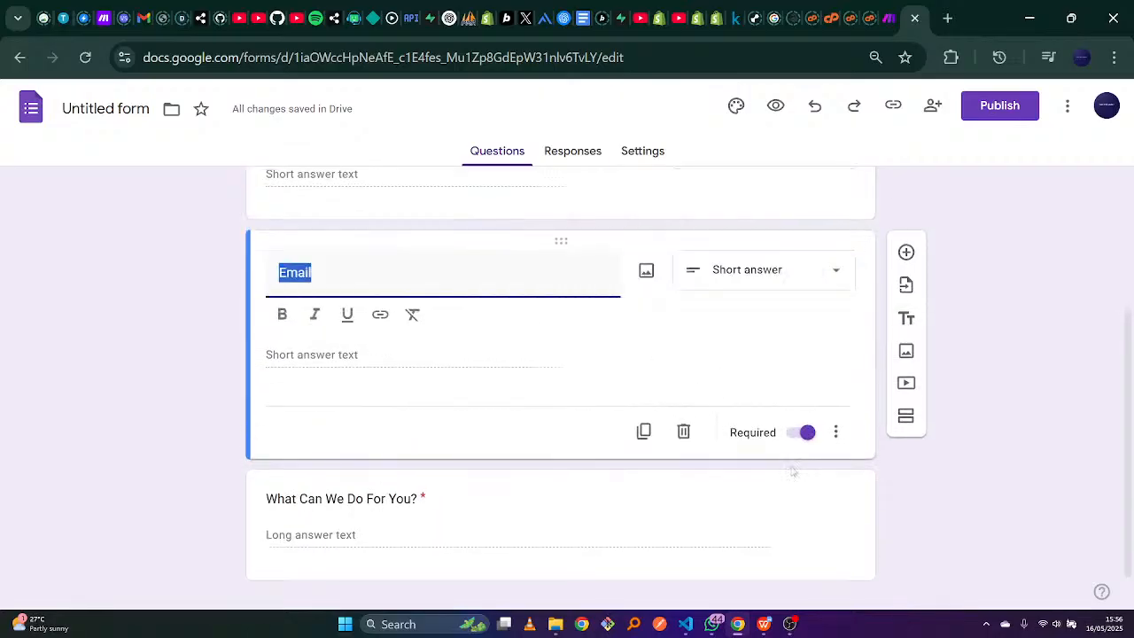
click(780, 505)
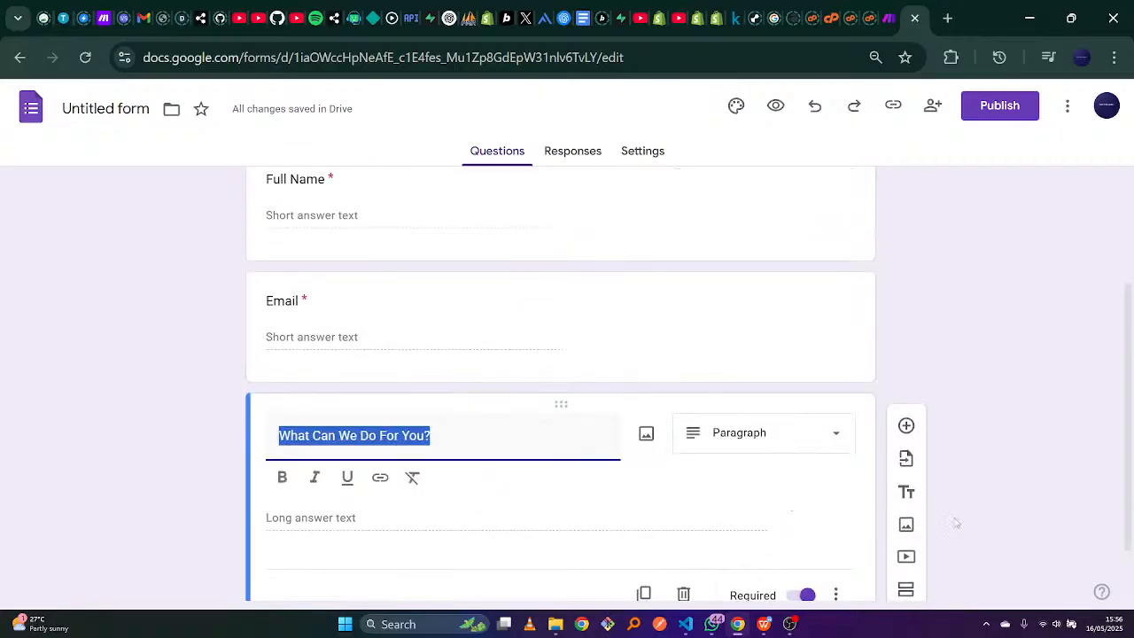
scroll(1126, 453, down, 1)
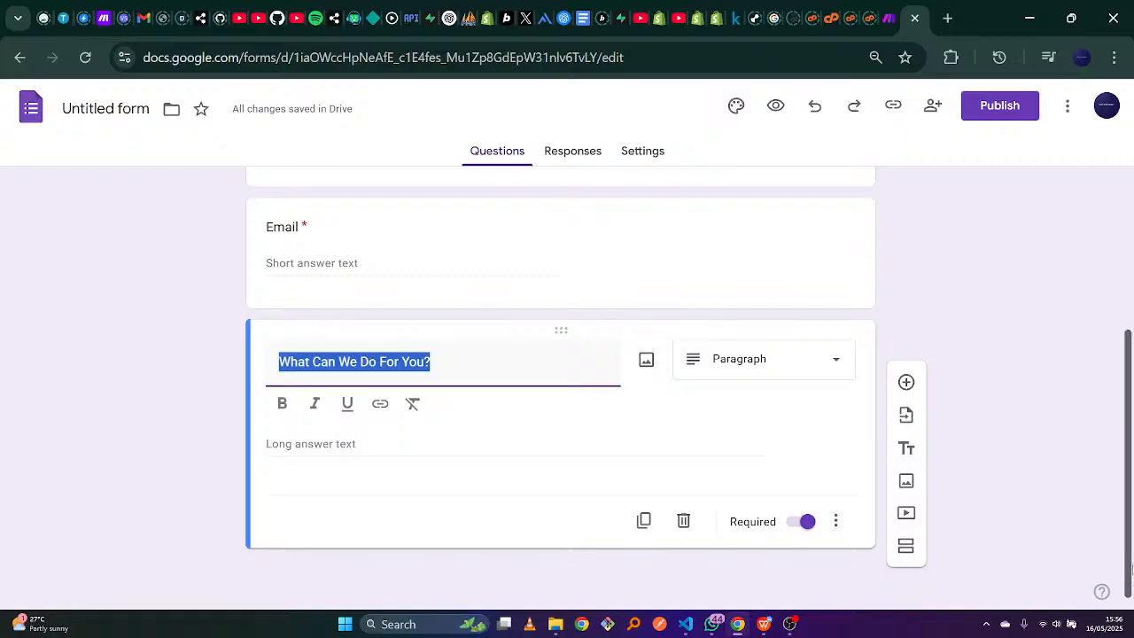
scroll(1130, 567, up, 3)
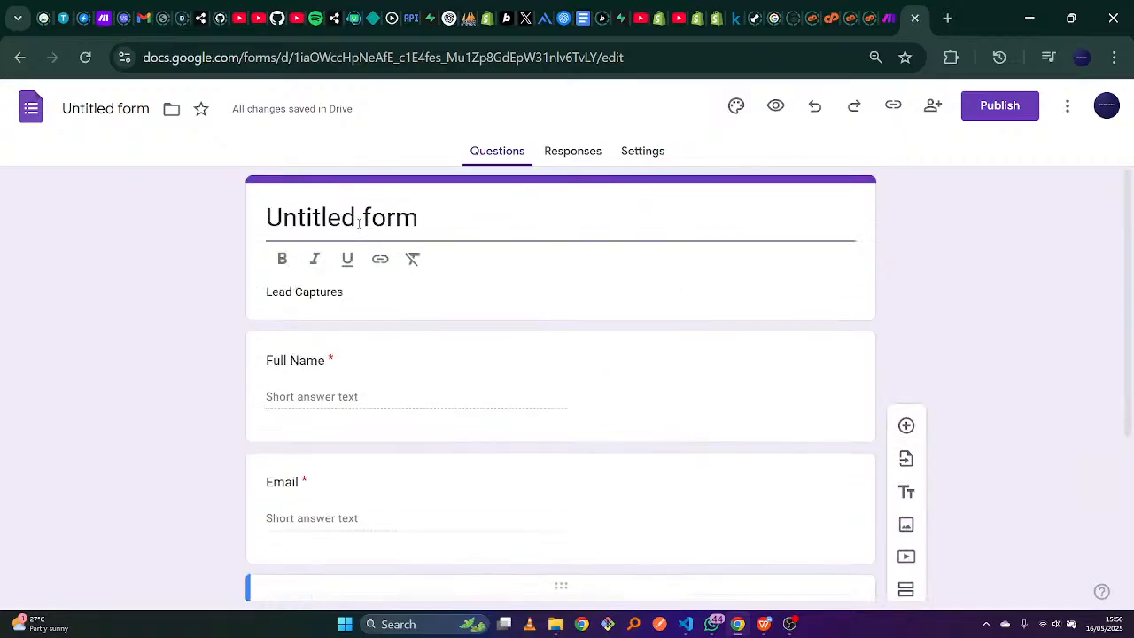
Rename the form from 'Untitled form' to 'Company Lead Captures'.
triple_click(349, 290)
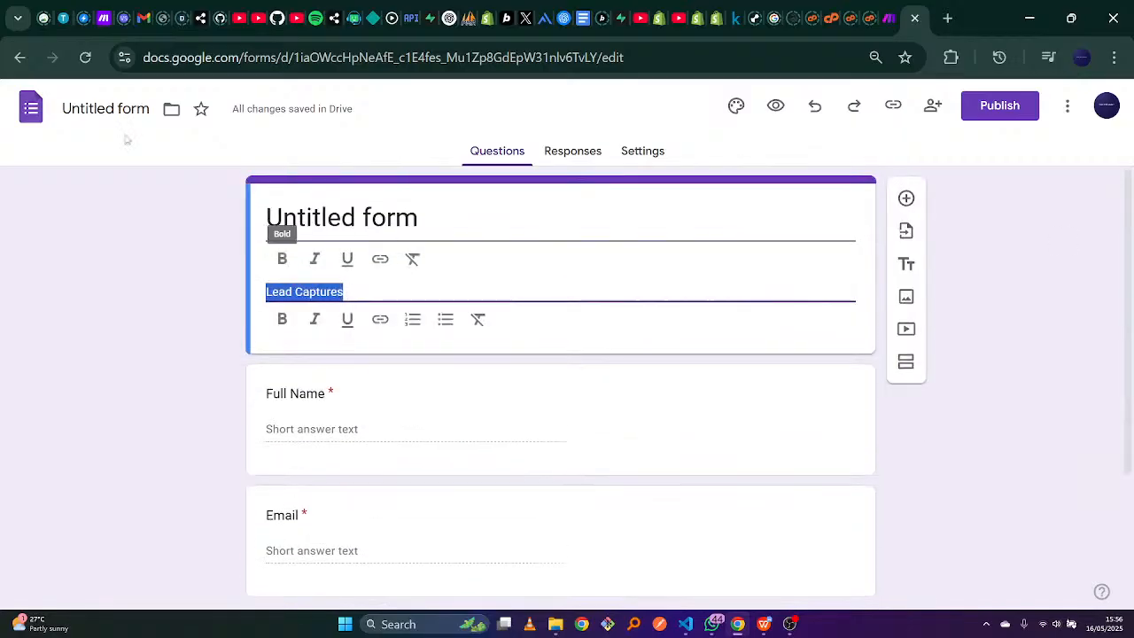
click(133, 108)
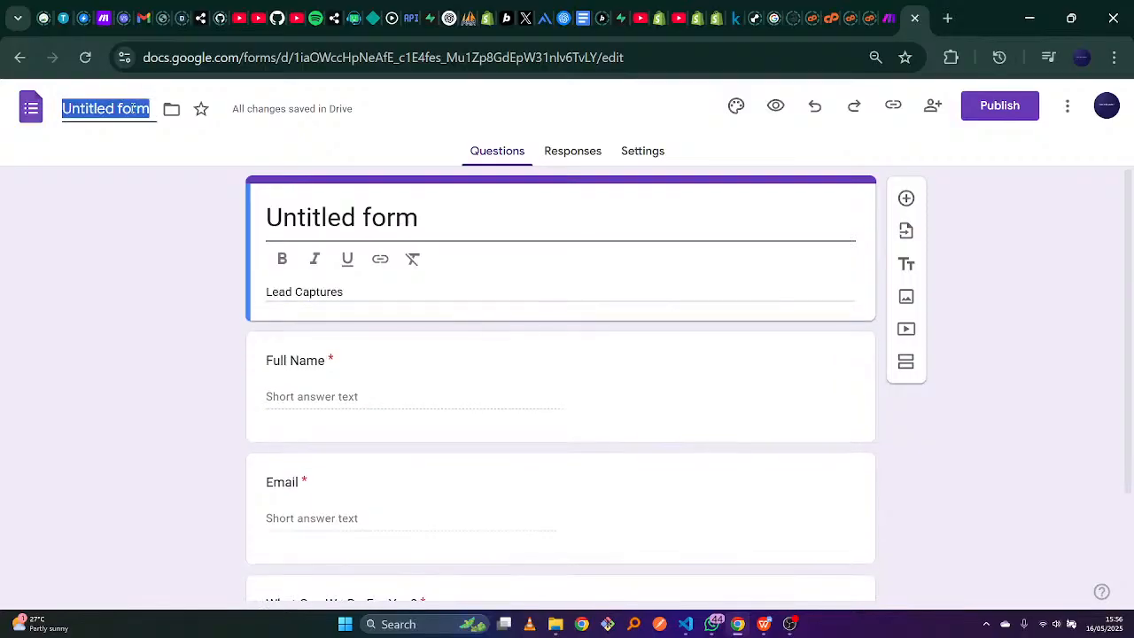
text(Lead)
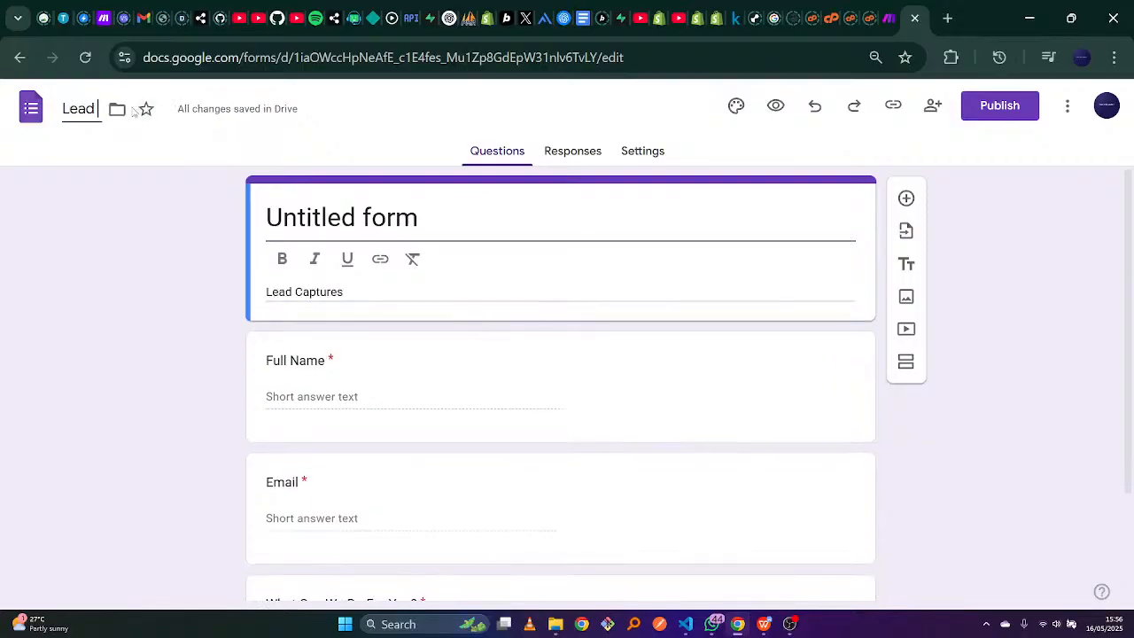
text( V)
key(BackSpace)
key(BackSpace)
text(Ca)
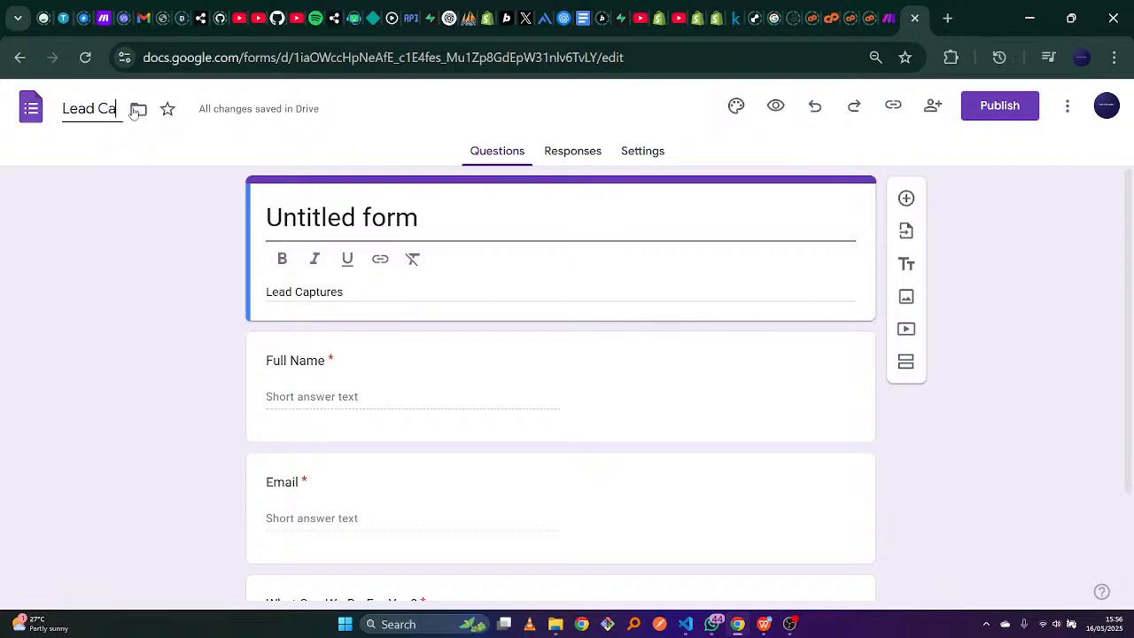
text(ptures)
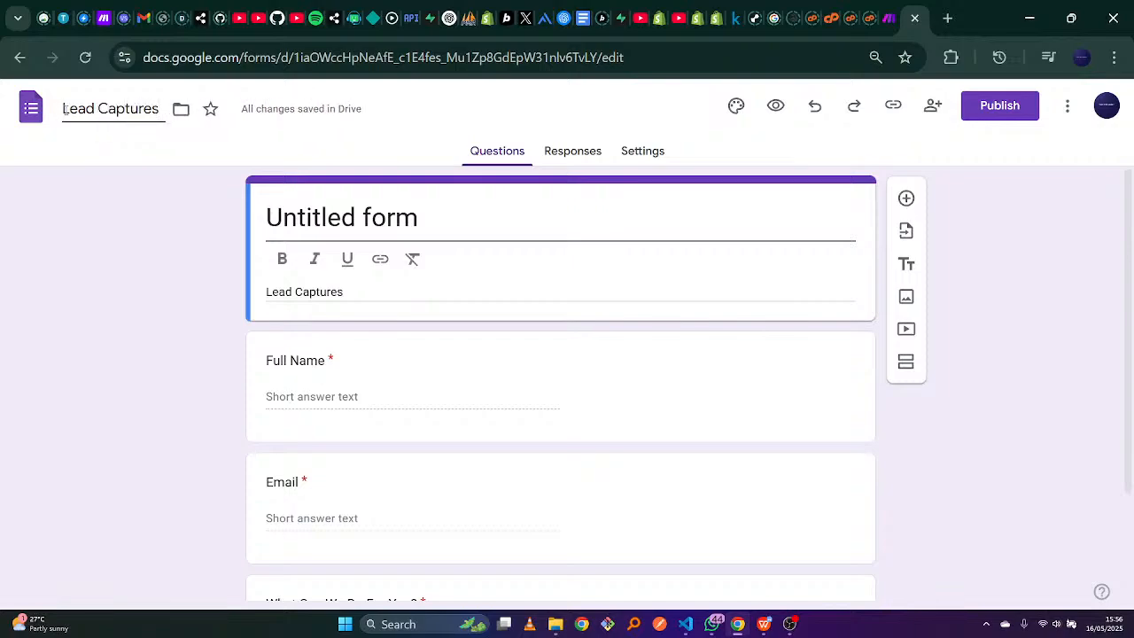
text(Company)
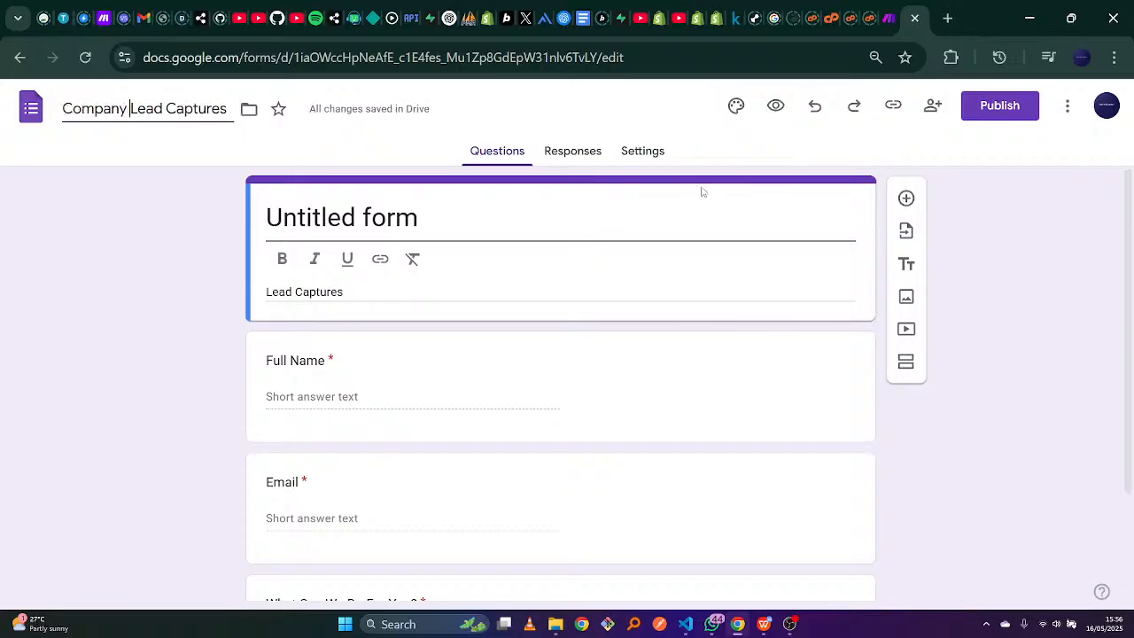
key(Return)
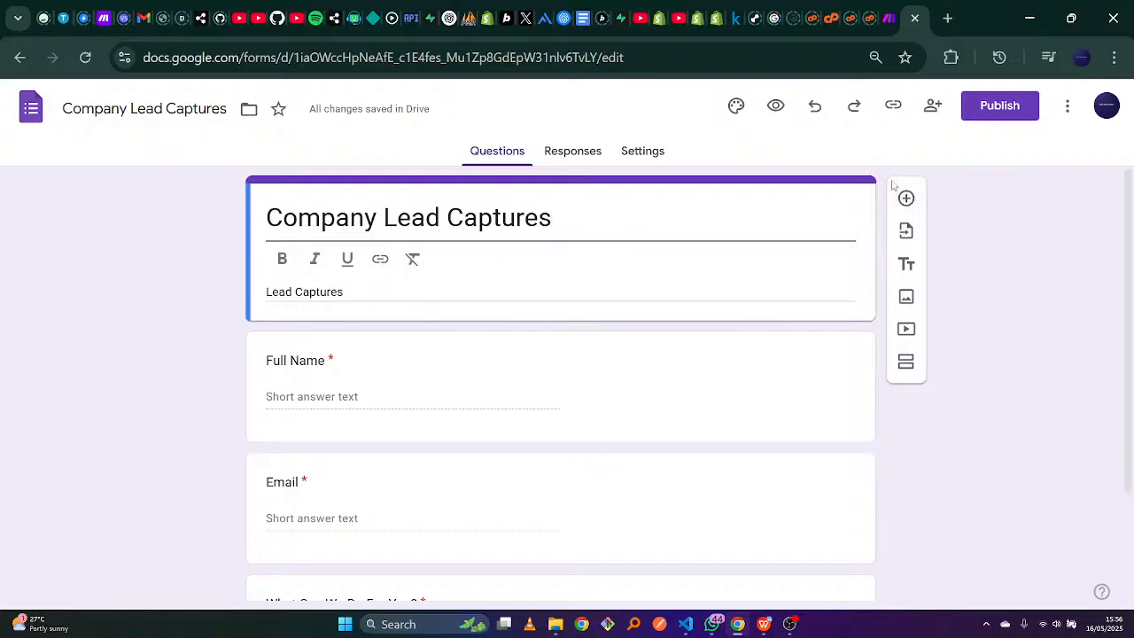
scroll(850, 189, down, 2)
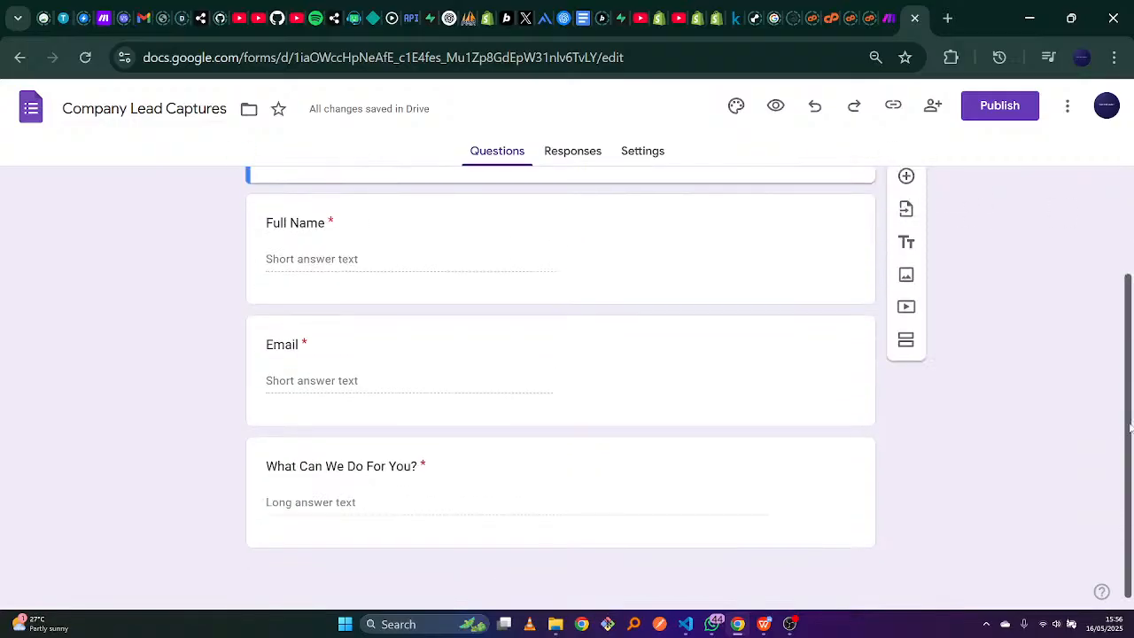
scroll(850, 189, up, 2)
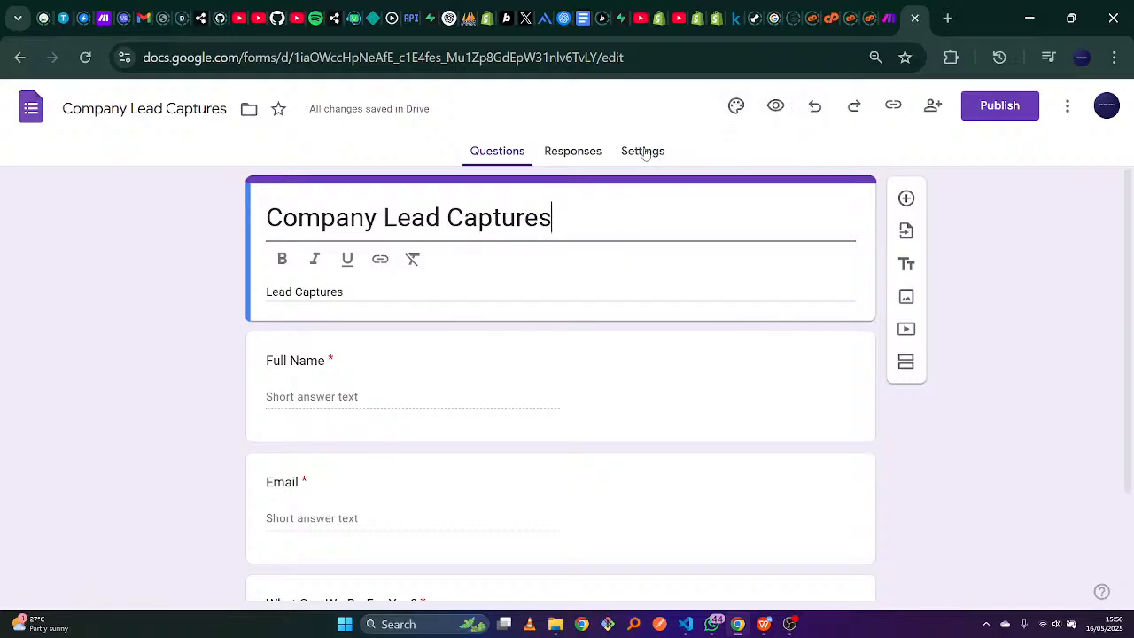
Link the form's responses to a newly created spreadsheet from the Responses view.
click(580, 151)
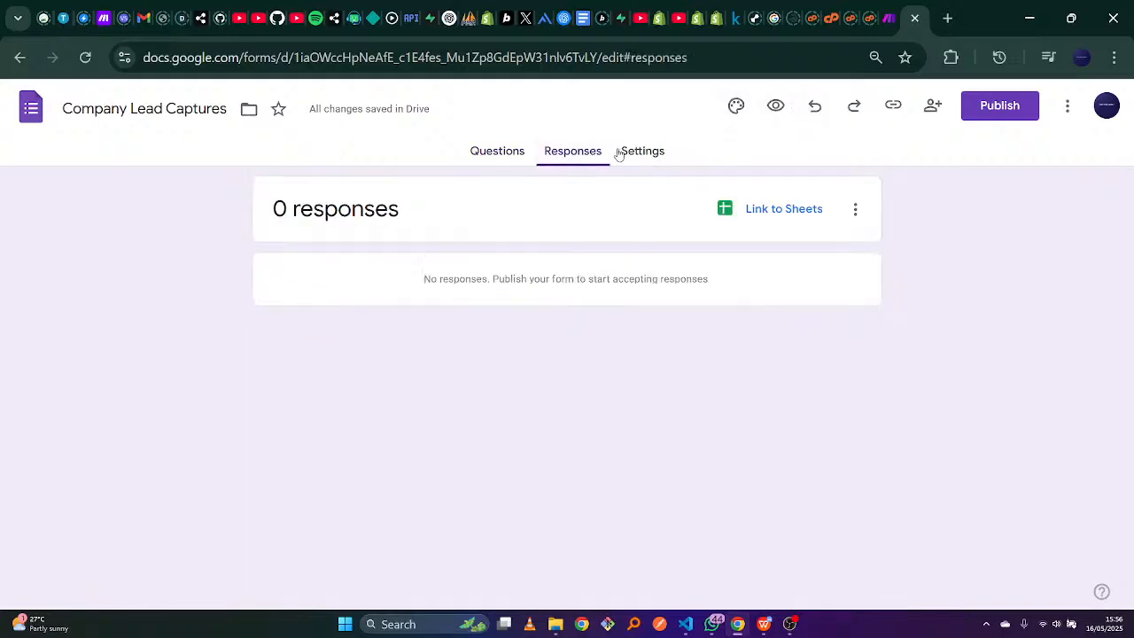
click(502, 152)
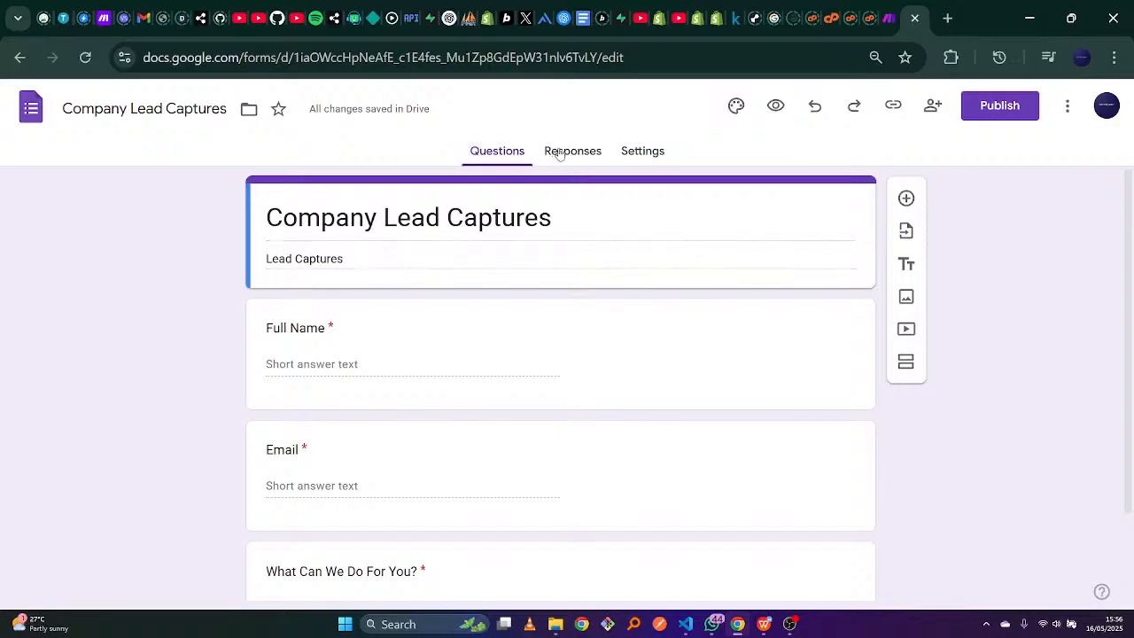
click(559, 153)
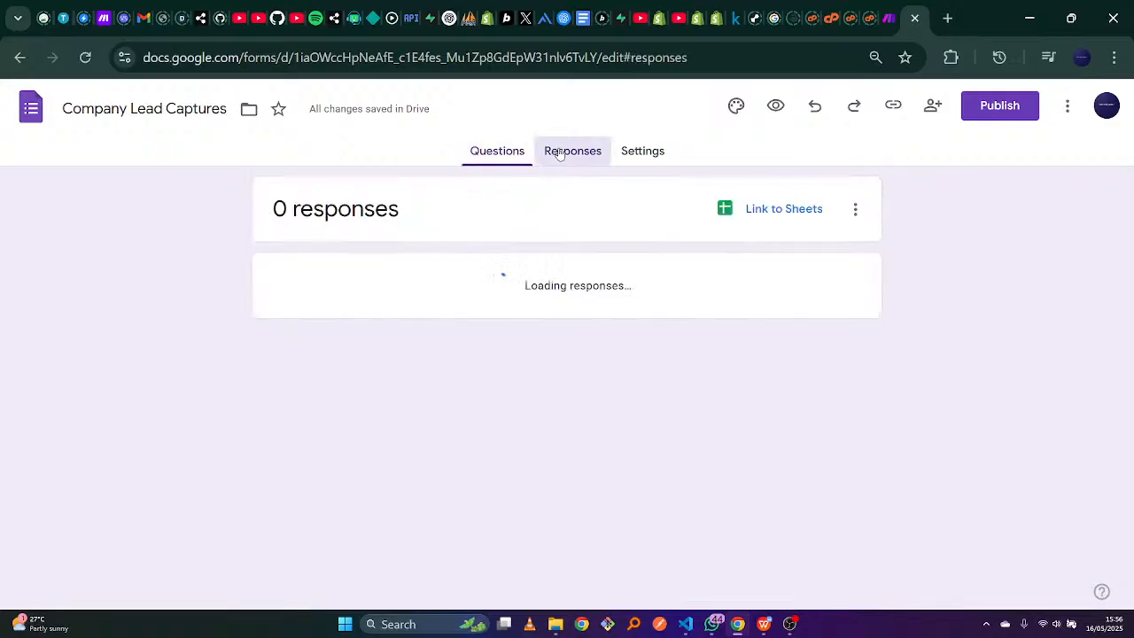
click(766, 209)
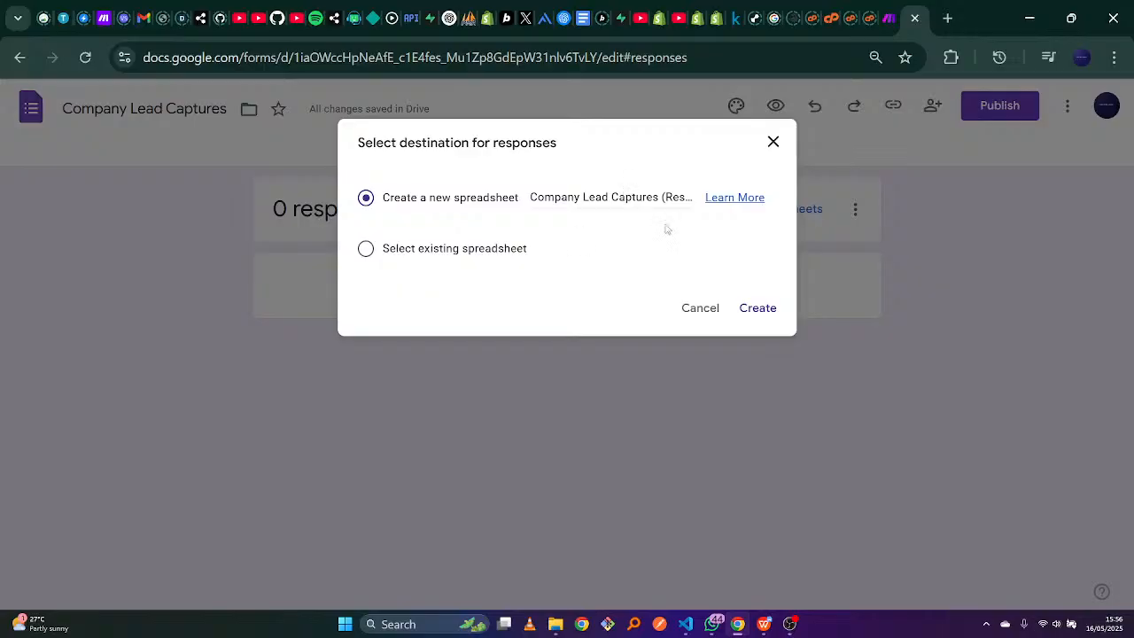
click(751, 310)
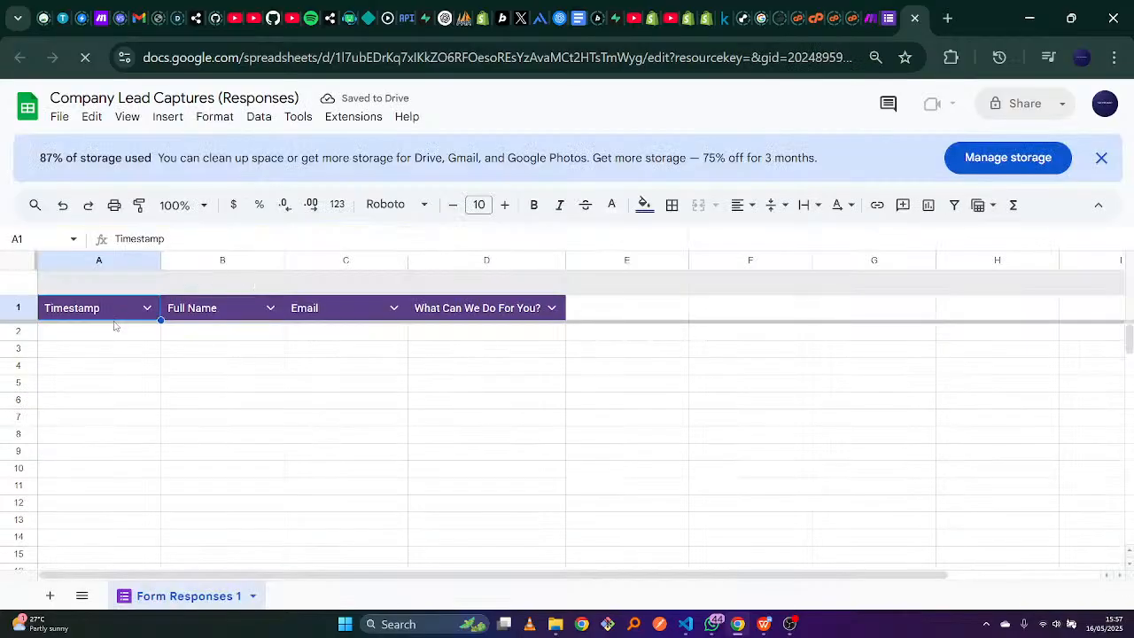
Inspect the empty Timestamp and Full Name cells, then go back to the form's Questions view.
click(143, 333)
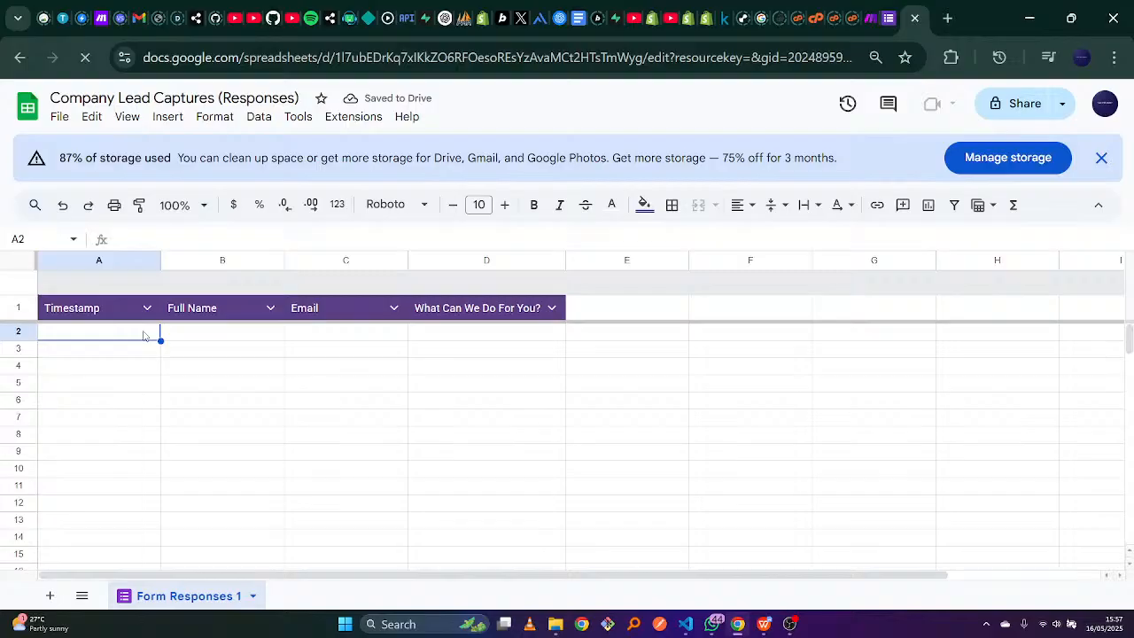
click(230, 332)
click(873, 10)
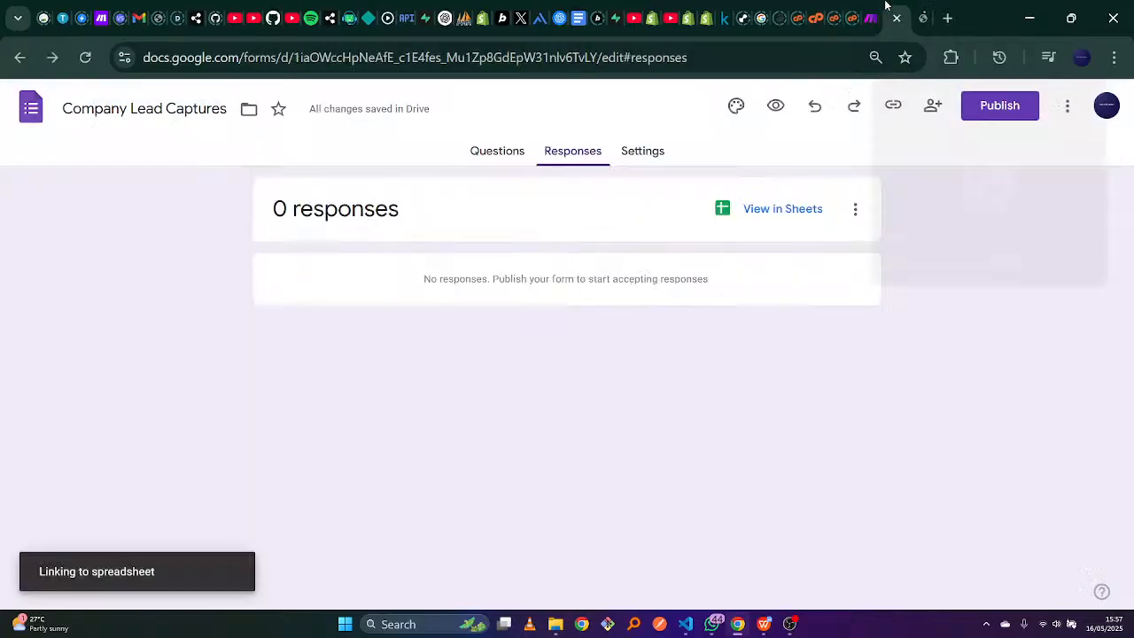
click(504, 151)
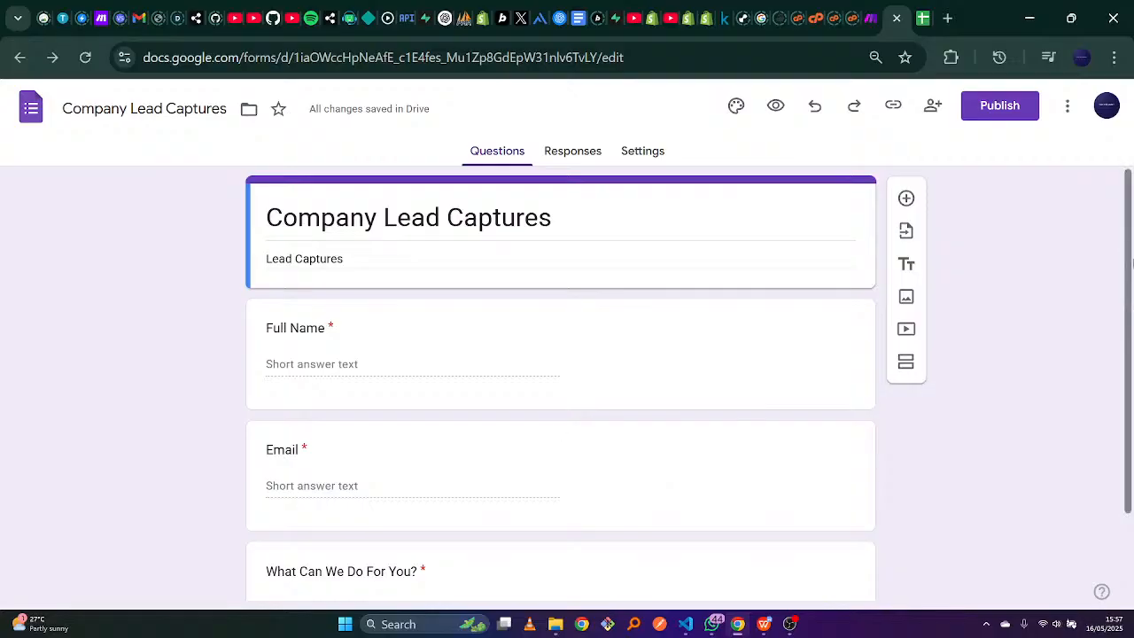
scroll(1132, 345, down, 1)
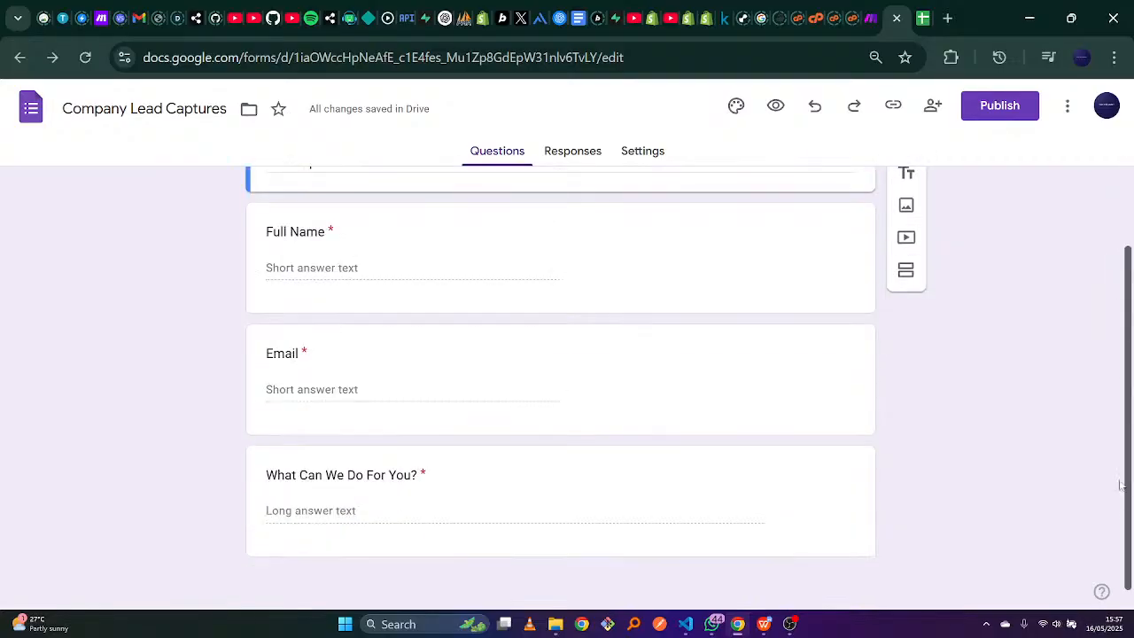
scroll(1132, 346, up, 1)
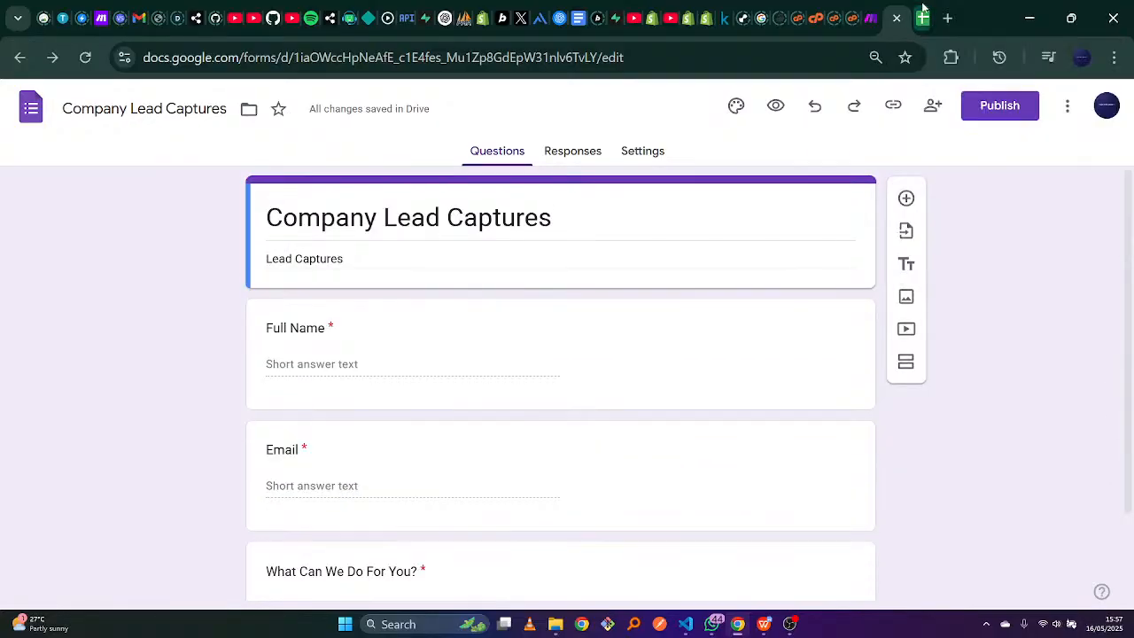
Cycle through the responses sheet and Make scenario tabs, ending on the form editor.
key(ctrl+Tab)
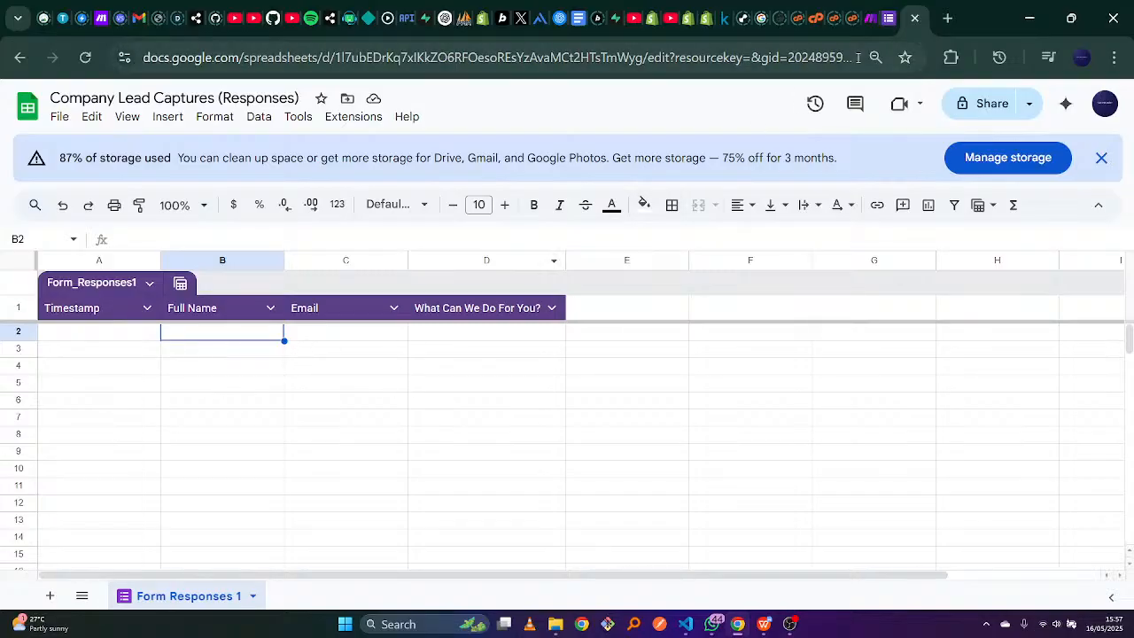
click(870, 17)
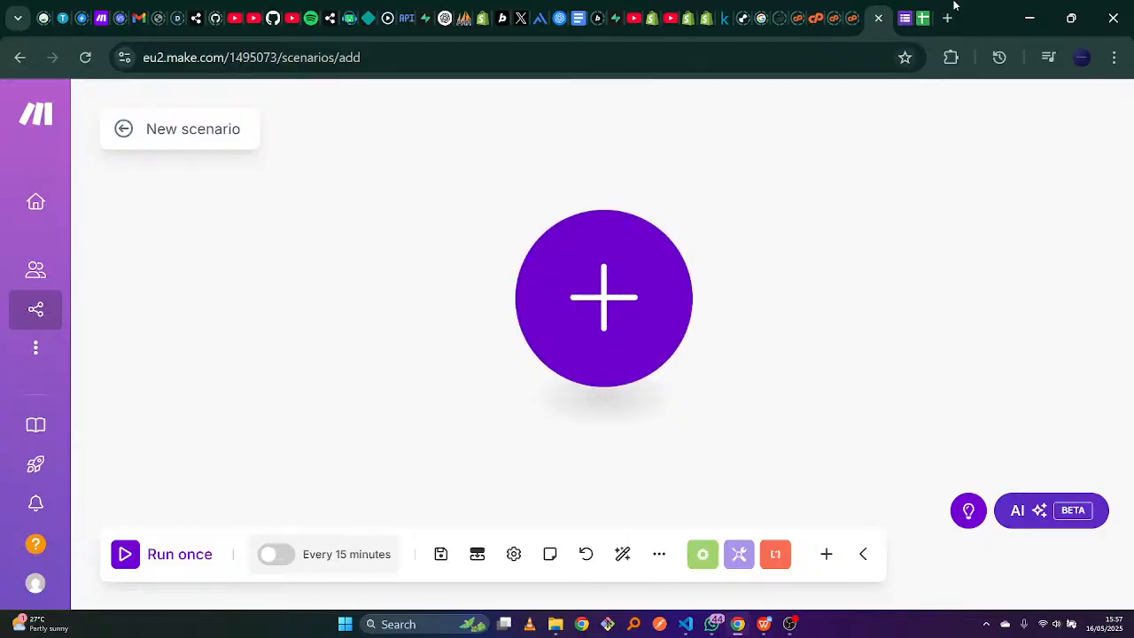
click(922, 7)
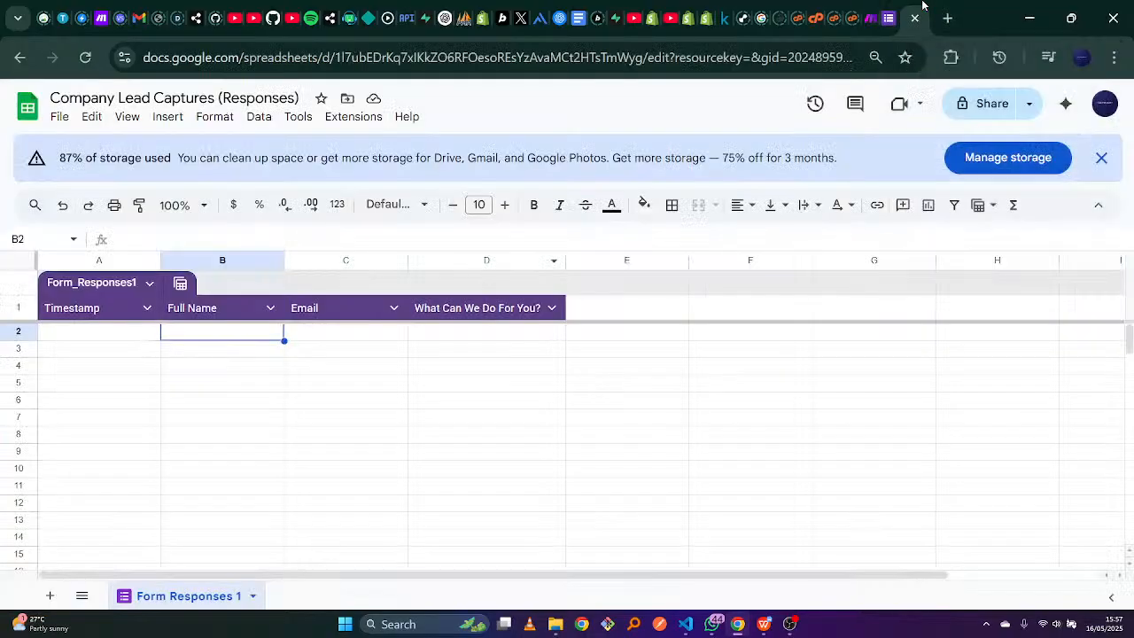
click(871, 7)
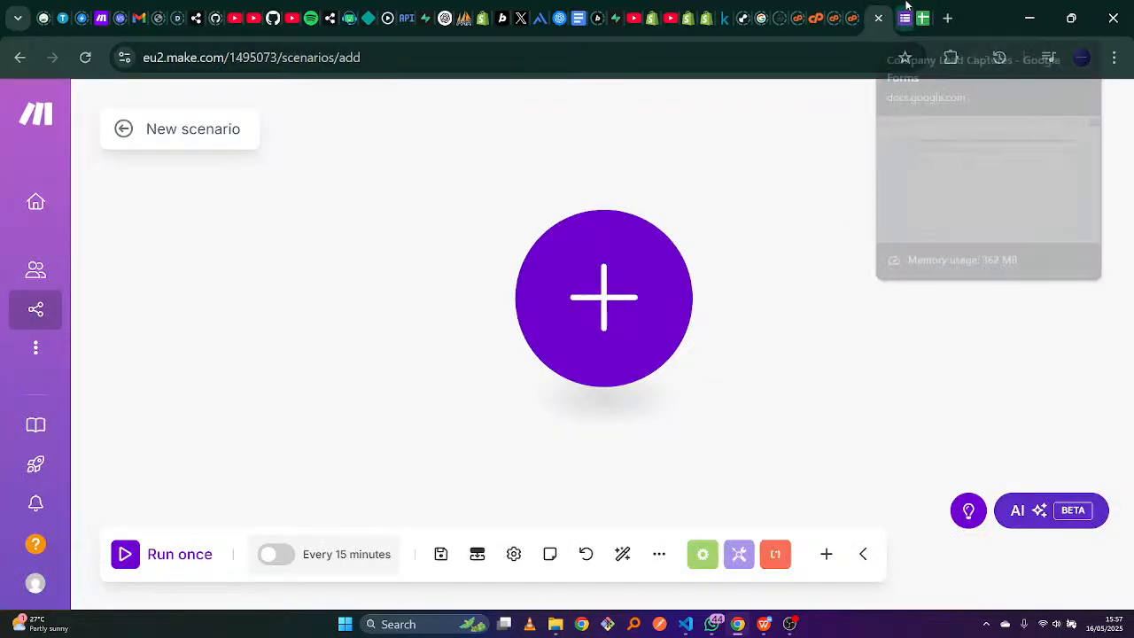
click(903, 9)
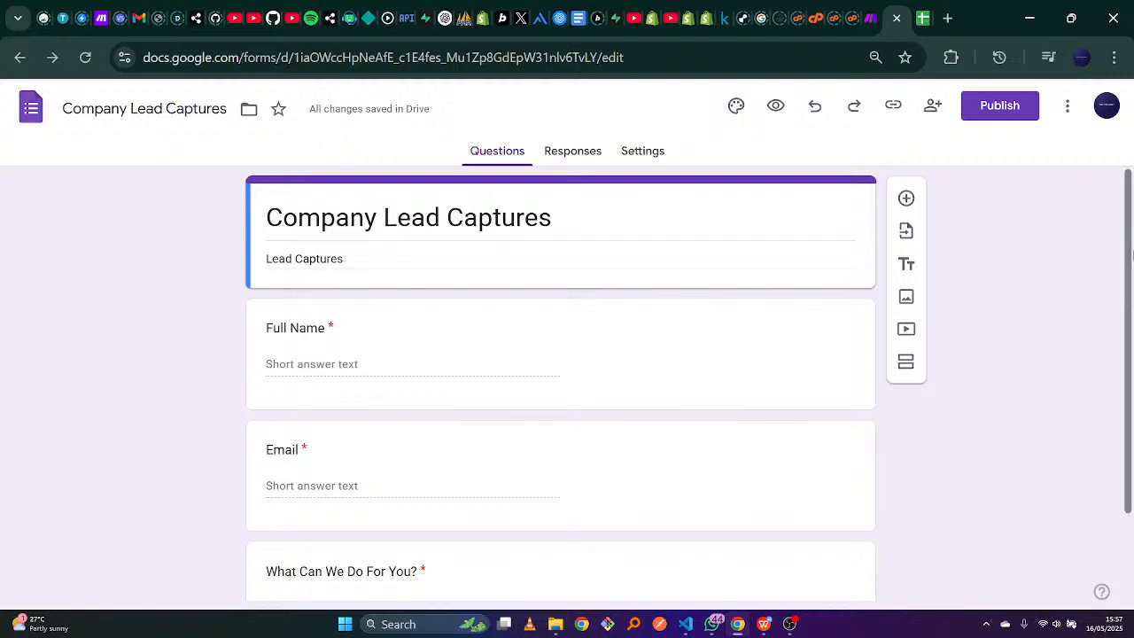
scroll(1019, 337, down, 2)
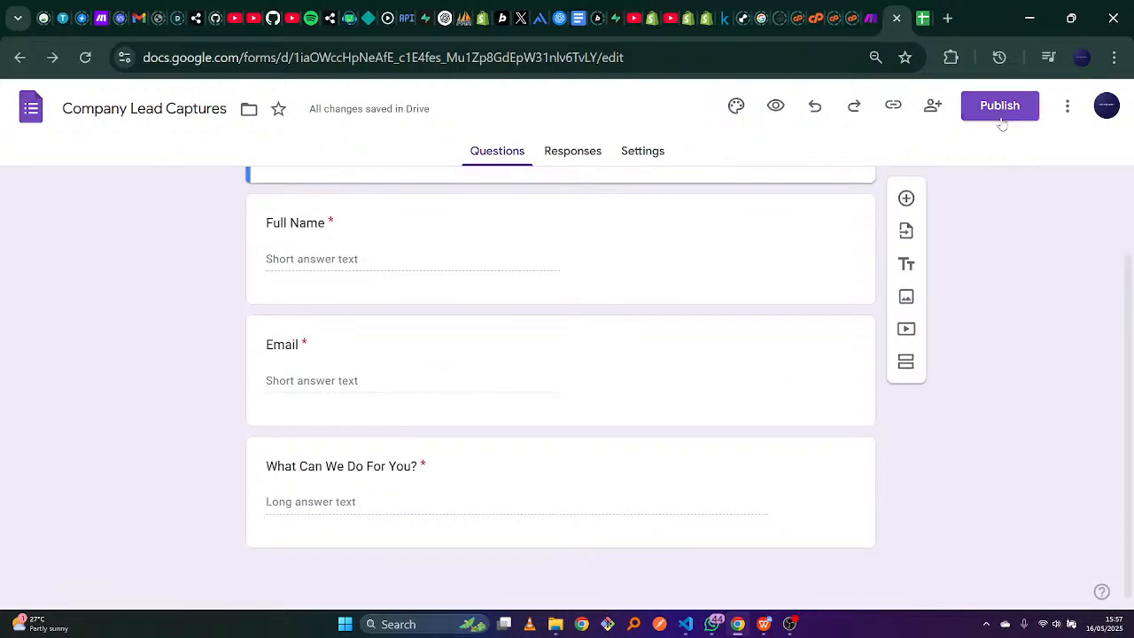
Publish the form so anyone with the link can respond.
click(1000, 110)
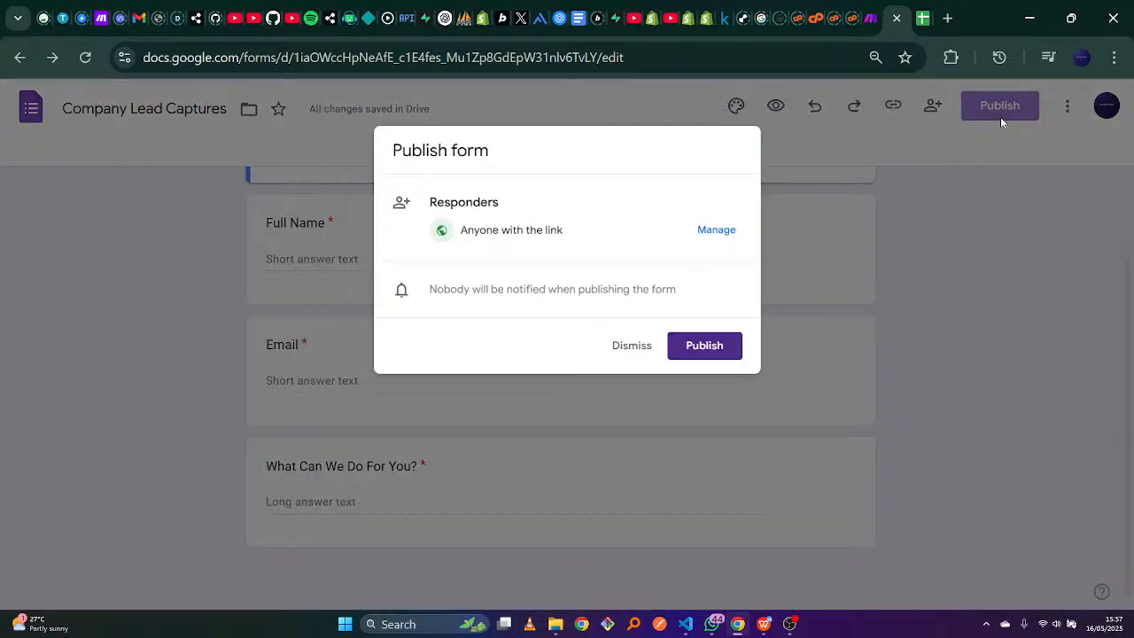
click(733, 347)
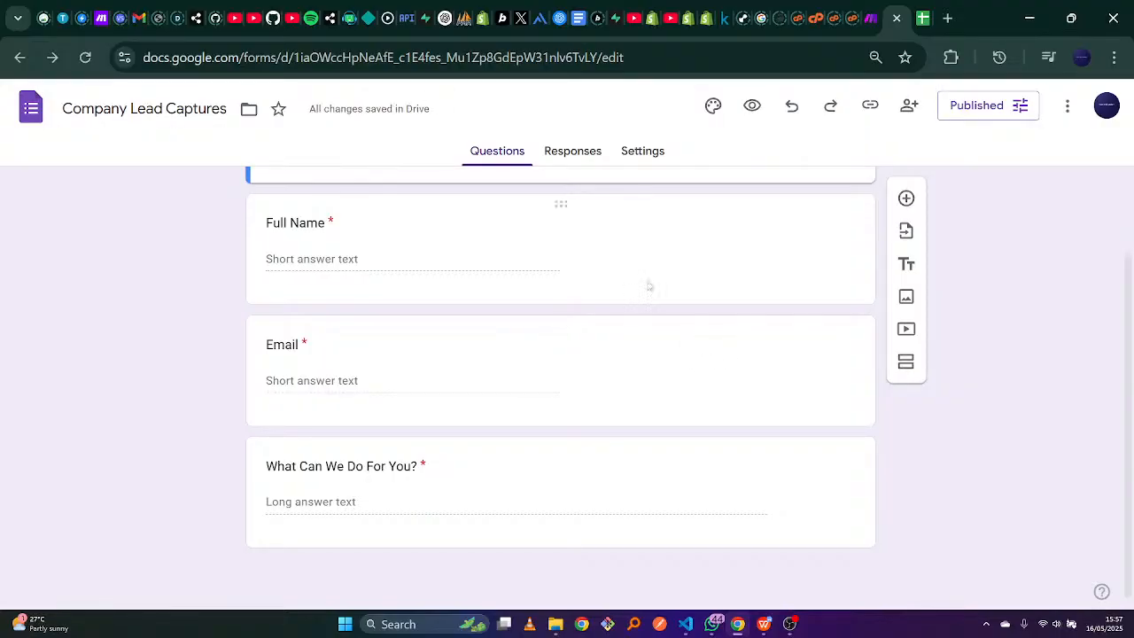
scroll(1131, 196, up, 2)
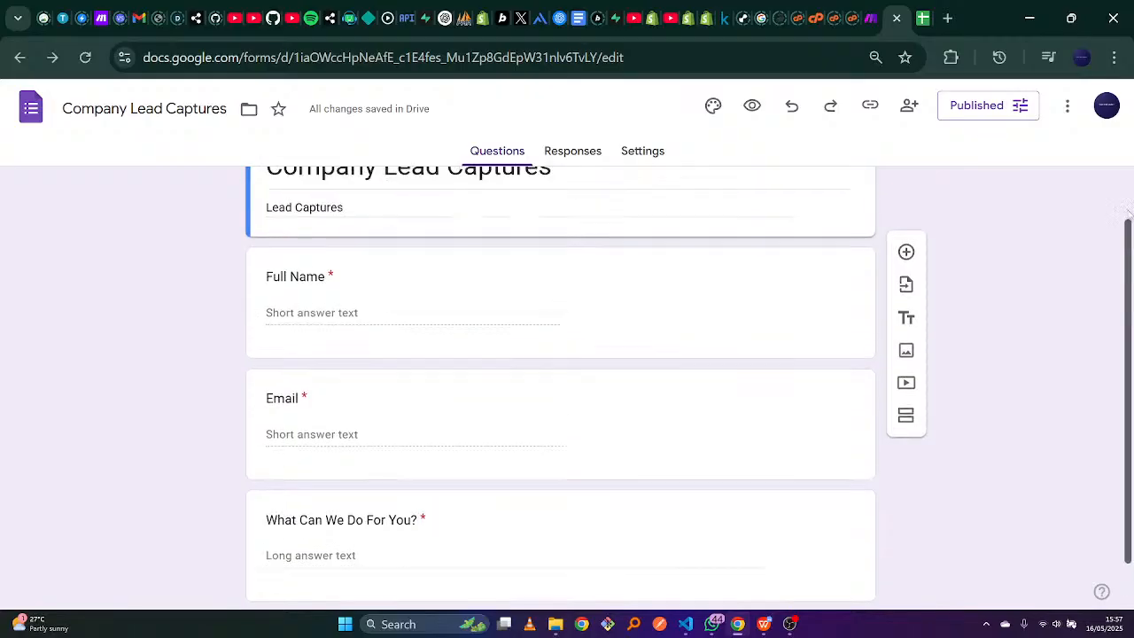
click(989, 99)
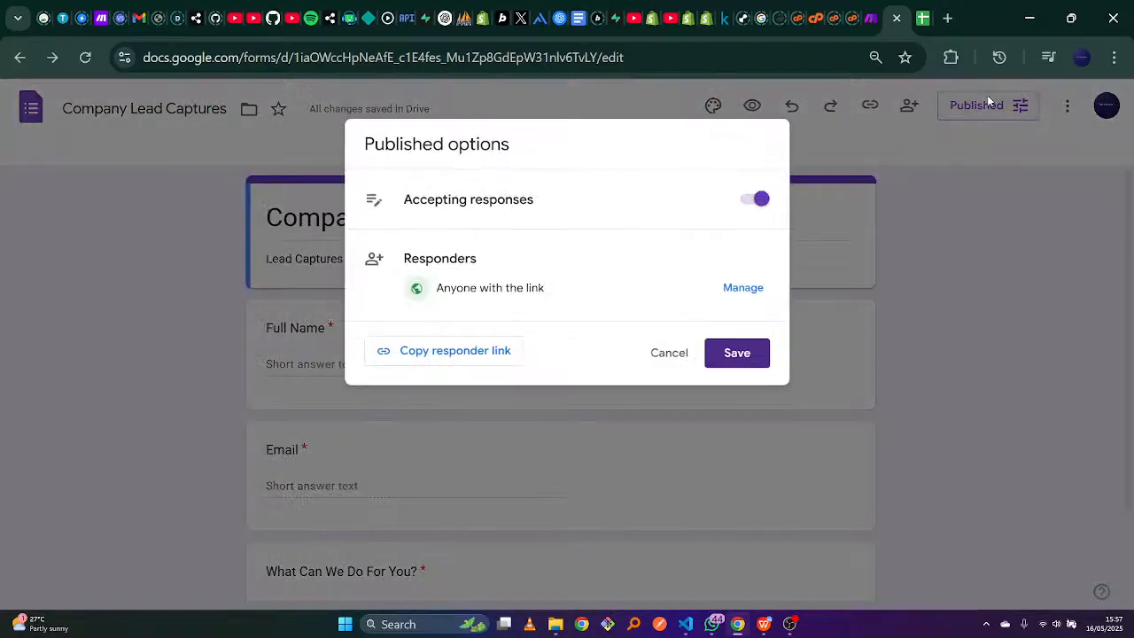
click(479, 359)
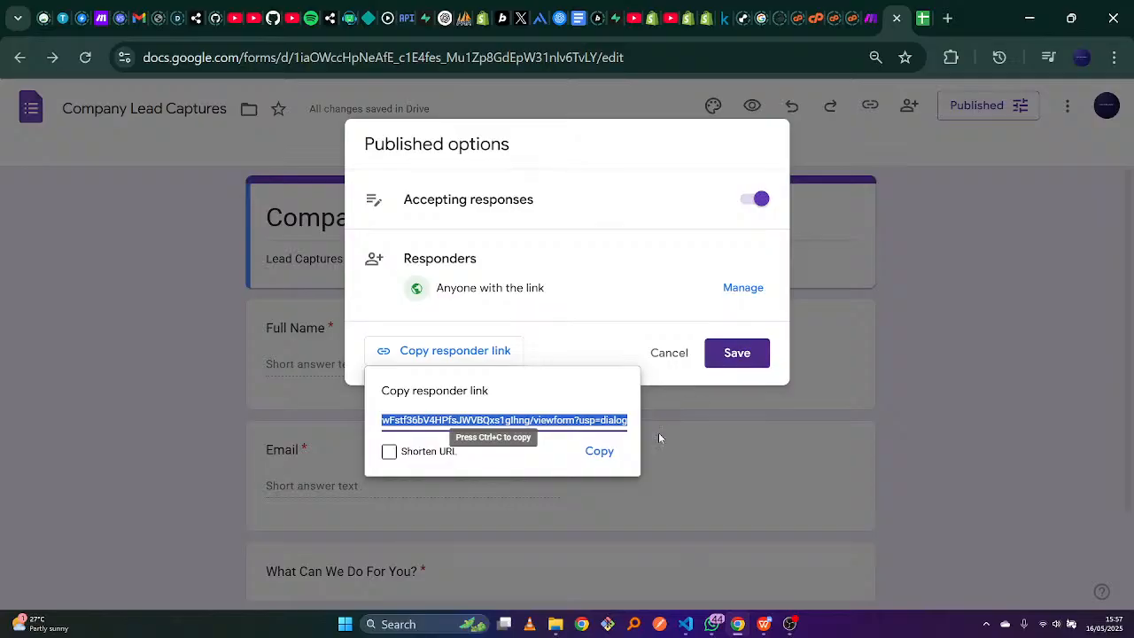
click(749, 359)
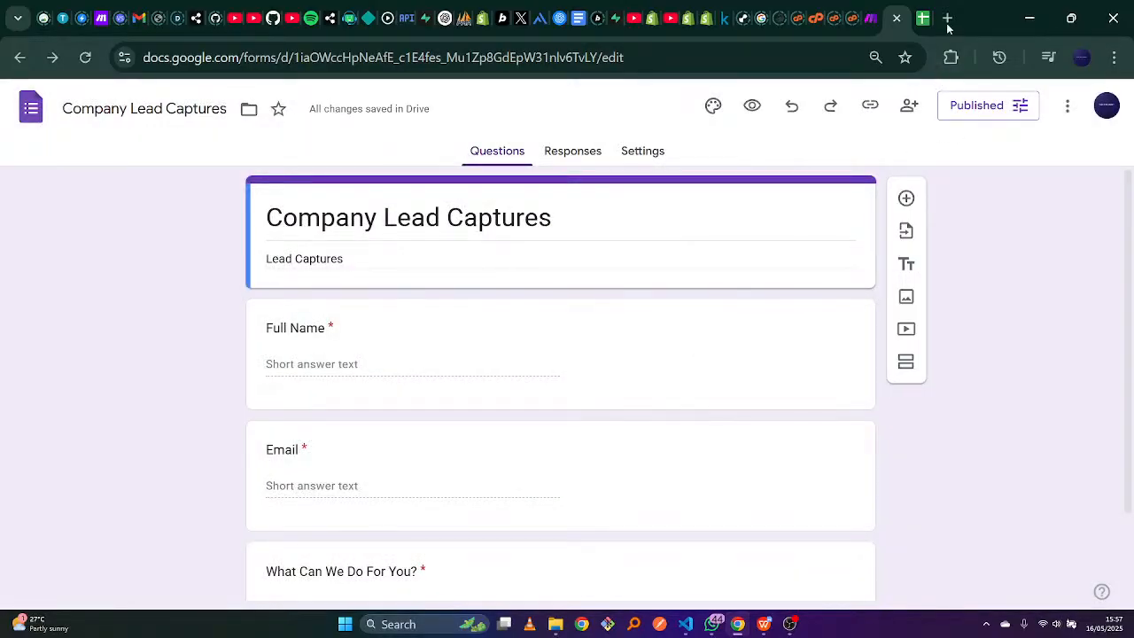
Copy the form's responder link to the clipboard and open a blank browser tab.
click(982, 105)
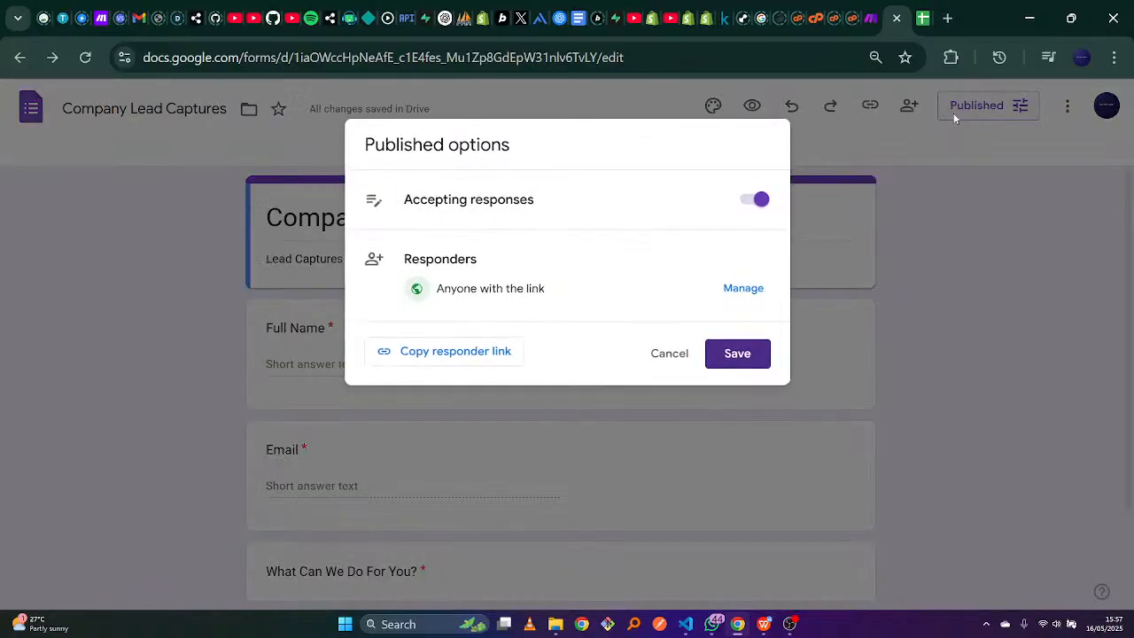
click(481, 355)
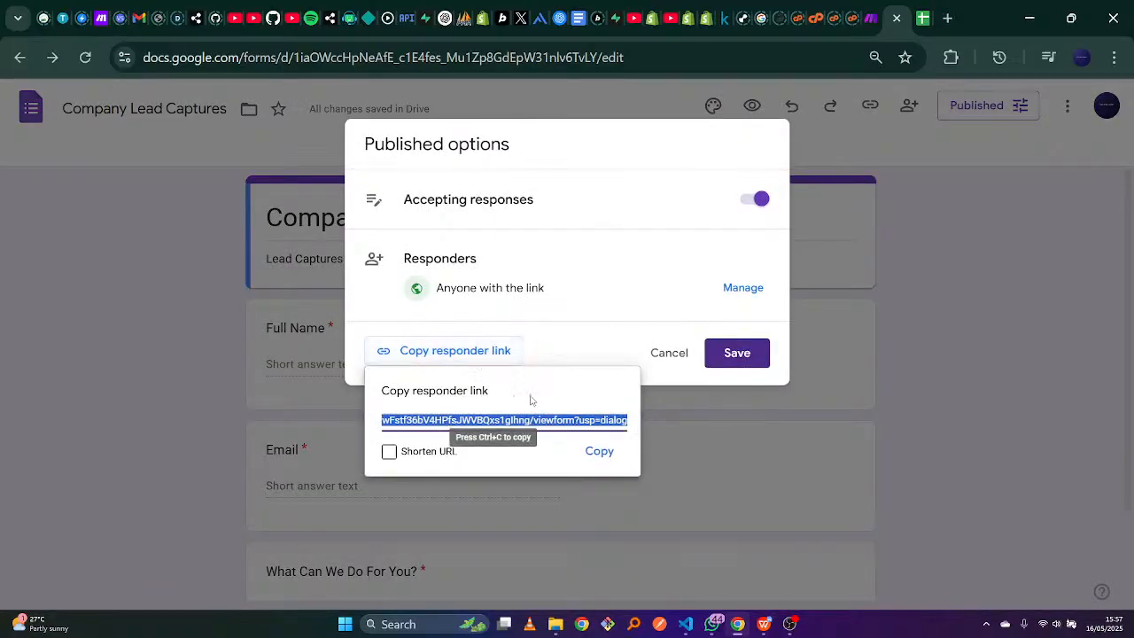
click(602, 453)
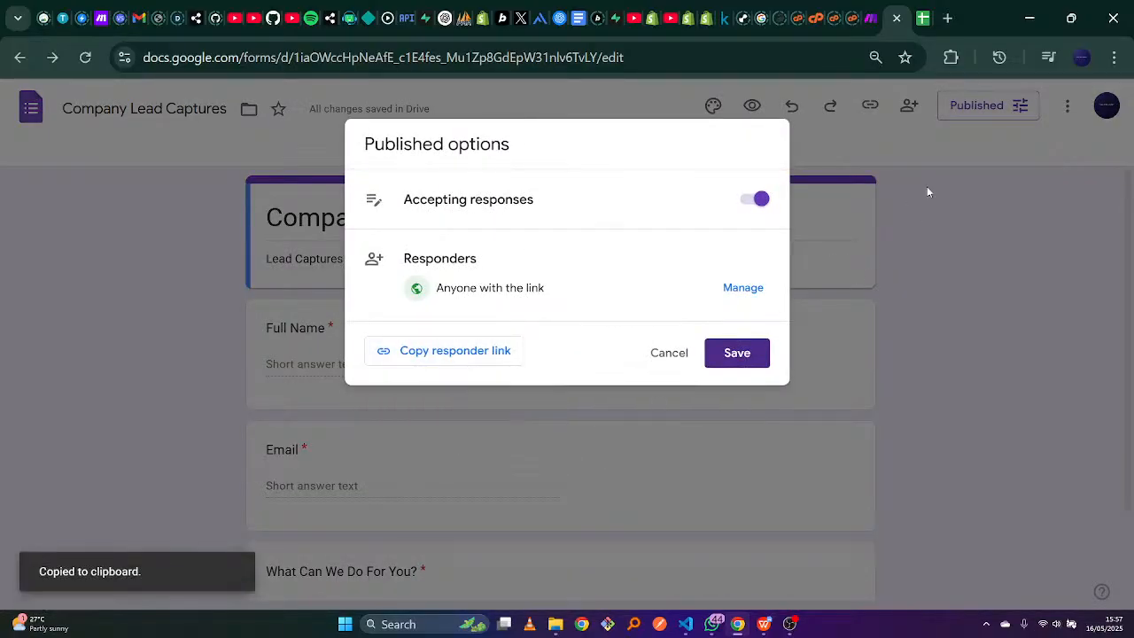
click(941, 165)
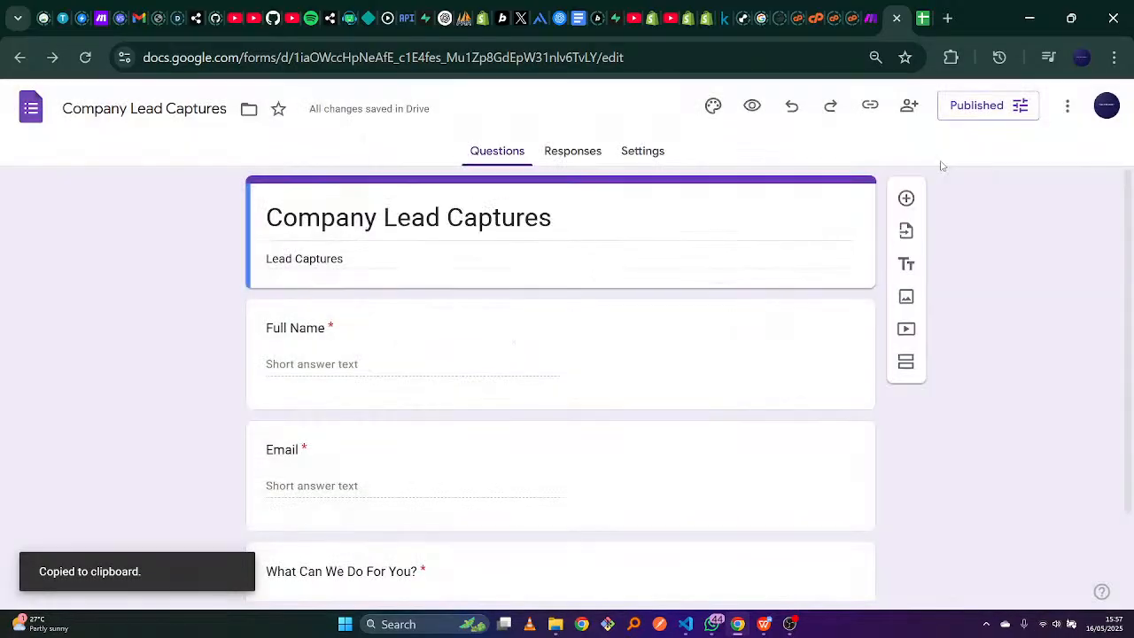
click(944, 18)
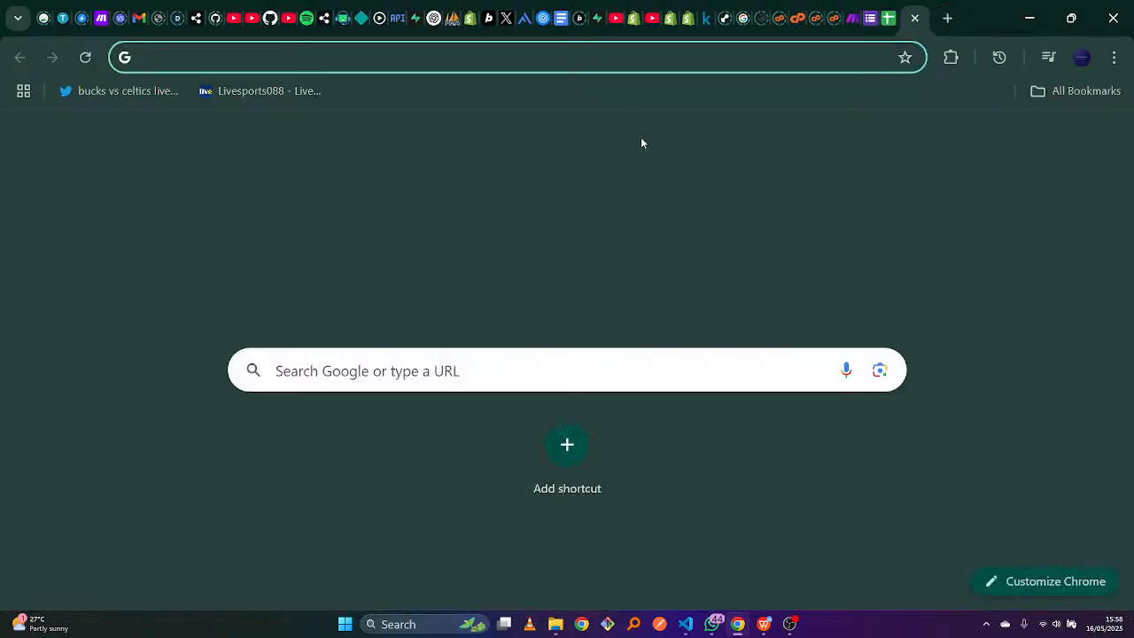
Open the live form from the pasted link, browse it, then return to the responses spreadsheet.
key(ctrl+v)
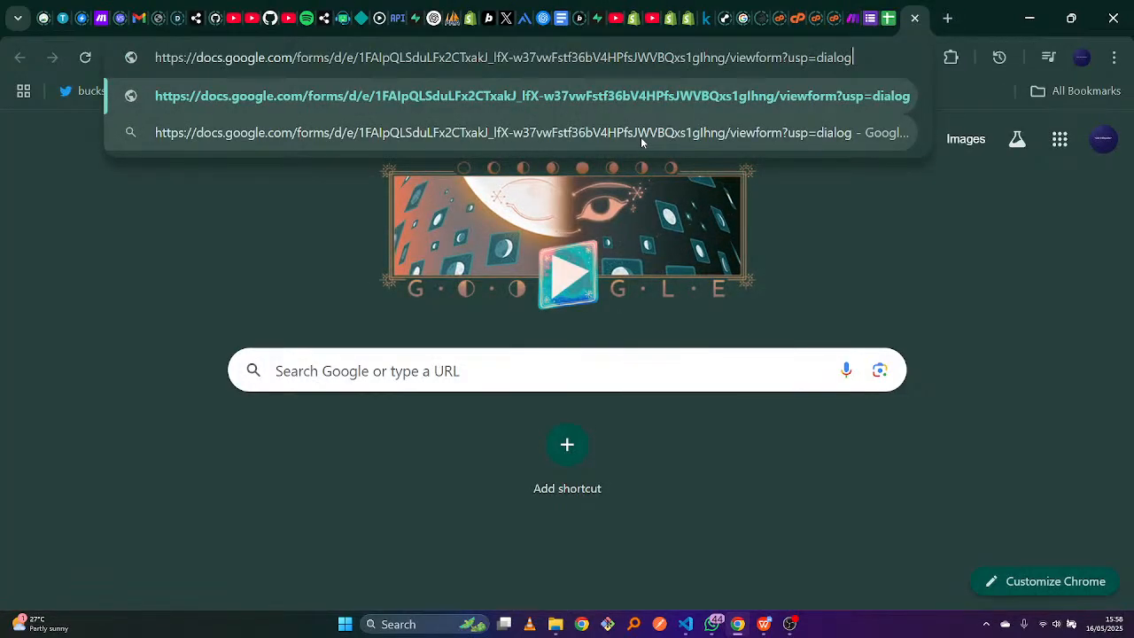
key(Return)
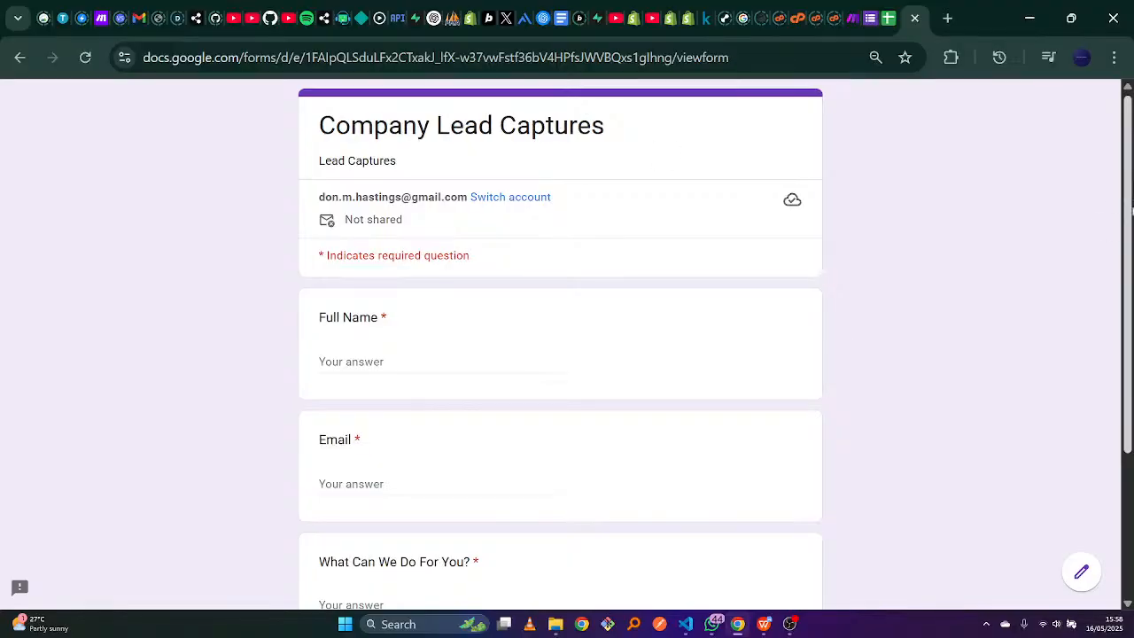
scroll(1114, 378, down, 3)
scroll(1113, 377, up, 3)
scroll(1129, 112, down, 3)
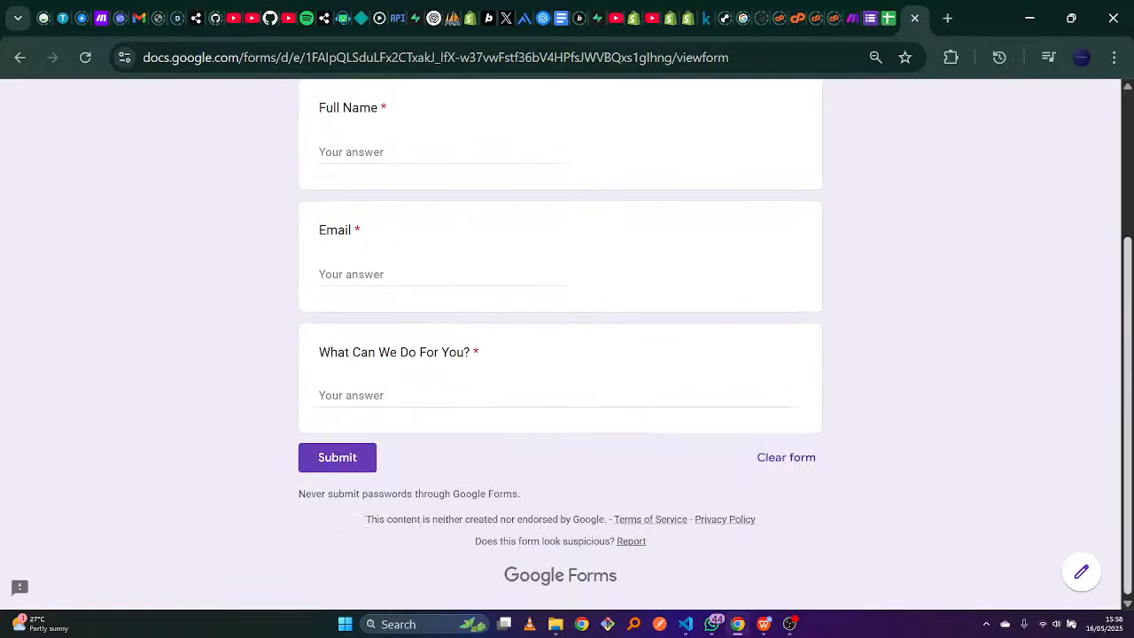
scroll(560, 346, up, 3)
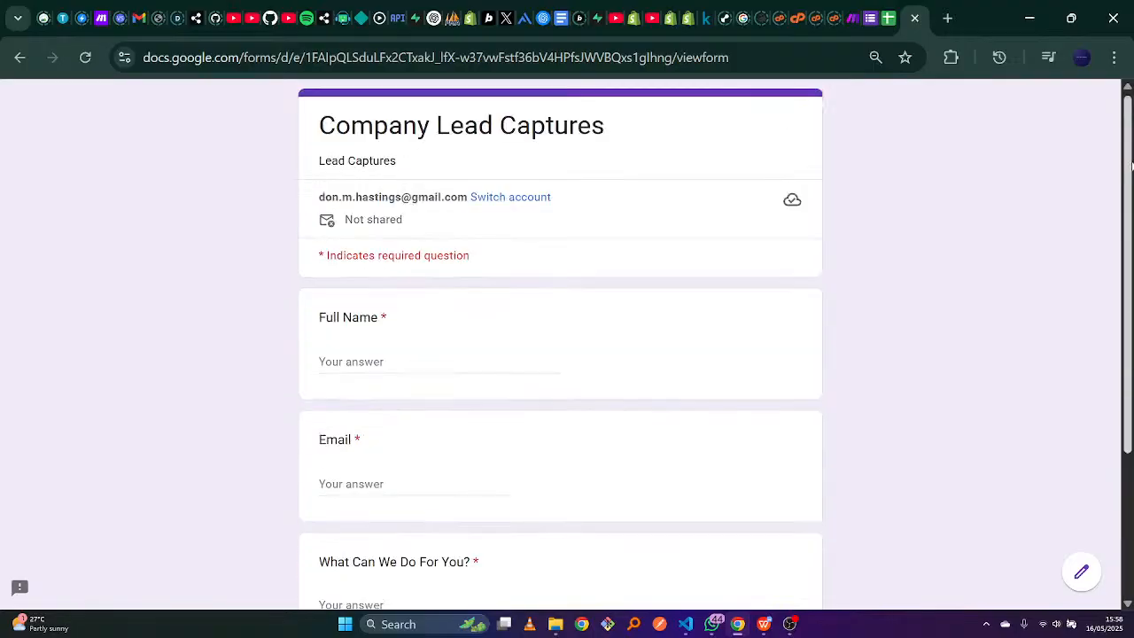
scroll(560, 345, down, 3)
scroll(1126, 321, up, 3)
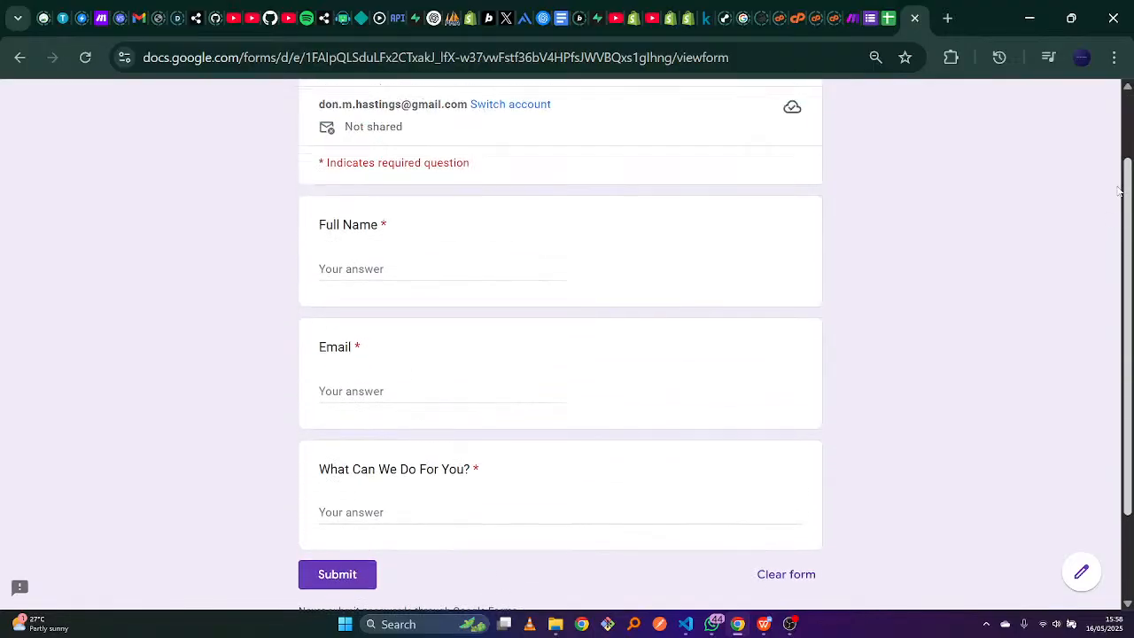
click(889, 16)
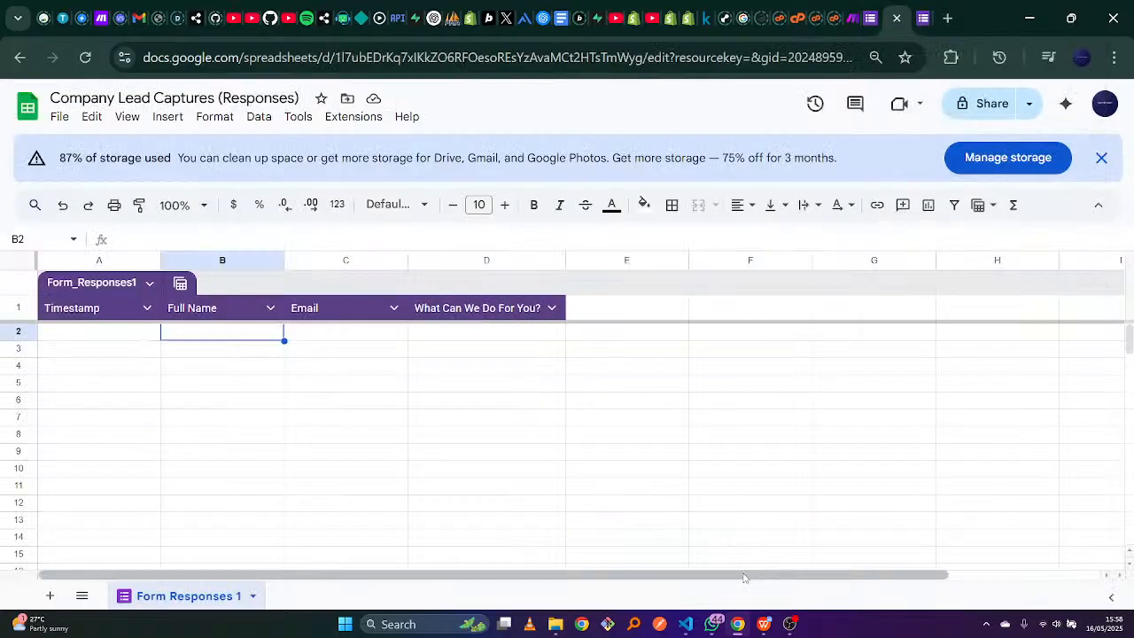
Switch to the empty New scenario in Make.
click(843, 18)
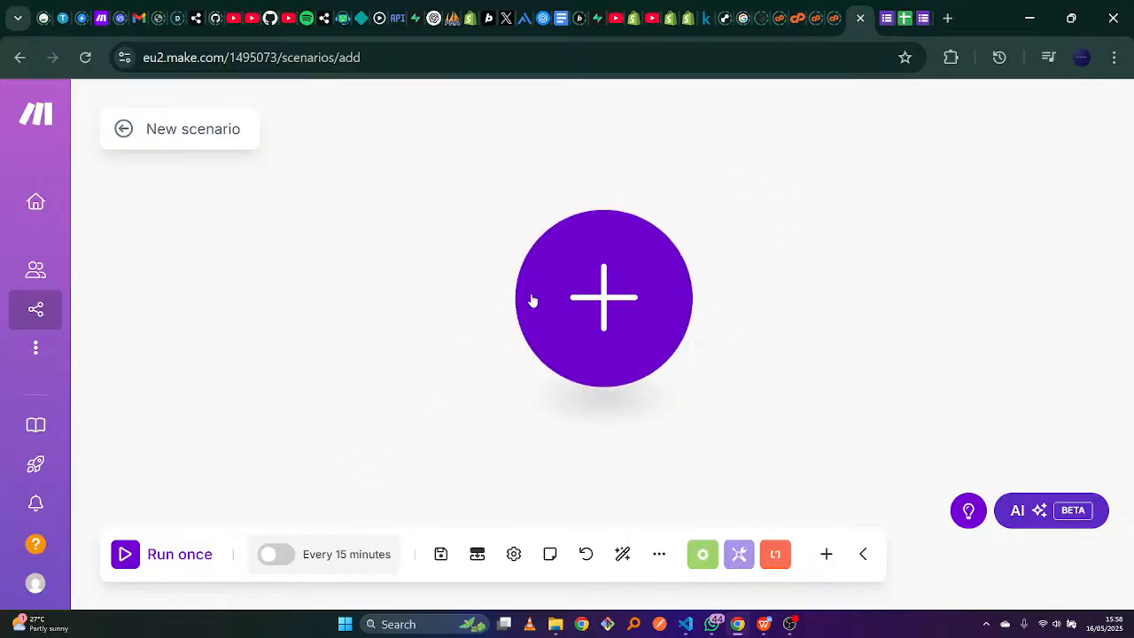
Add a Google Sheets Watch New Rows trigger as the first module and start a new Google connection.
click(608, 306)
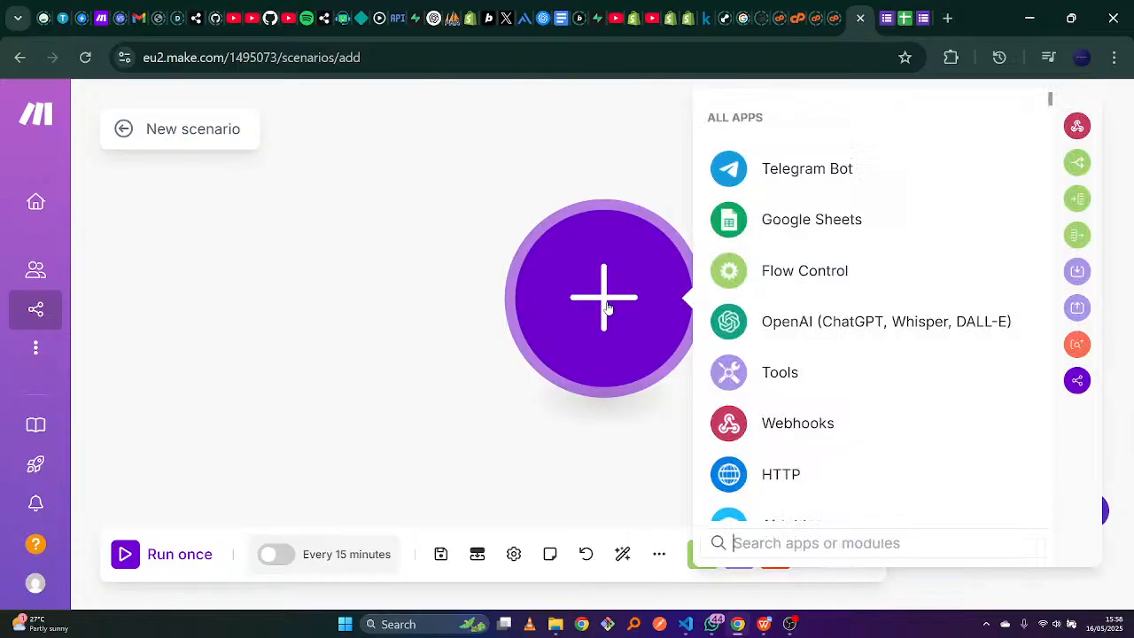
click(796, 225)
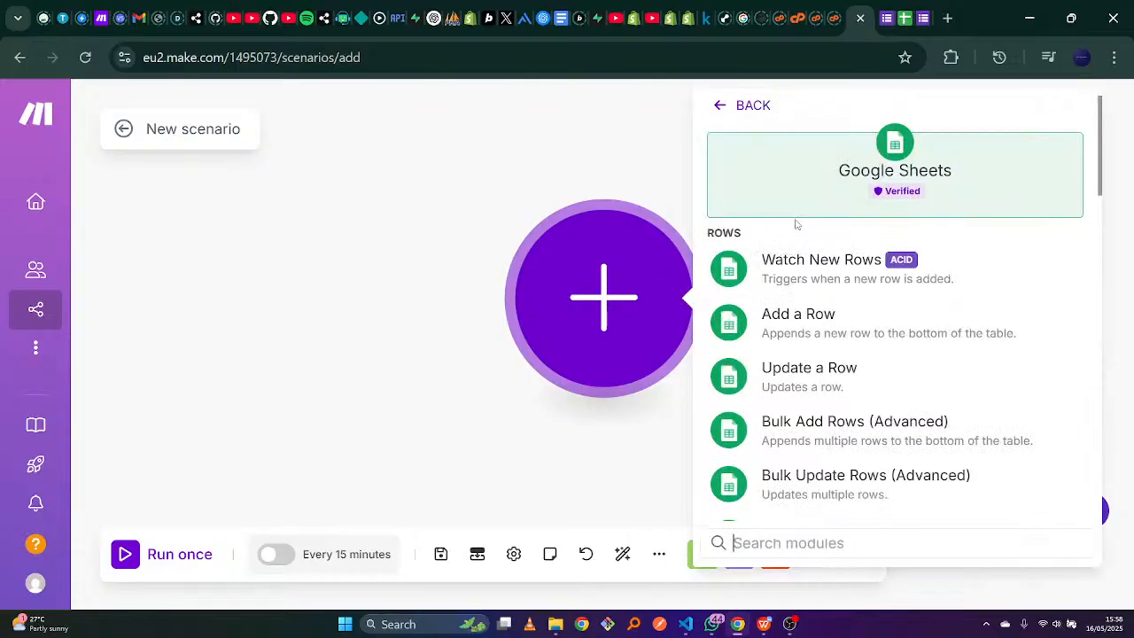
click(833, 285)
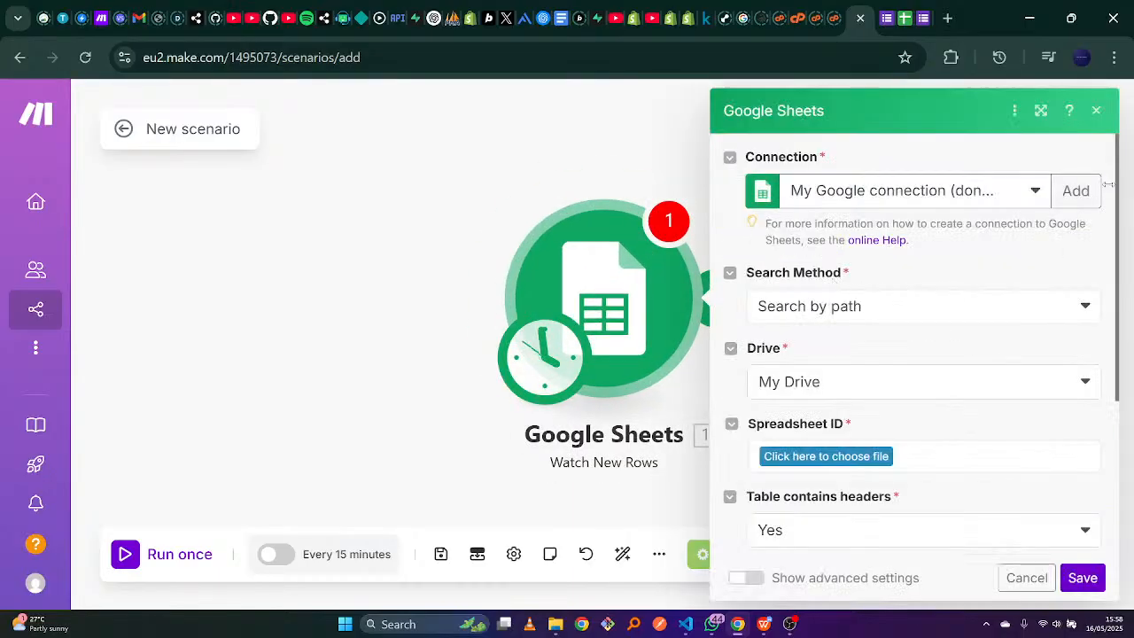
scroll(1109, 177, down, 3)
scroll(1113, 170, up, 3)
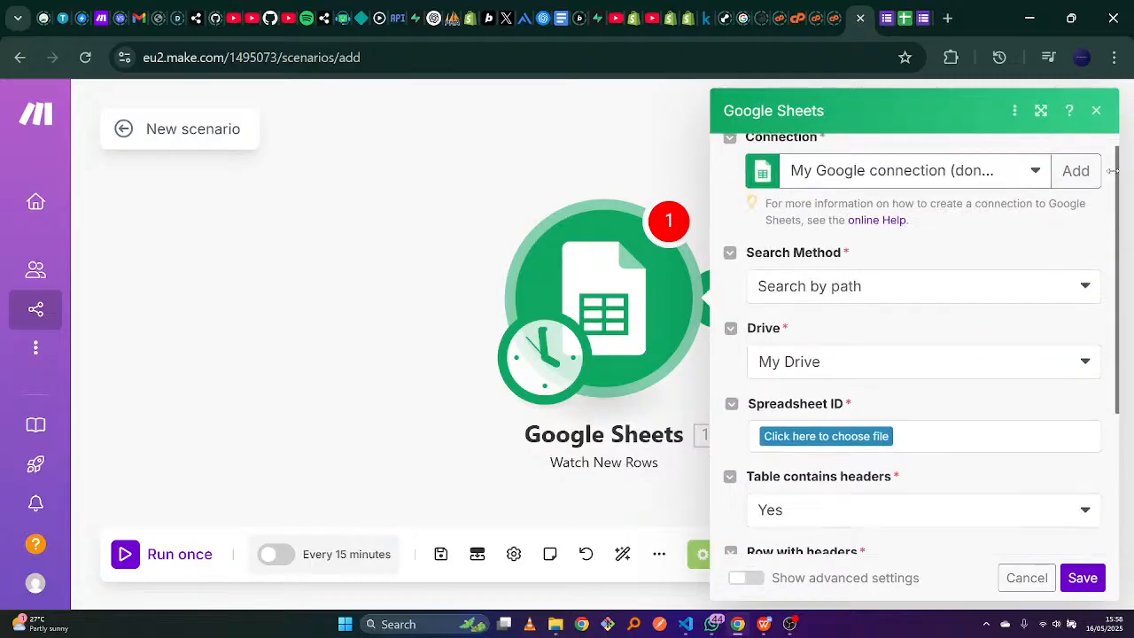
scroll(1113, 170, up, 1)
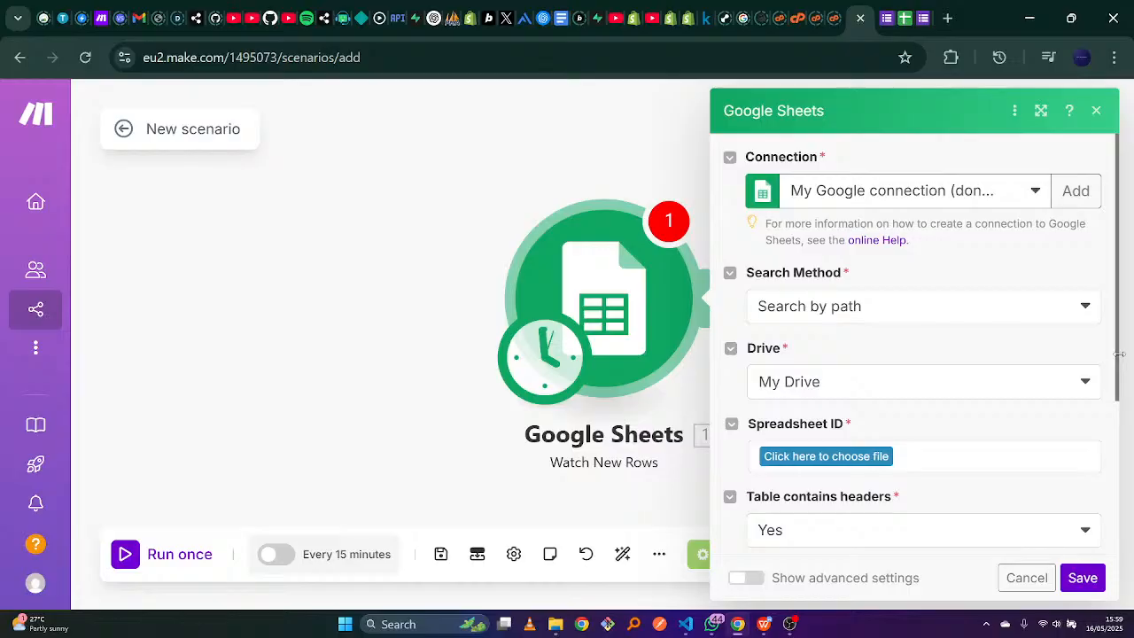
click(1073, 196)
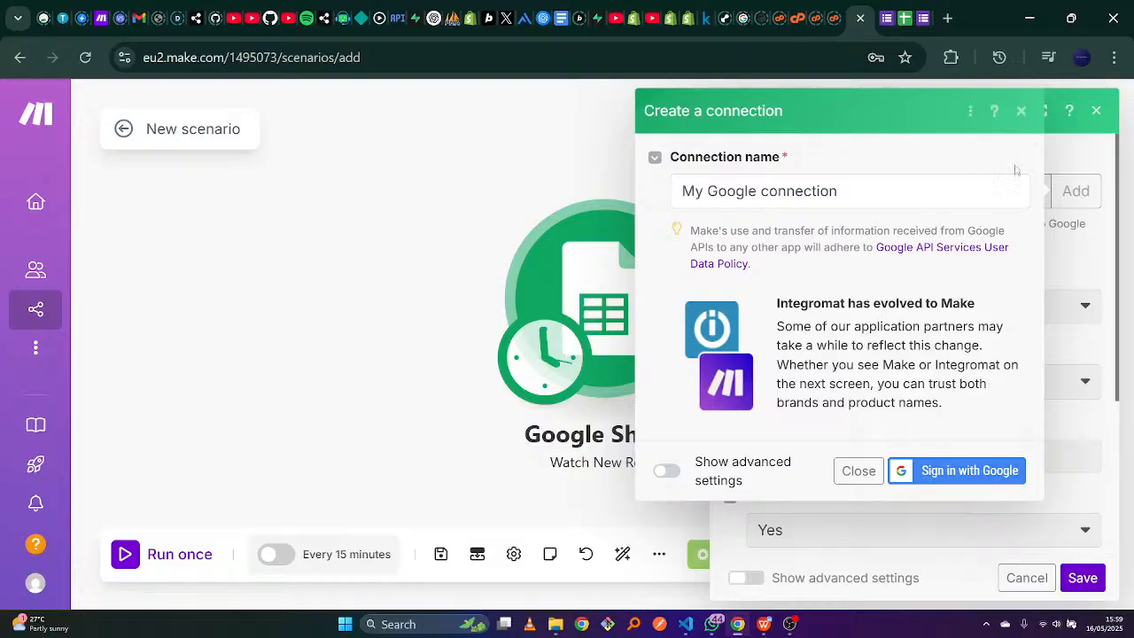
Keep the existing Google connection and search for the spreadsheet by path in My Drive.
click(1022, 112)
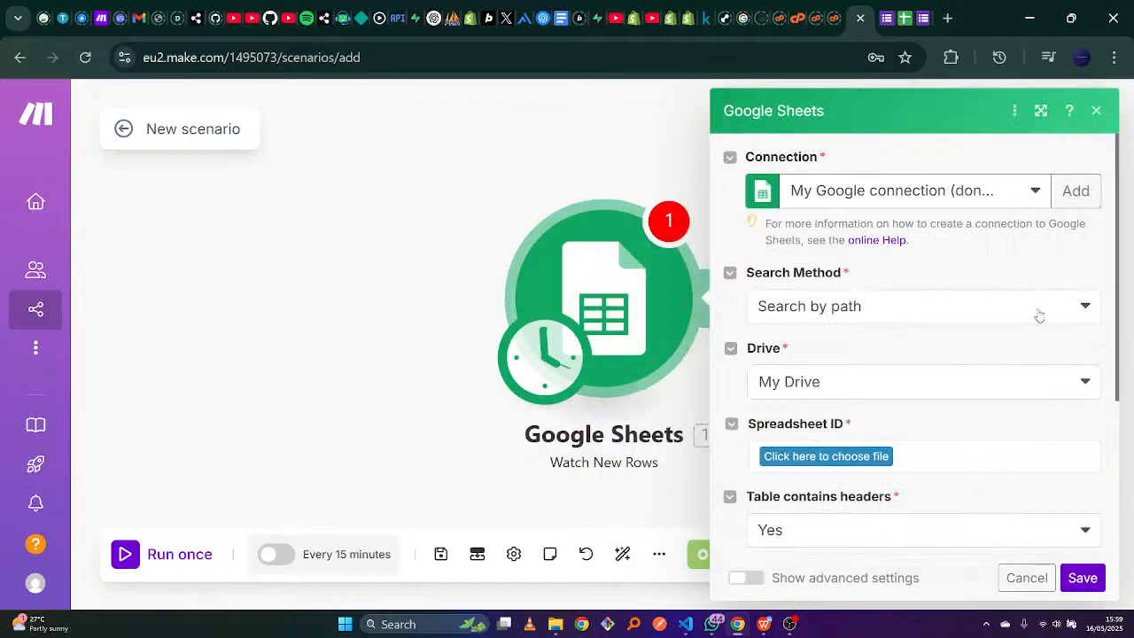
click(1093, 317)
click(1092, 317)
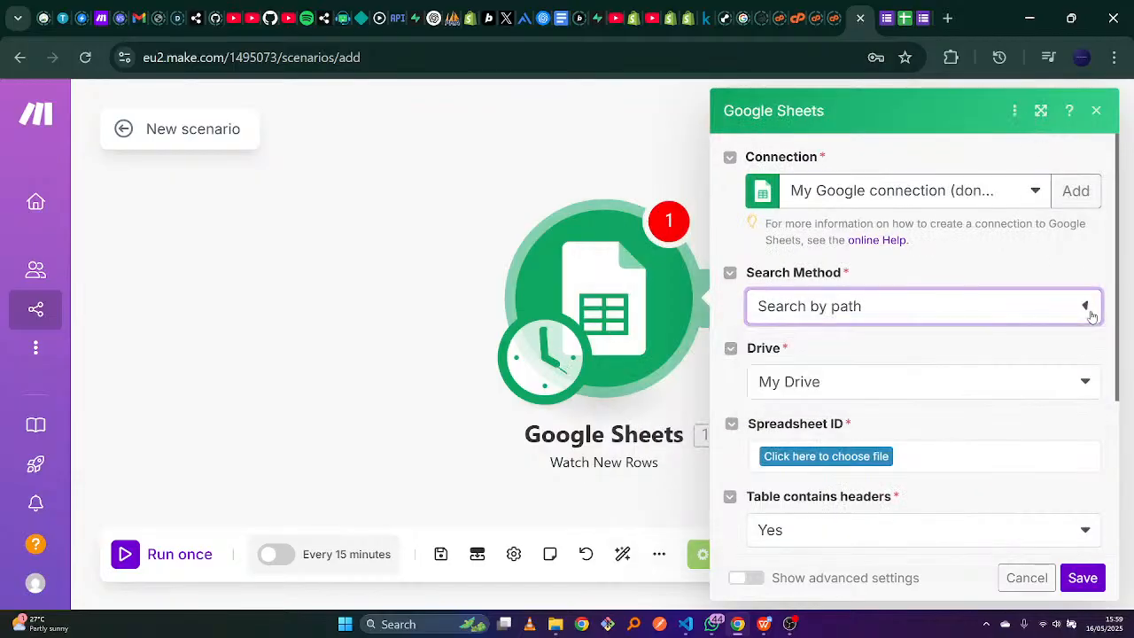
click(1093, 375)
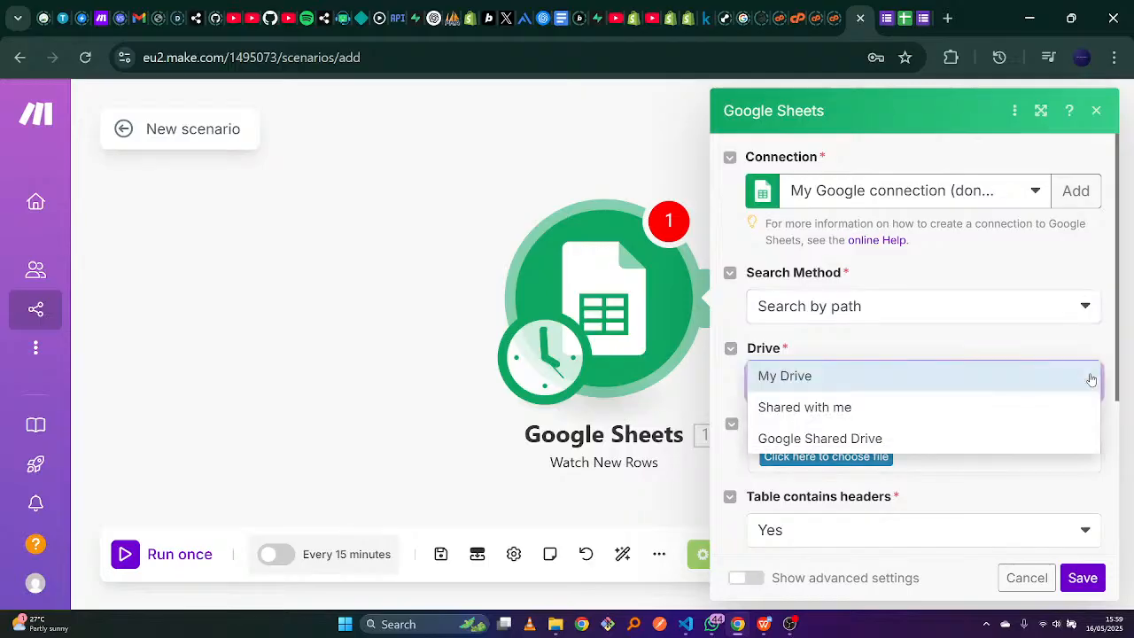
click(1092, 377)
click(1090, 379)
click(1092, 380)
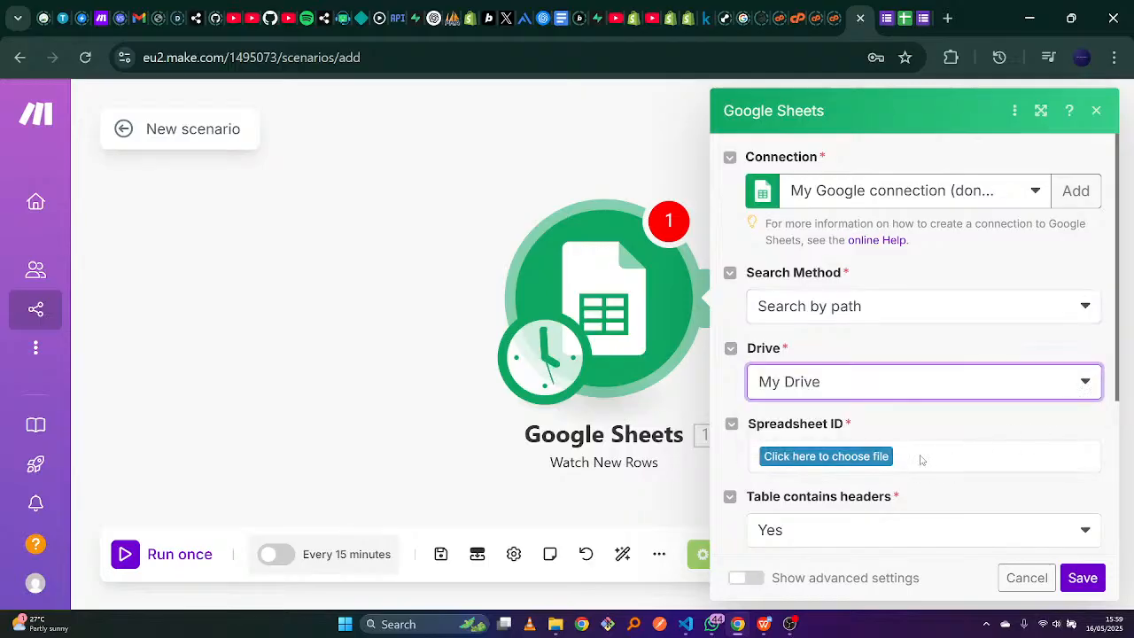
click(825, 456)
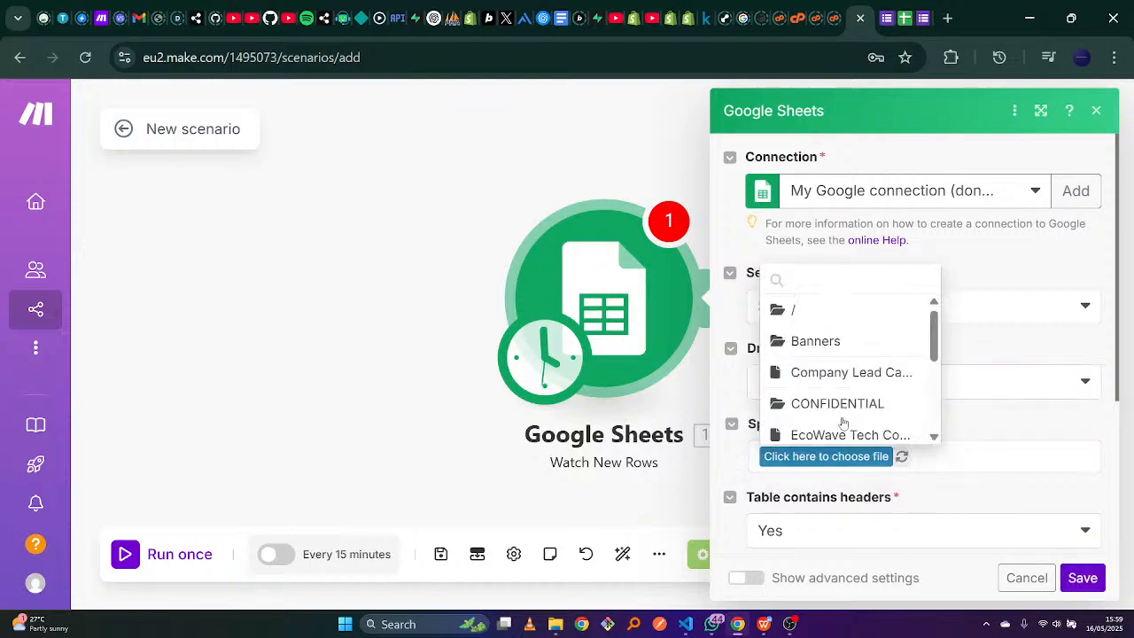
drag(930, 326, 942, 394)
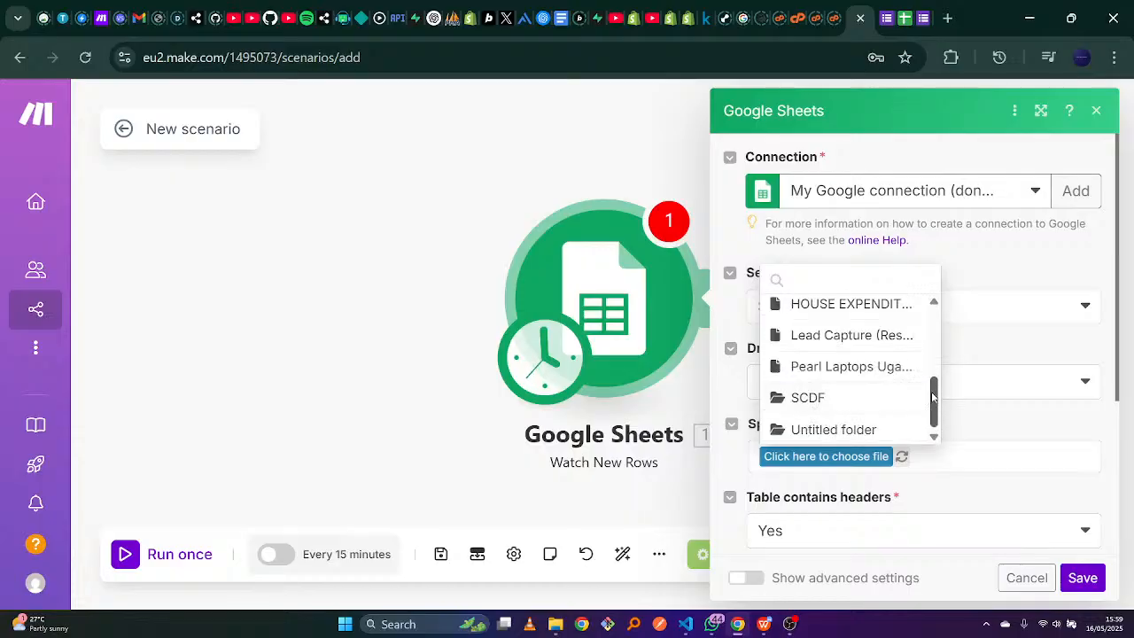
mouse_move(935, 403)
mouse_down()
mouse_move(932, 330)
mouse_move(933, 400)
mouse_up()
click(905, 18)
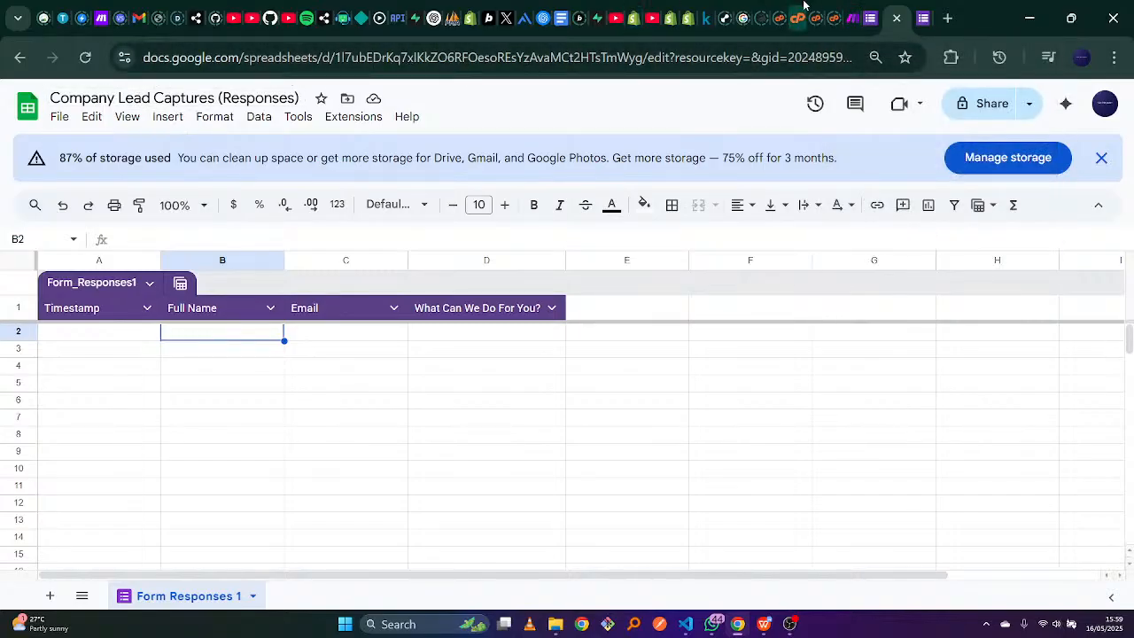
click(853, 16)
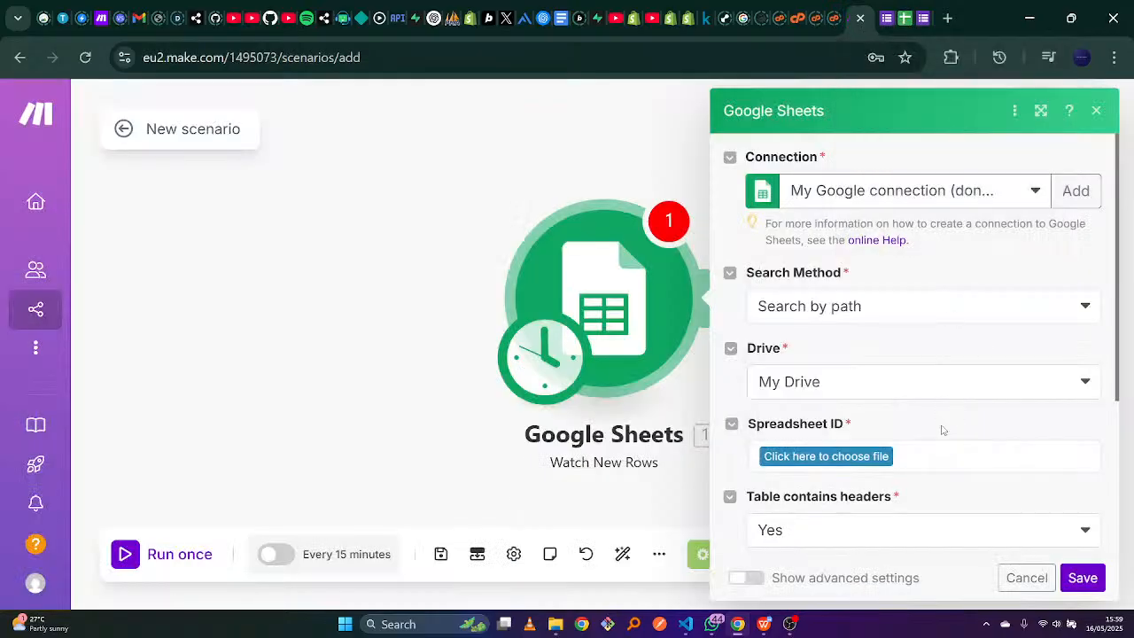
Select the Company Lead Captures (Responses) spreadsheet and its Form Responses 1 sheet.
click(881, 458)
scroll(932, 396, down, 5)
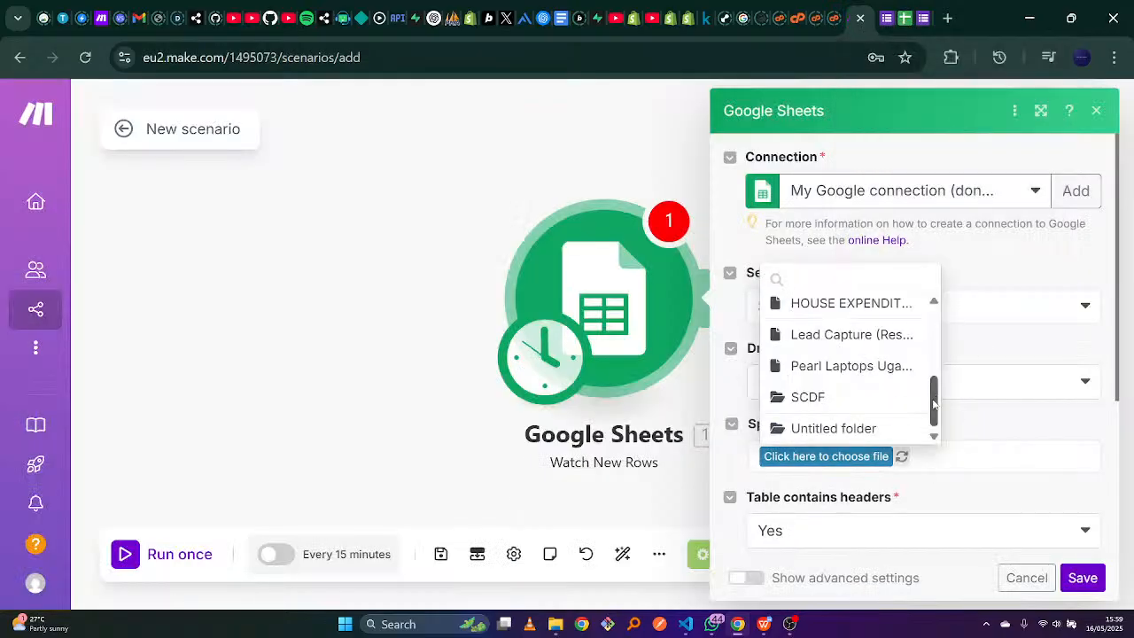
scroll(933, 403, up, 10)
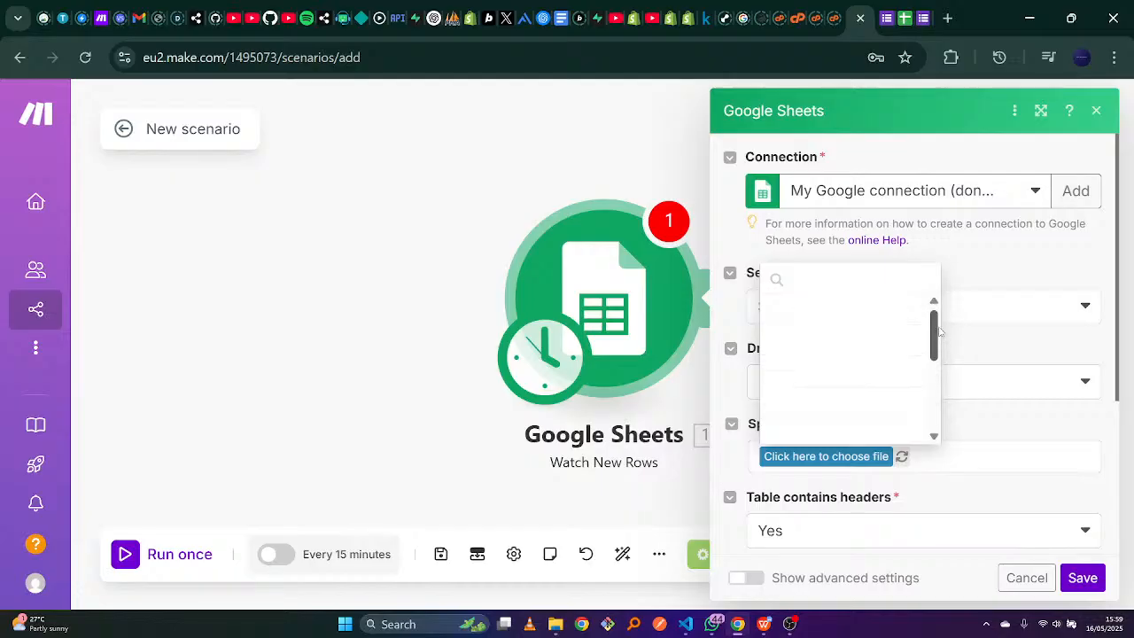
click(868, 376)
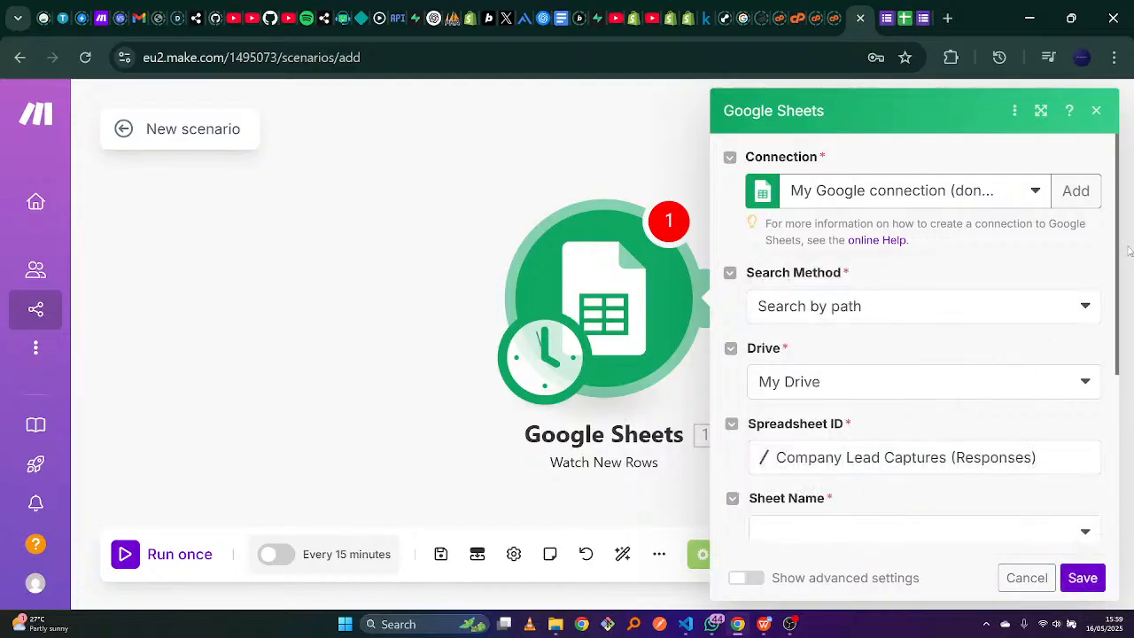
scroll(1103, 275, down, 3)
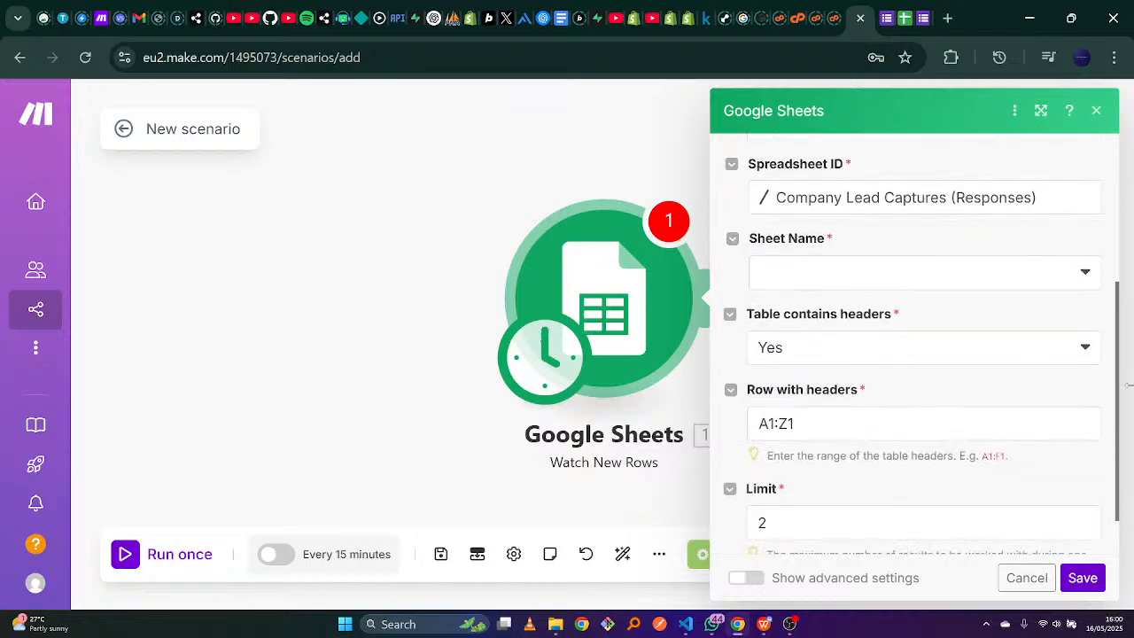
click(1083, 235)
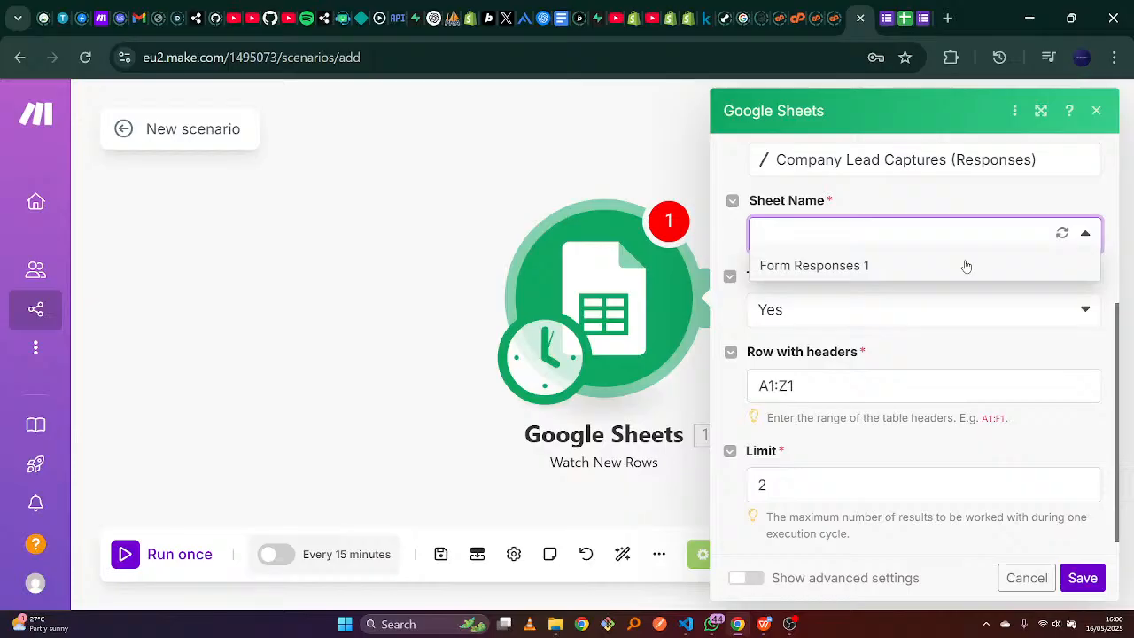
click(965, 265)
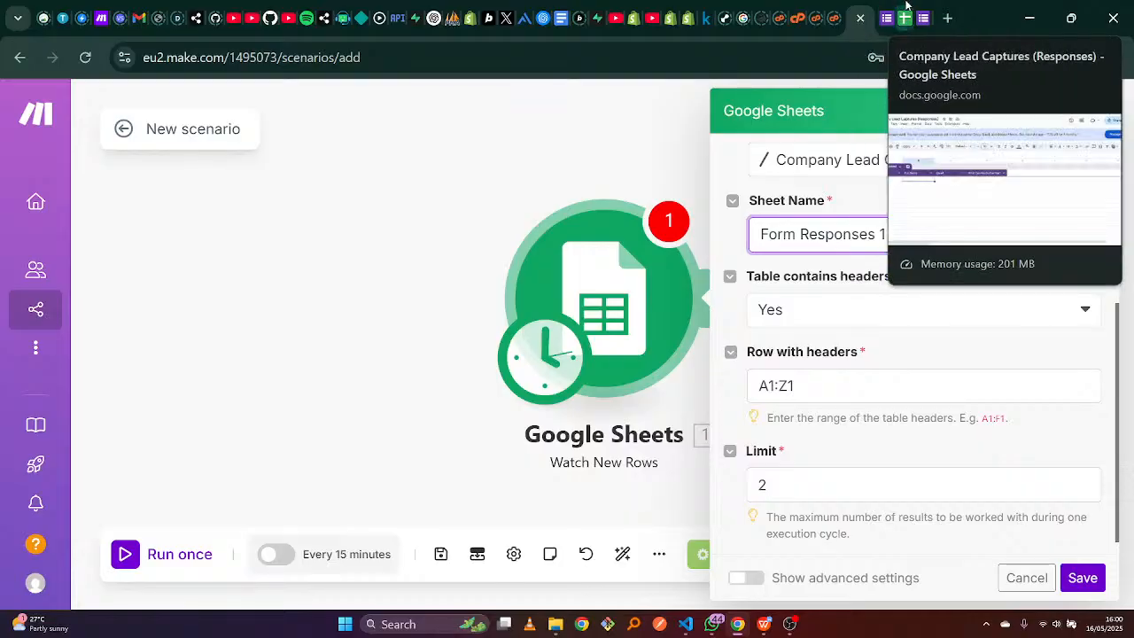
Return to the Company Lead Captures (Responses) spreadsheet after glancing at the scenario and form.
click(906, 9)
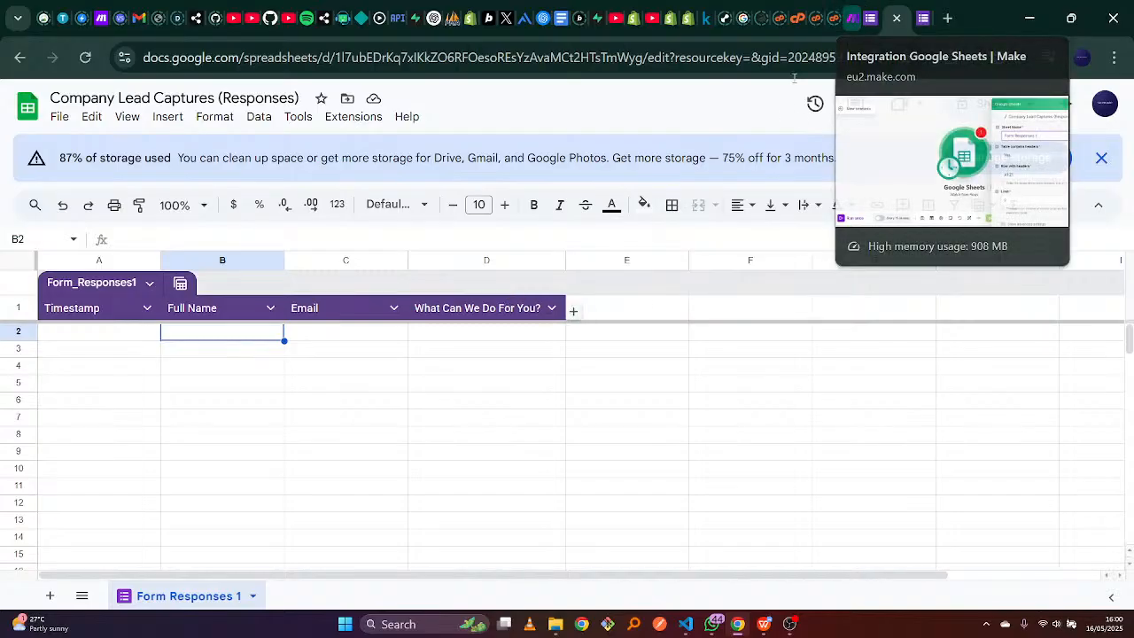
click(854, 9)
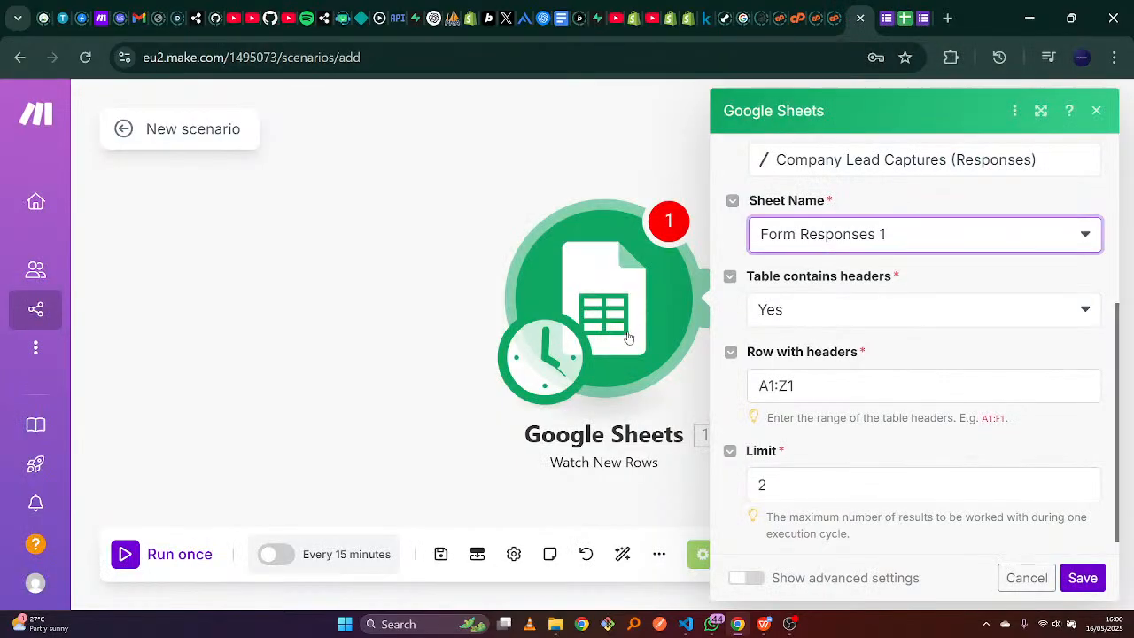
click(887, 5)
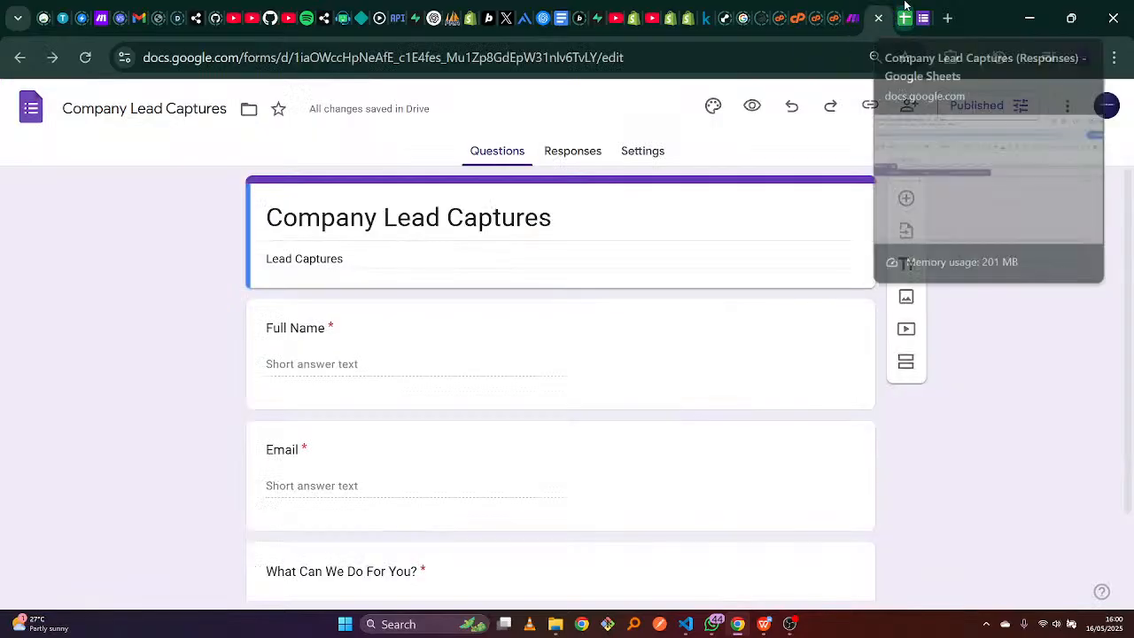
click(904, 12)
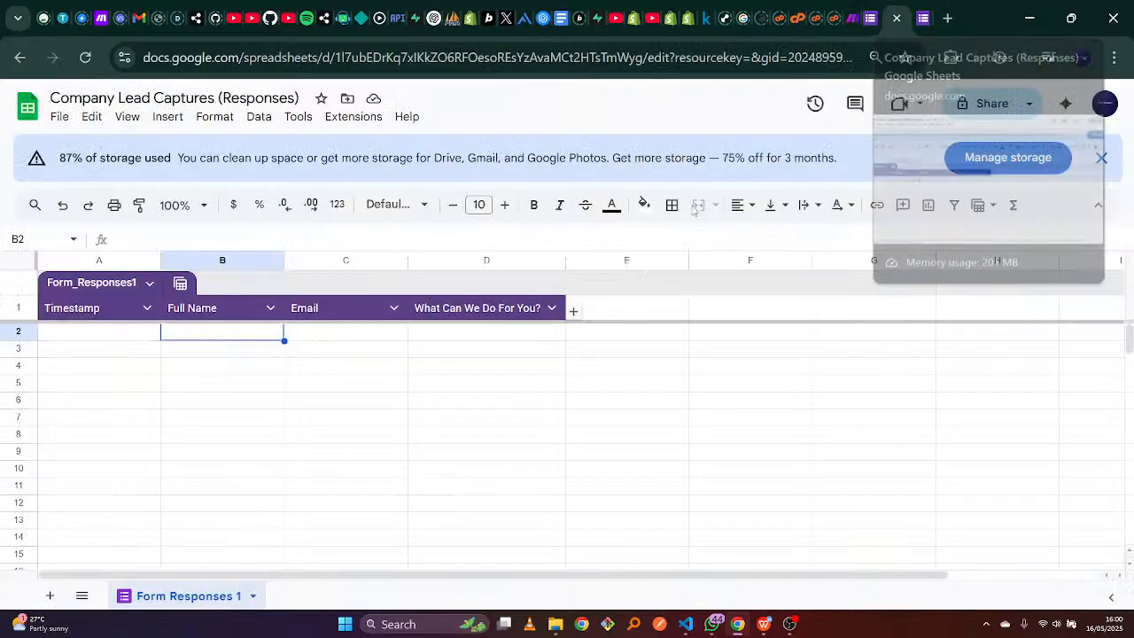
Enter 'AI Summary' as the E1 header, then go back to the Make scenario.
click(629, 309)
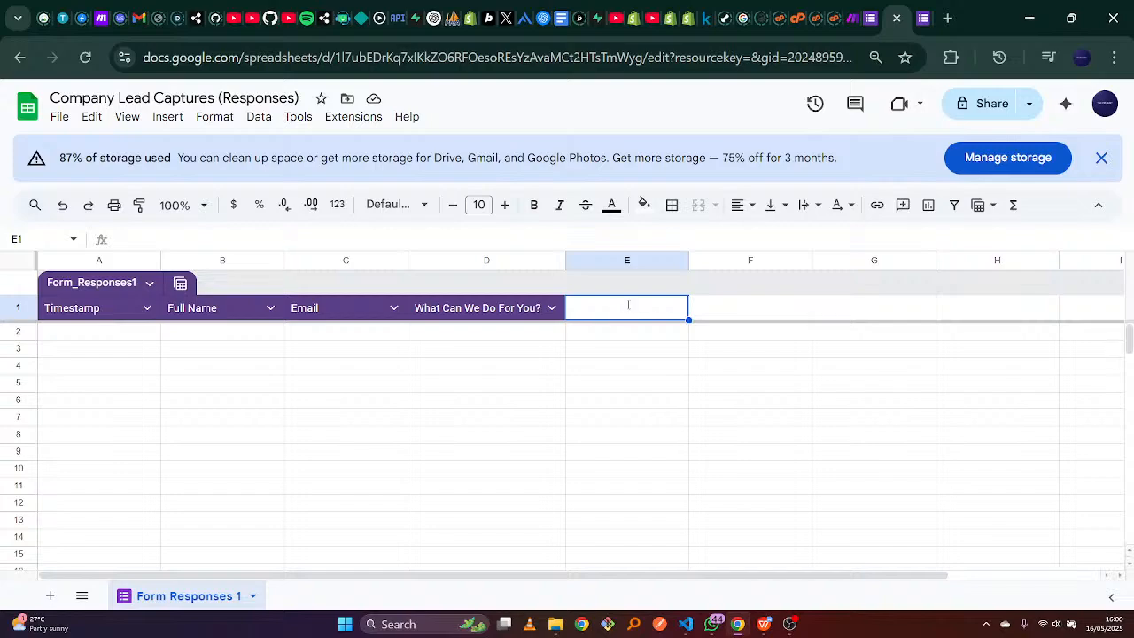
text(AI Su)
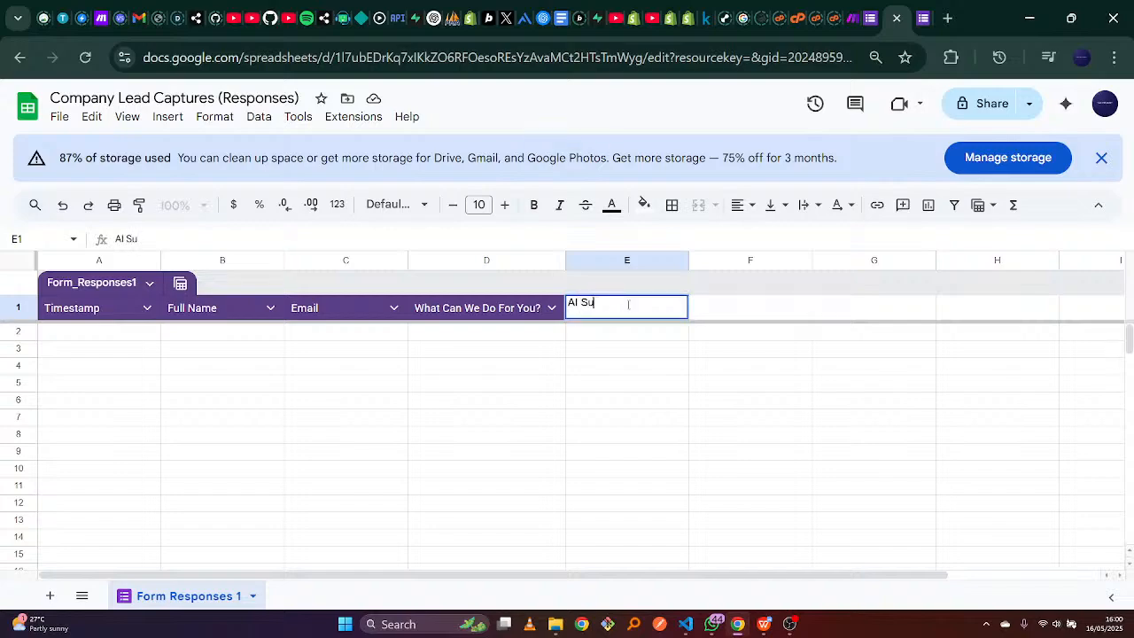
text(mmary)
click(625, 383)
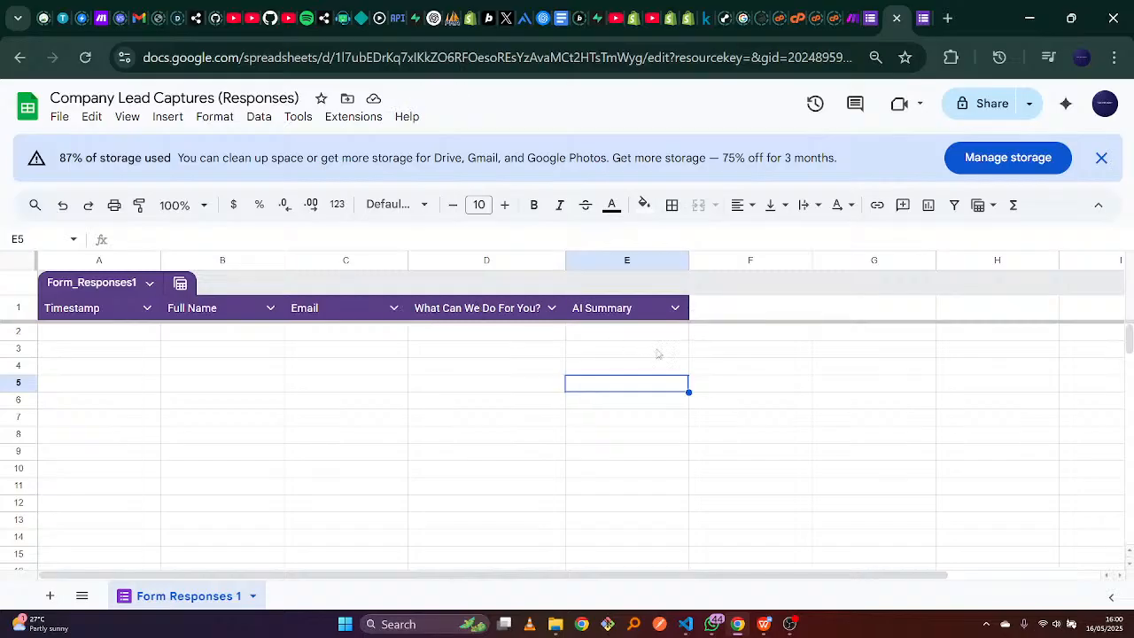
click(852, 18)
Set Row with headers to A1:E1, save, and start watching from All rows.
click(790, 383)
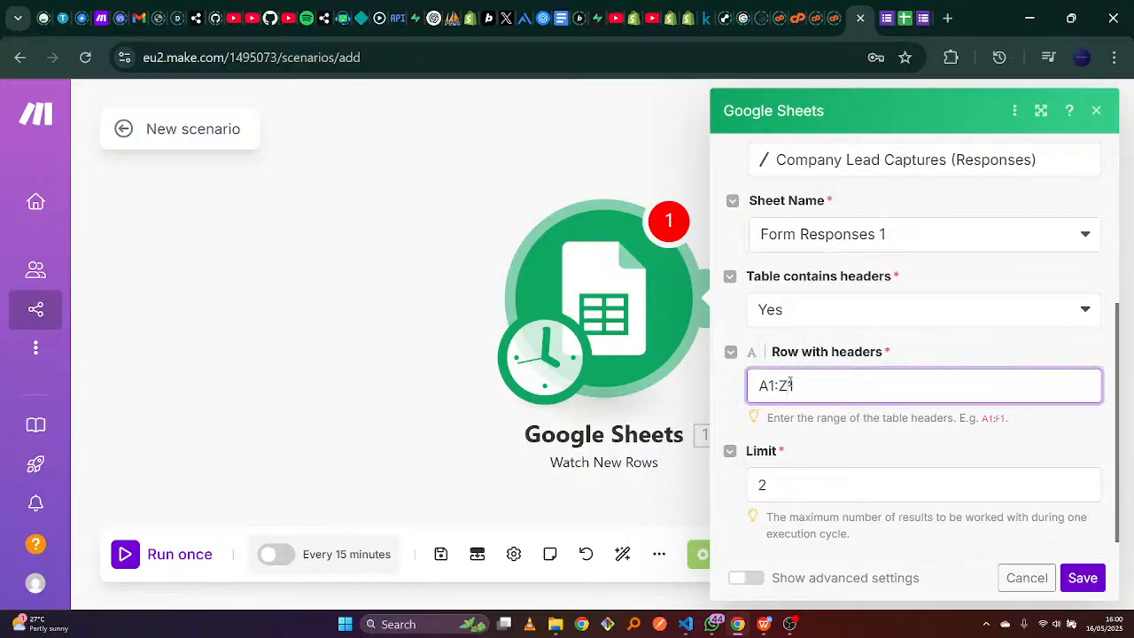
text(e)
key(BackSpace)
text(E)
click(926, 438)
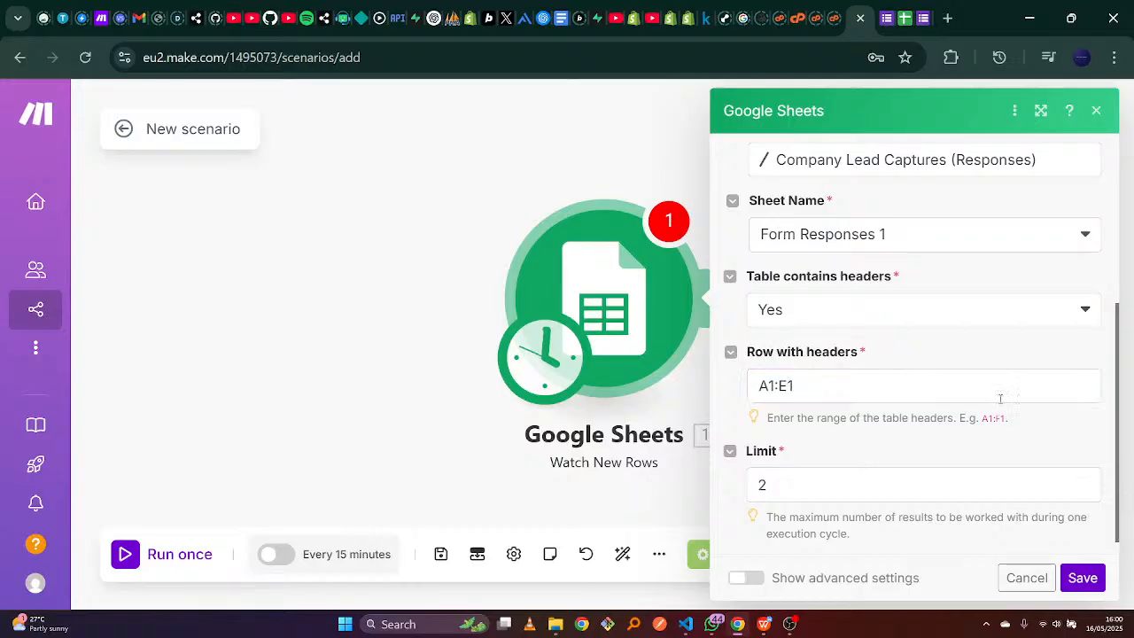
drag(1114, 361, 1106, 434)
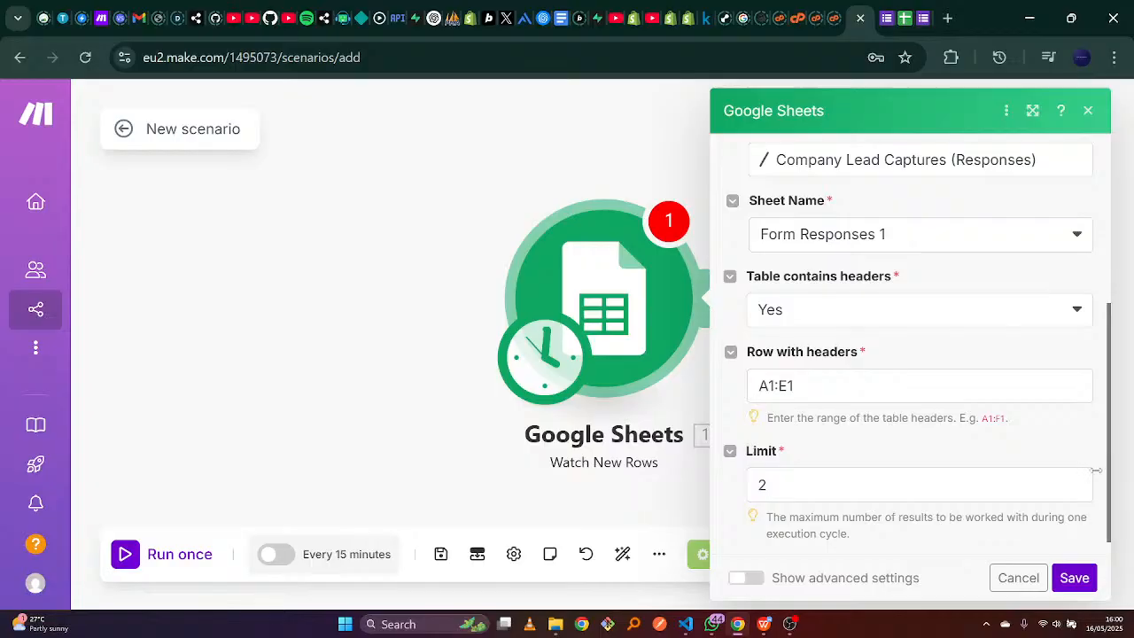
click(1073, 578)
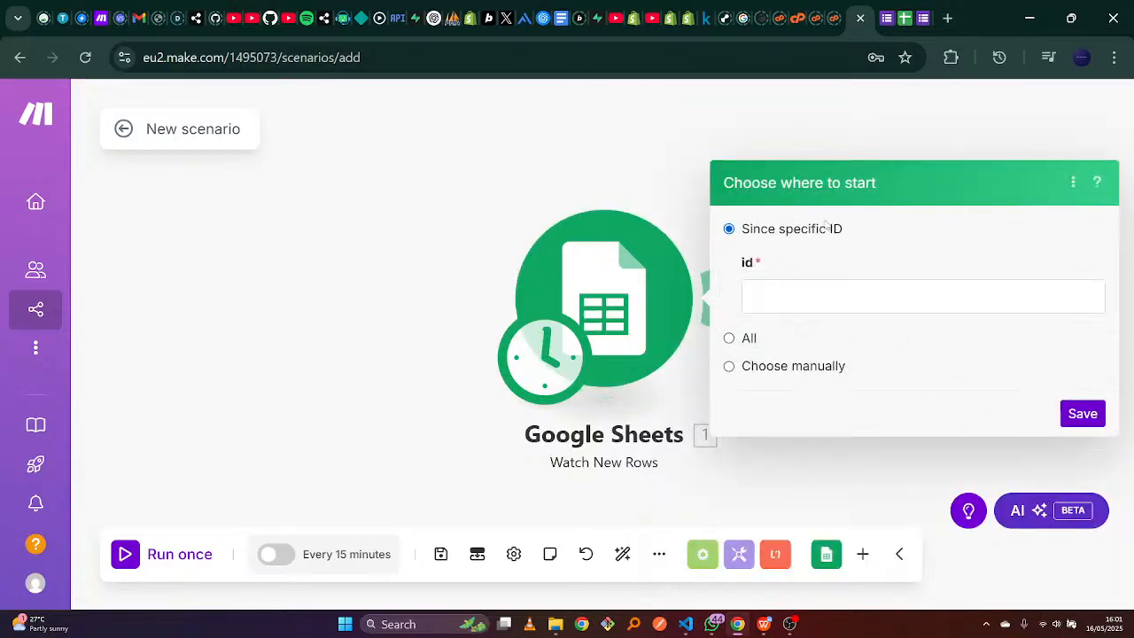
click(730, 341)
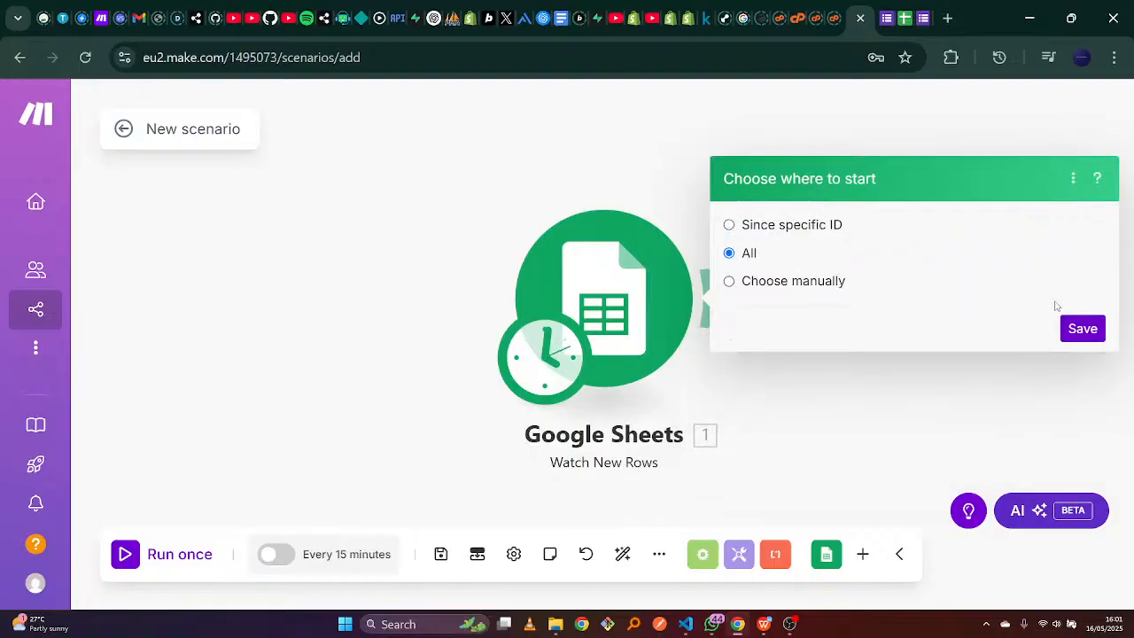
click(1082, 325)
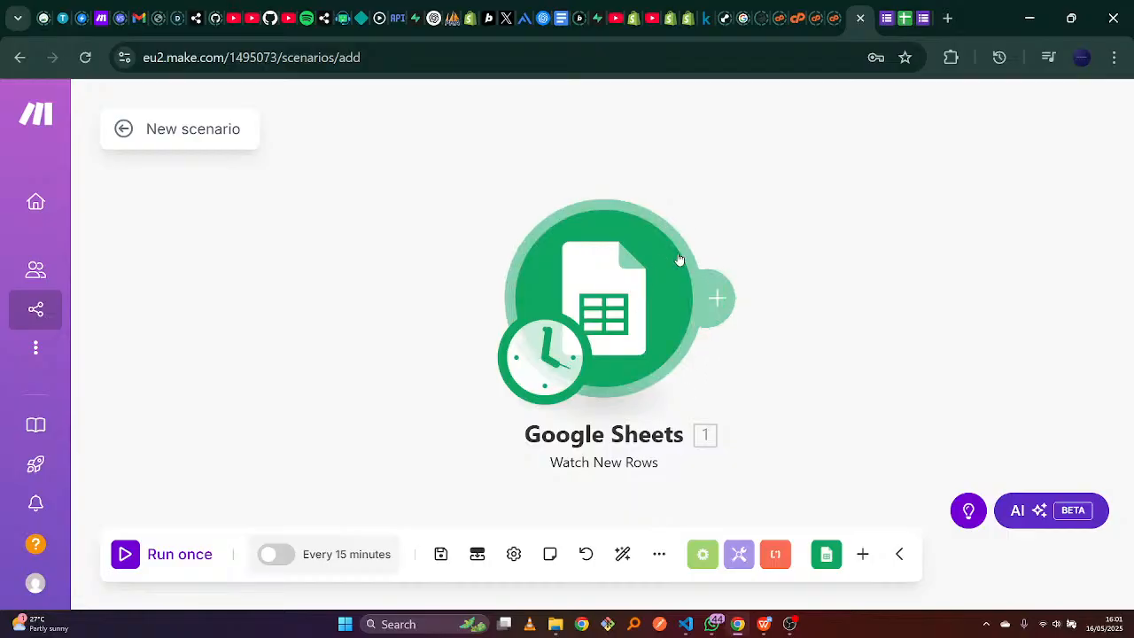
Check the empty second row of the responses sheet across columns A to E.
click(901, 18)
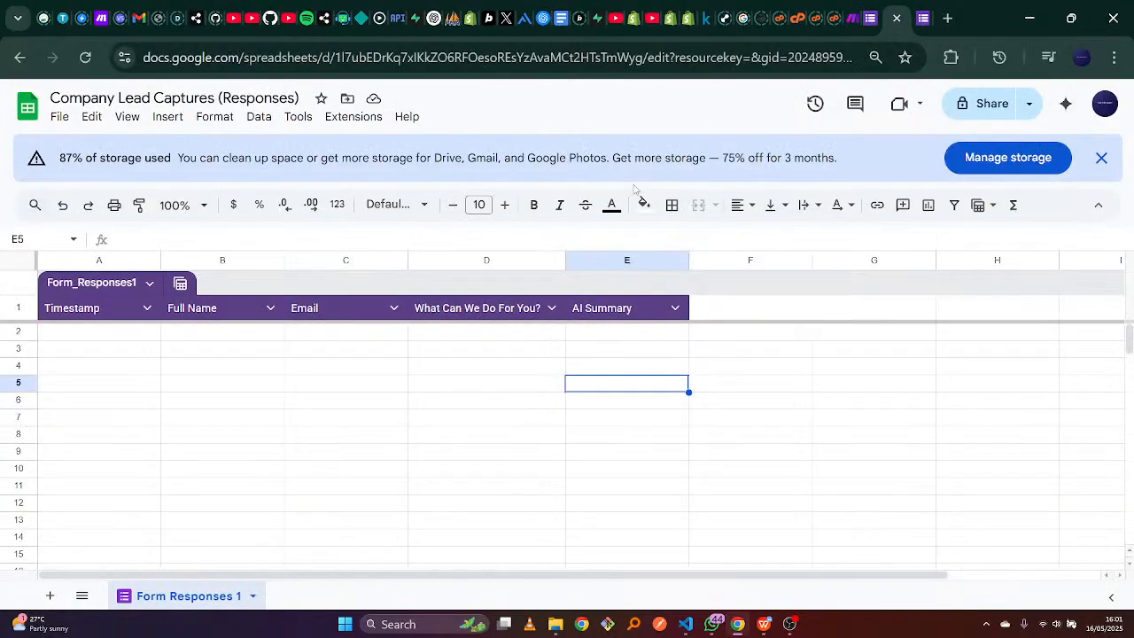
click(65, 333)
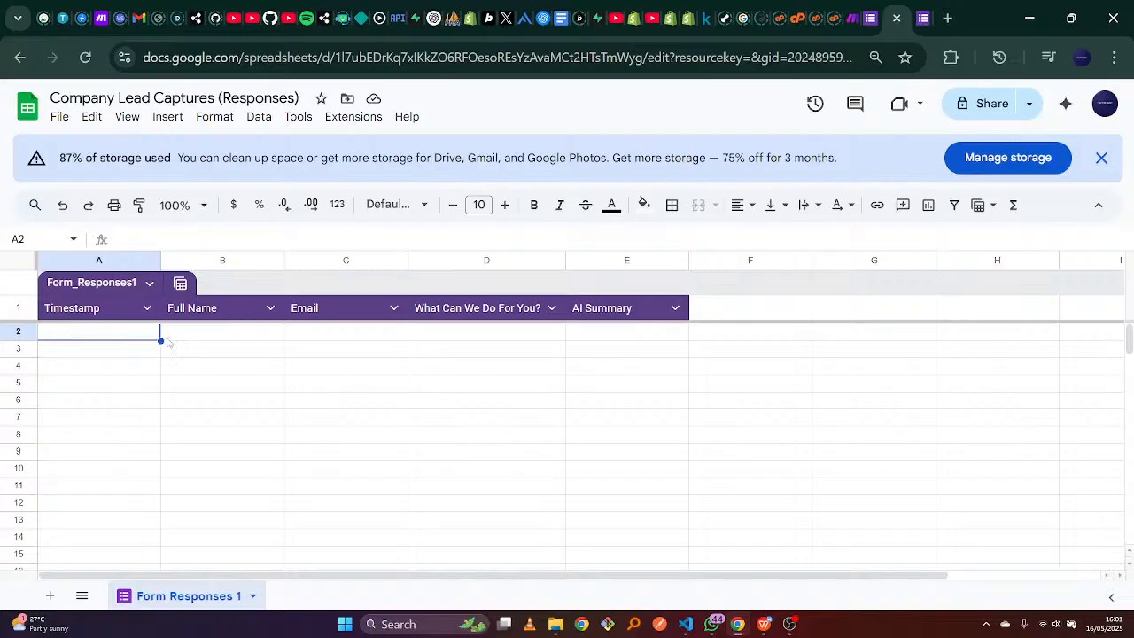
click(196, 334)
click(403, 339)
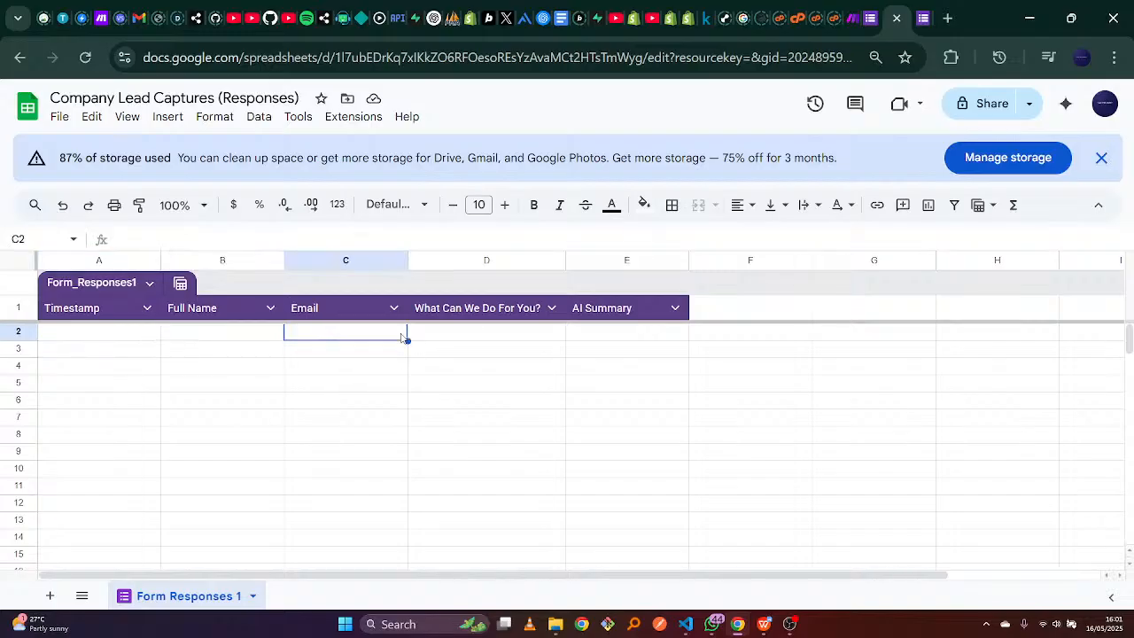
click(475, 325)
click(476, 331)
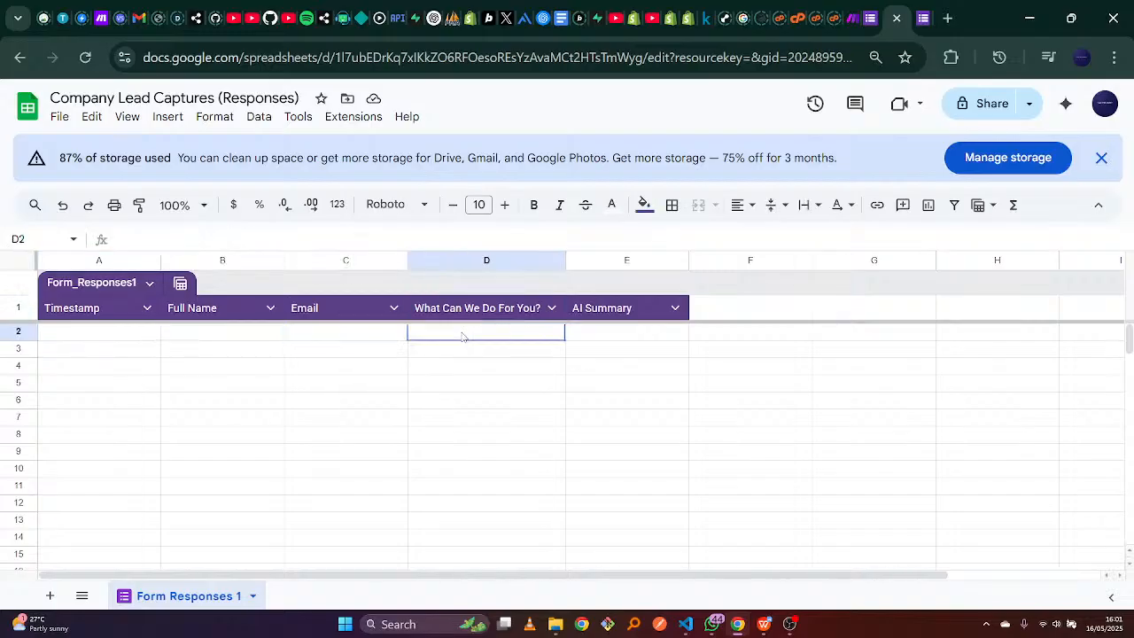
click(633, 332)
Look over the form's Full Name and Email fields, then return to Make.
click(923, 18)
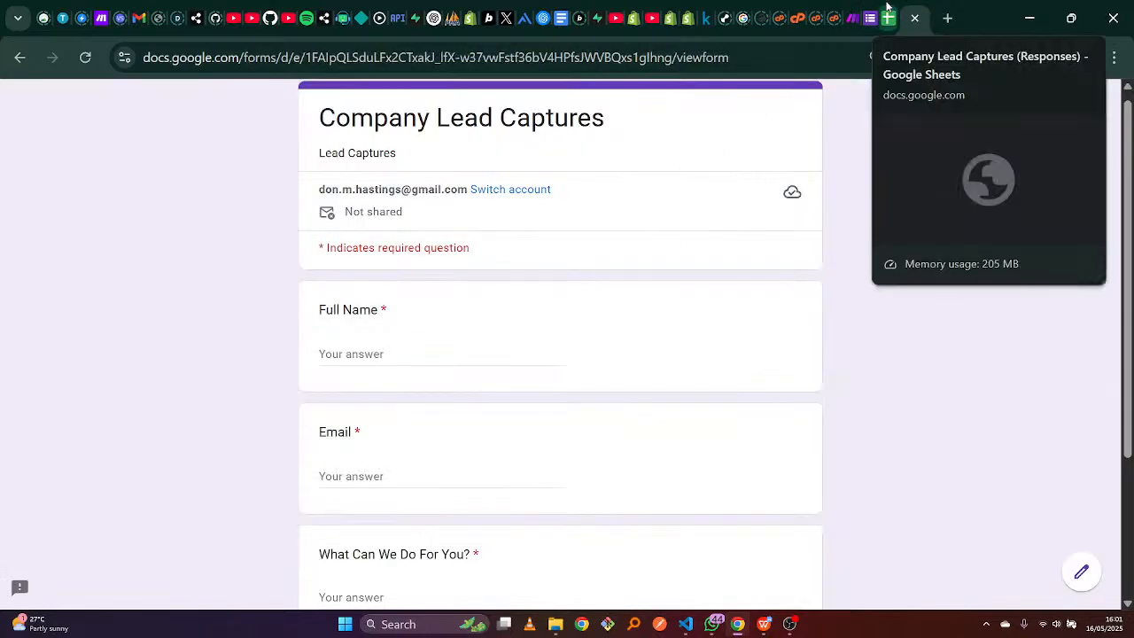
click(460, 350)
click(416, 468)
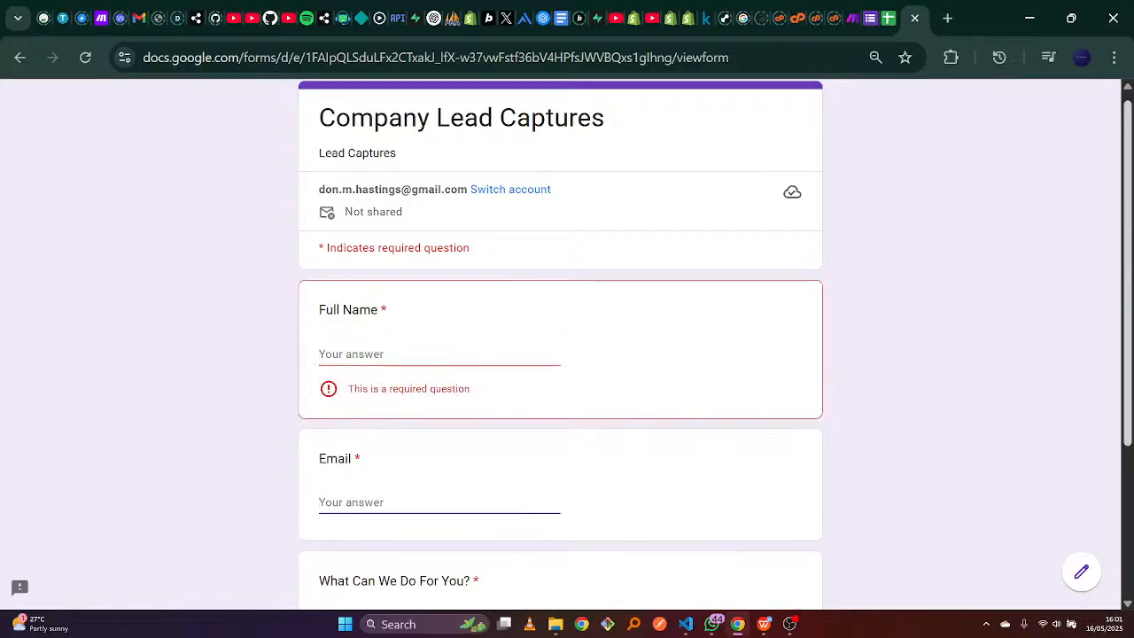
mouse_move(1126, 223)
mouse_down()
mouse_move(1126, 372)
mouse_move(1127, 208)
mouse_up()
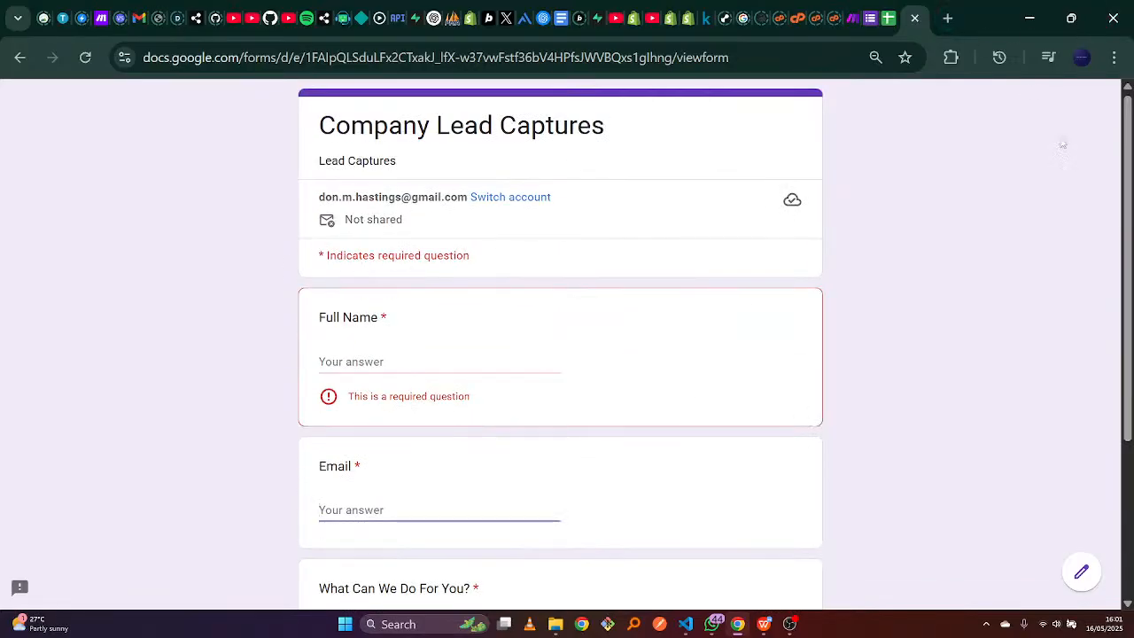
click(854, 7)
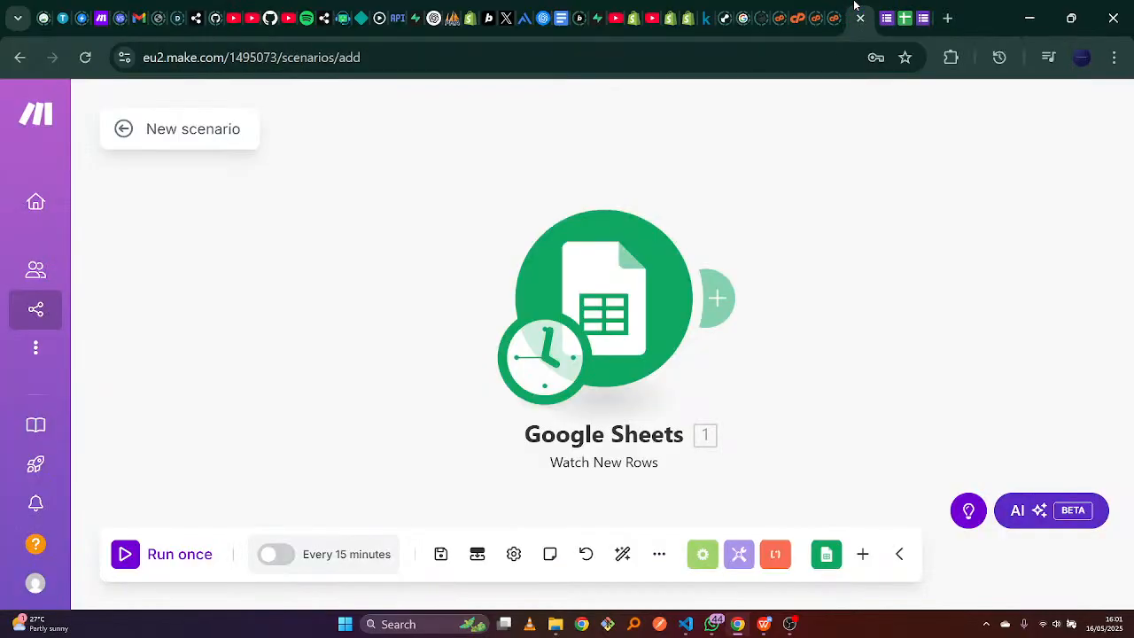
Add an OpenAI Create a Completion module after the Google Sheets trigger.
click(719, 297)
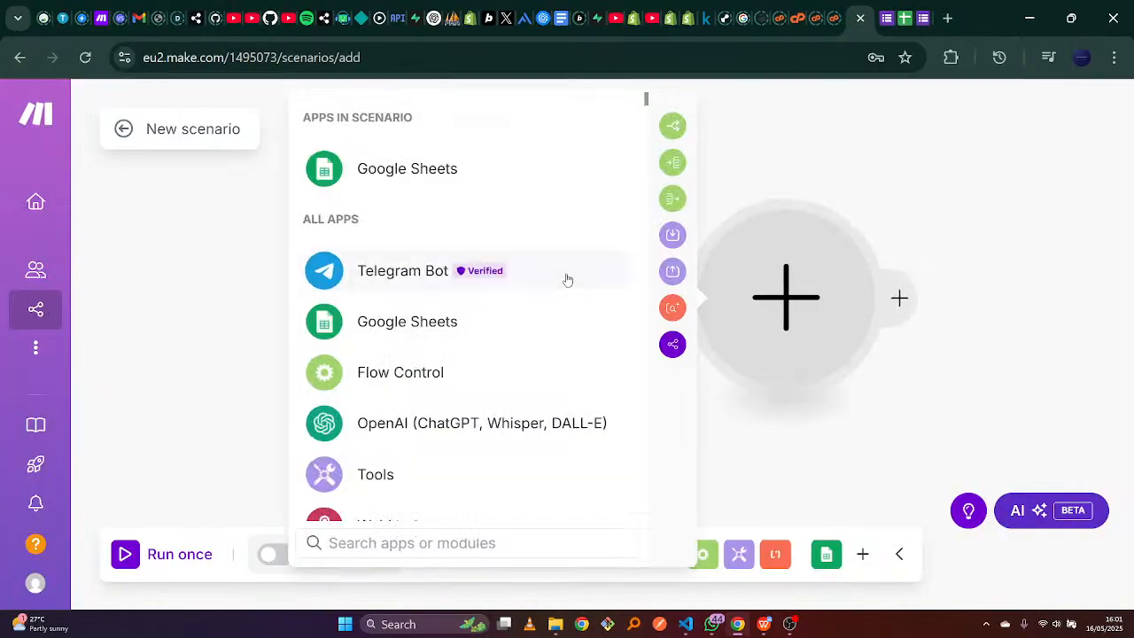
click(410, 438)
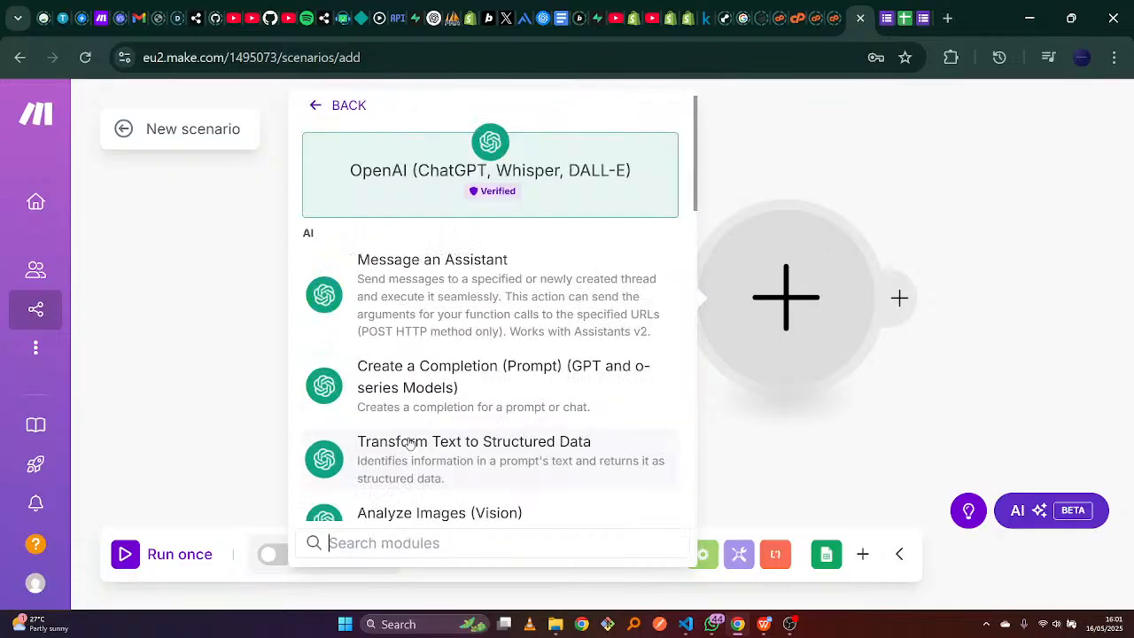
click(456, 396)
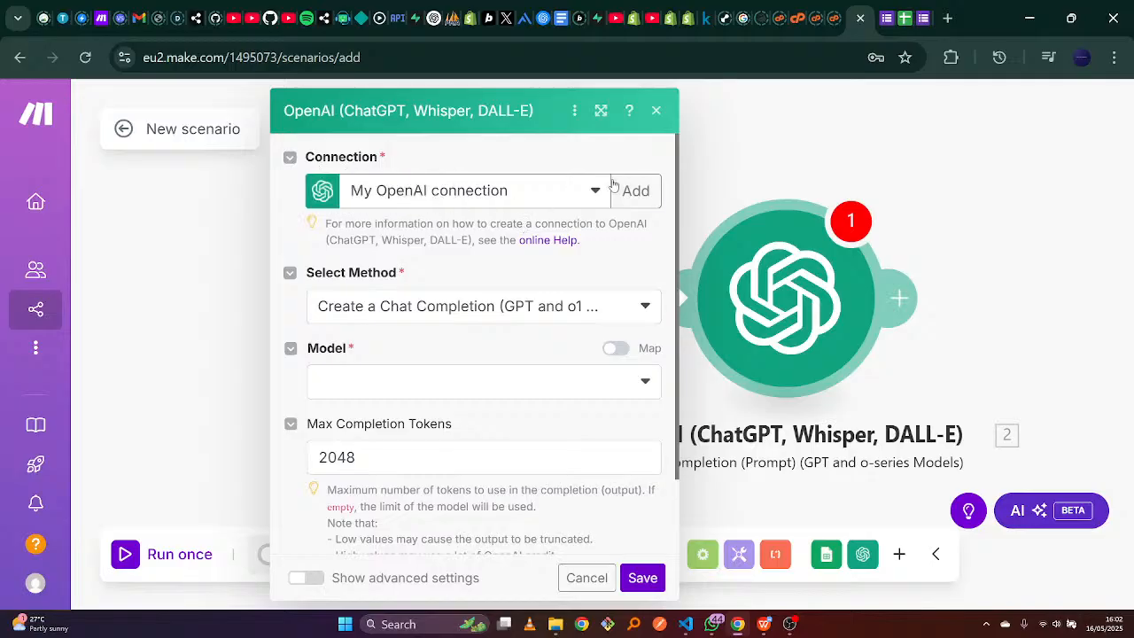
Start a new OpenAI connection, paste the API key, and open OpenAI's API keys page.
click(817, 370)
key(ctrl+v)
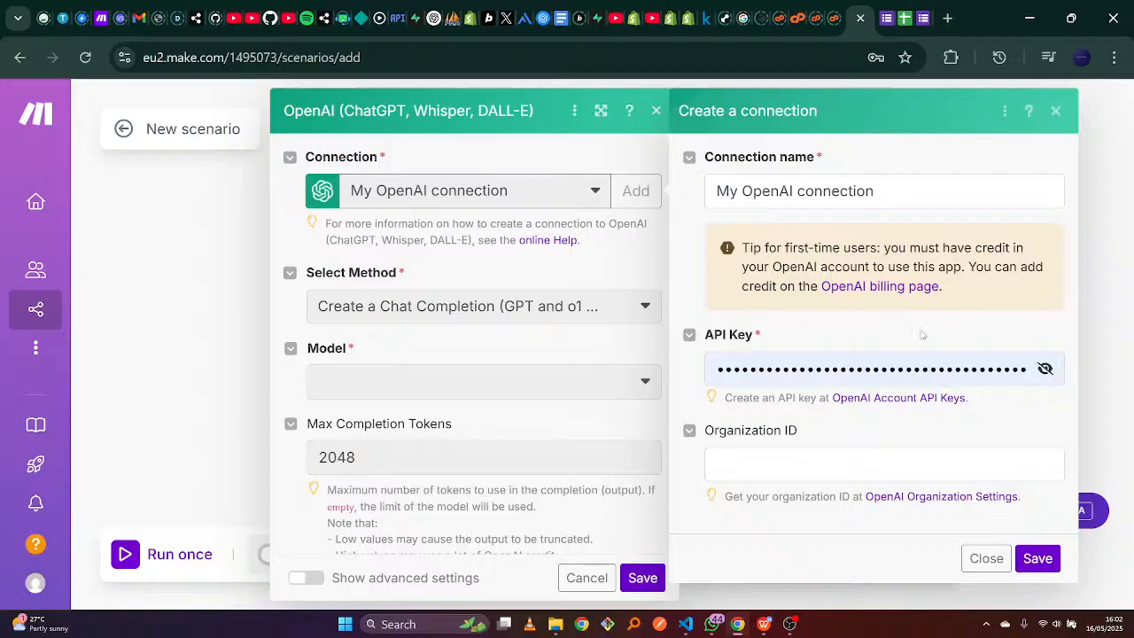
click(872, 398)
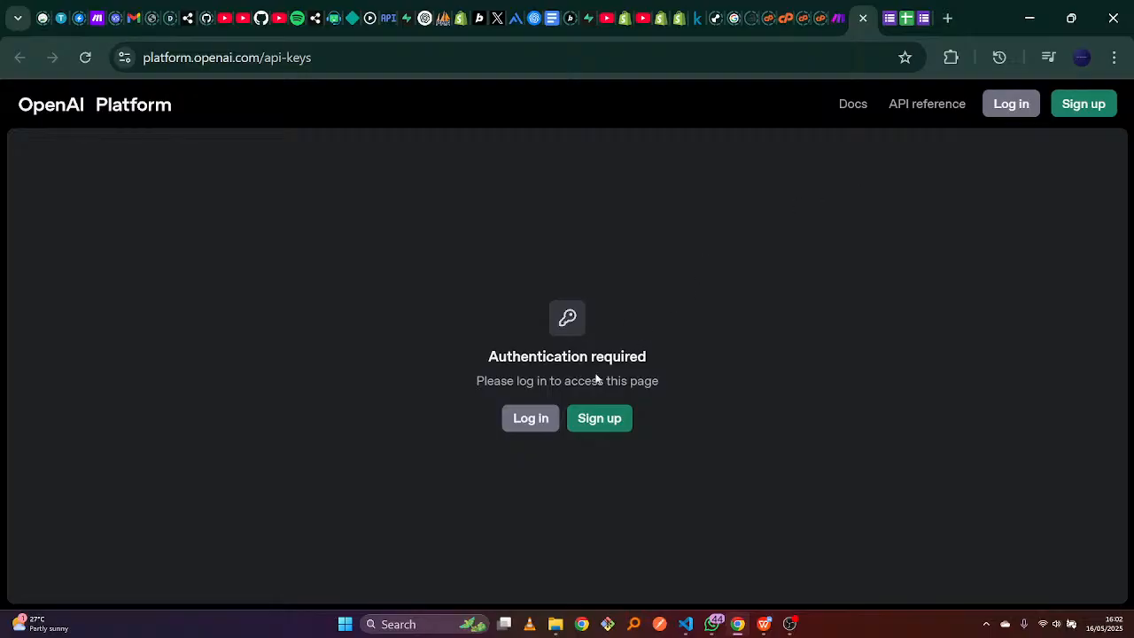
Log in to OpenAI Platform with a Google account.
click(527, 426)
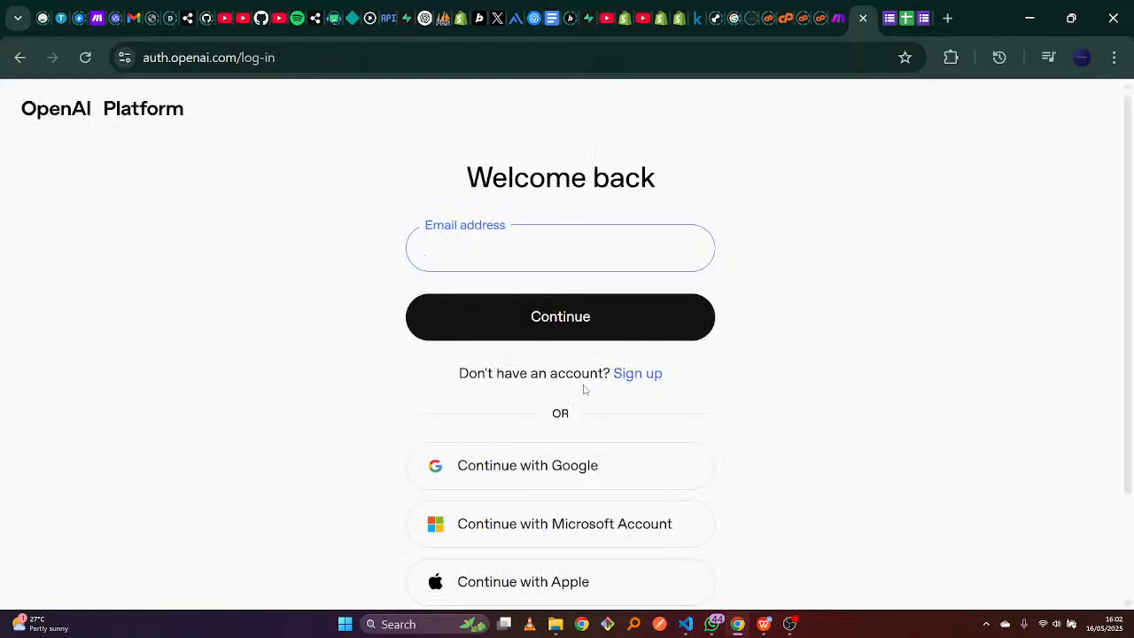
click(566, 475)
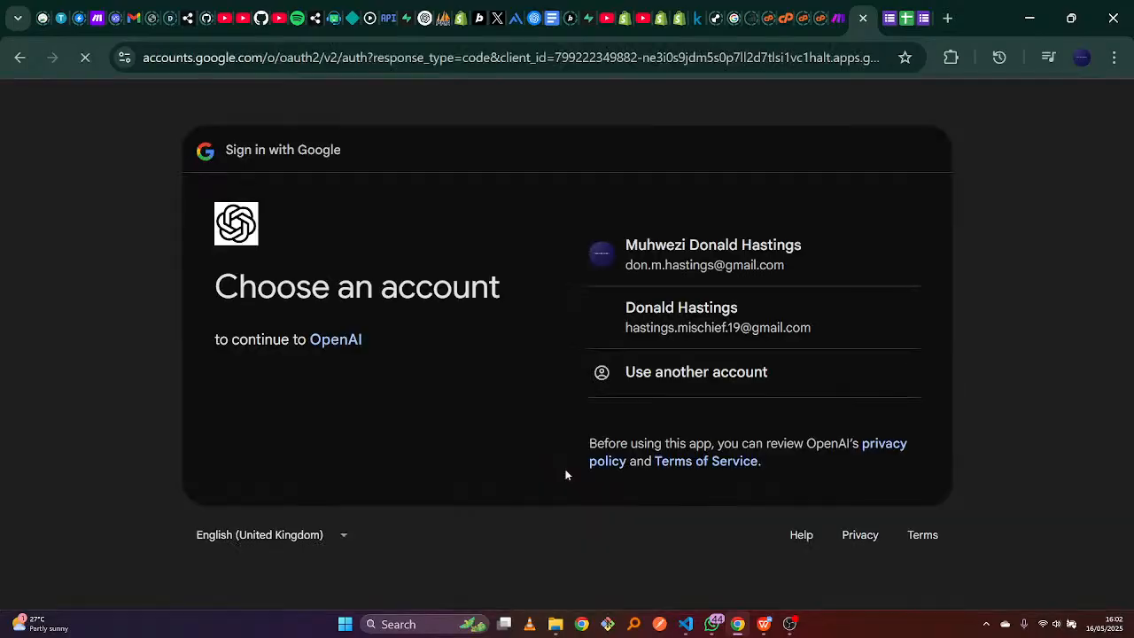
click(713, 265)
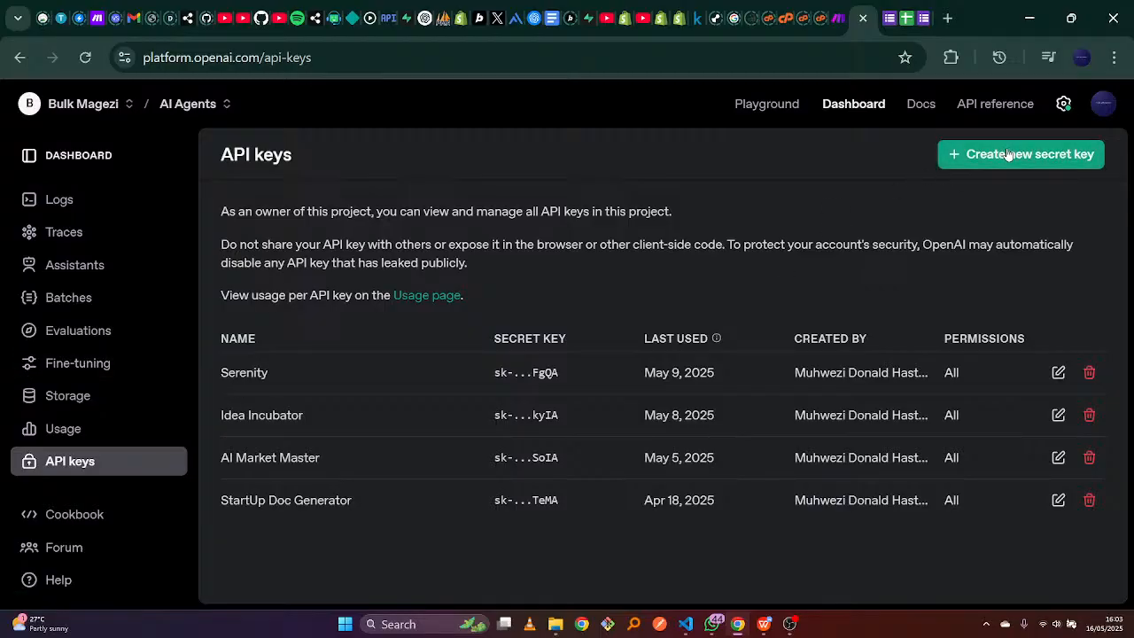
click(837, 20)
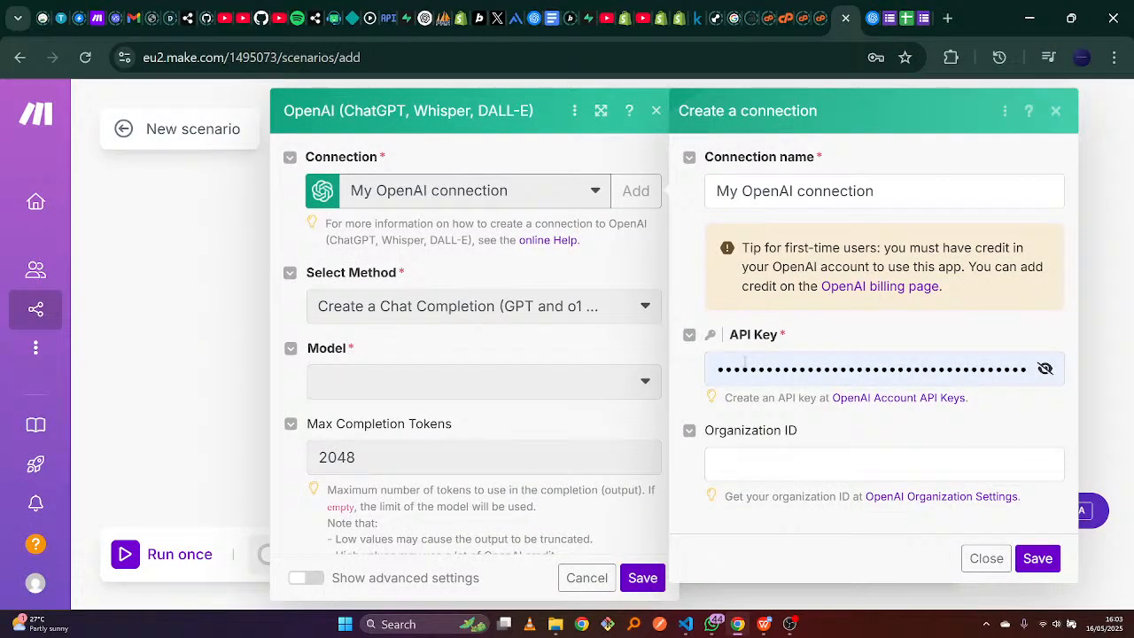
click(870, 8)
Check the AI Agents project in Create new secret key, cancel, and return to Make.
click(1025, 155)
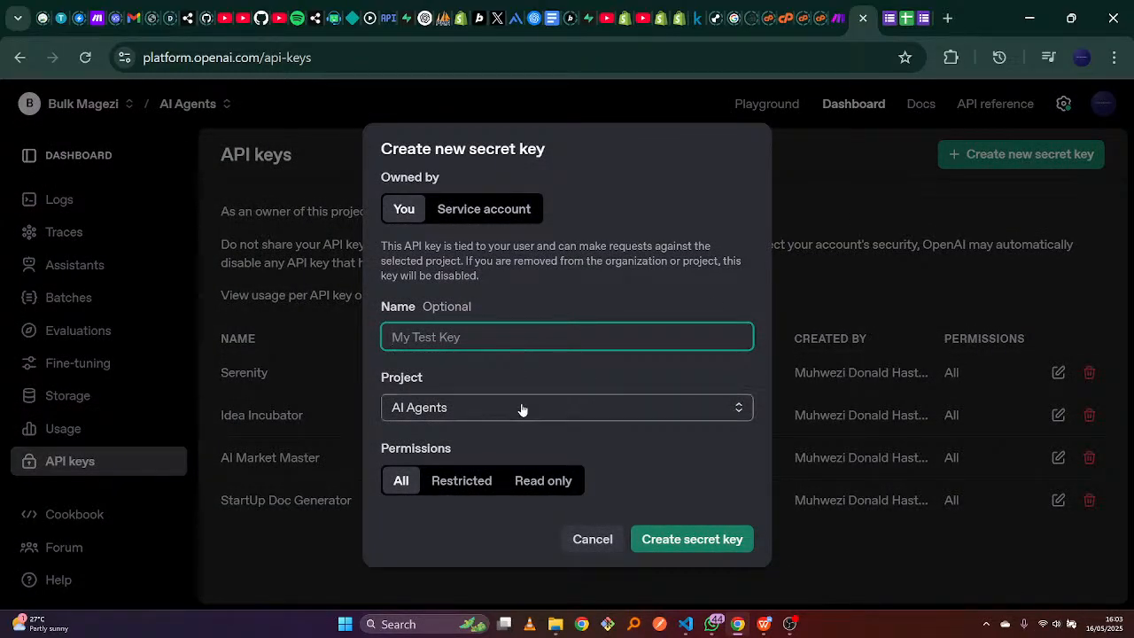
click(619, 417)
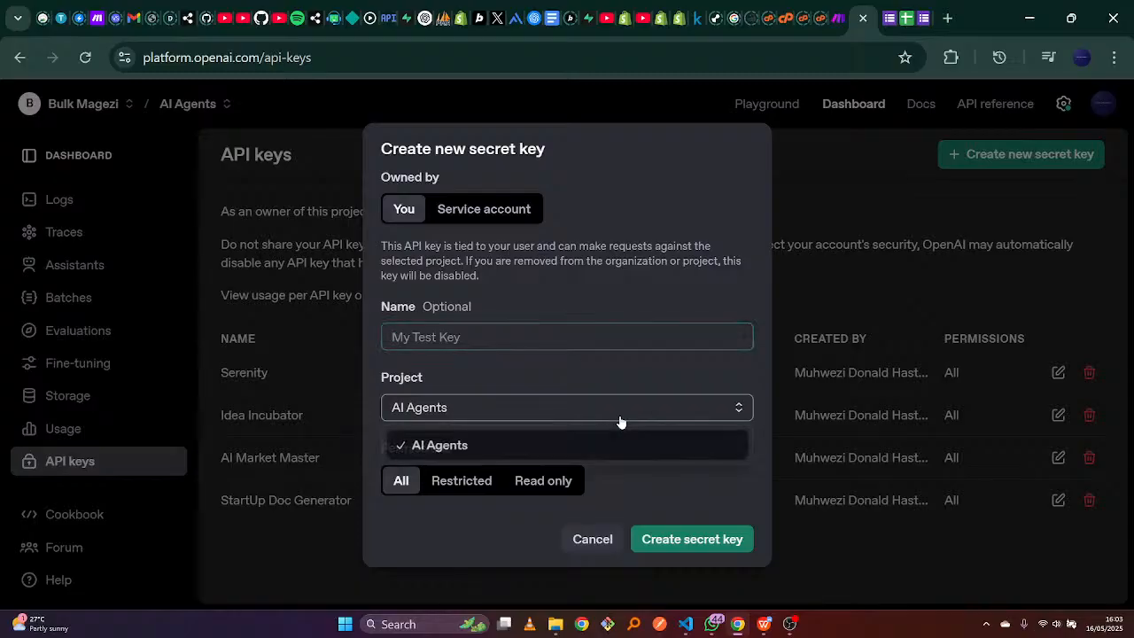
click(622, 443)
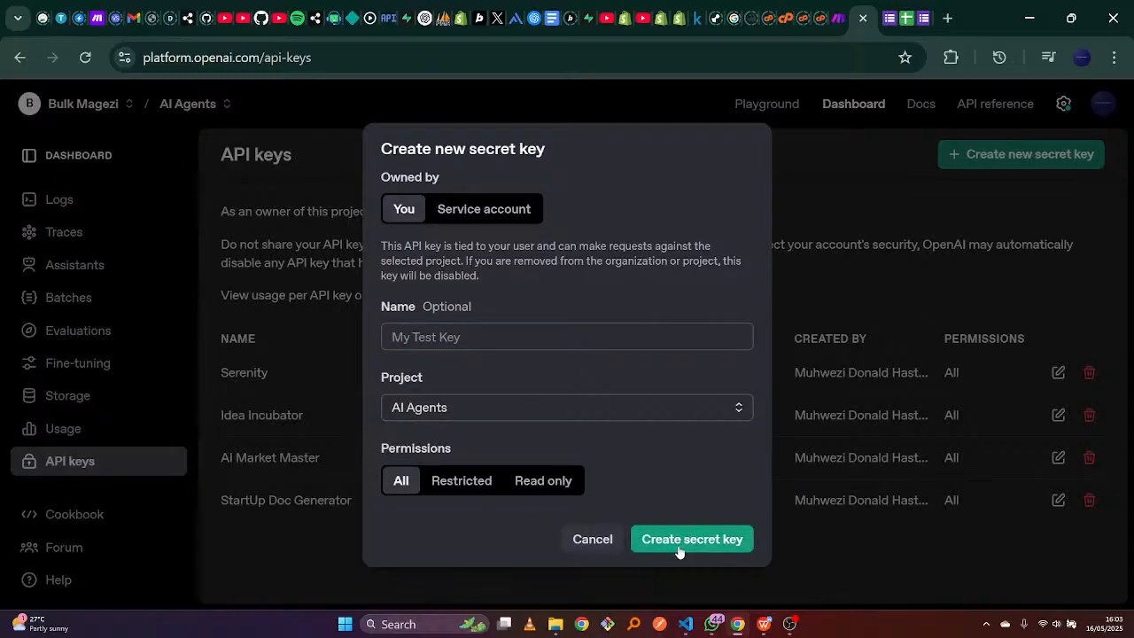
click(603, 540)
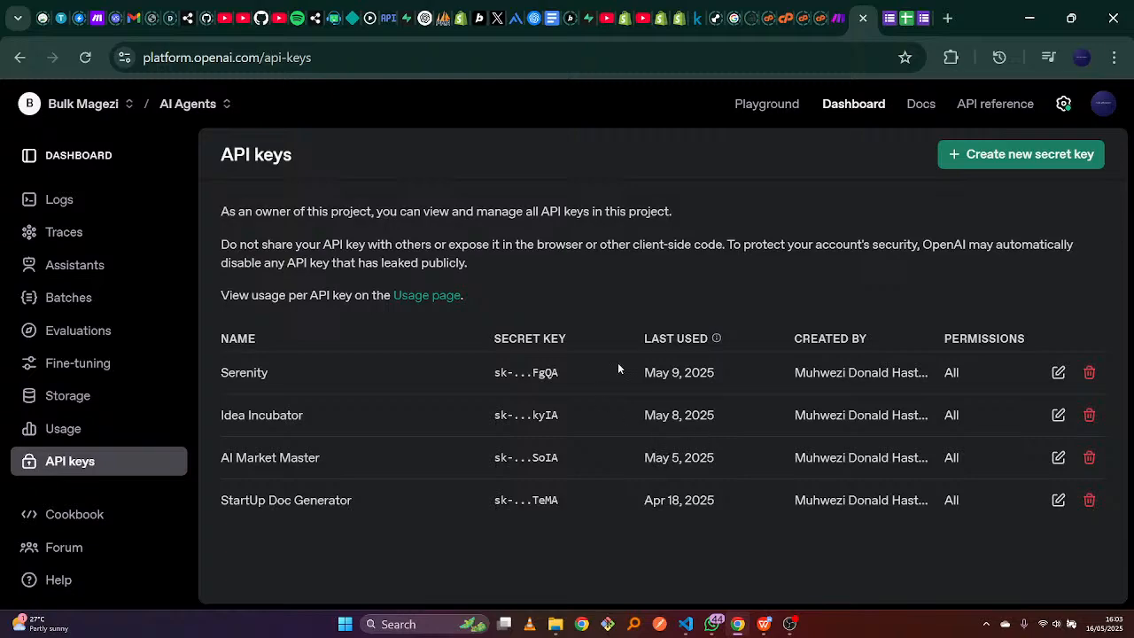
click(837, 18)
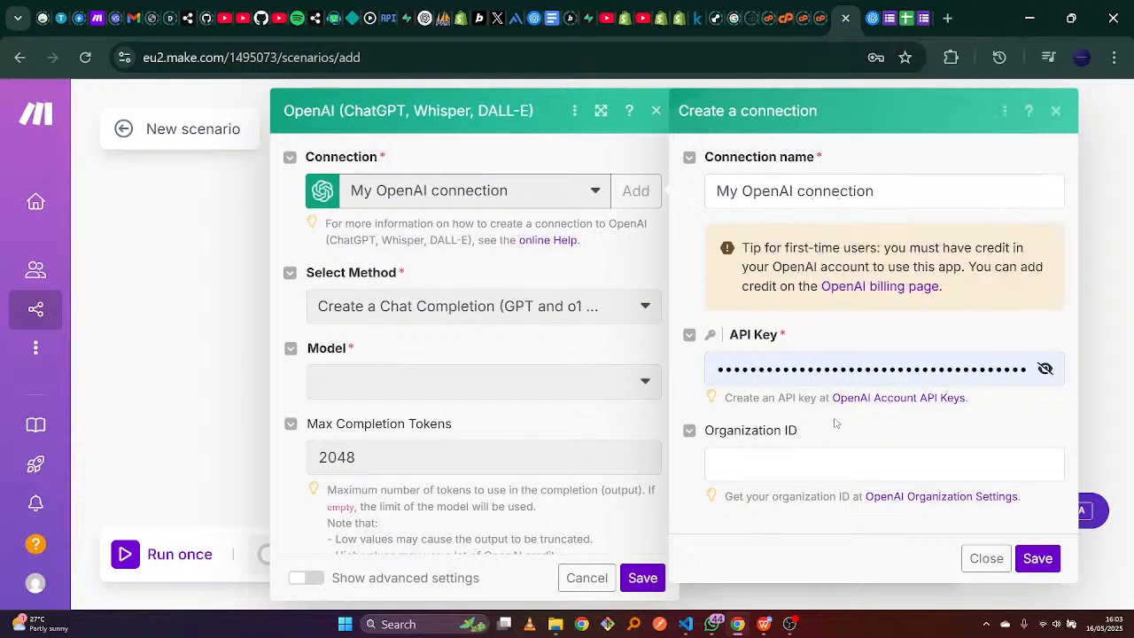
Fill in the suggested organization ID and open OpenAI's Organization Settings page.
click(804, 471)
click(815, 511)
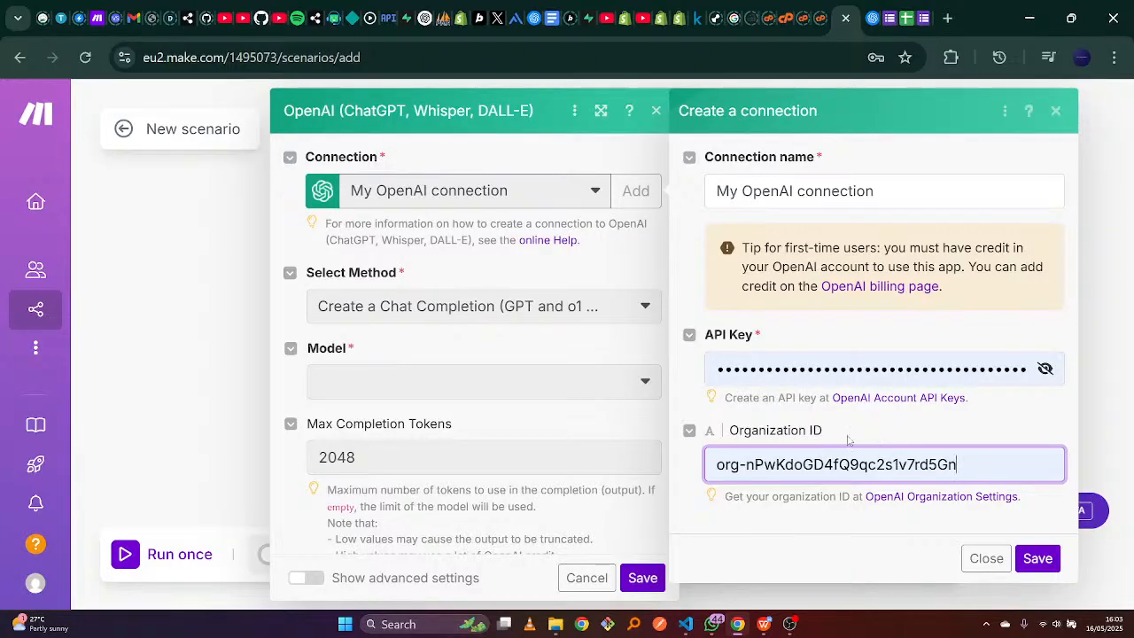
click(929, 499)
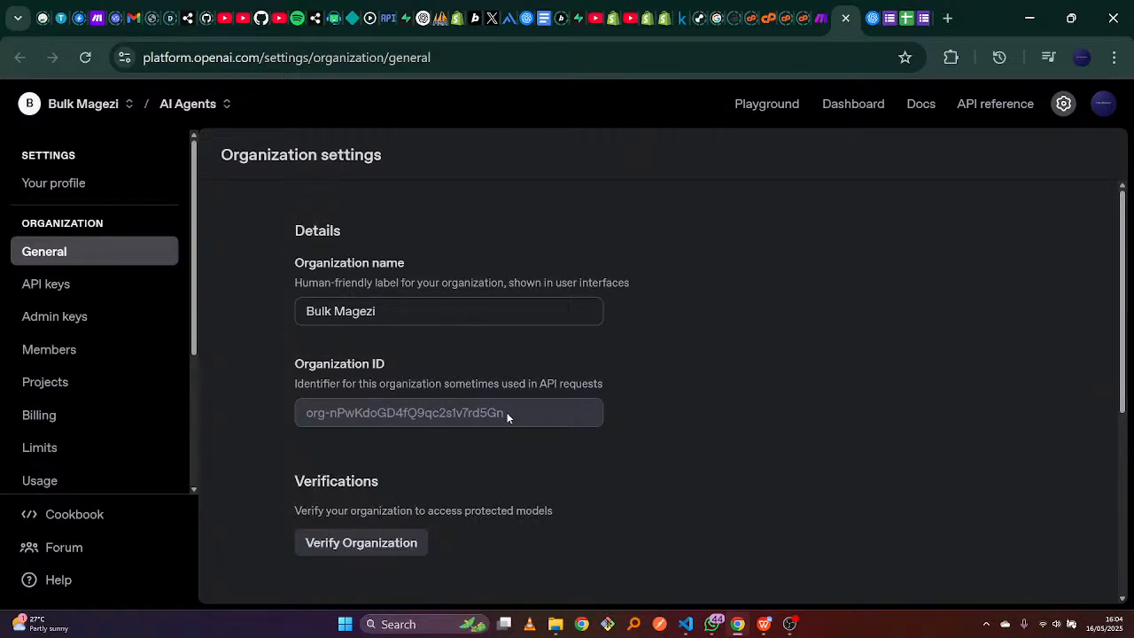
Check the organization ID in OpenAI's General organization settings.
drag(507, 412, 286, 415)
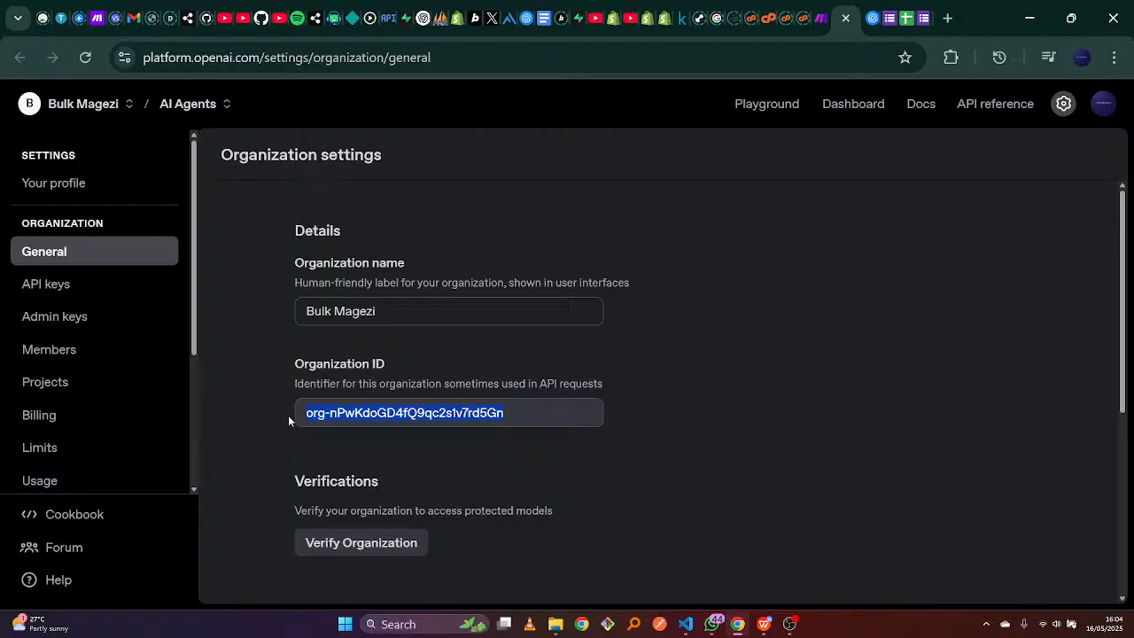
click(718, 428)
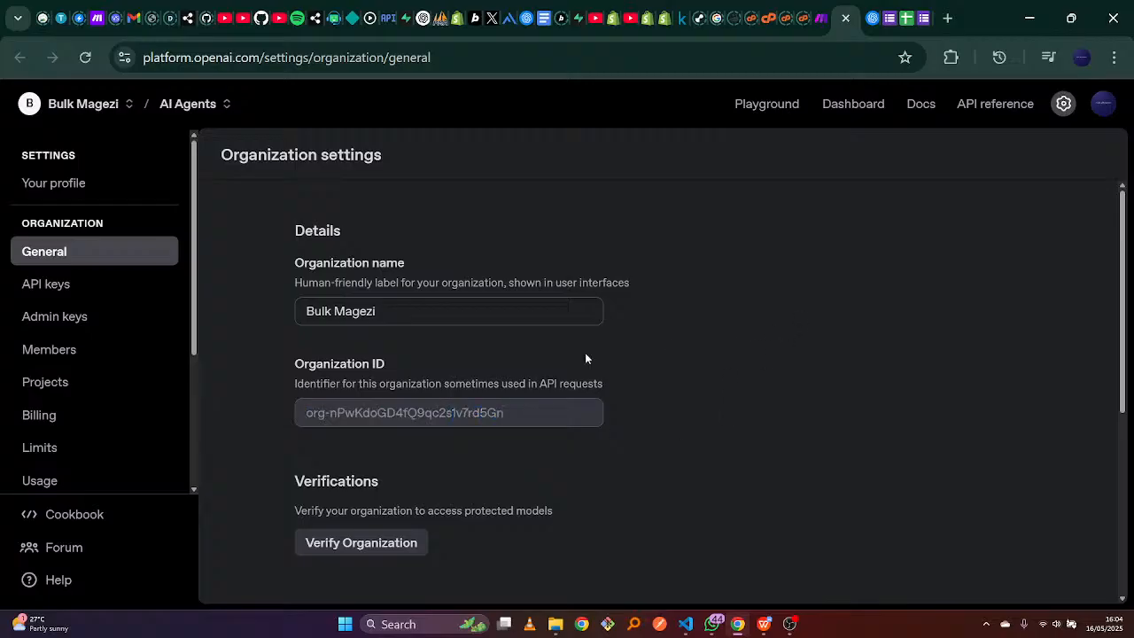
mouse_move(193, 329)
mouse_down()
mouse_move(193, 461)
mouse_move(210, 227)
mouse_move(188, 337)
mouse_up()
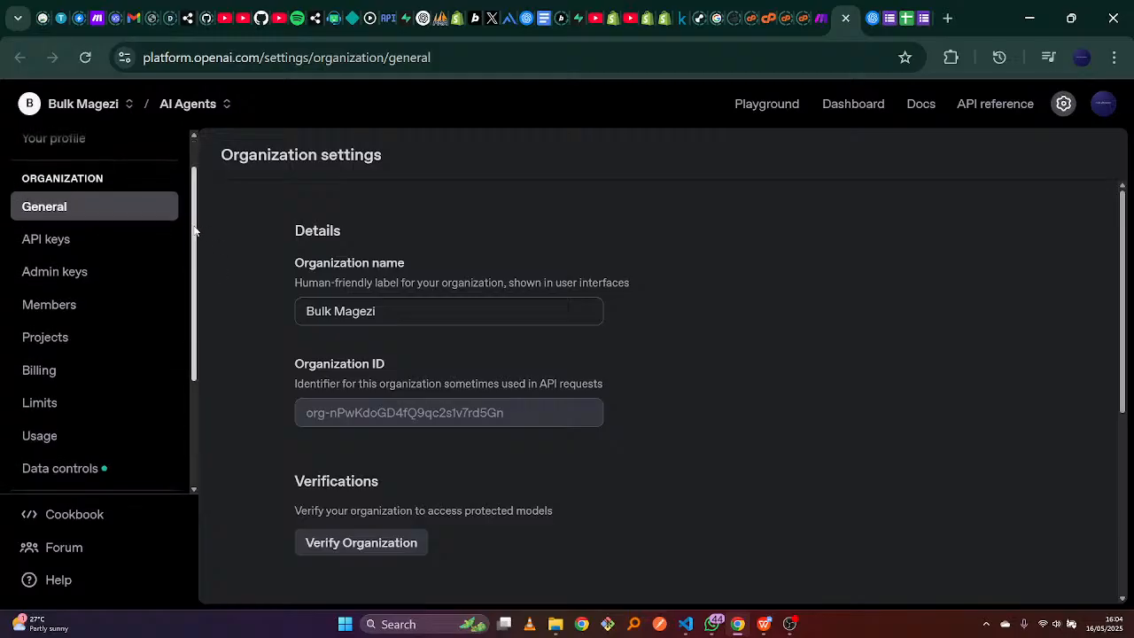
scroll(191, 183, up, 1)
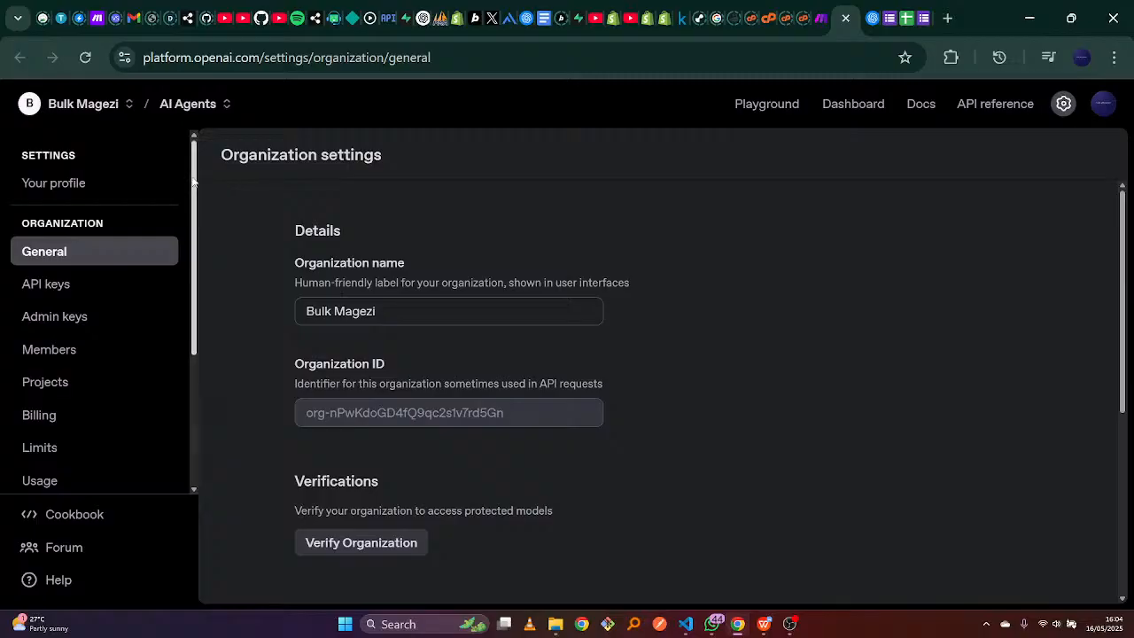
drag(193, 180, 186, 224)
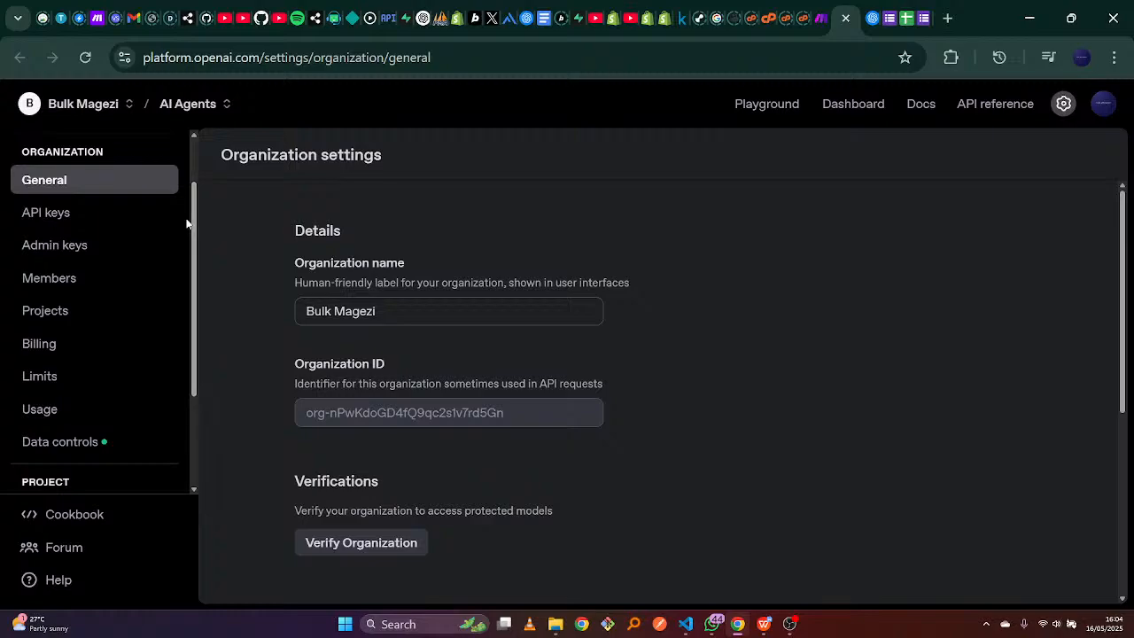
Review the $60.41 credit balance in Billing, cancel adding credit, and return to Make.
click(85, 342)
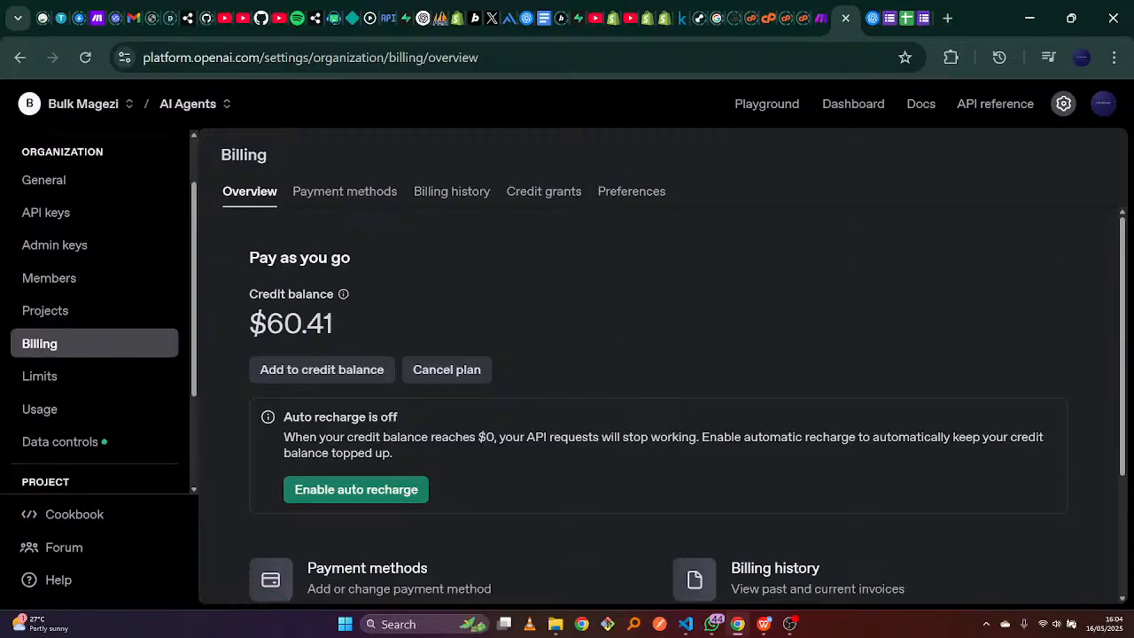
drag(1122, 242, 1099, 232)
click(320, 377)
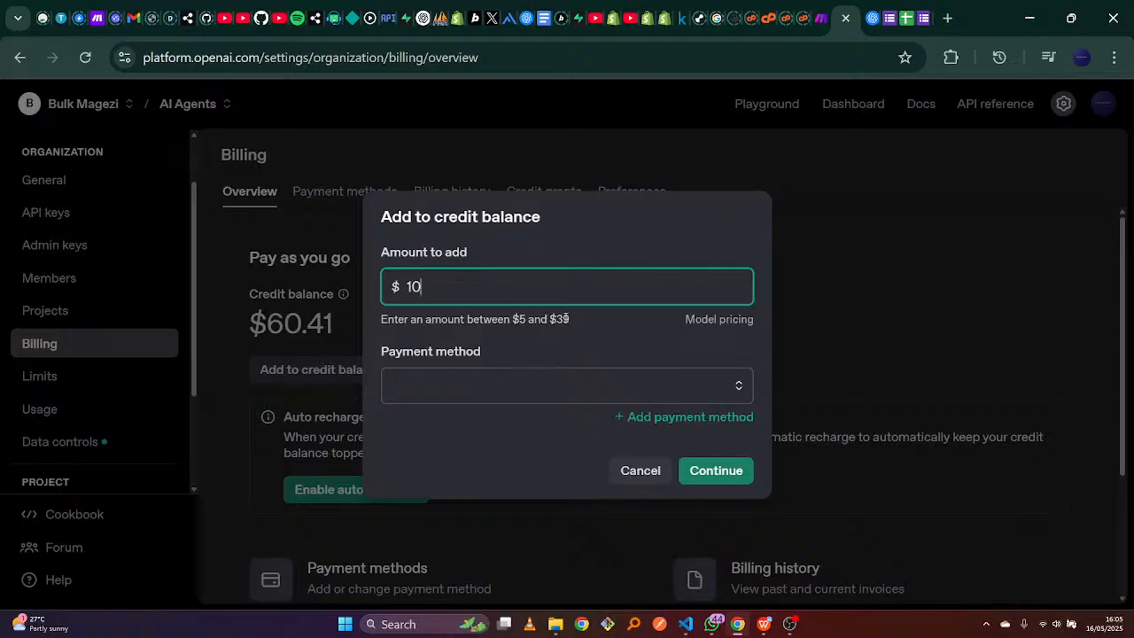
click(649, 472)
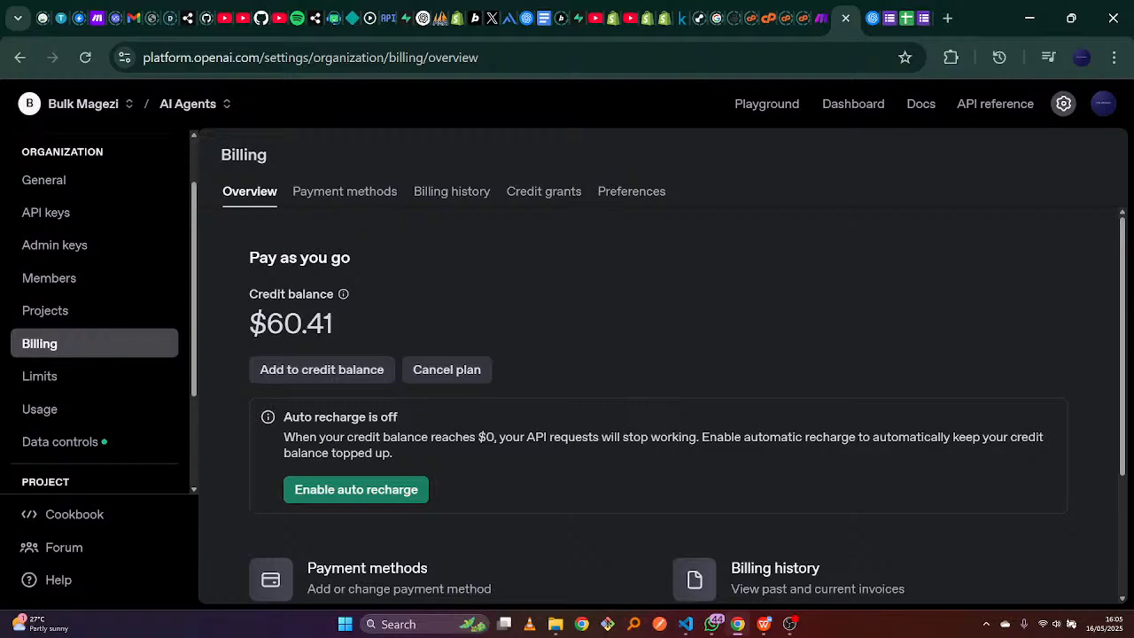
drag(1076, 417, 1120, 429)
click(1056, 274)
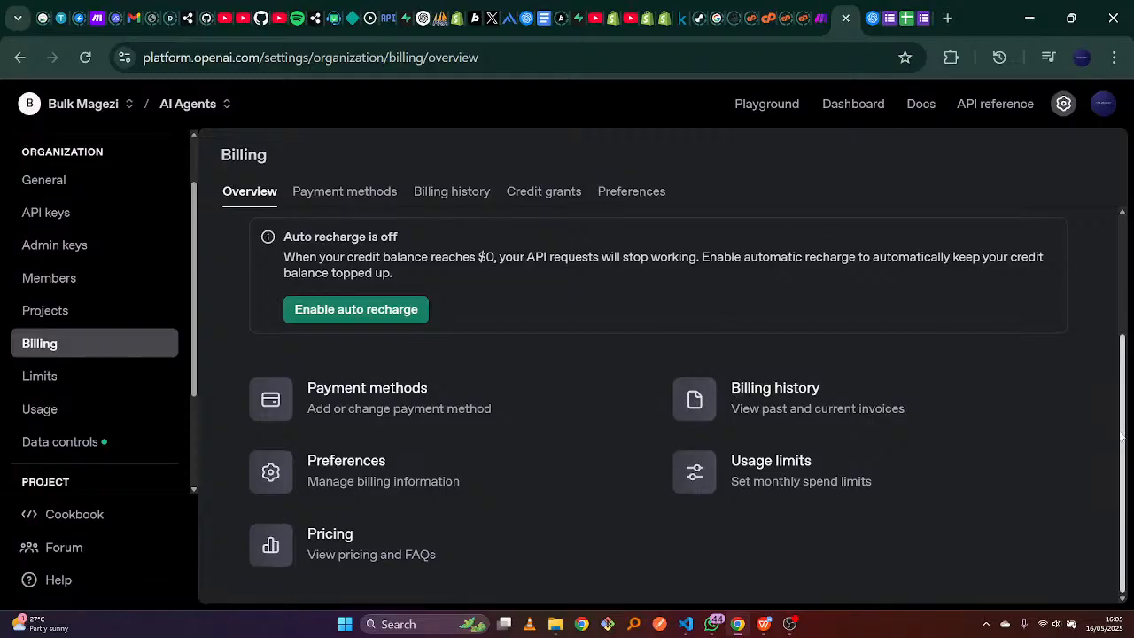
scroll(1108, 366, up, 2)
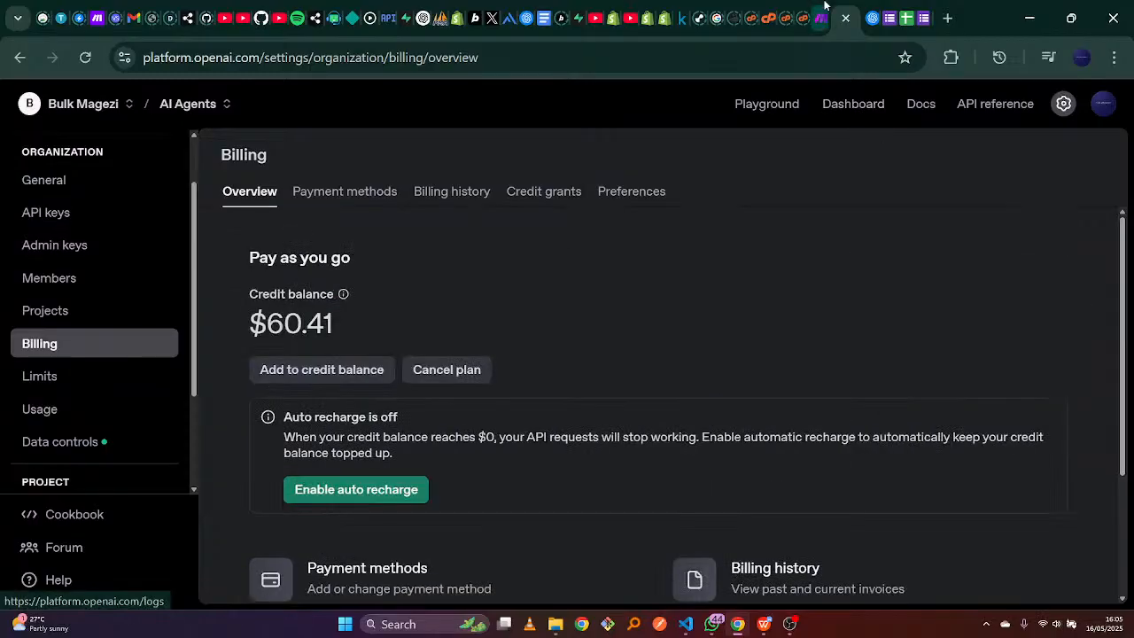
click(822, 15)
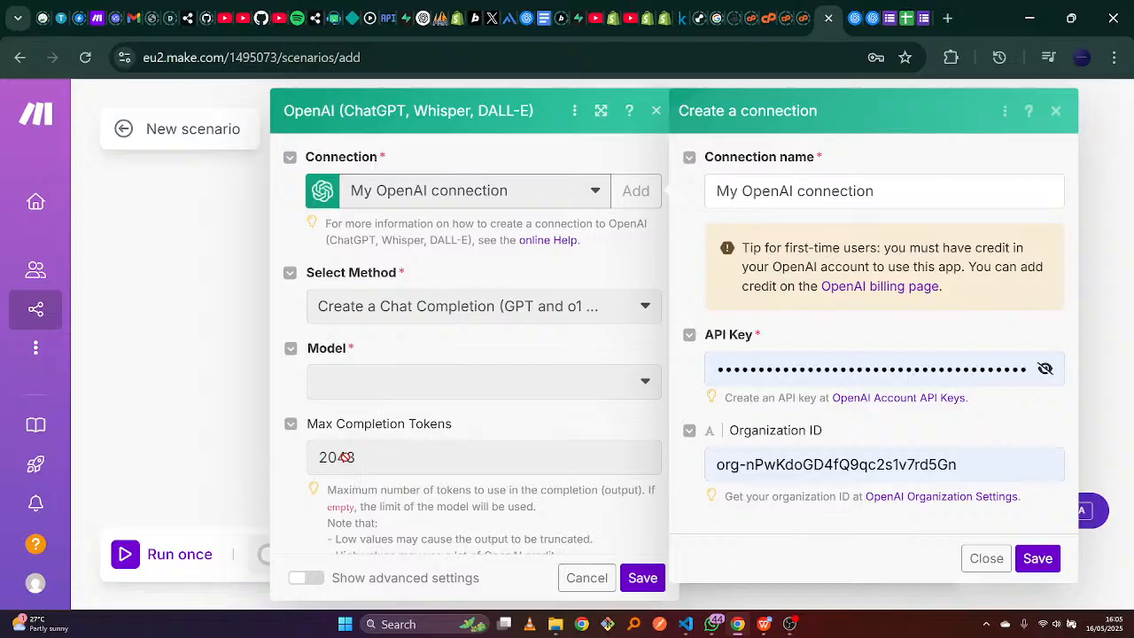
click(853, 17)
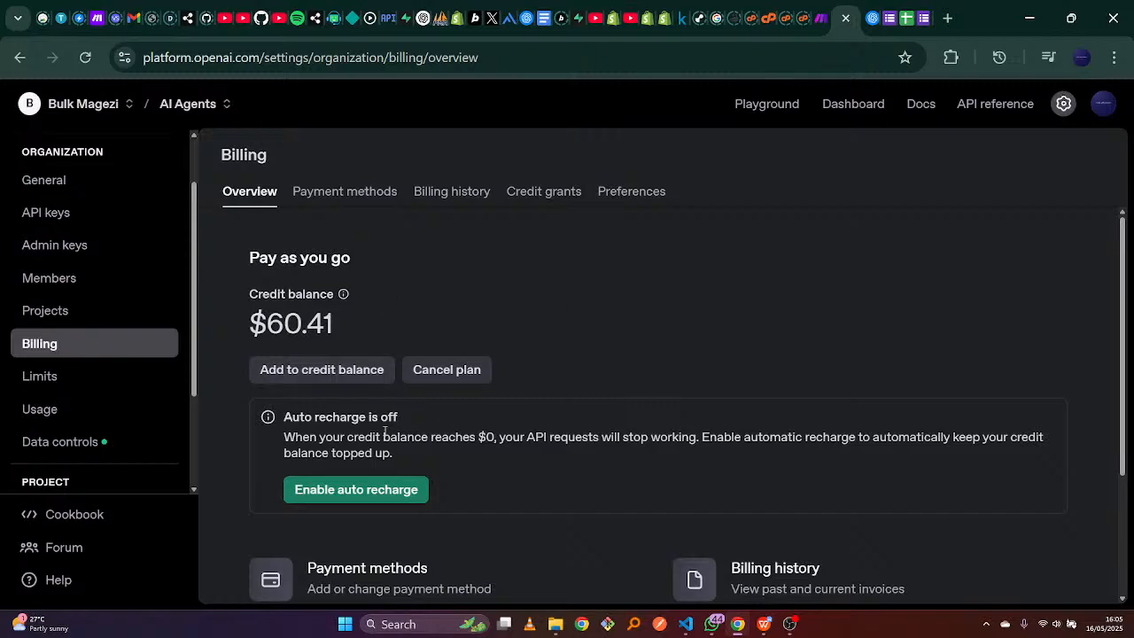
click(822, 10)
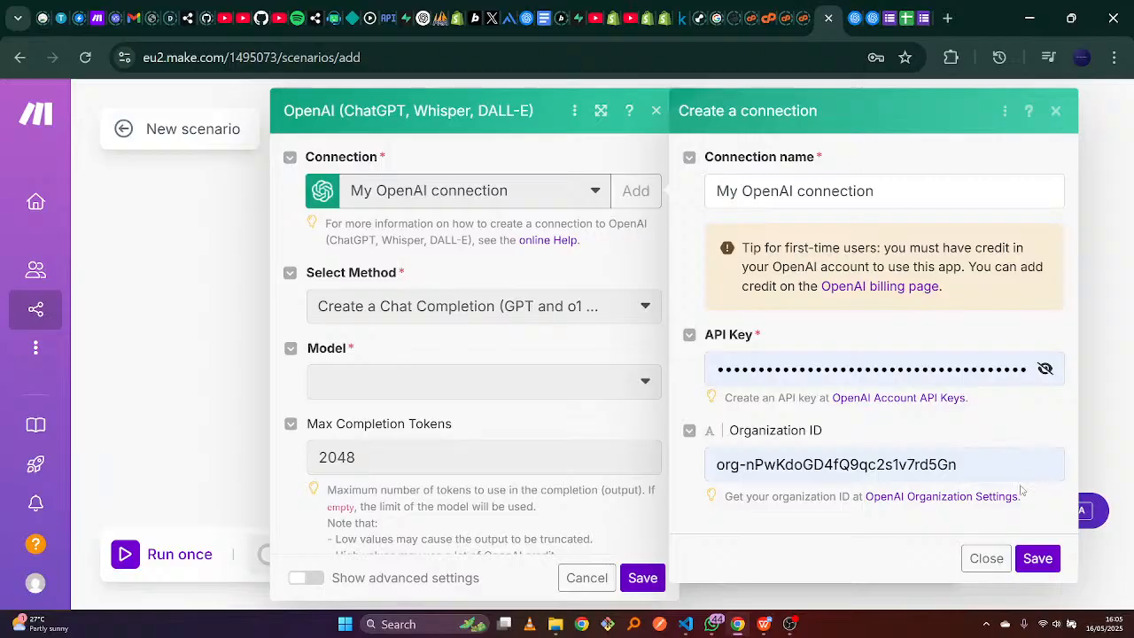
Save the new OpenAI connection and select the chatgpt-4o-latest model.
click(1036, 556)
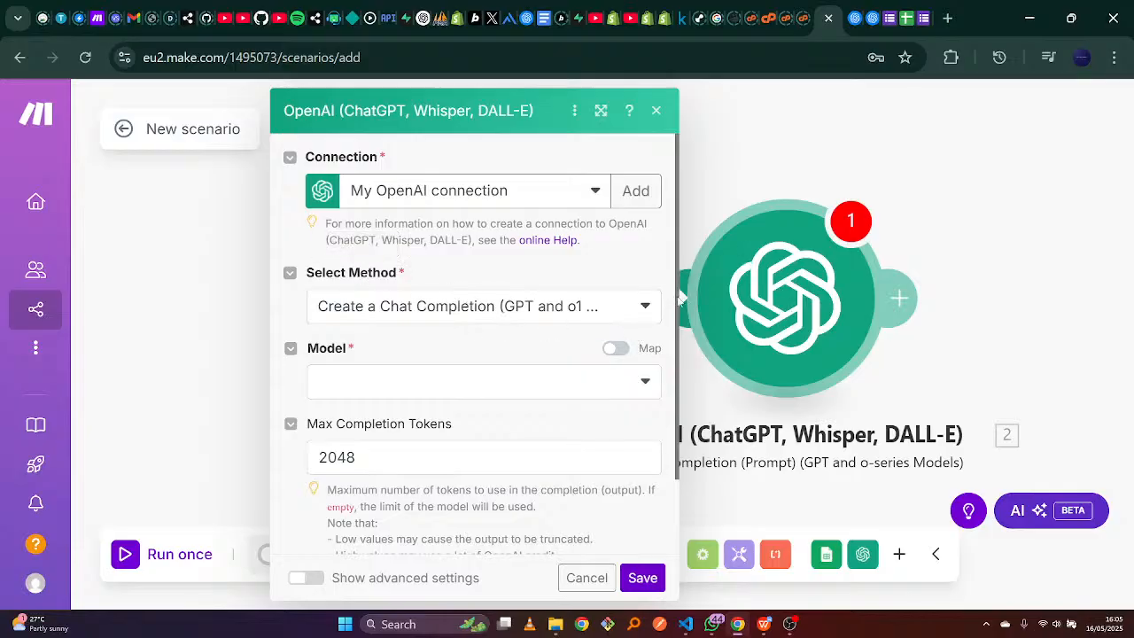
drag(678, 299, 673, 396)
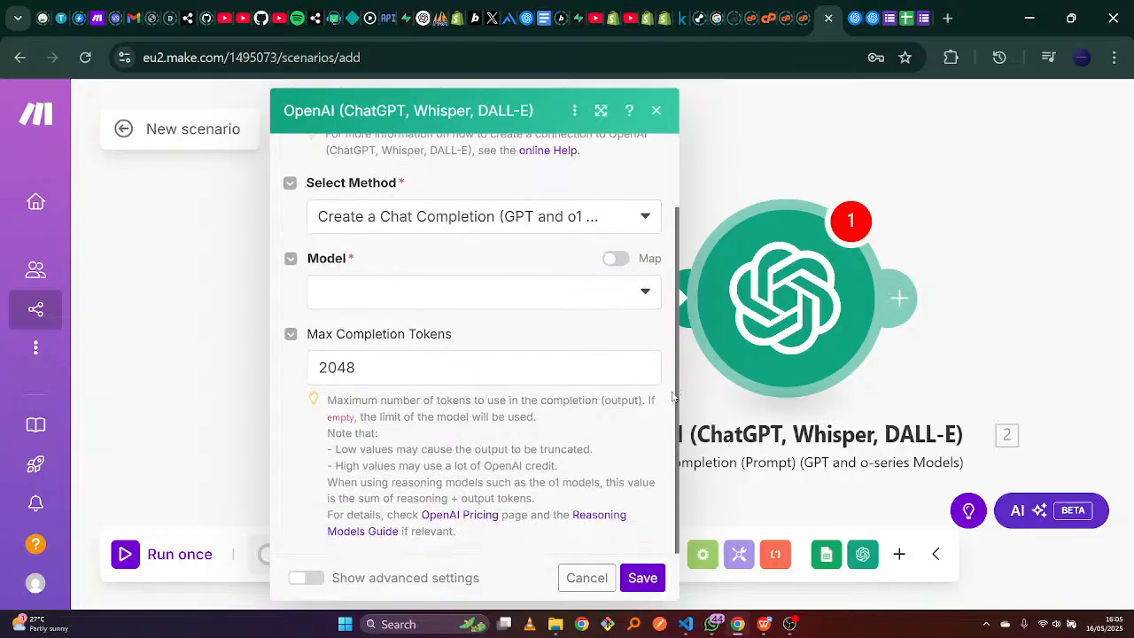
click(645, 293)
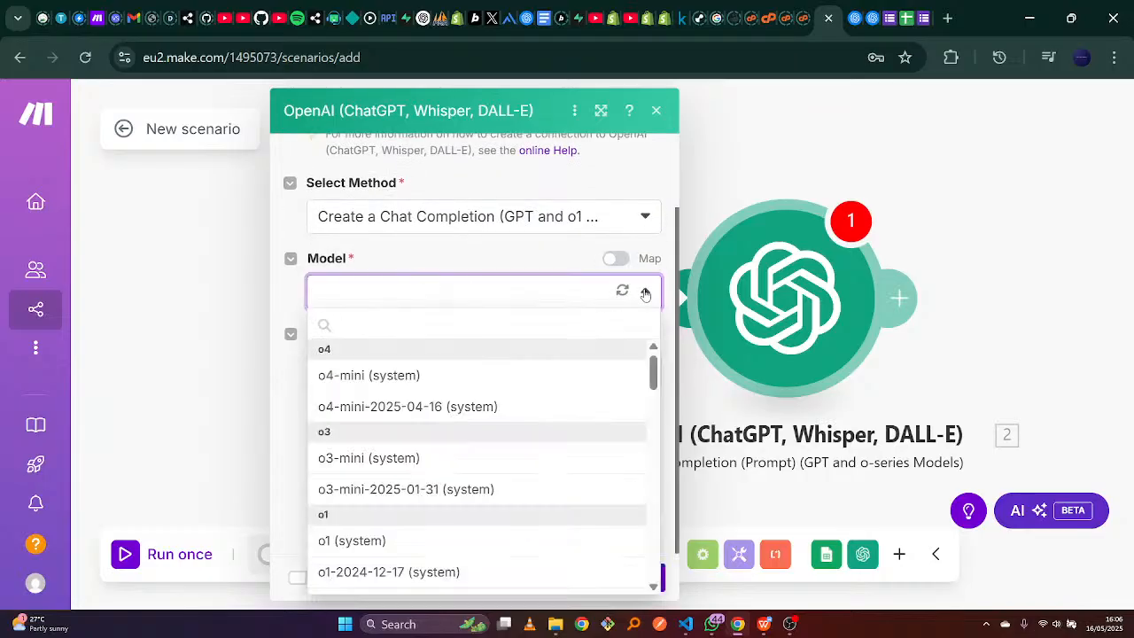
drag(654, 376, 640, 460)
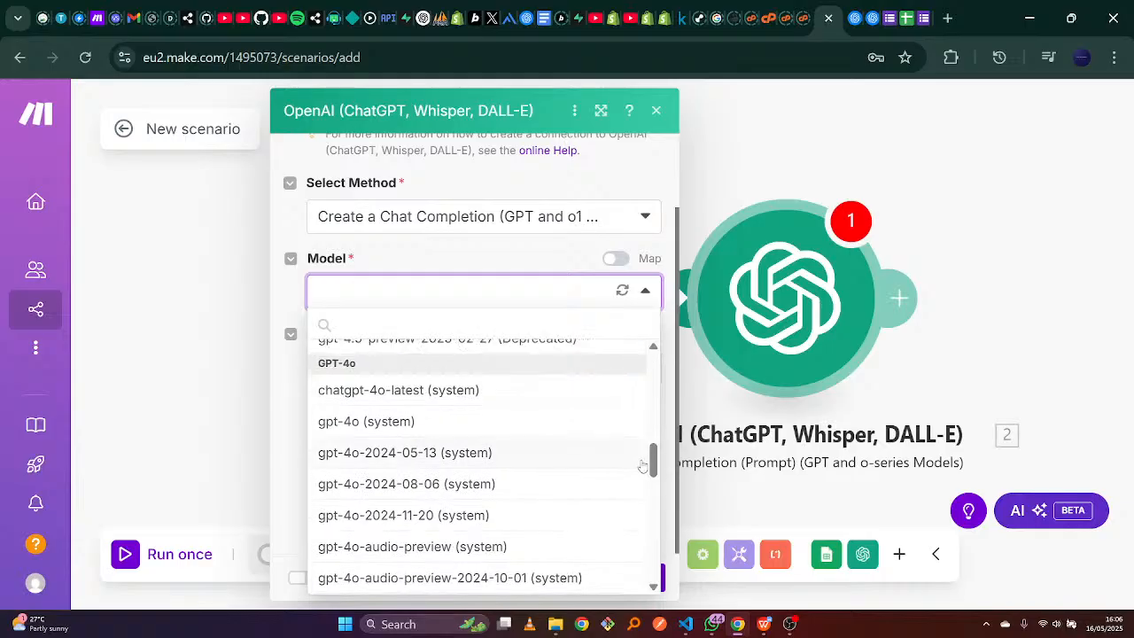
click(522, 390)
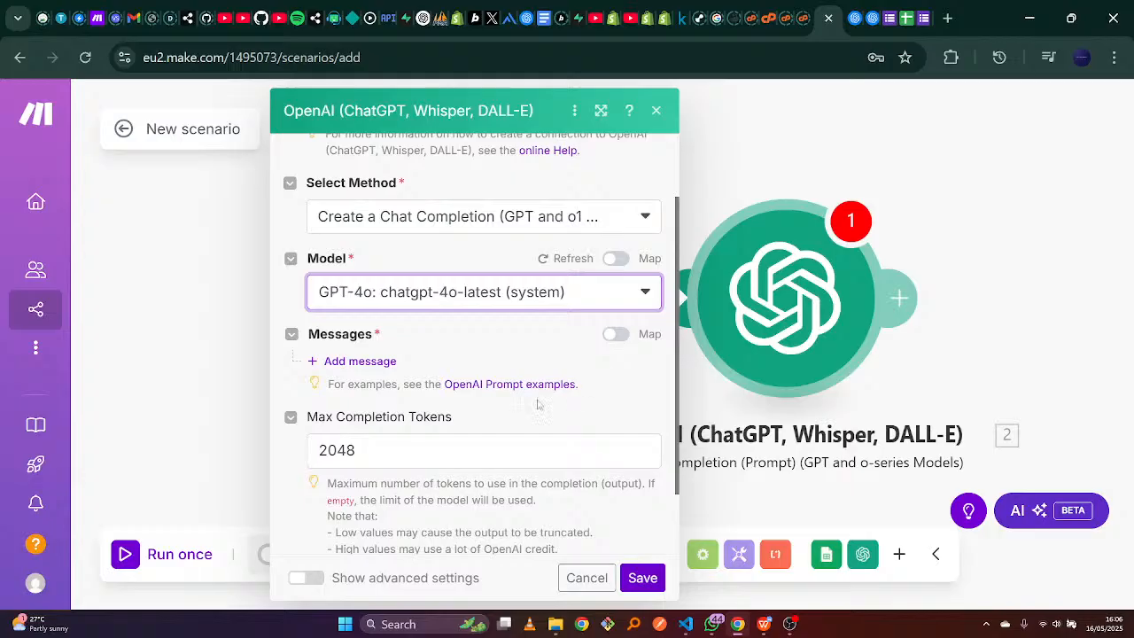
Change Max Completion Tokens from 2048 to 300.
click(406, 453)
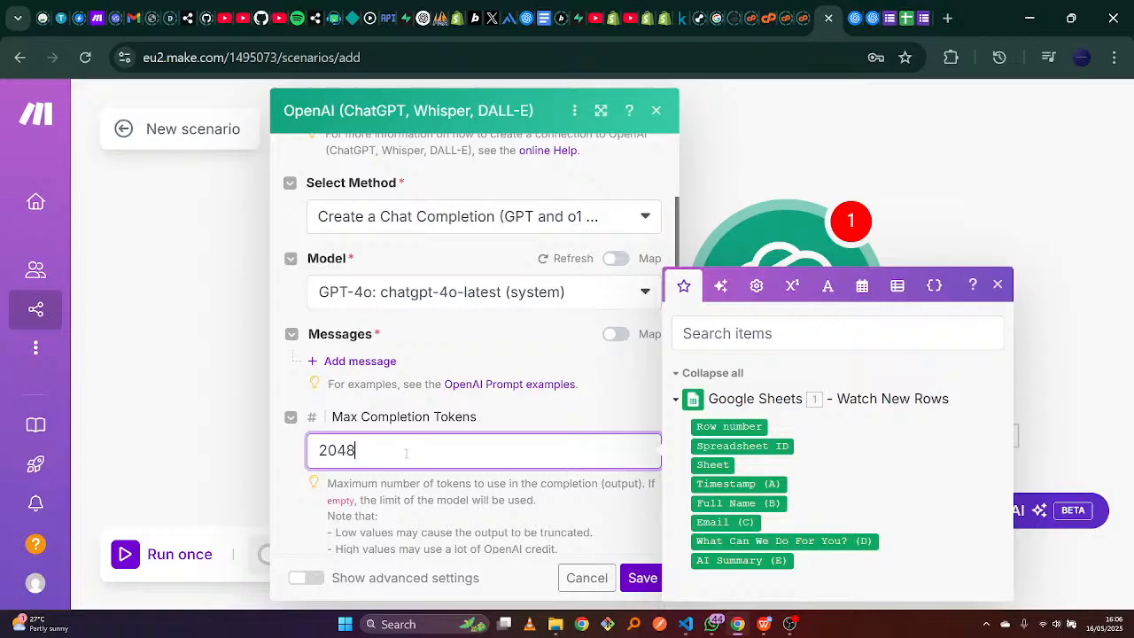
key(BackSpace)
key(BackSpace)
key(BackSpace)
key(BackSpace)
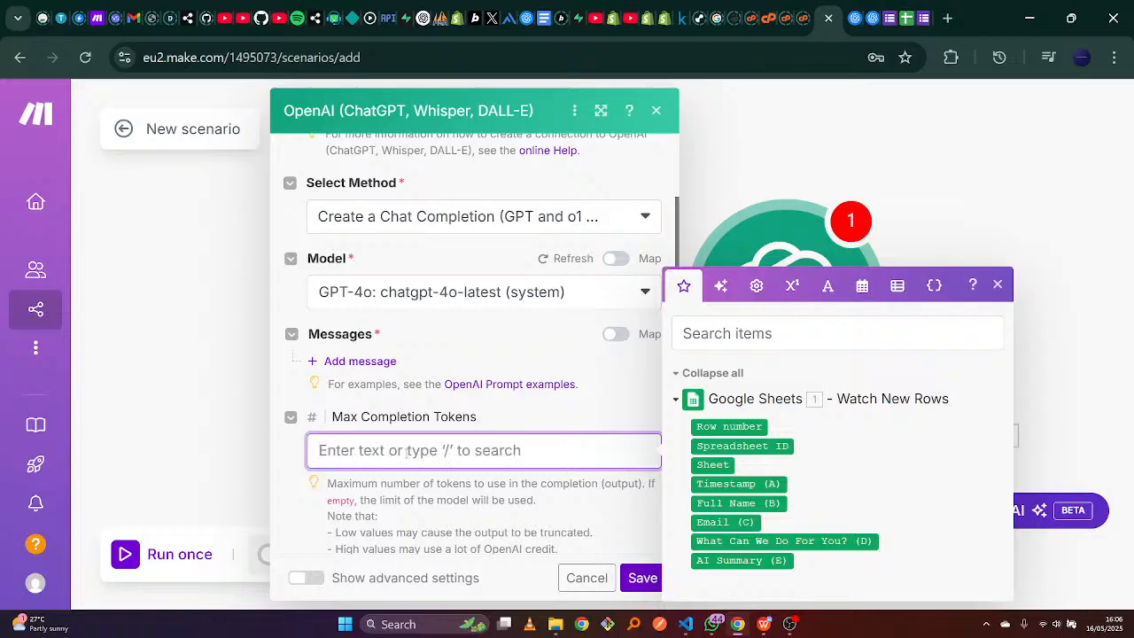
text(300)
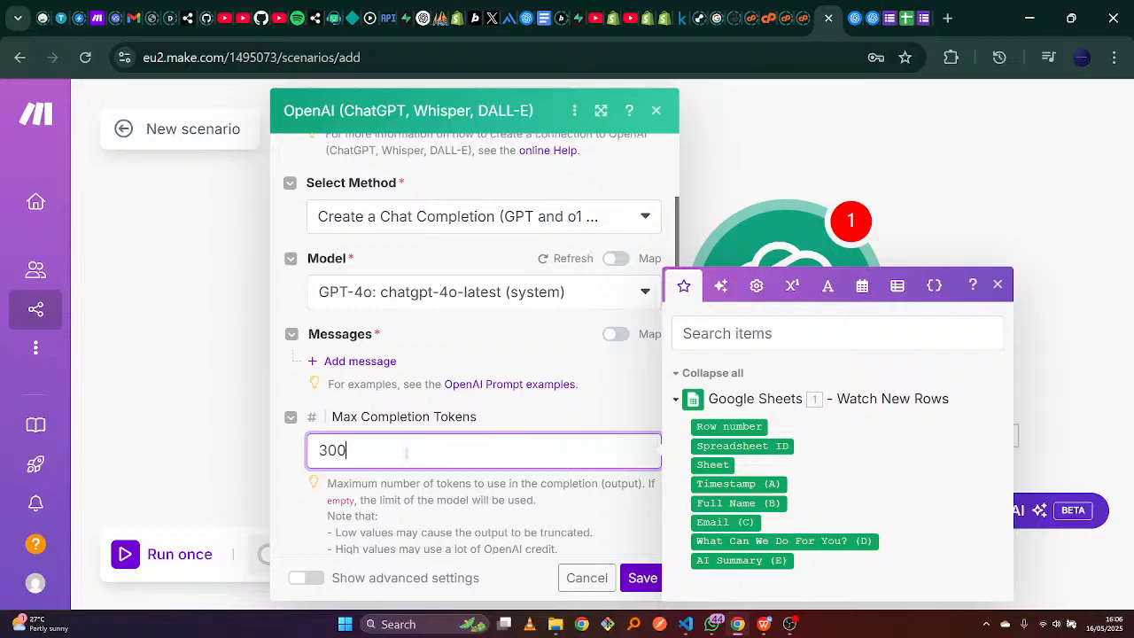
click(586, 400)
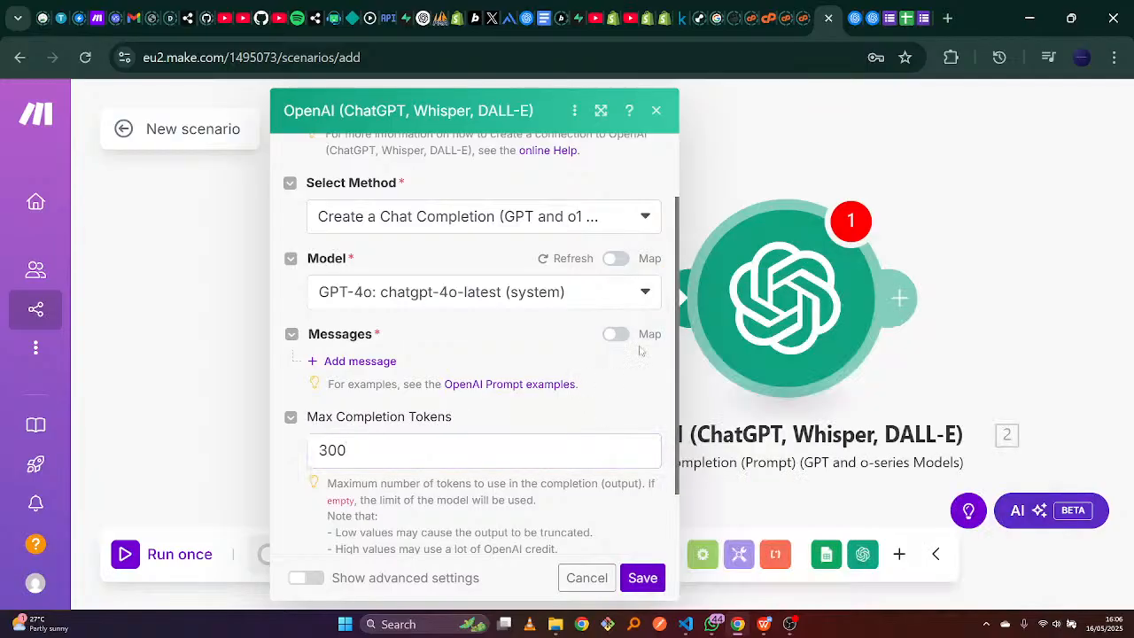
Add a first completion message with role User and place the cursor in its Text Content.
scroll(677, 325, down, 1)
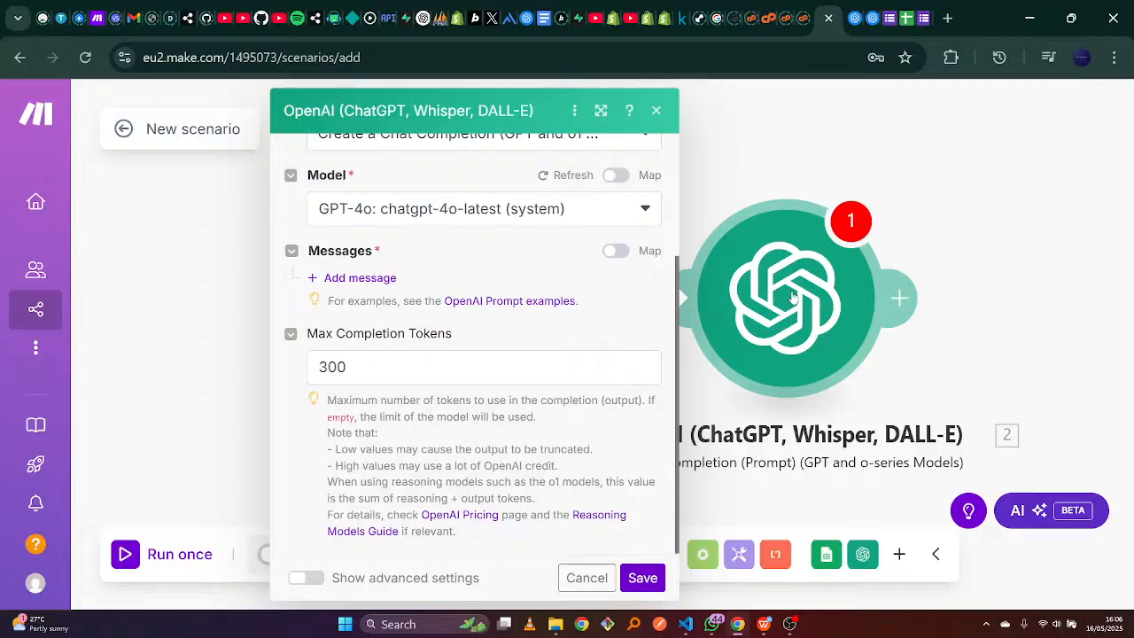
click(372, 281)
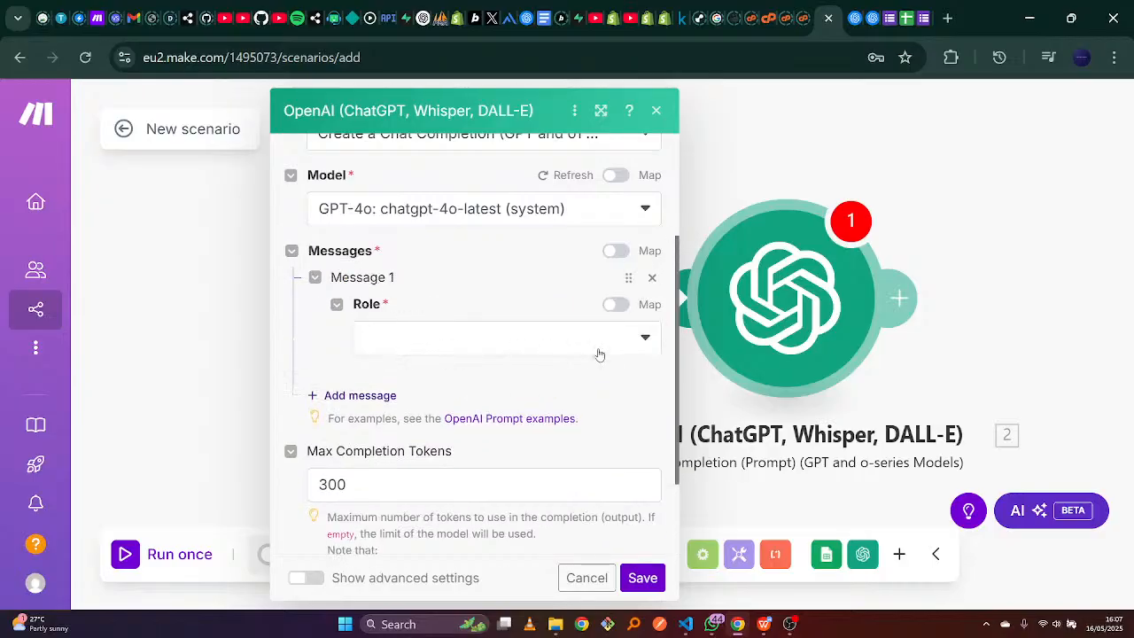
click(646, 342)
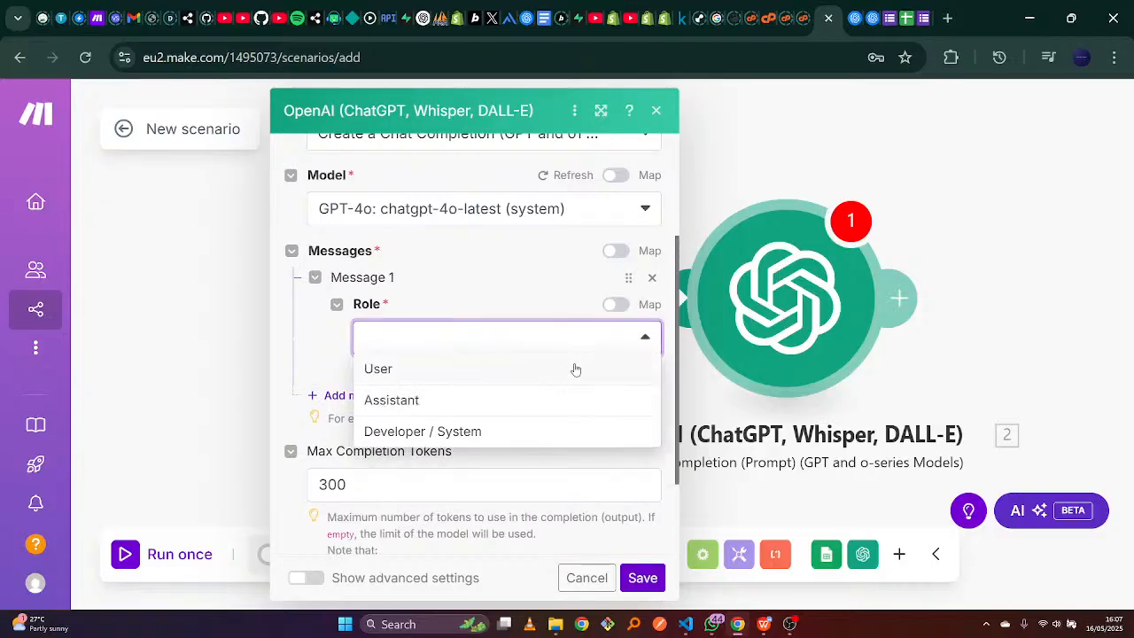
click(547, 380)
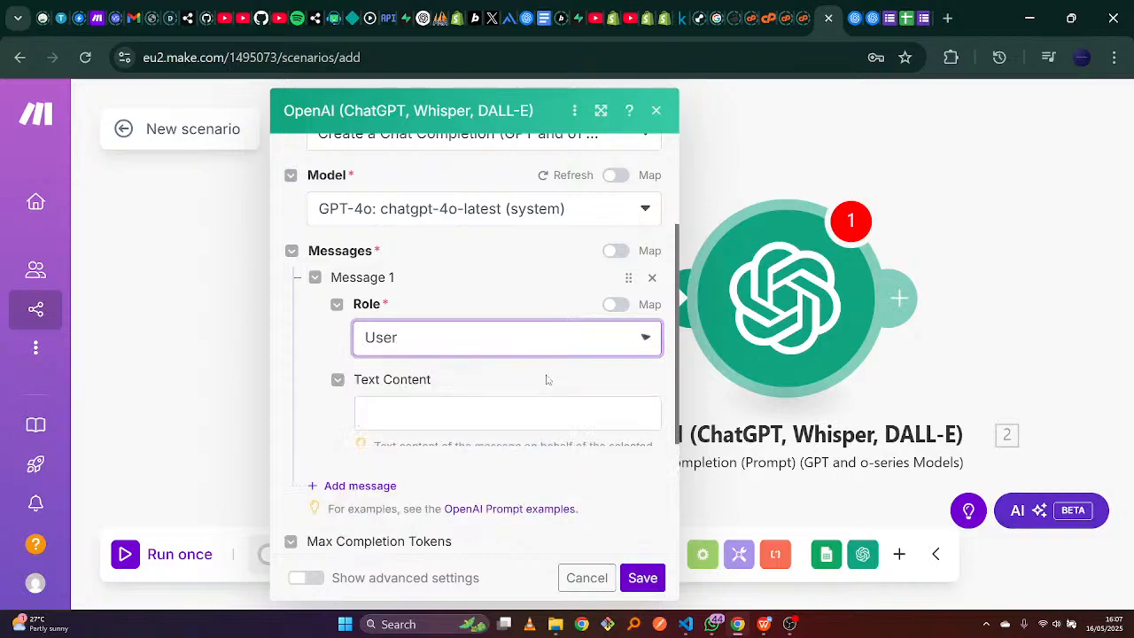
click(476, 411)
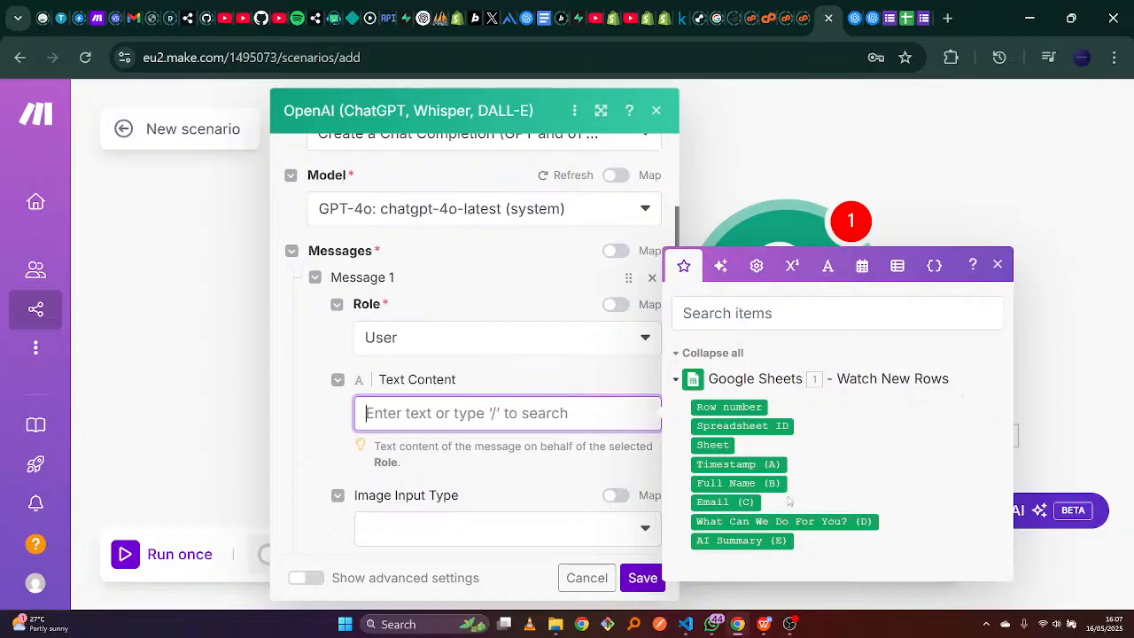
mouse_move(764, 521)
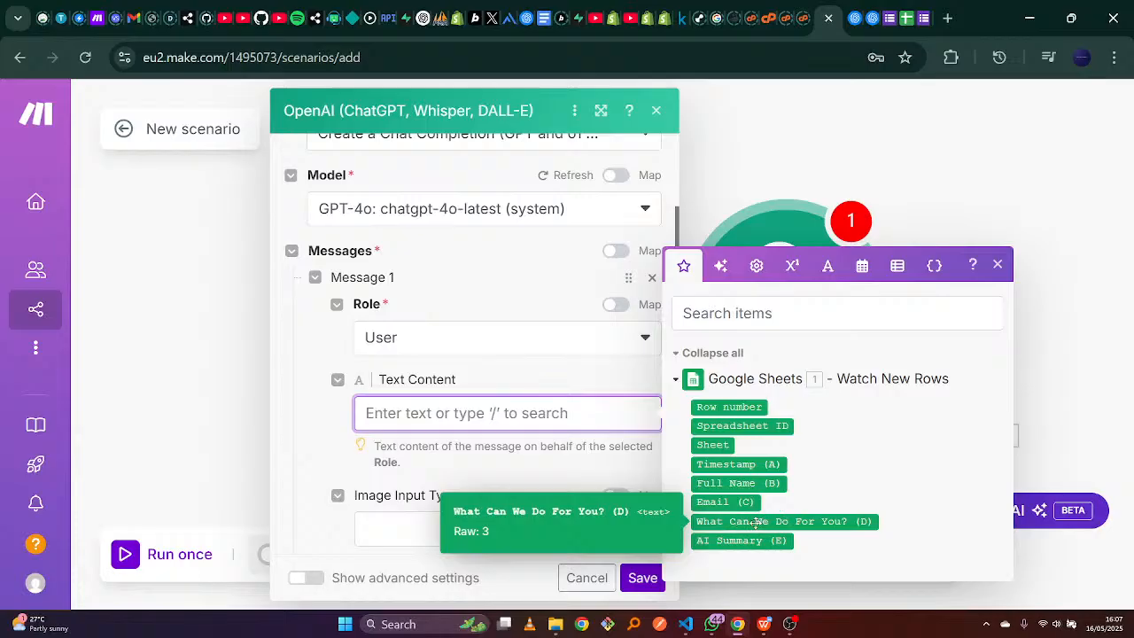
click(892, 16)
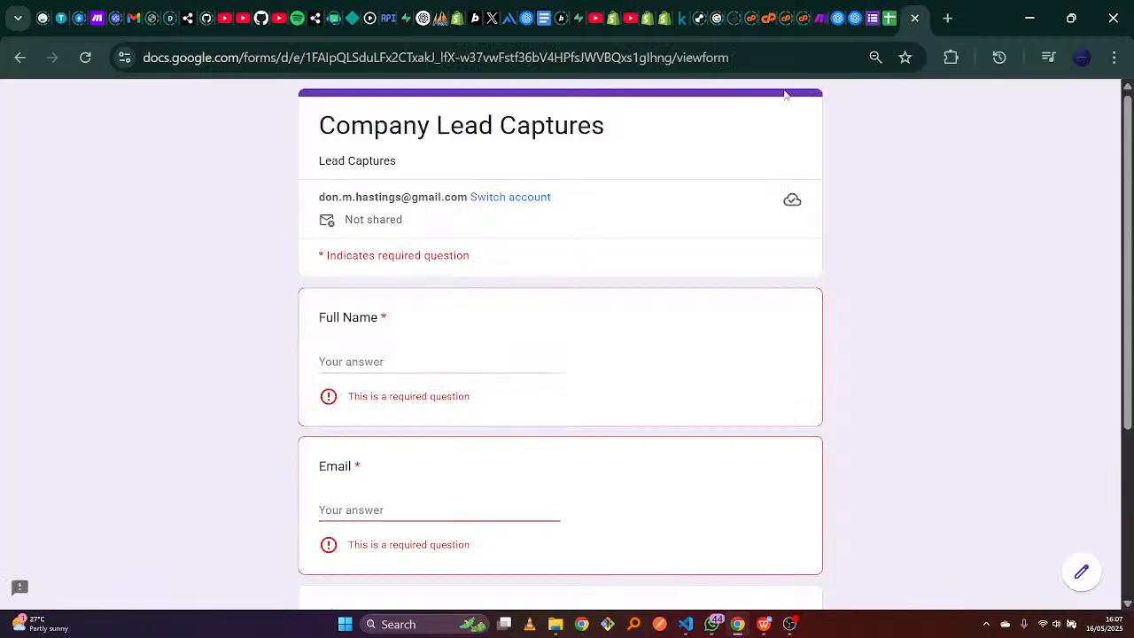
scroll(481, 384, down, 3)
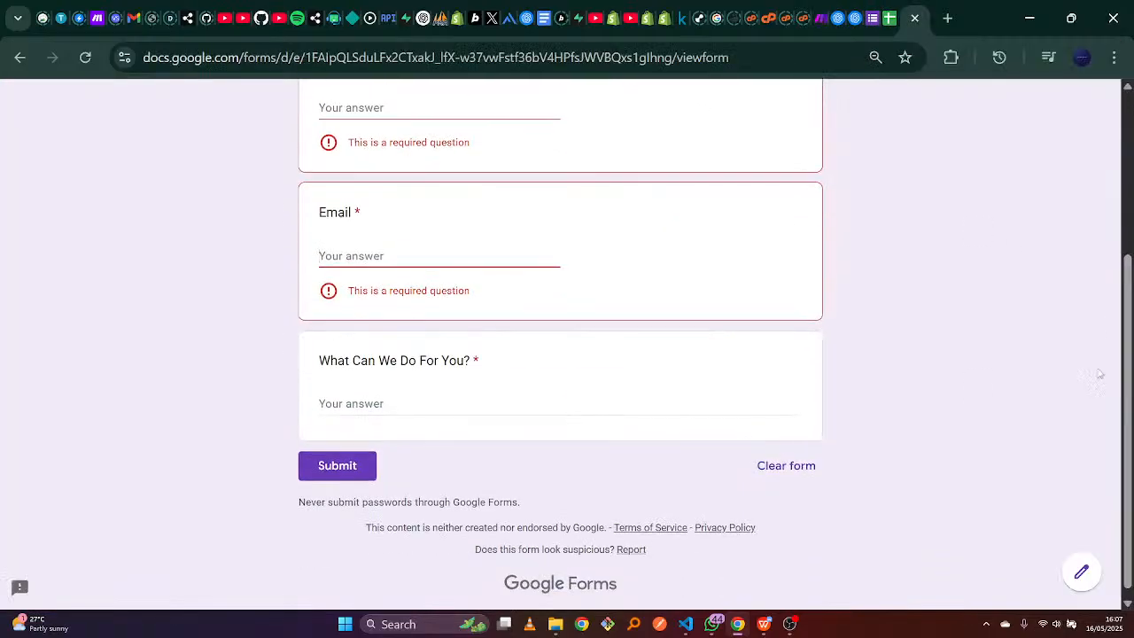
click(435, 405)
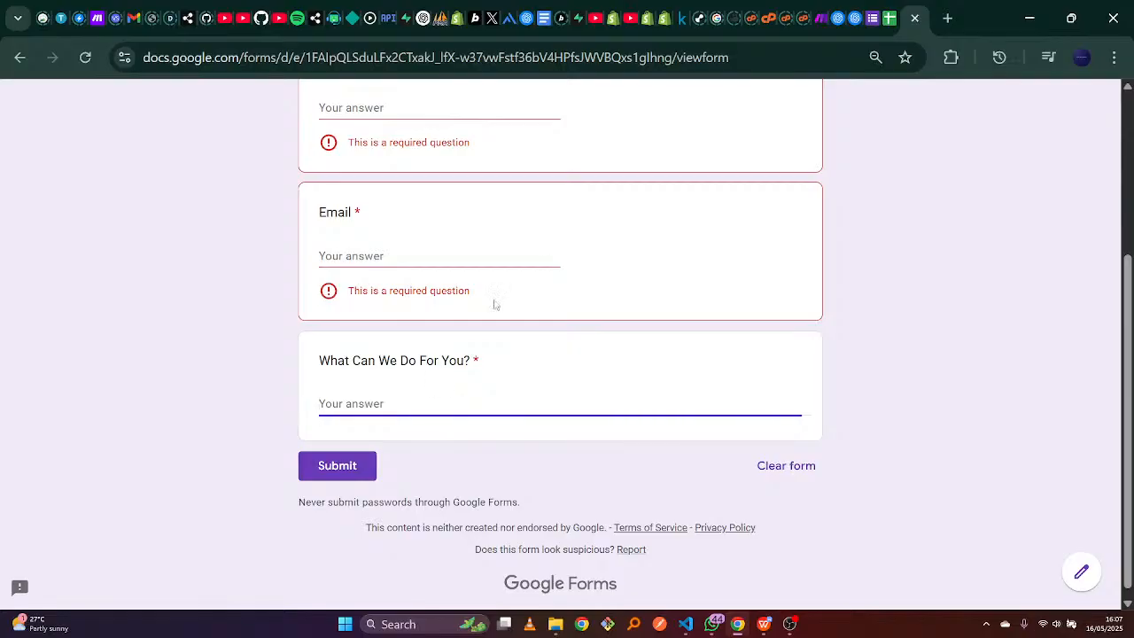
Type 'You are a CRM assistant, analyze the customer's message and' into the User message, then switch to WPS Writer.
click(827, 7)
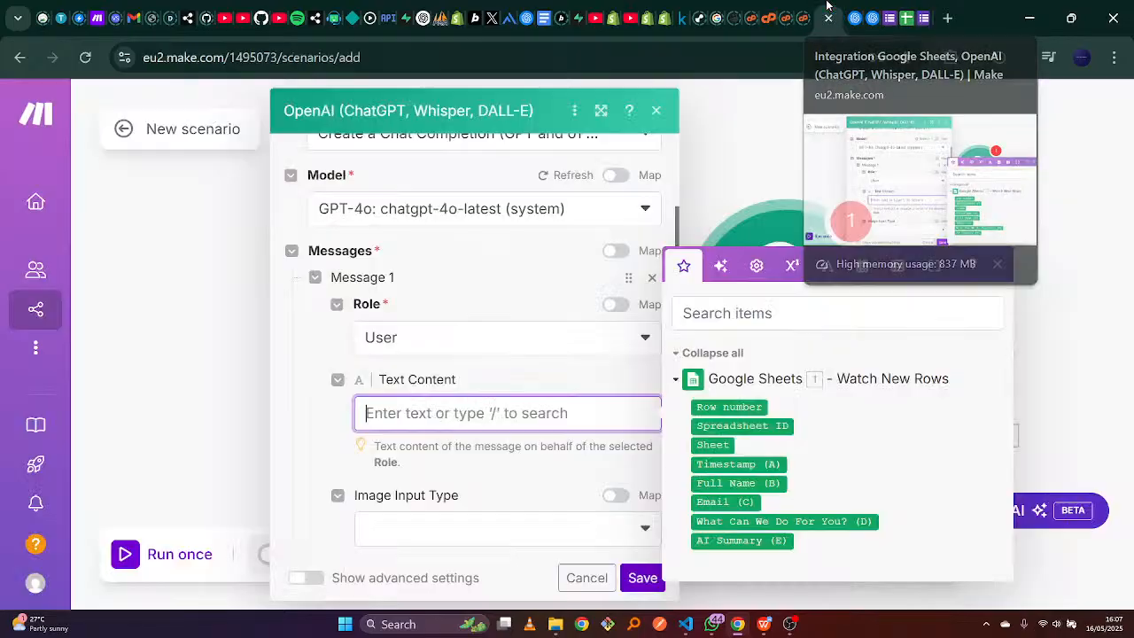
click(541, 422)
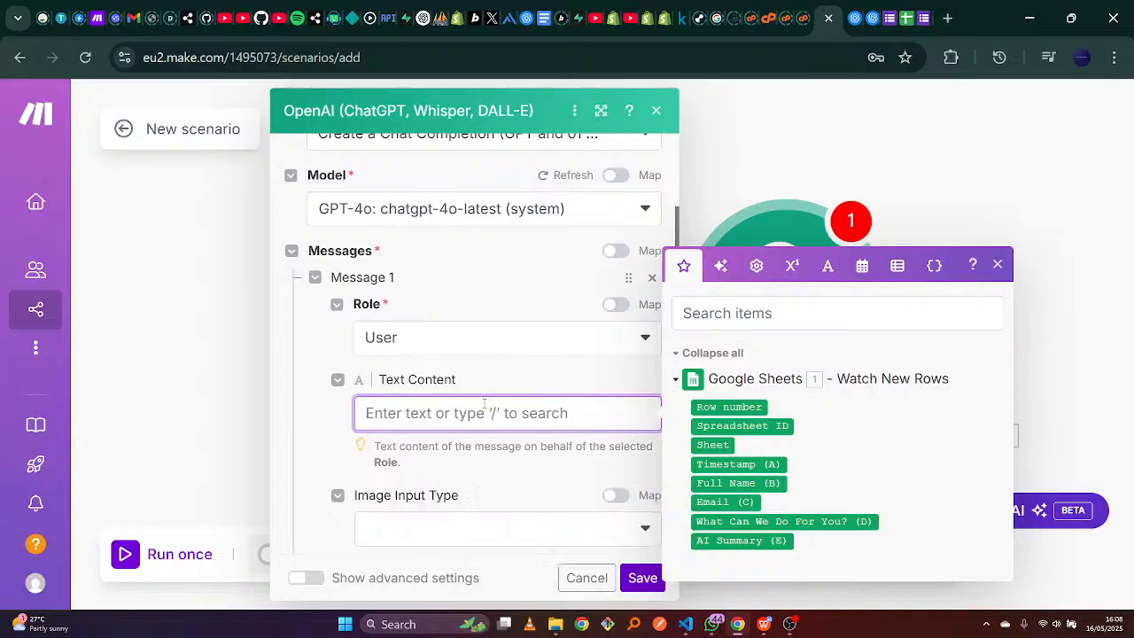
text(Yo)
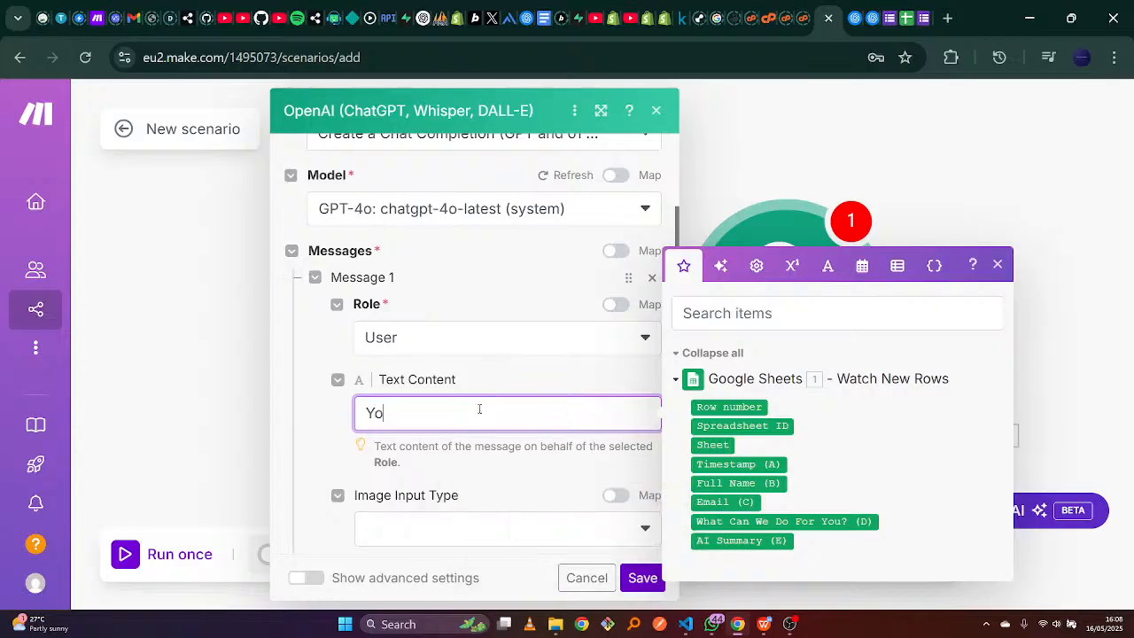
text(u are a CRM assistant, analyz)
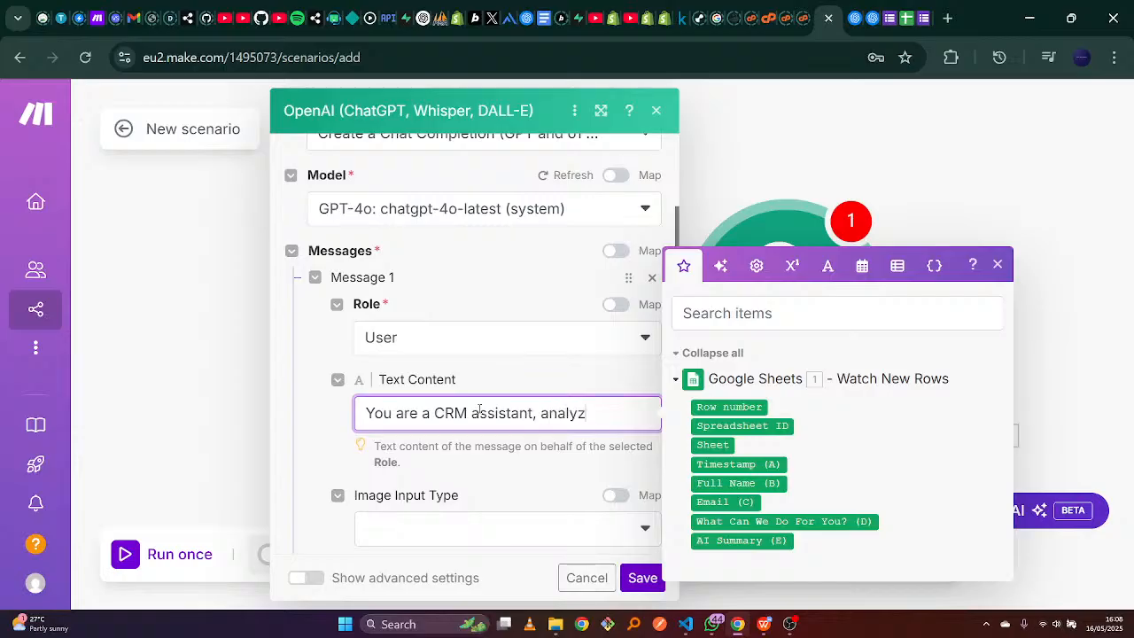
text(e the cust)
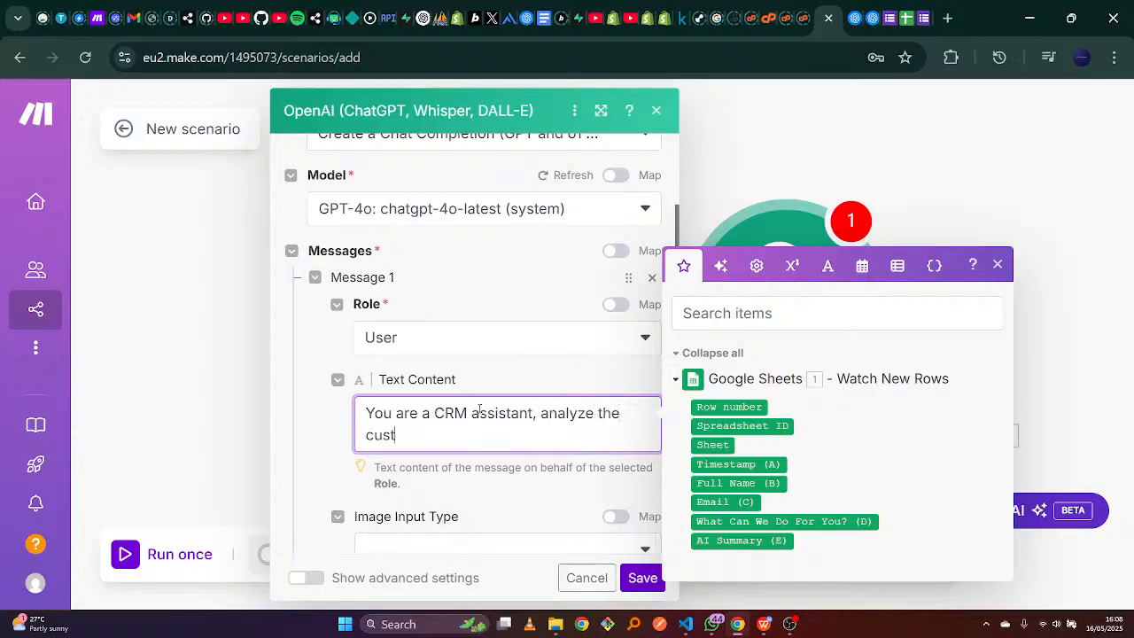
text(omer's message and)
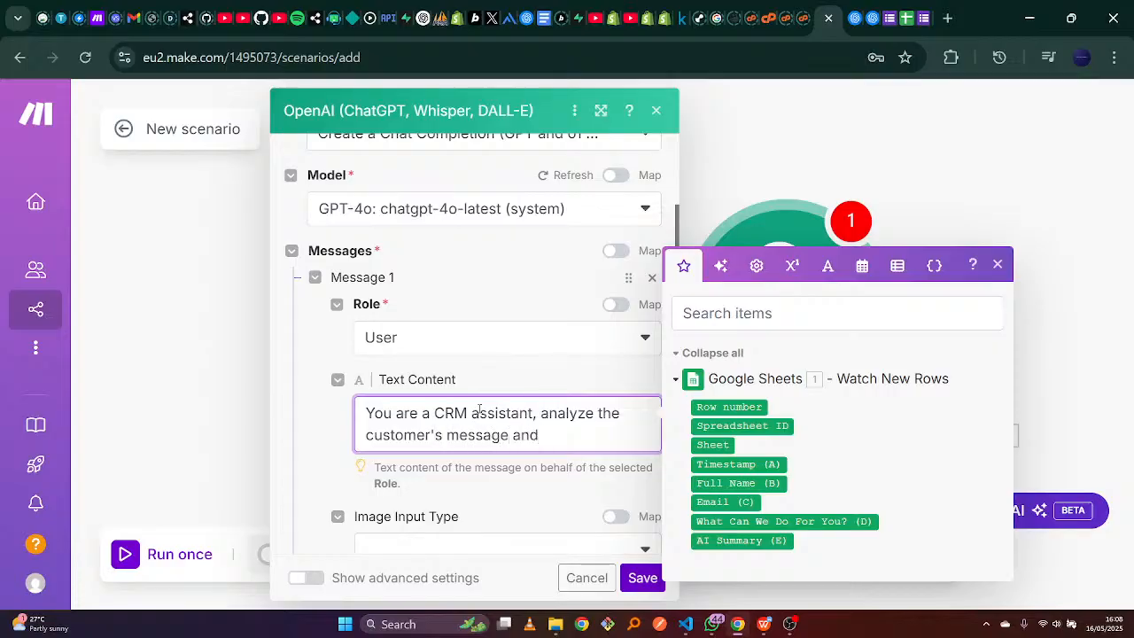
click(764, 626)
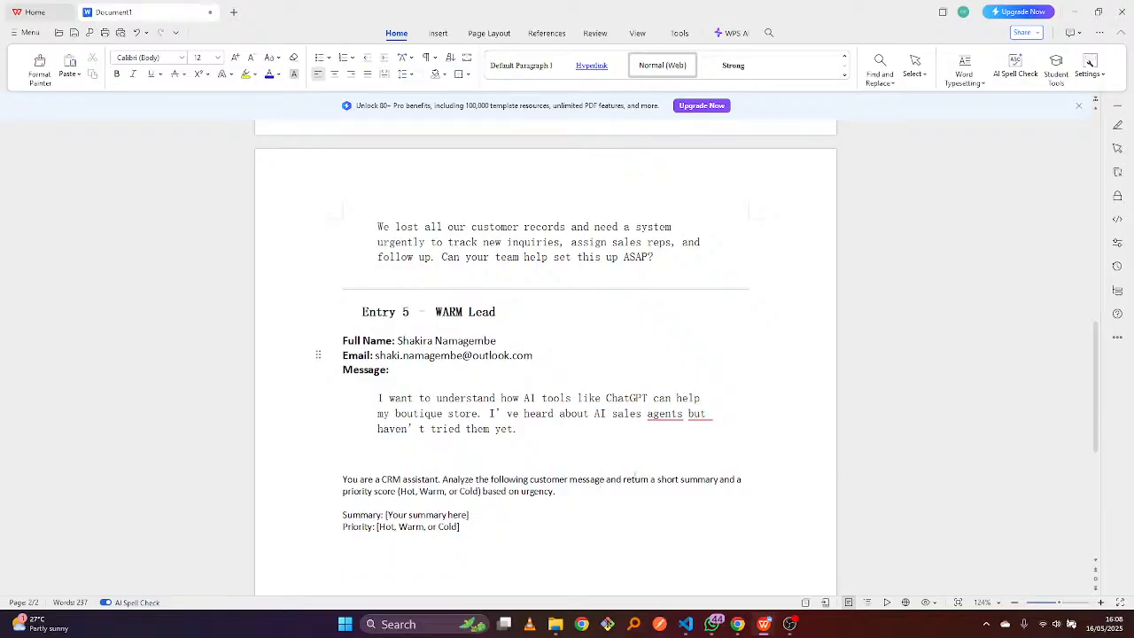
Copy the draft's wording from 'return a short summary' to 'urgency.' and return to Make.
mouse_move(625, 479)
mouse_down()
mouse_move(744, 484)
mouse_move(706, 499)
mouse_move(614, 494)
mouse_up()
key(ctrl+c)
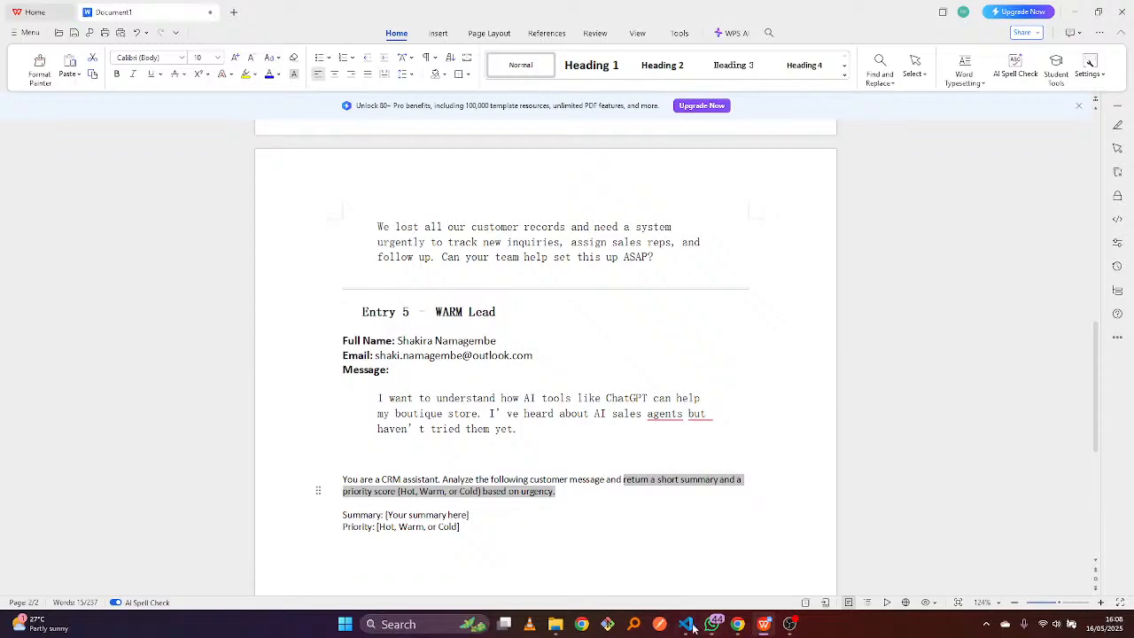
mouse_move(716, 629)
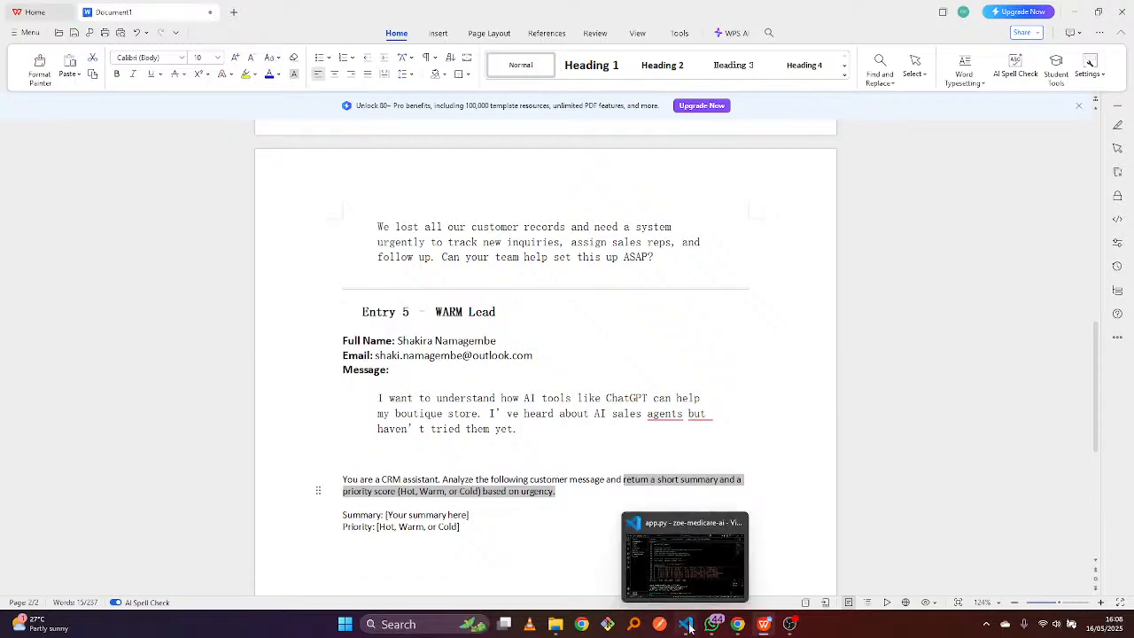
click(737, 623)
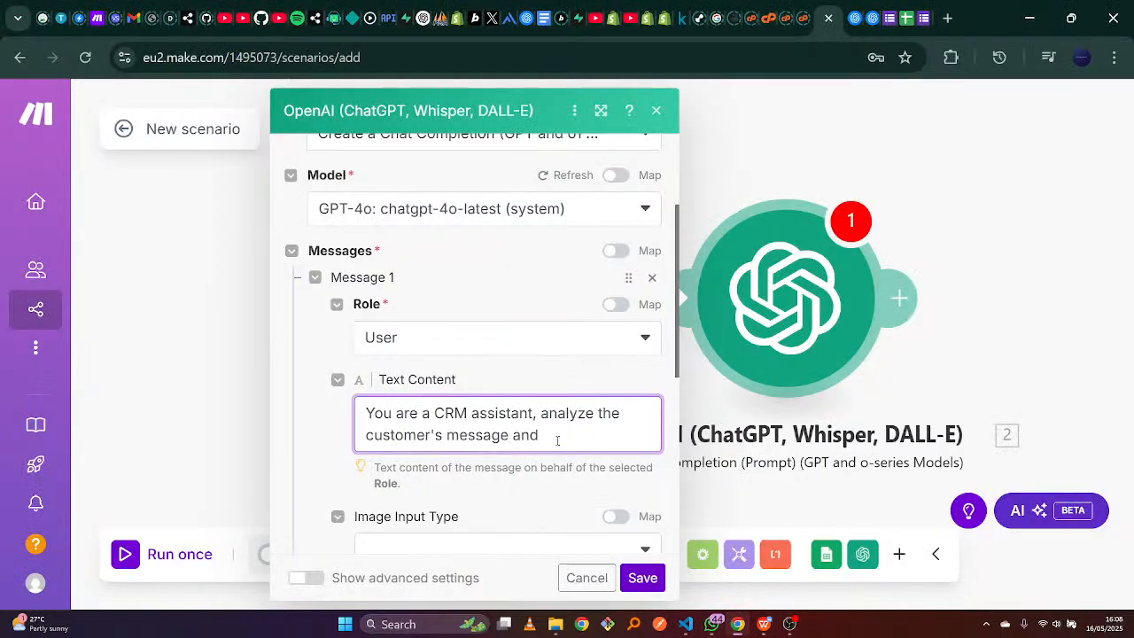
Paste the summary and Hot/Warm/Cold priority wording after the opening prompt sentence.
key(ctrl+v)
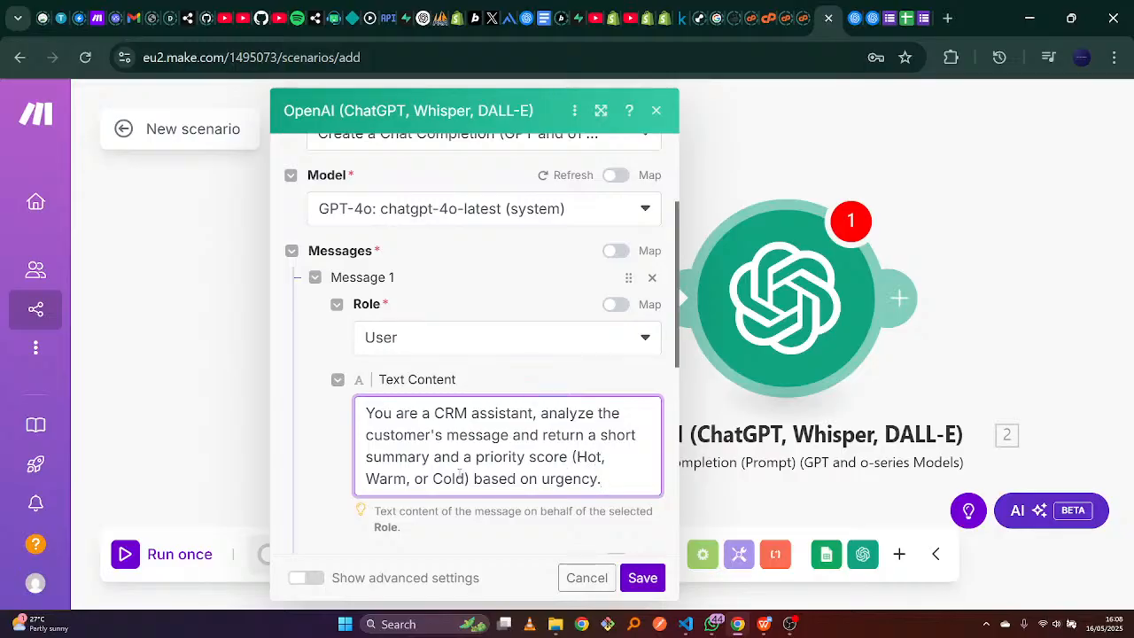
drag(467, 479, 576, 457)
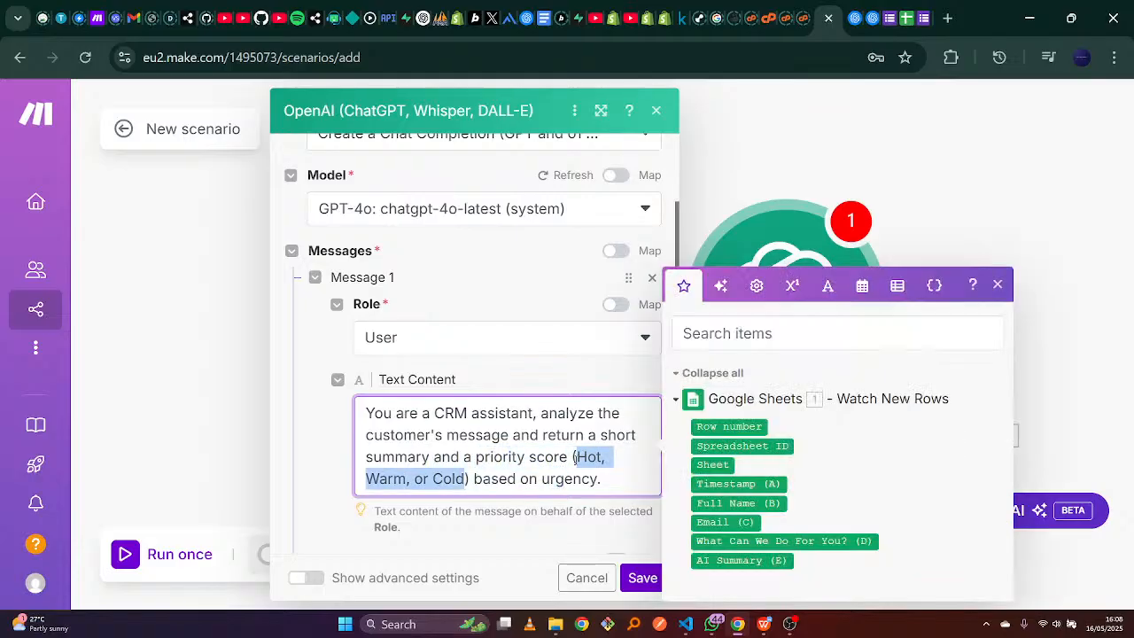
click(605, 479)
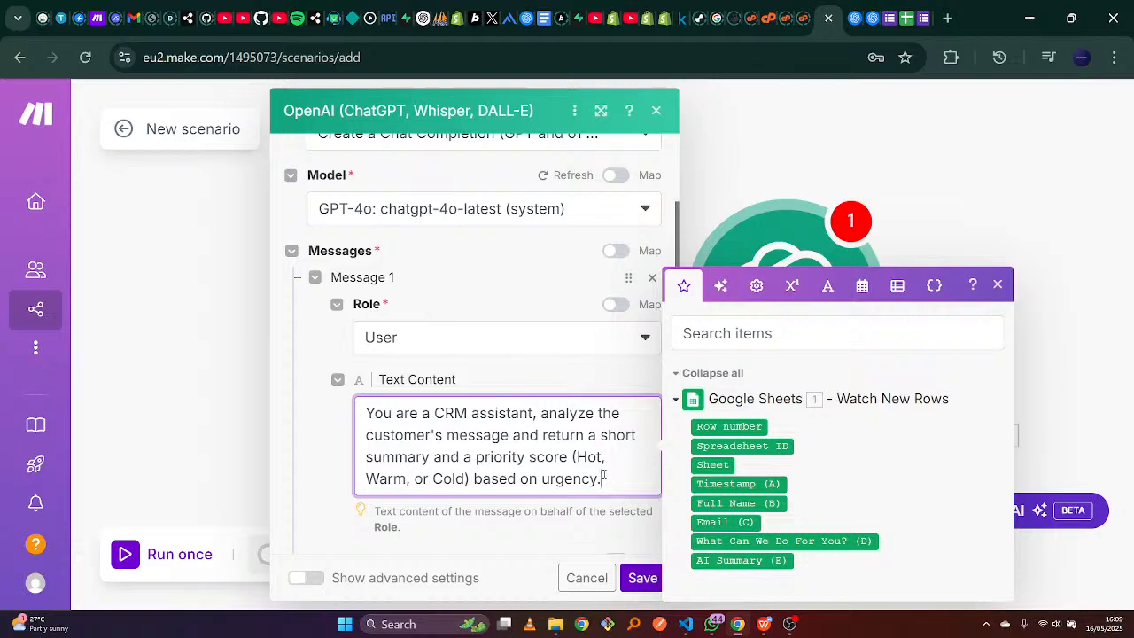
drag(364, 413, 604, 477)
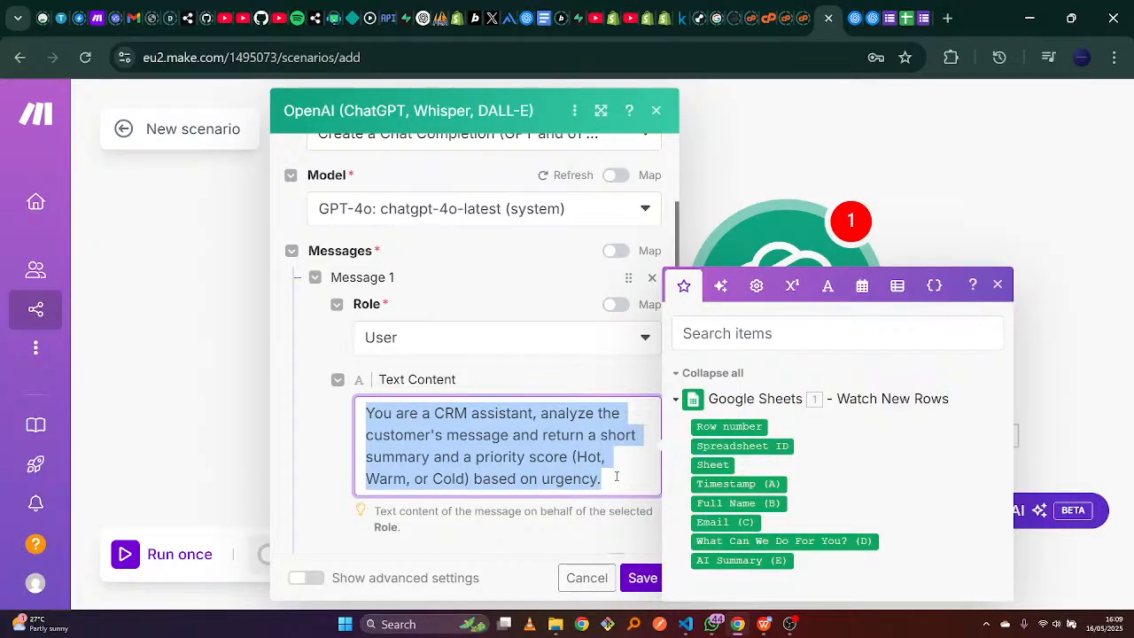
click(615, 477)
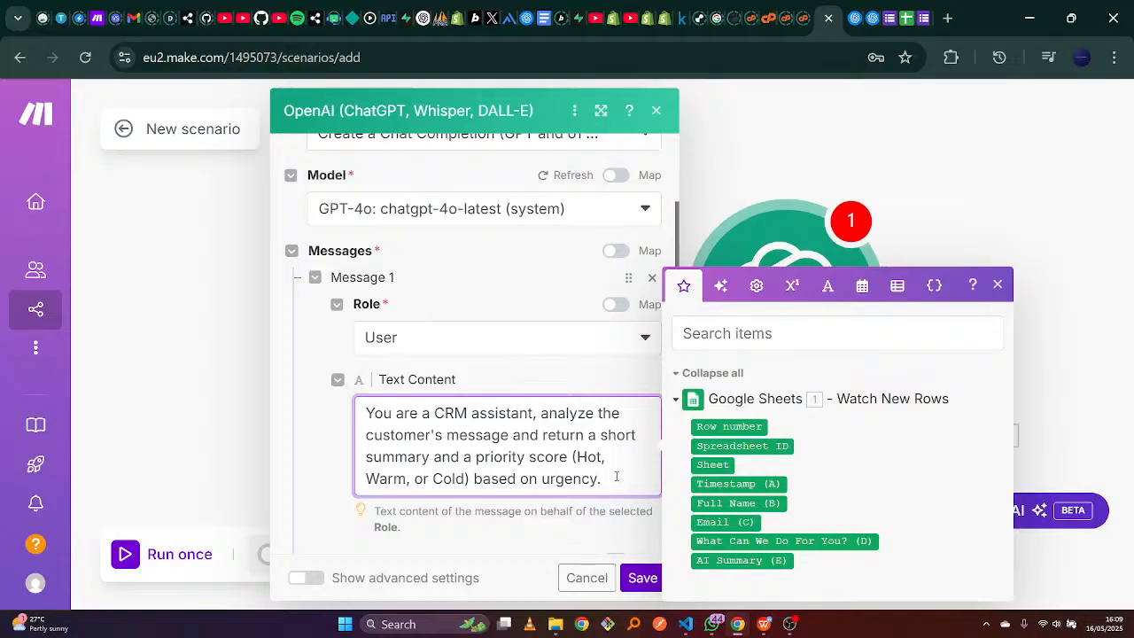
Add a 'Customer's Message' line mapped to the What Can We Do For You? (D) value.
key(Return)
key(Return)
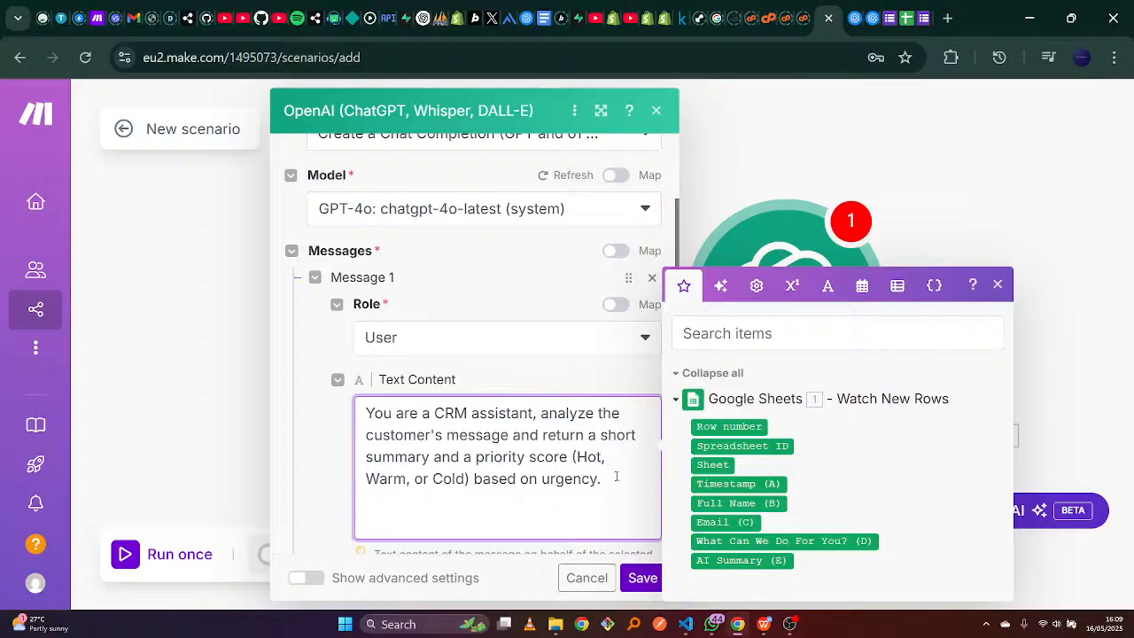
text(Customer's Me)
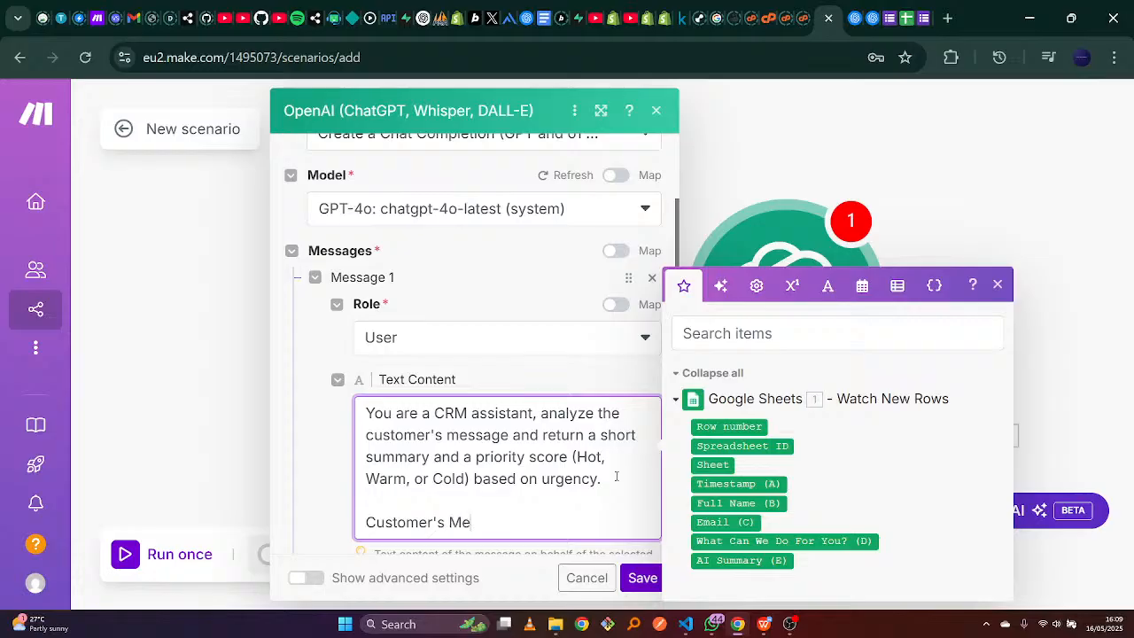
text(ssage)
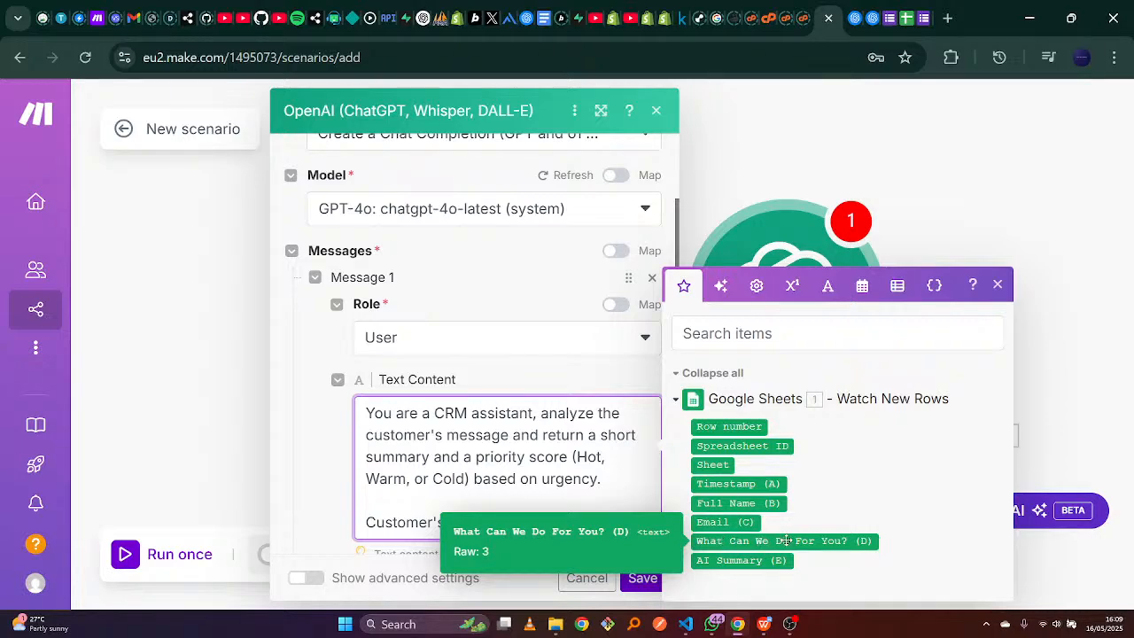
click(740, 540)
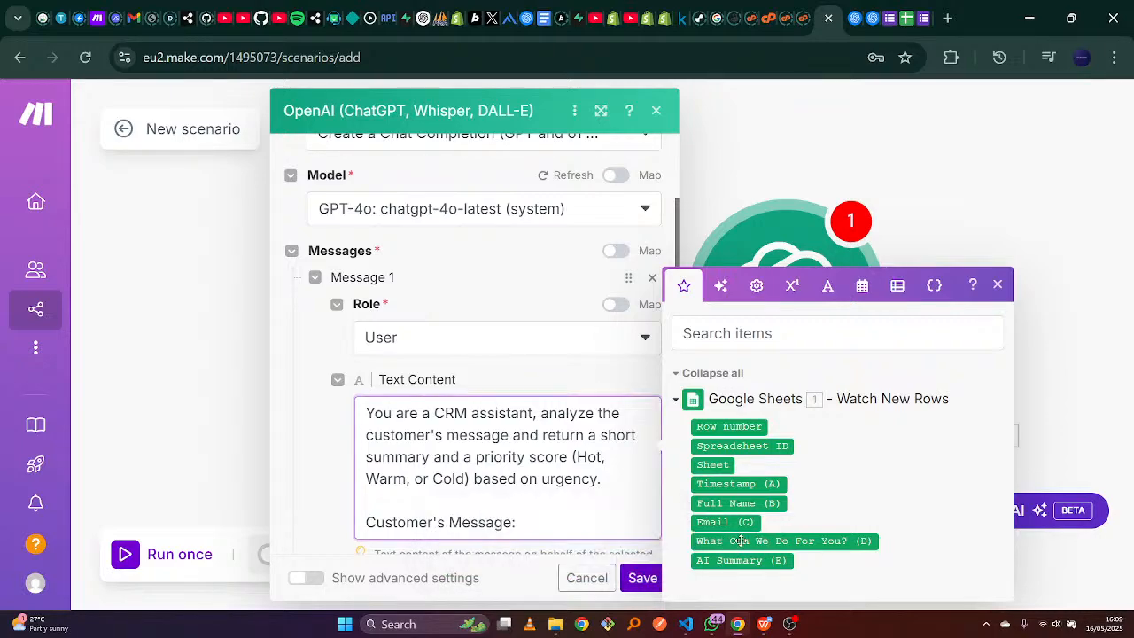
click(545, 255)
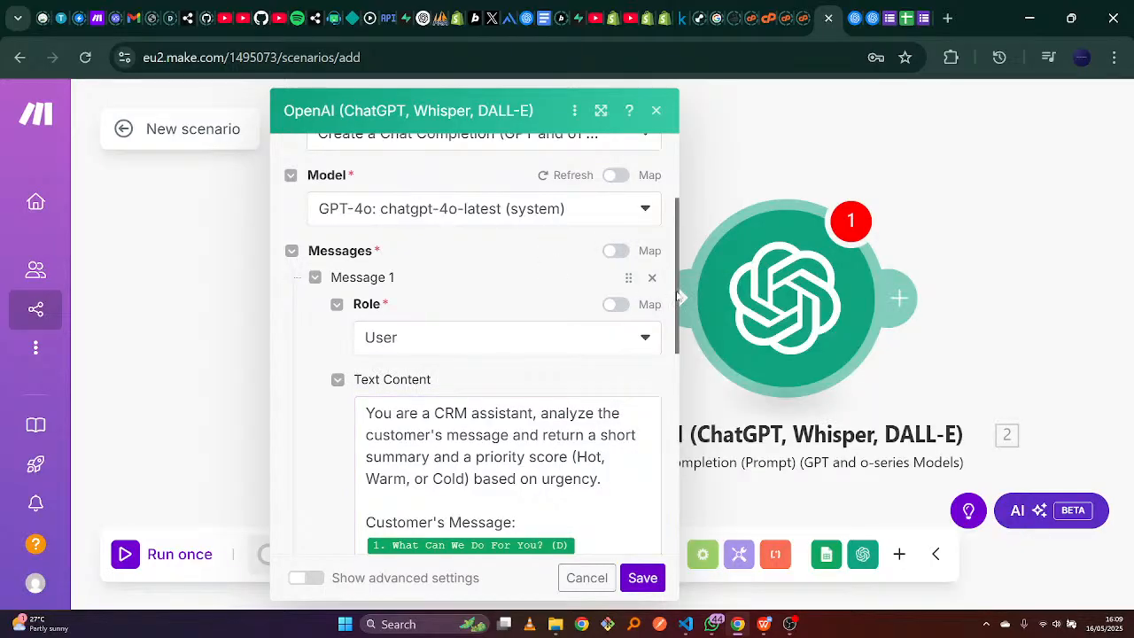
drag(675, 298, 666, 506)
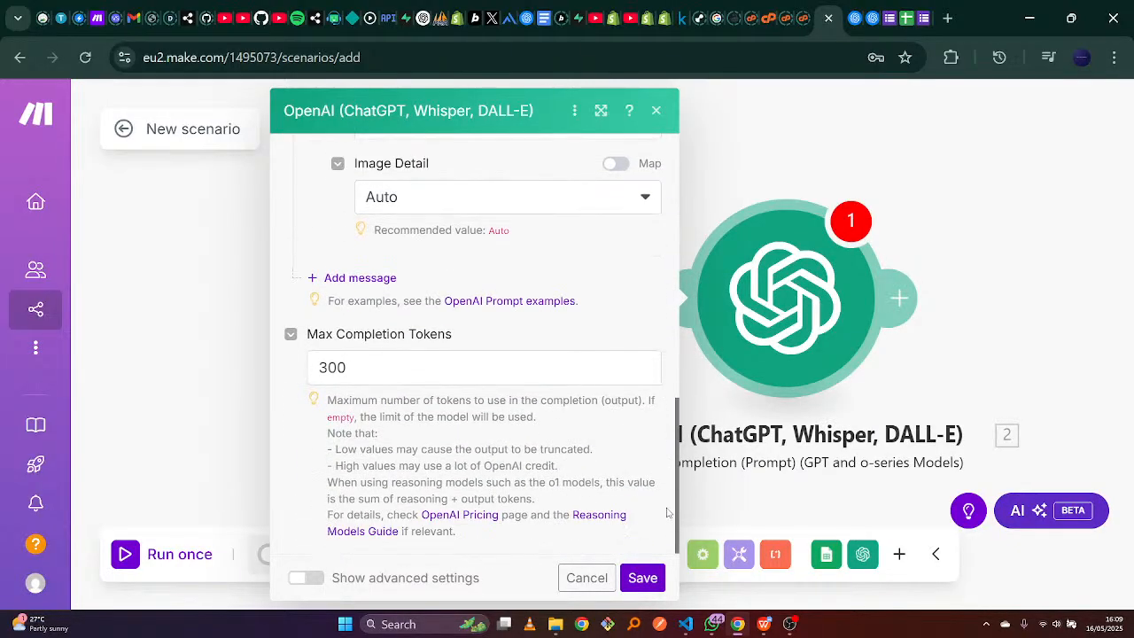
Save the OpenAI module and switch to the Google Forms lead capture tab.
click(645, 576)
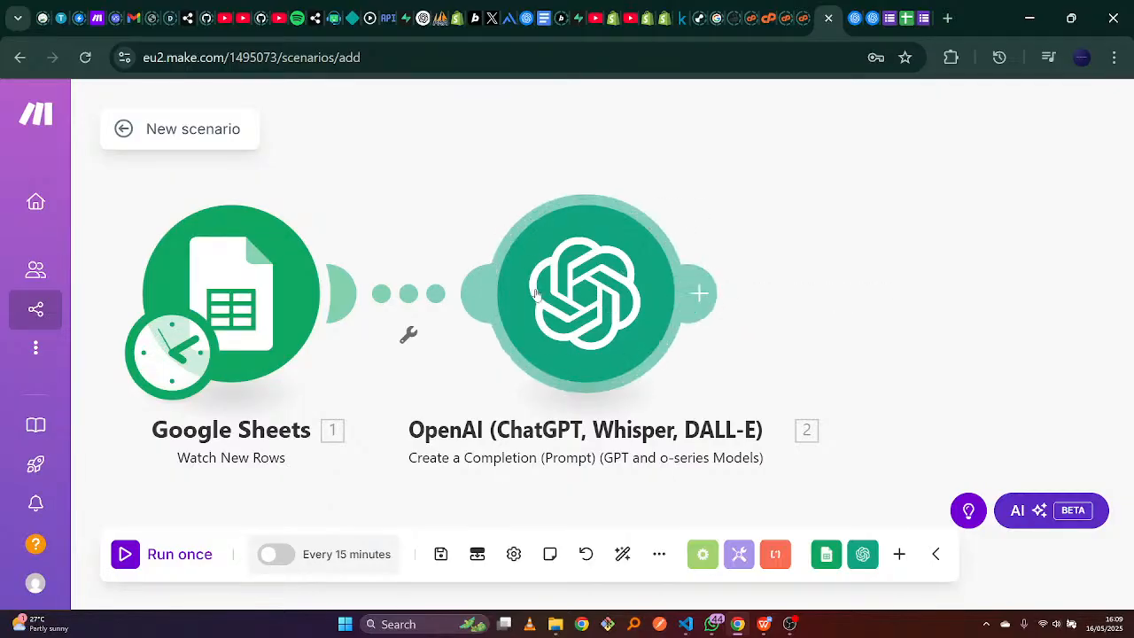
click(925, 8)
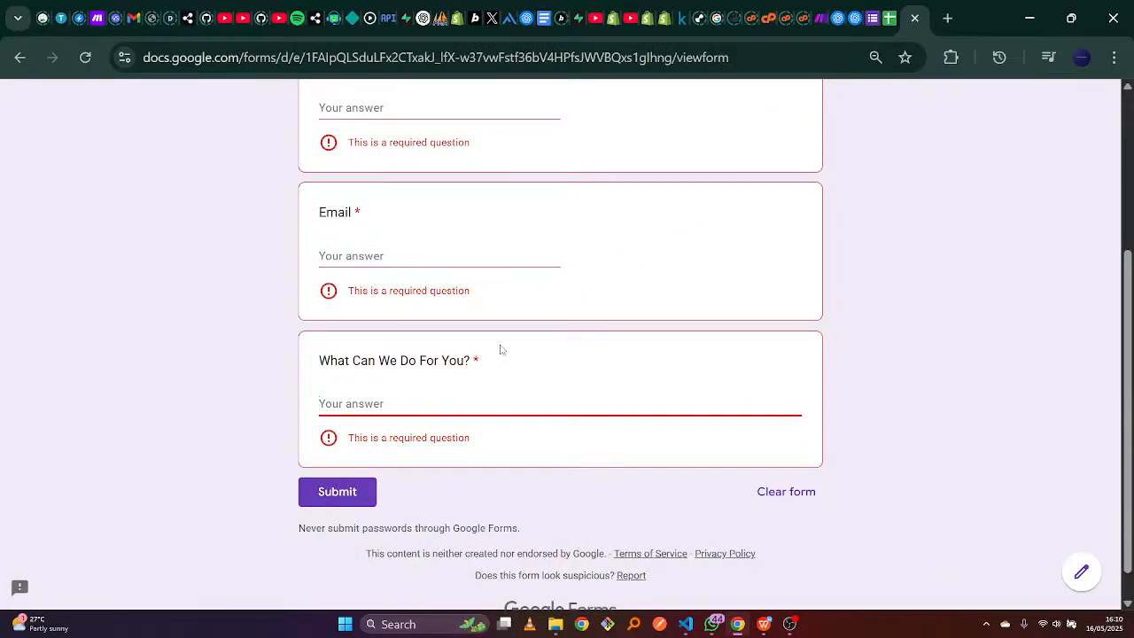
click(885, 14)
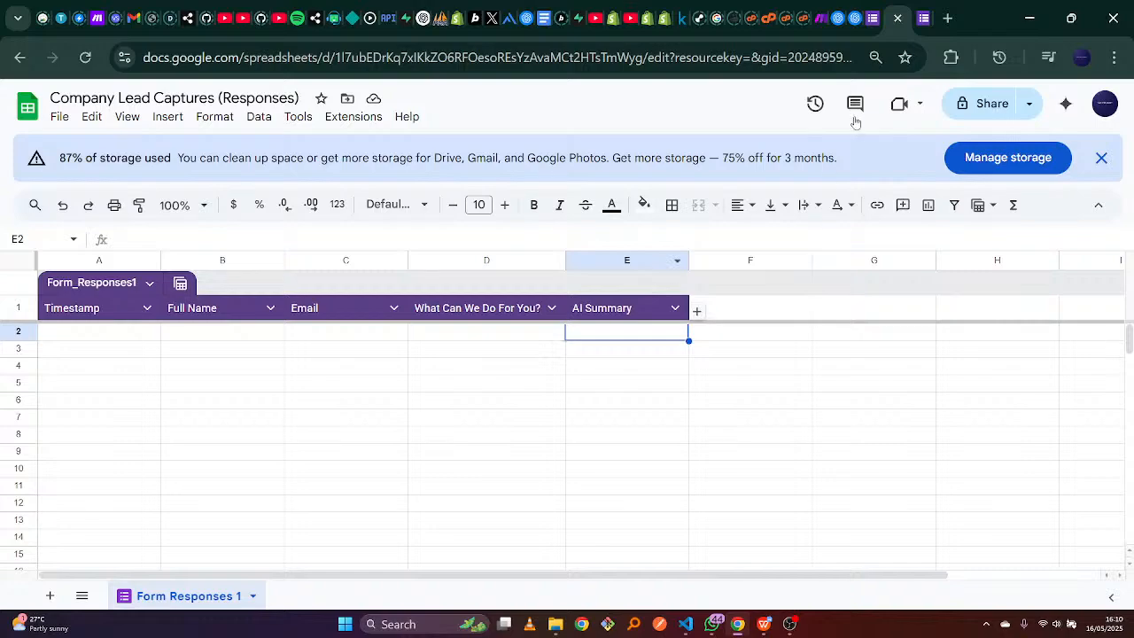
click(823, 8)
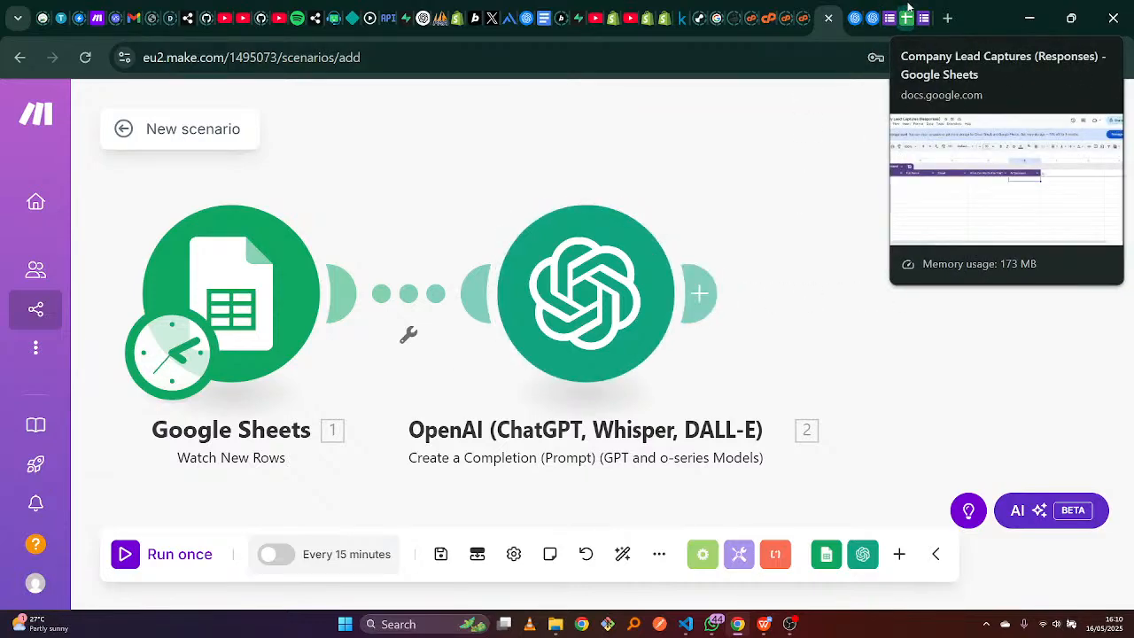
click(907, 11)
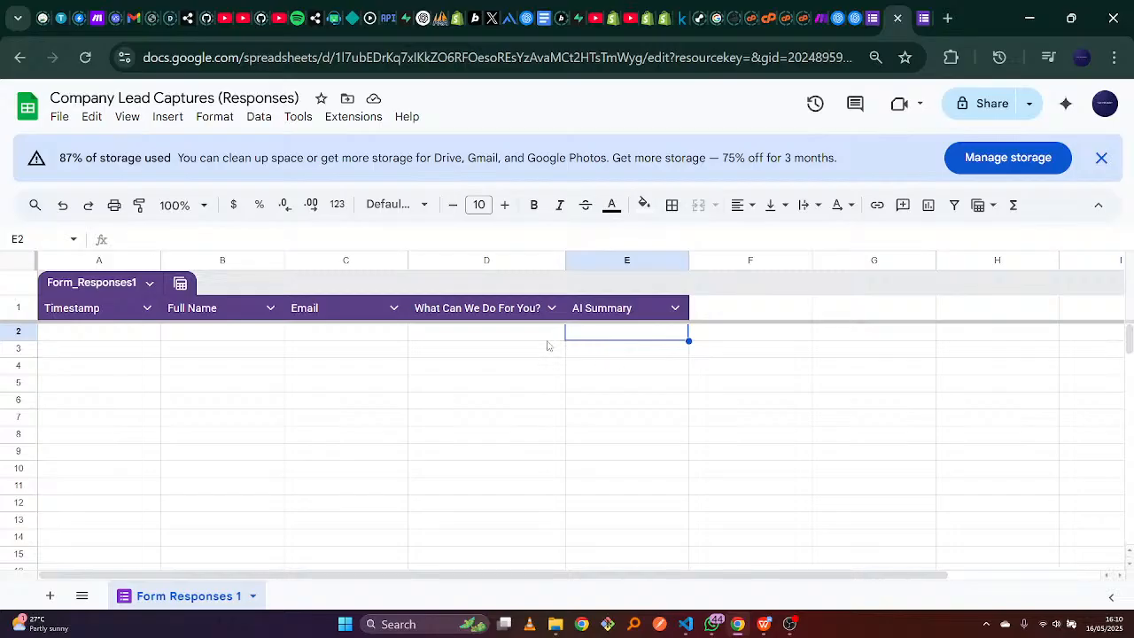
click(612, 348)
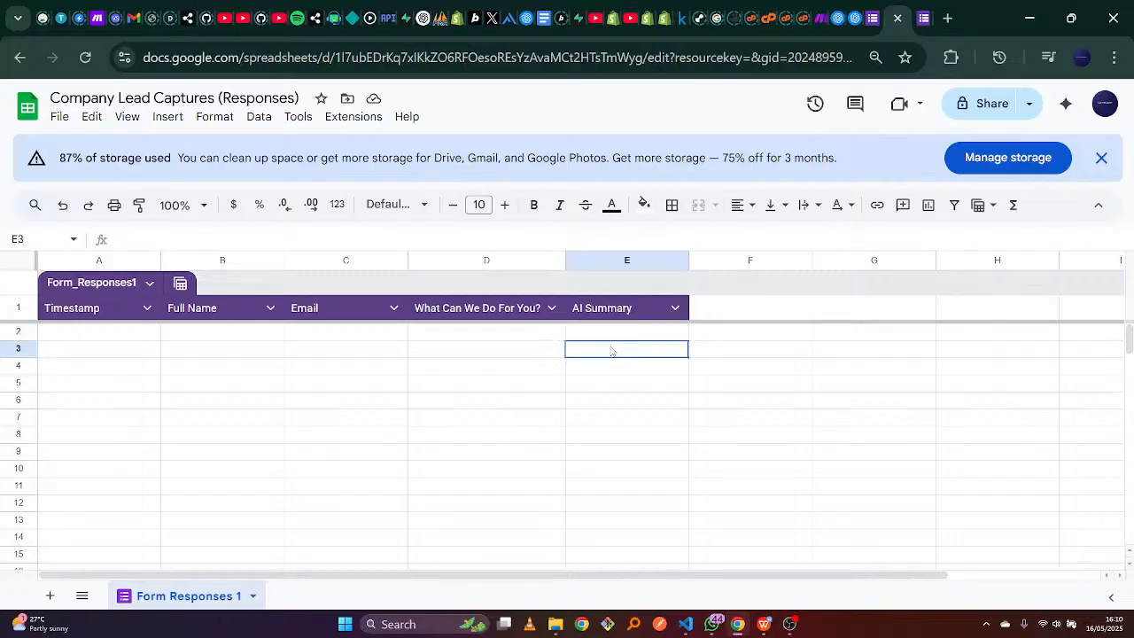
click(612, 336)
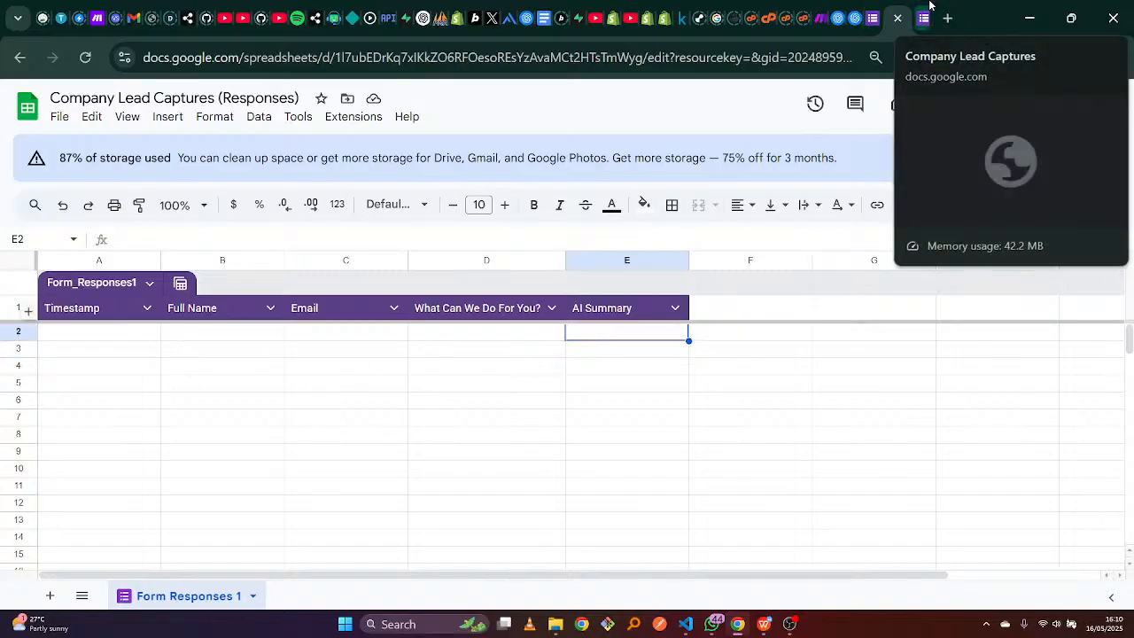
click(472, 333)
click(367, 337)
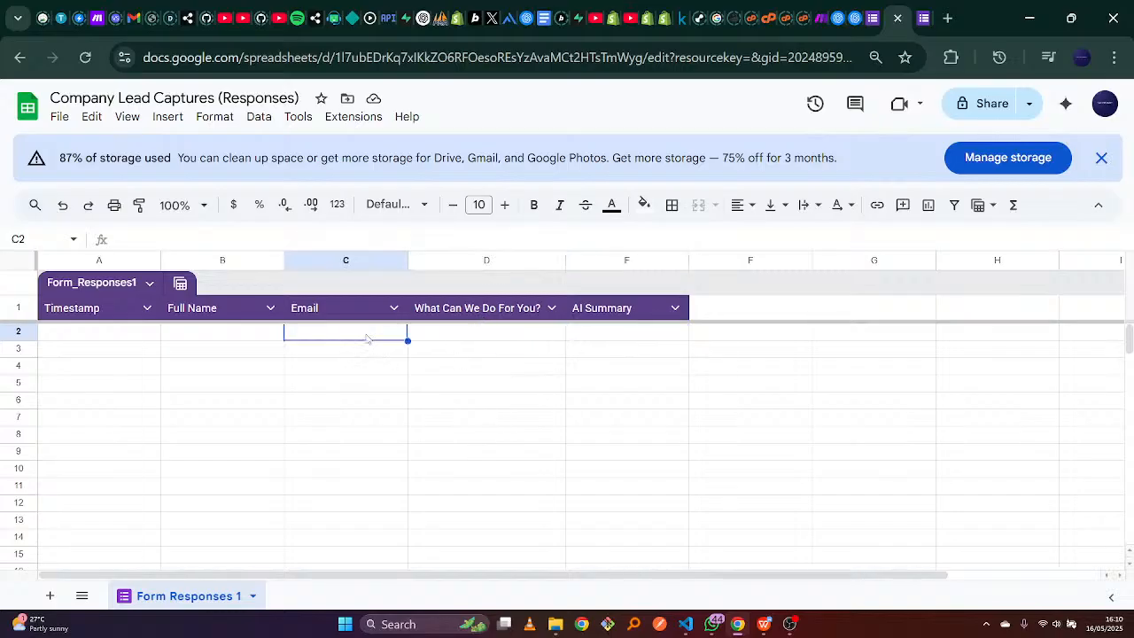
click(222, 342)
click(116, 326)
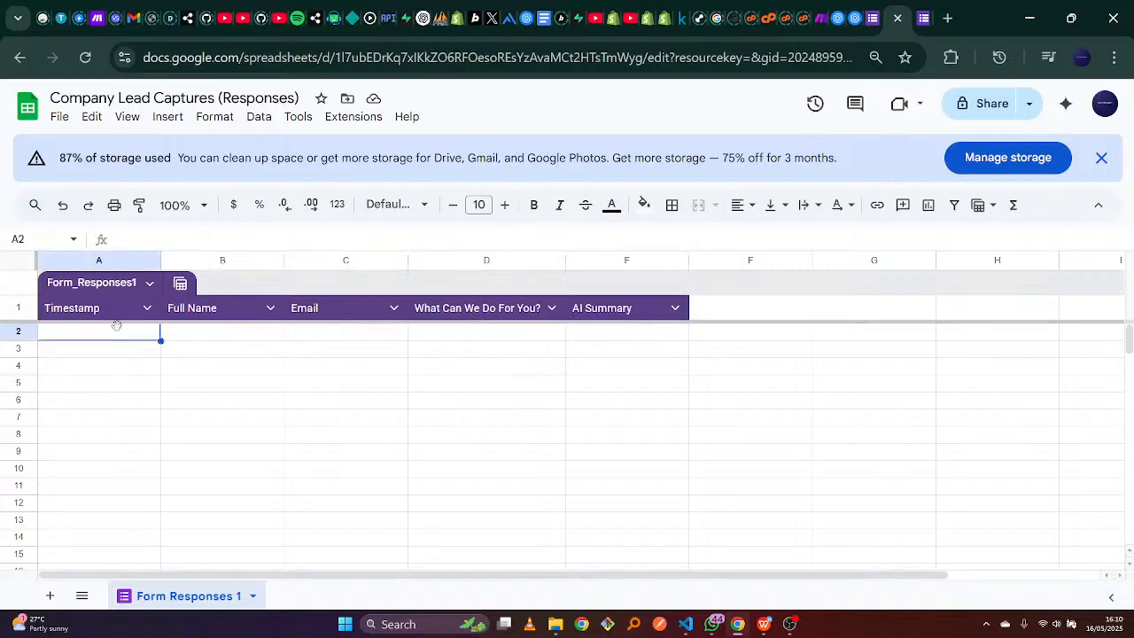
click(222, 334)
click(334, 332)
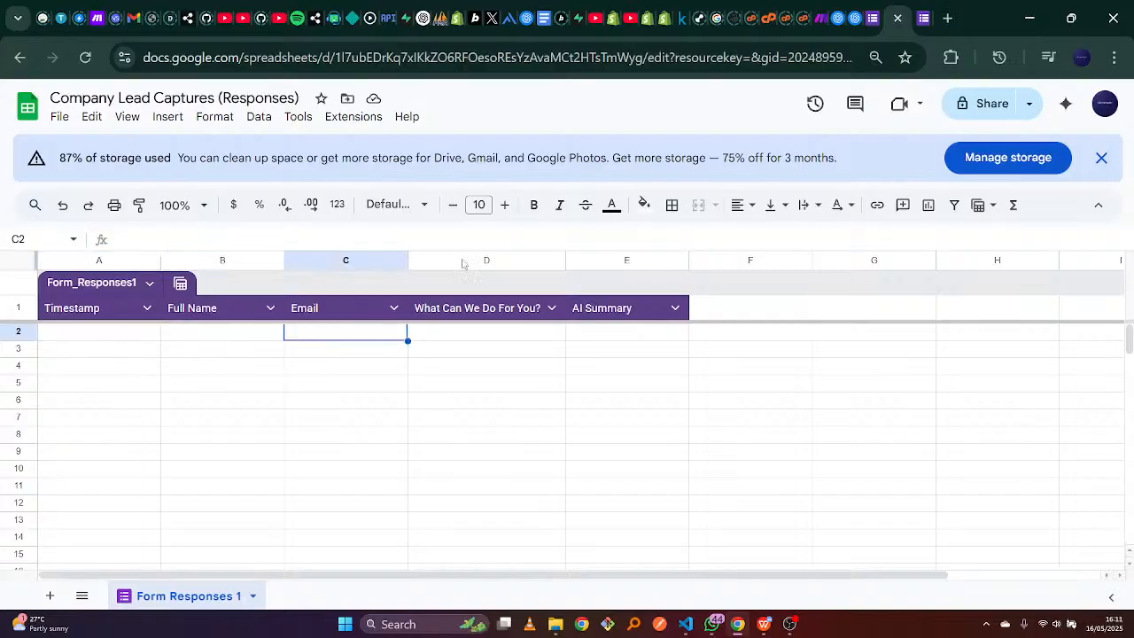
click(922, 14)
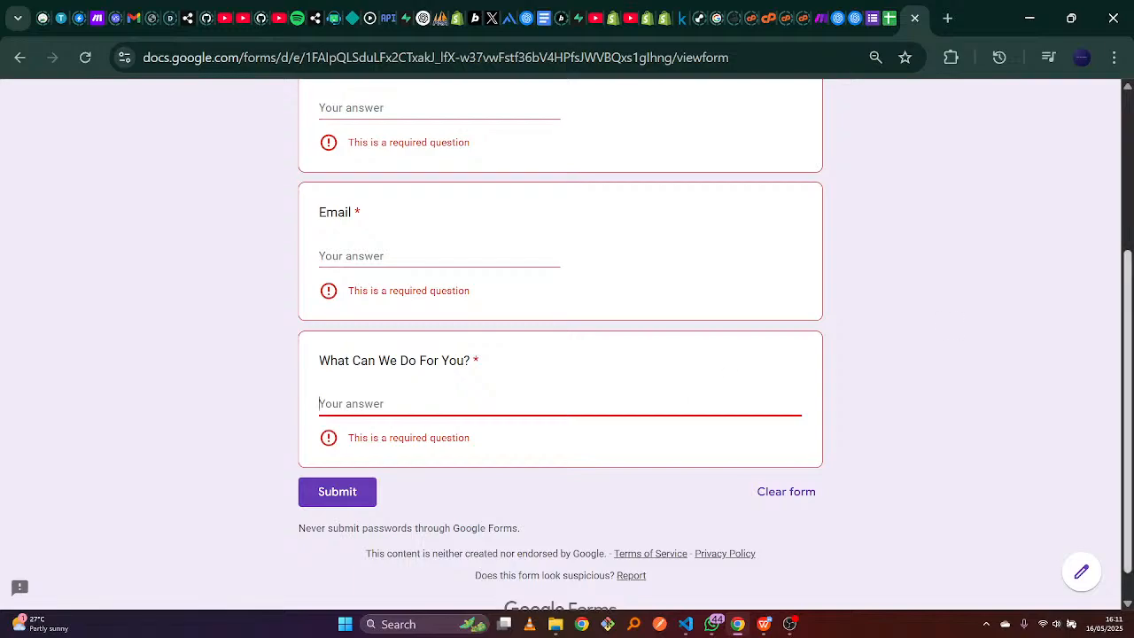
Scroll the lead form to the top and switch back to the Make scenario tab.
scroll(559, 354, up, 3)
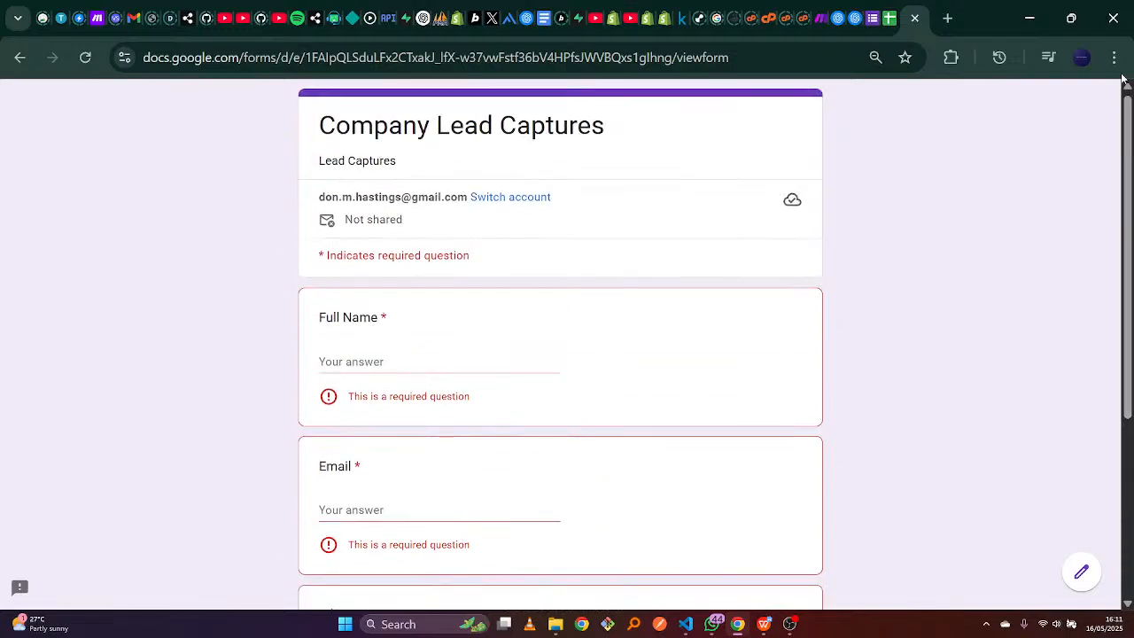
click(823, 9)
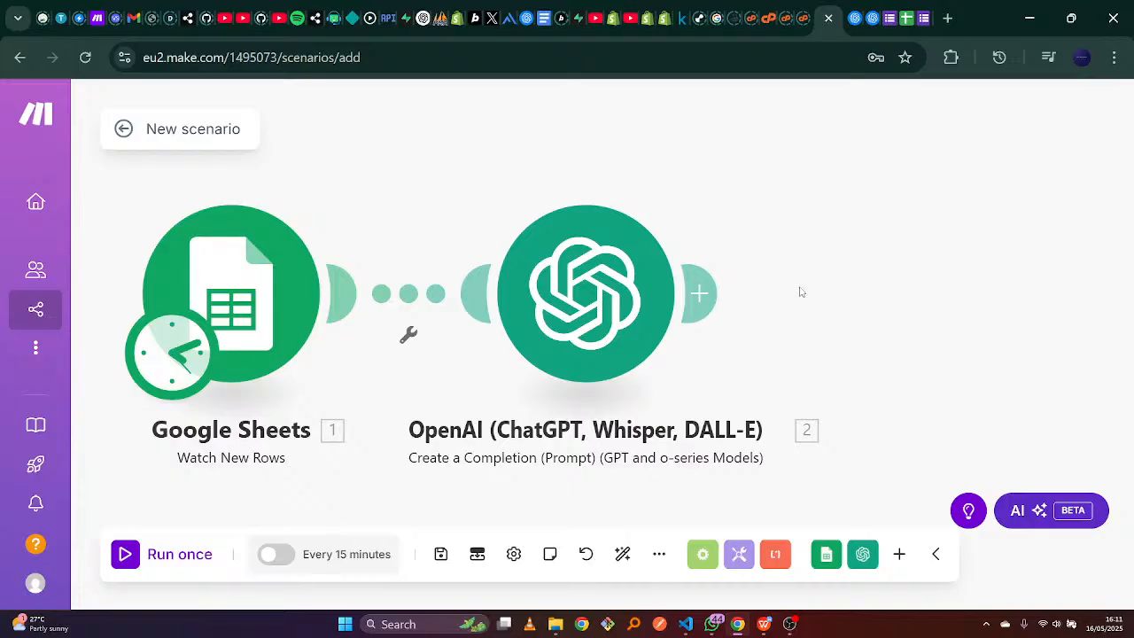
Append a Google Sheets 'Update a Row' module after the OpenAI completion module.
click(714, 298)
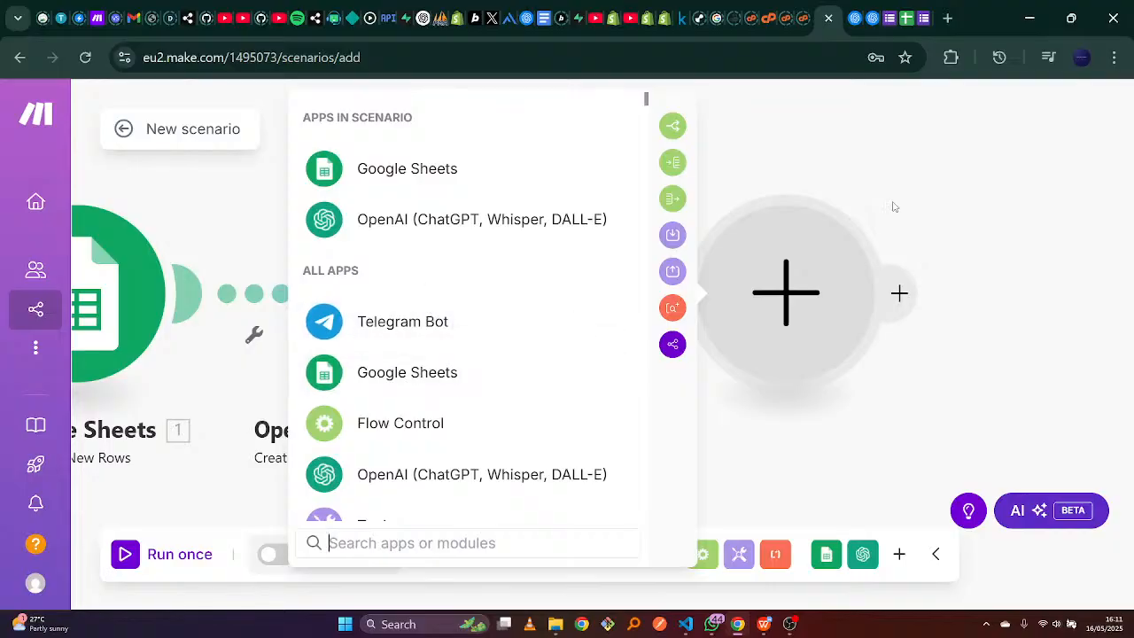
click(931, 177)
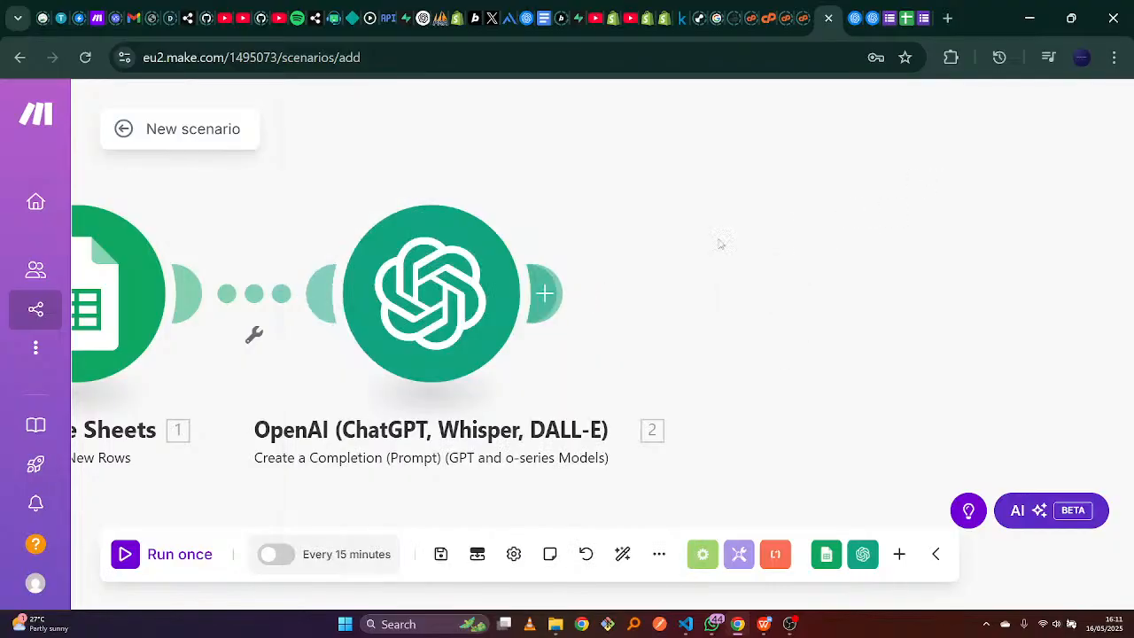
click(553, 295)
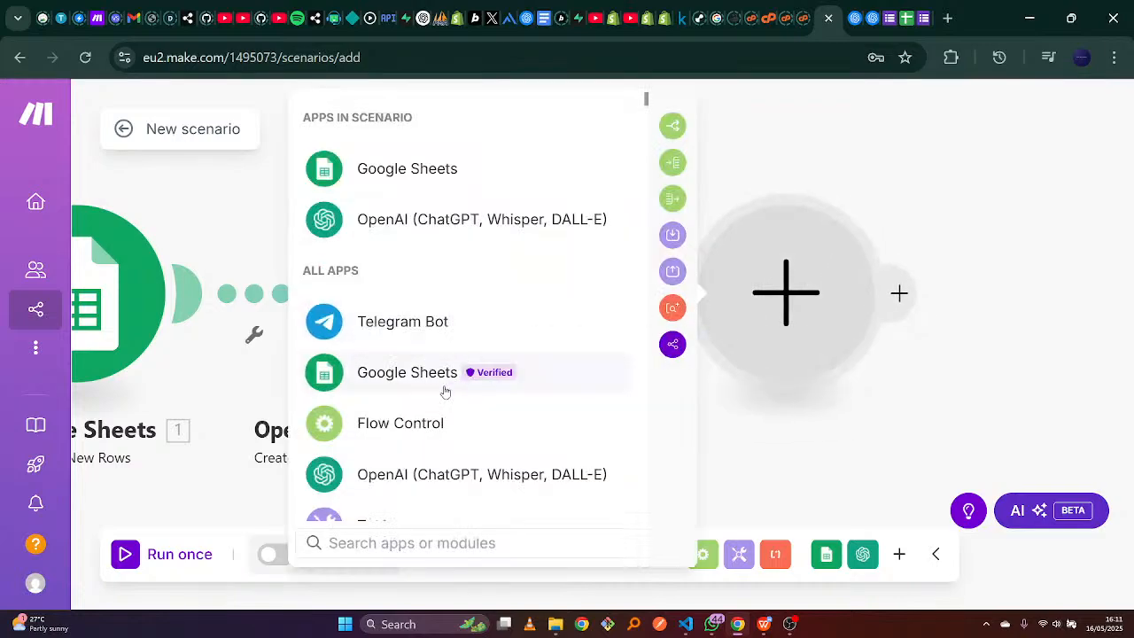
click(403, 373)
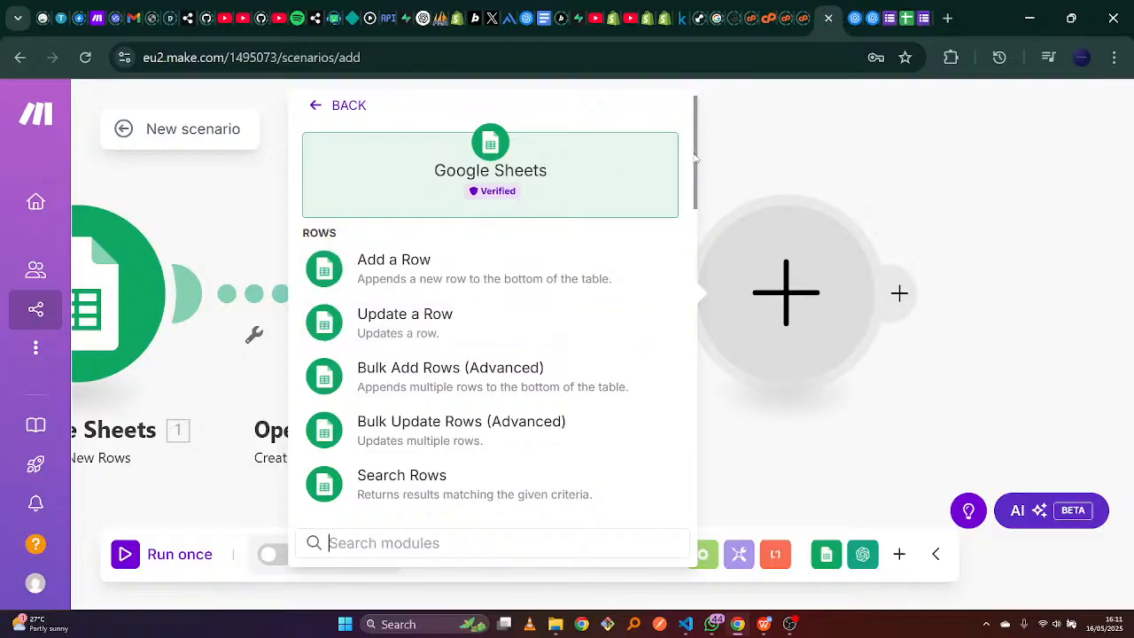
mouse_move(695, 158)
mouse_down()
mouse_move(696, 191)
mouse_move(695, 143)
mouse_move(694, 164)
mouse_up()
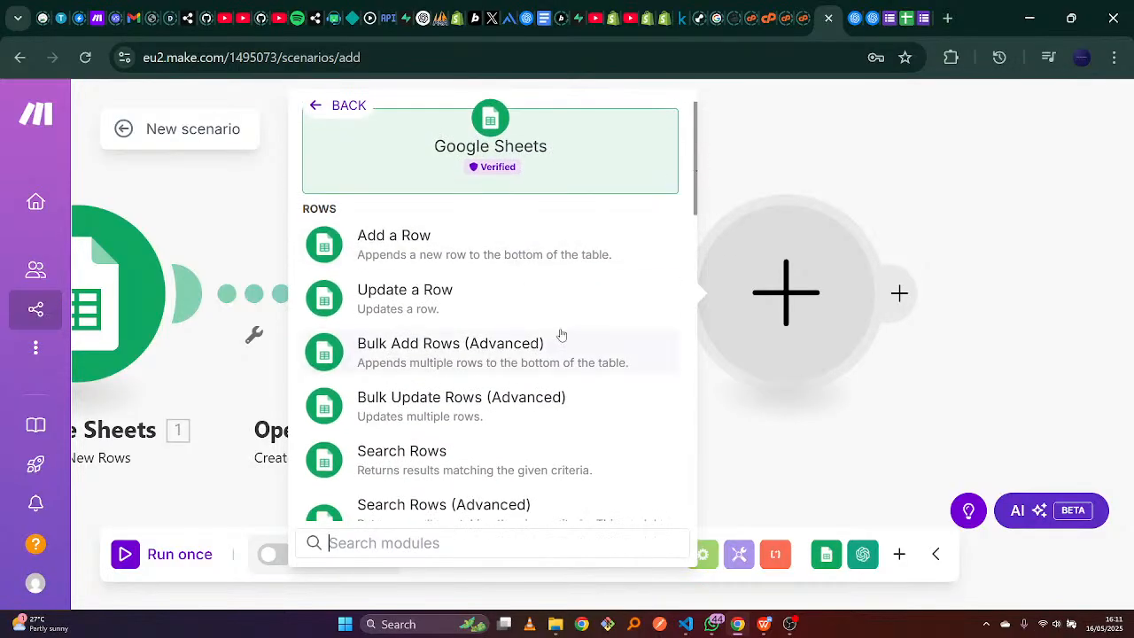
click(451, 315)
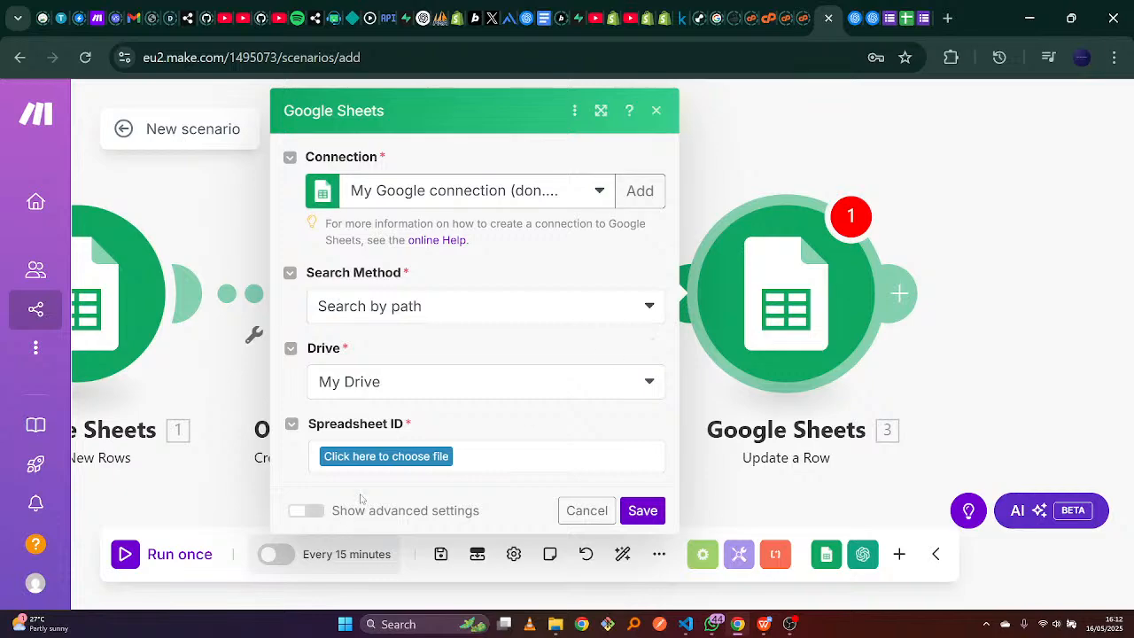
Point Update a Row at the Company Lead Captures (Responses) spreadsheet, sheet Form Responses 1.
click(382, 458)
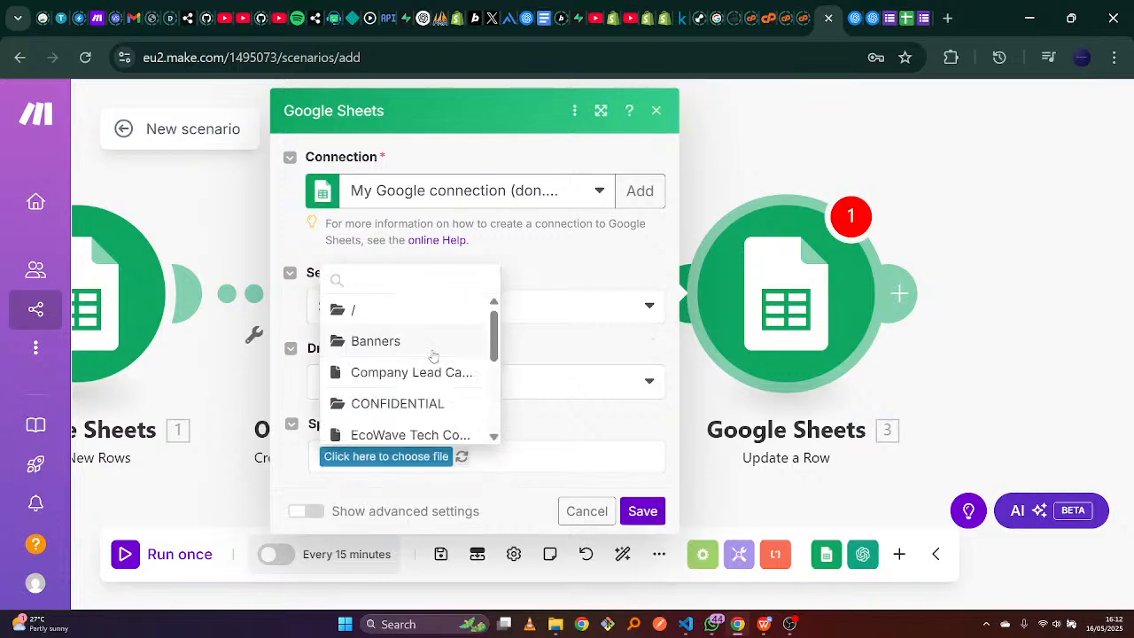
click(442, 375)
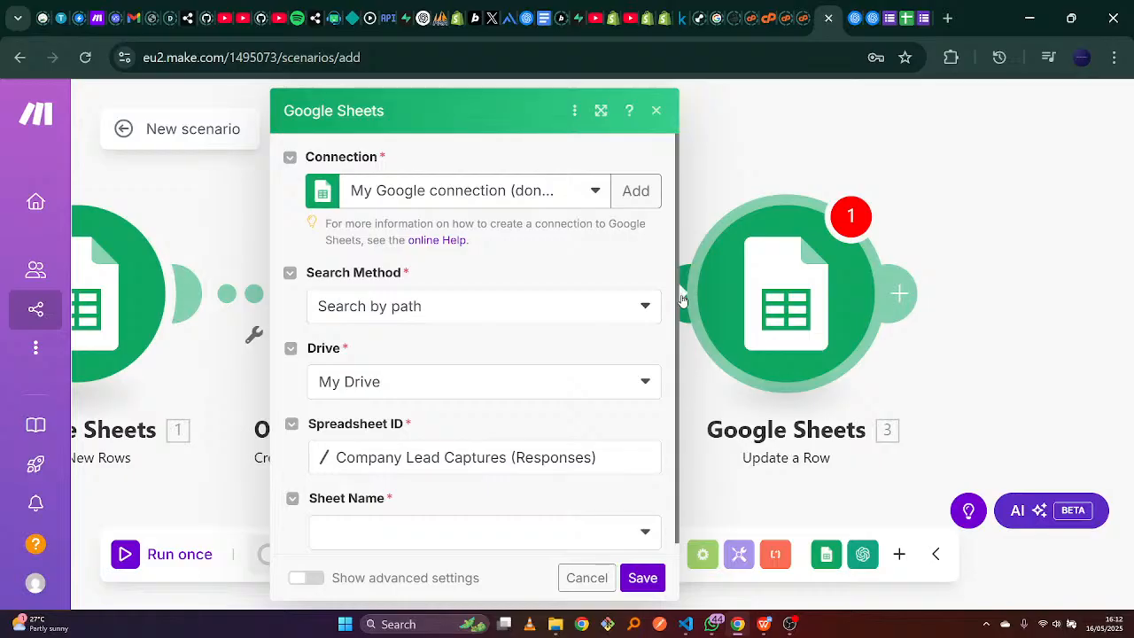
drag(677, 300, 672, 383)
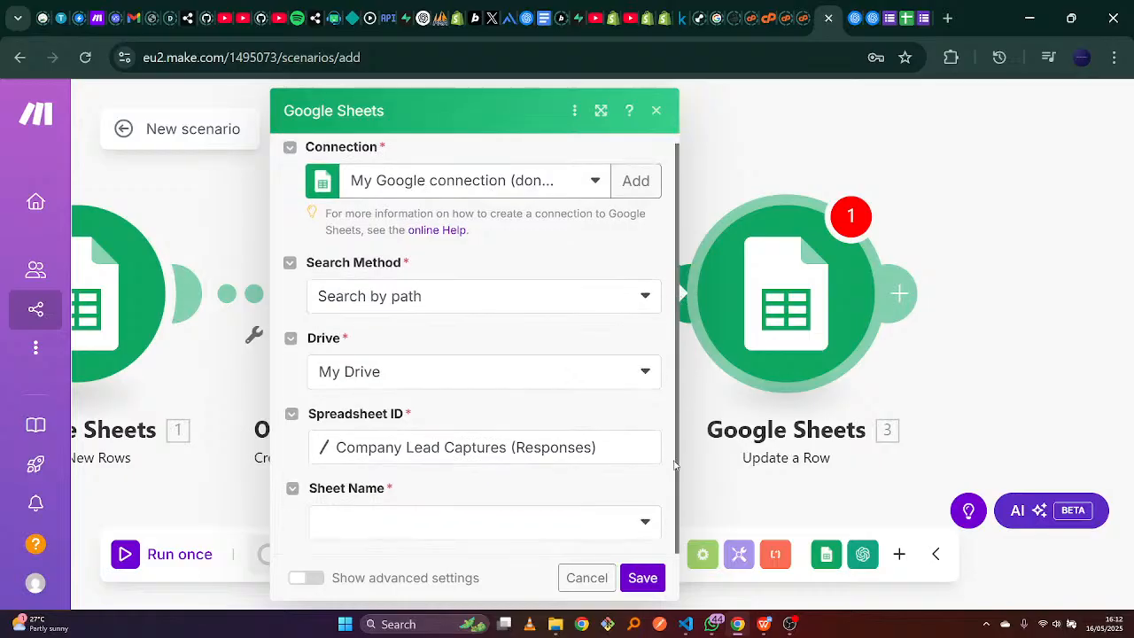
click(645, 528)
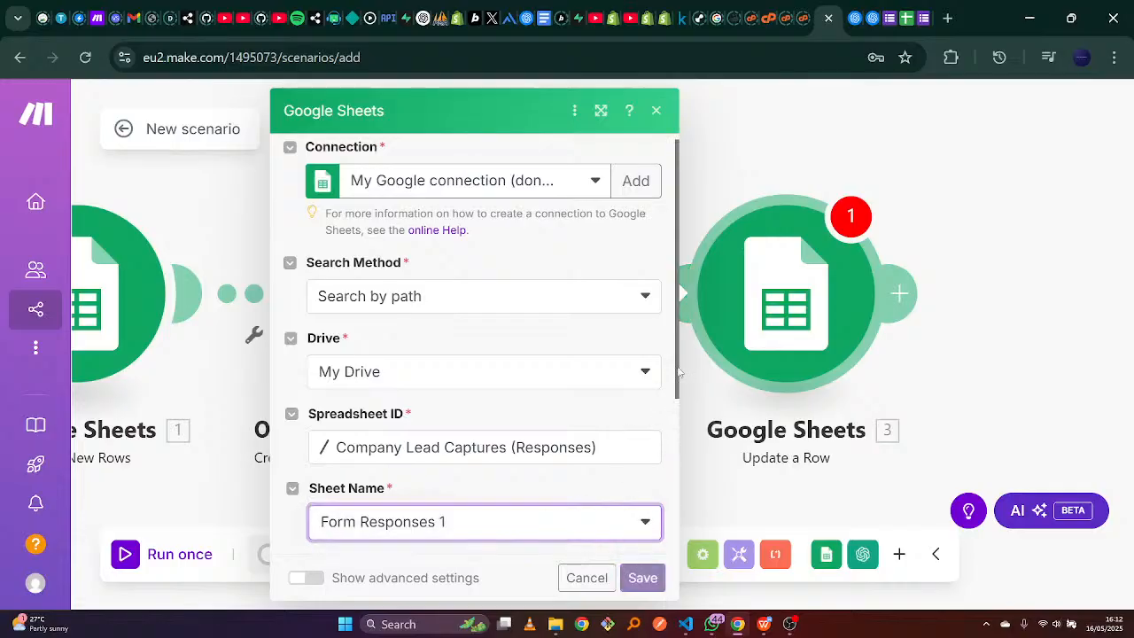
drag(676, 254, 671, 340)
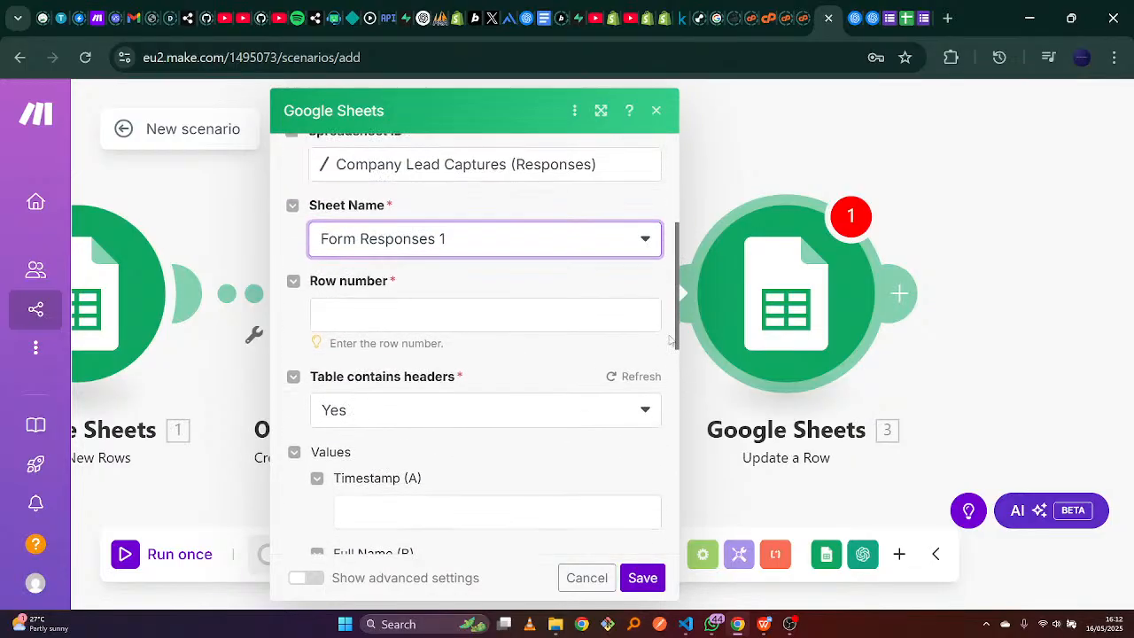
Map the Watch New Rows trigger's Row number into the Row number field.
click(424, 312)
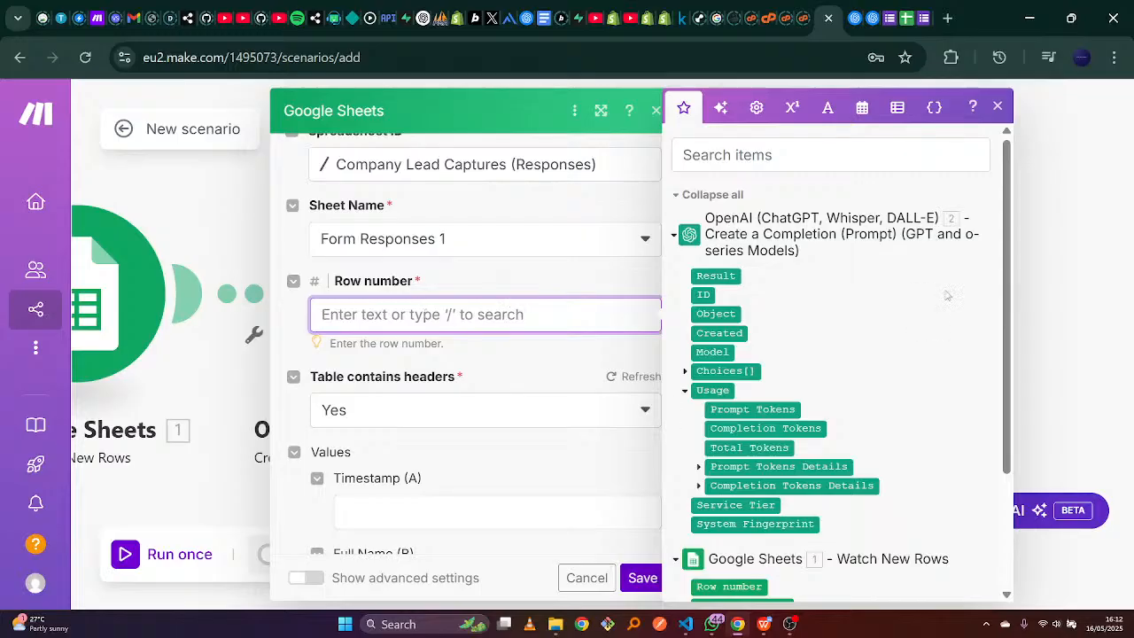
drag(1007, 245, 1017, 427)
click(760, 426)
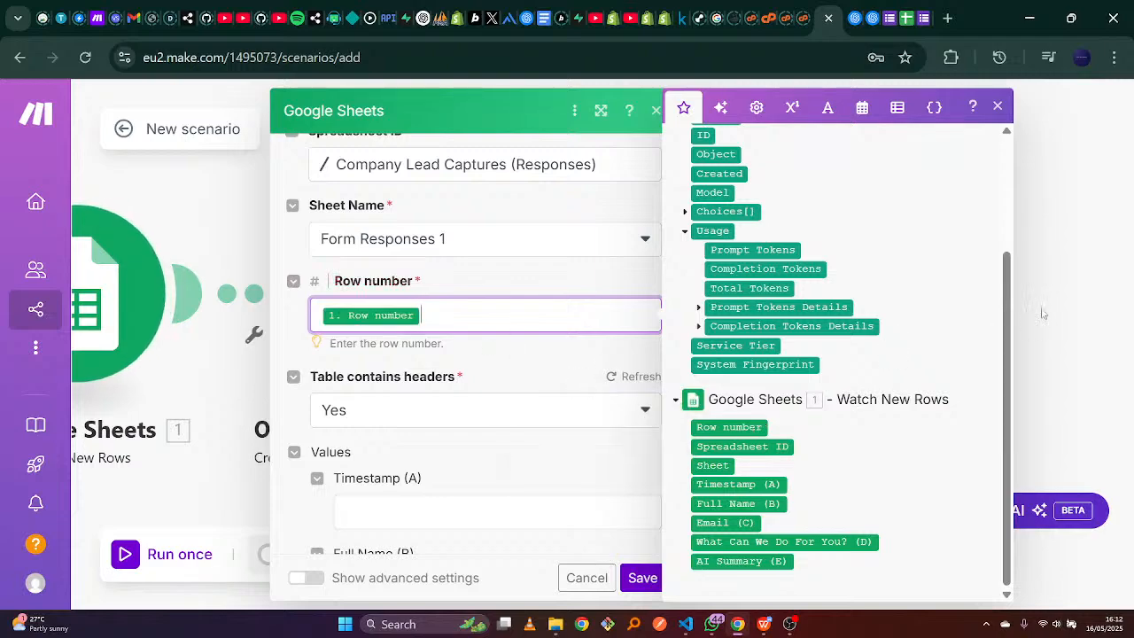
drag(1011, 340, 1008, 443)
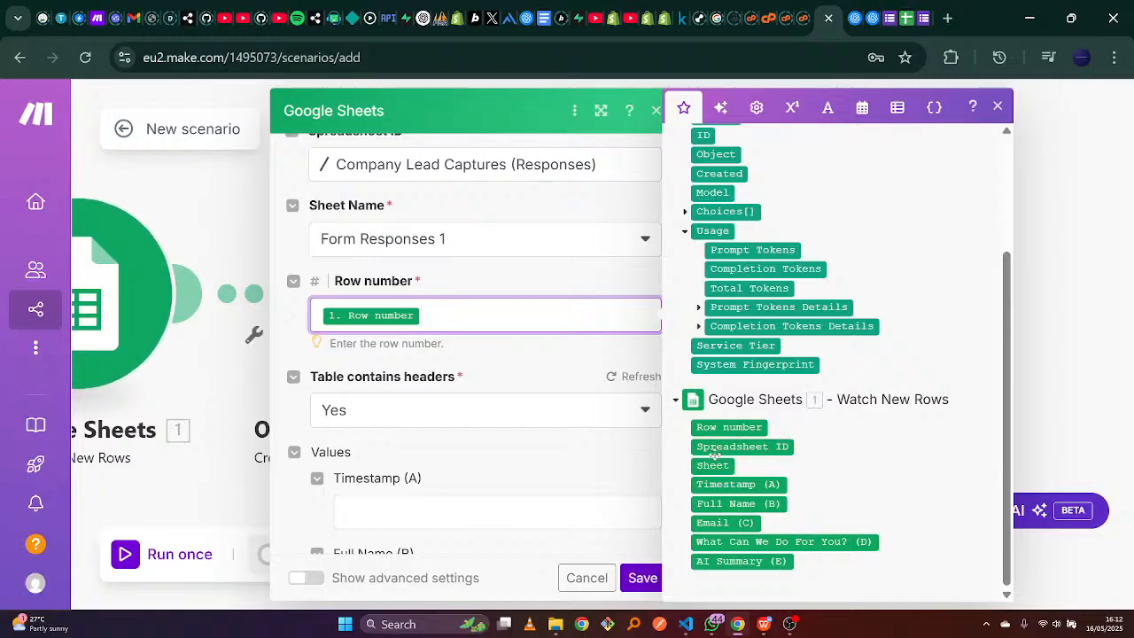
mouse_move(728, 427)
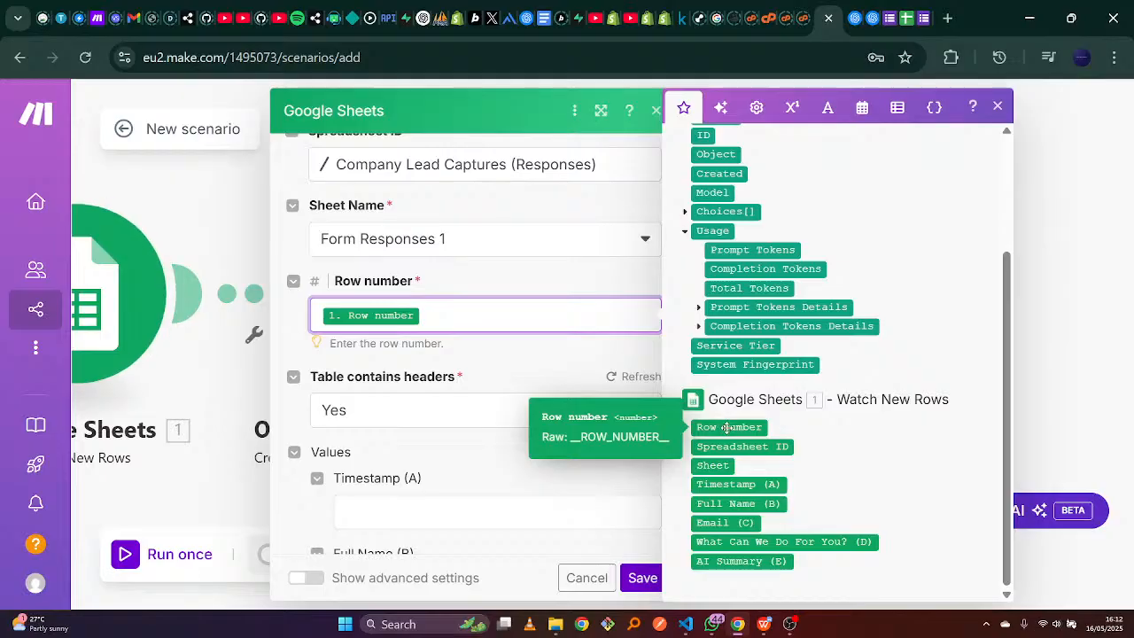
click(530, 275)
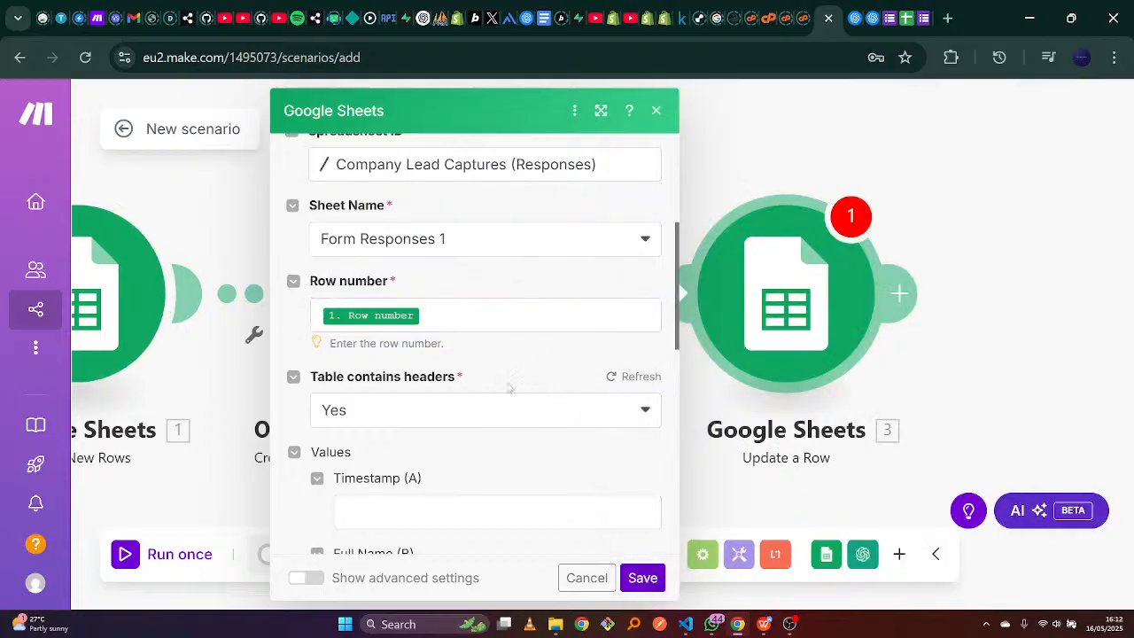
Keep Table contains headers set to Yes.
click(474, 416)
click(472, 415)
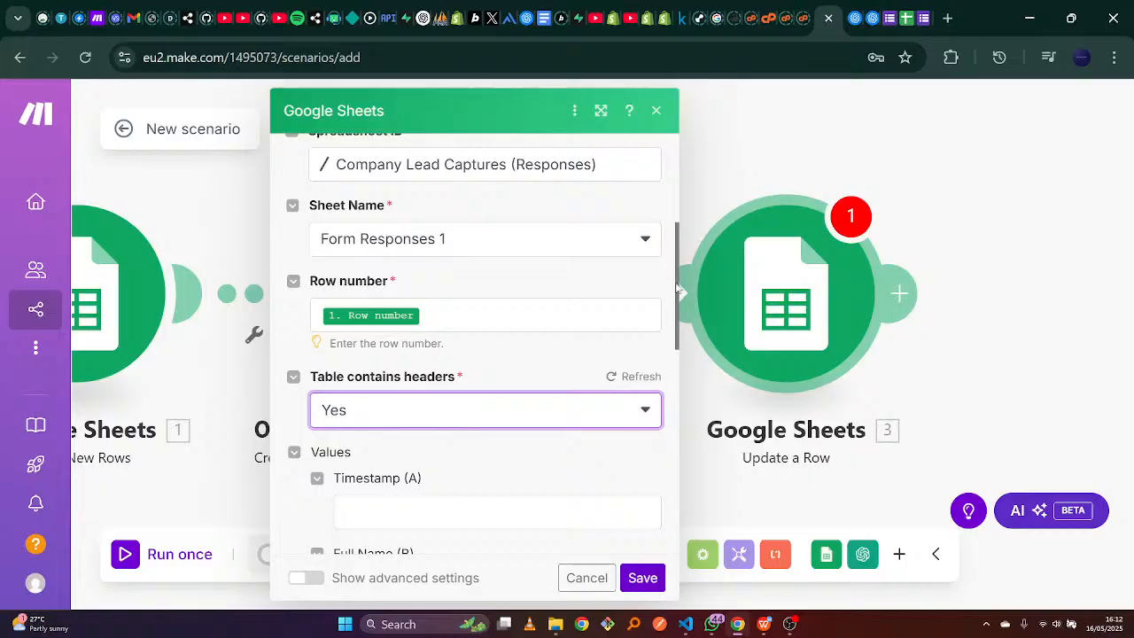
scroll(678, 291, down, 5)
scroll(653, 338, up, 3)
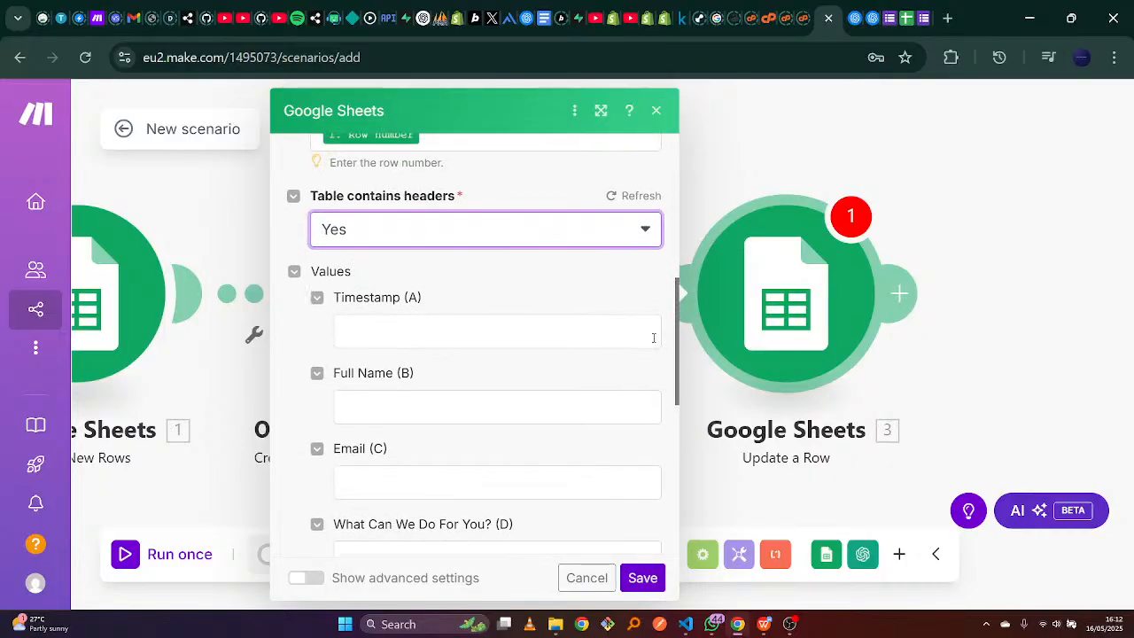
Fill Timestamp (A) with the 'now' current date and time variable.
click(429, 337)
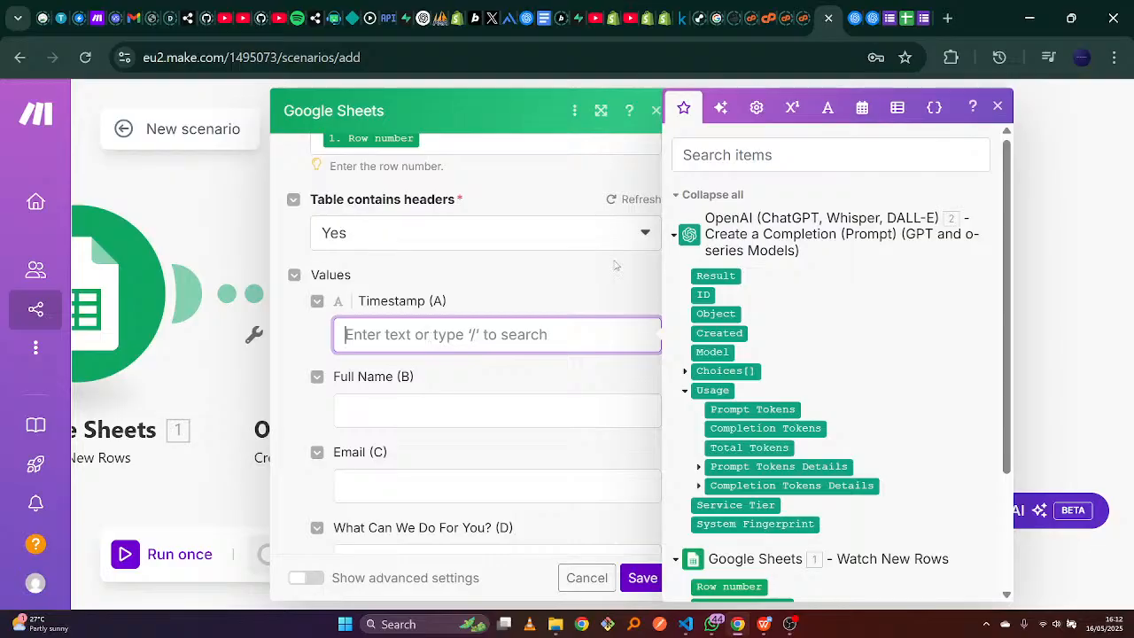
click(865, 108)
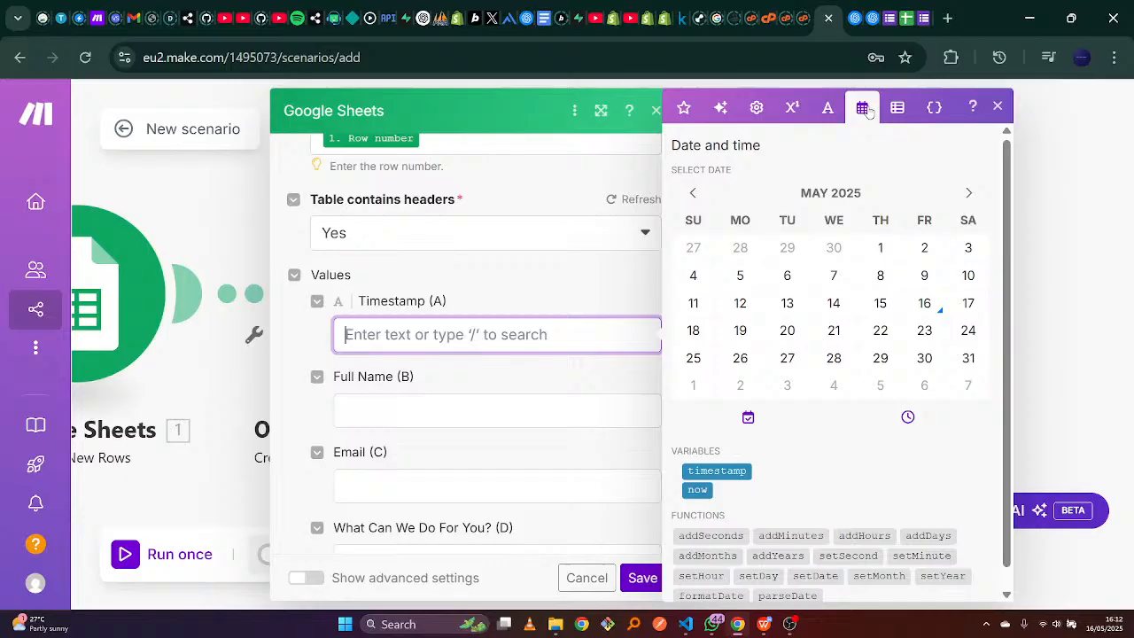
click(698, 490)
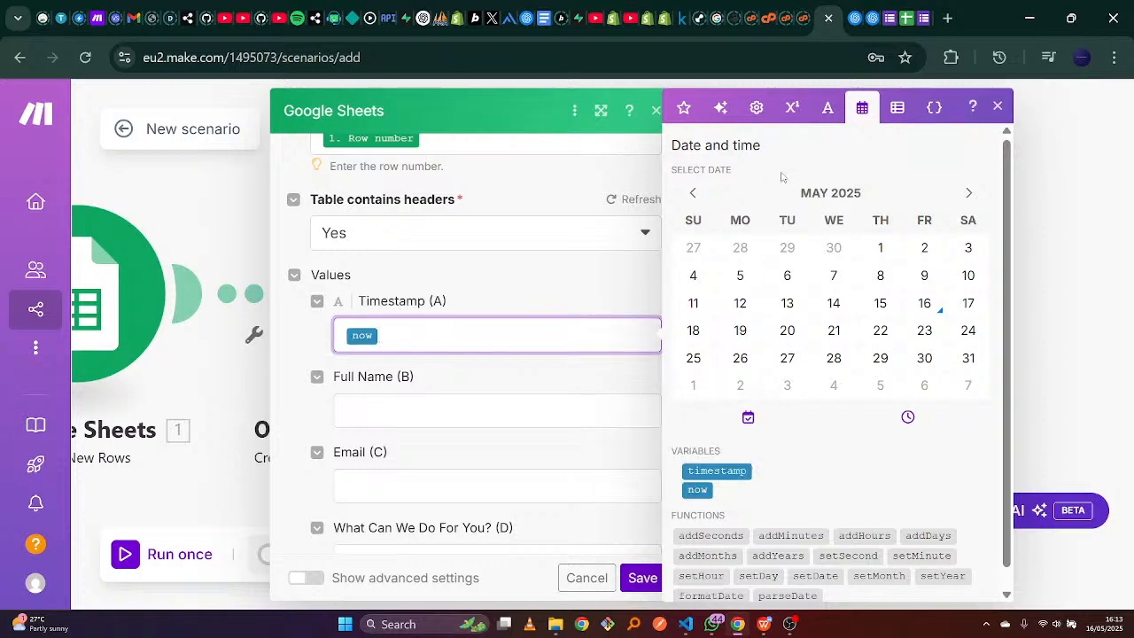
click(546, 269)
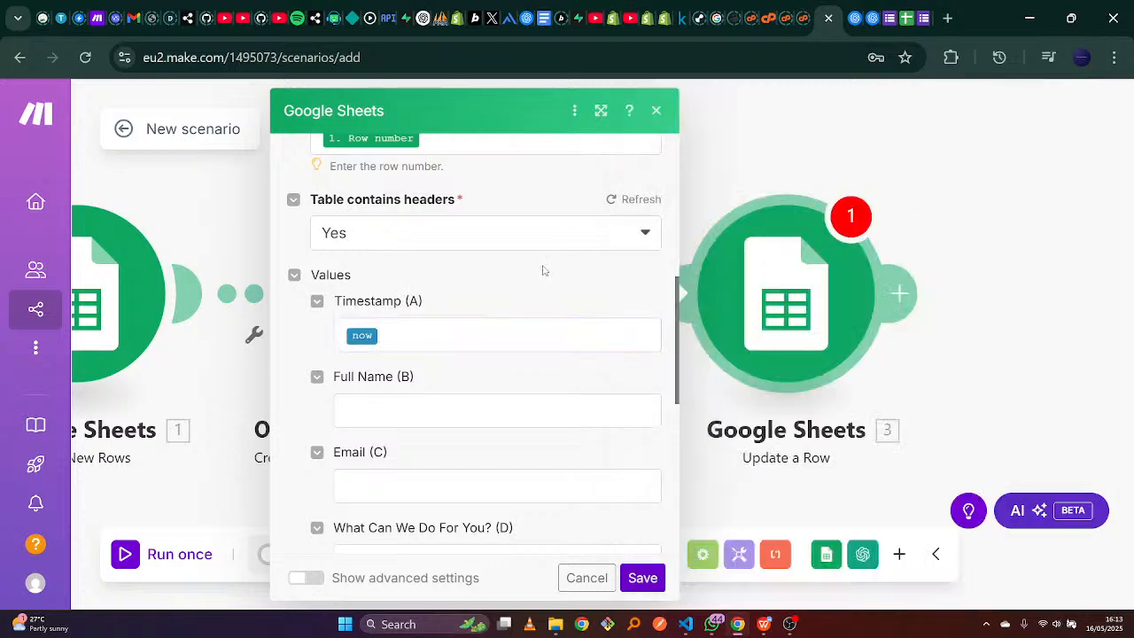
drag(679, 301, 651, 386)
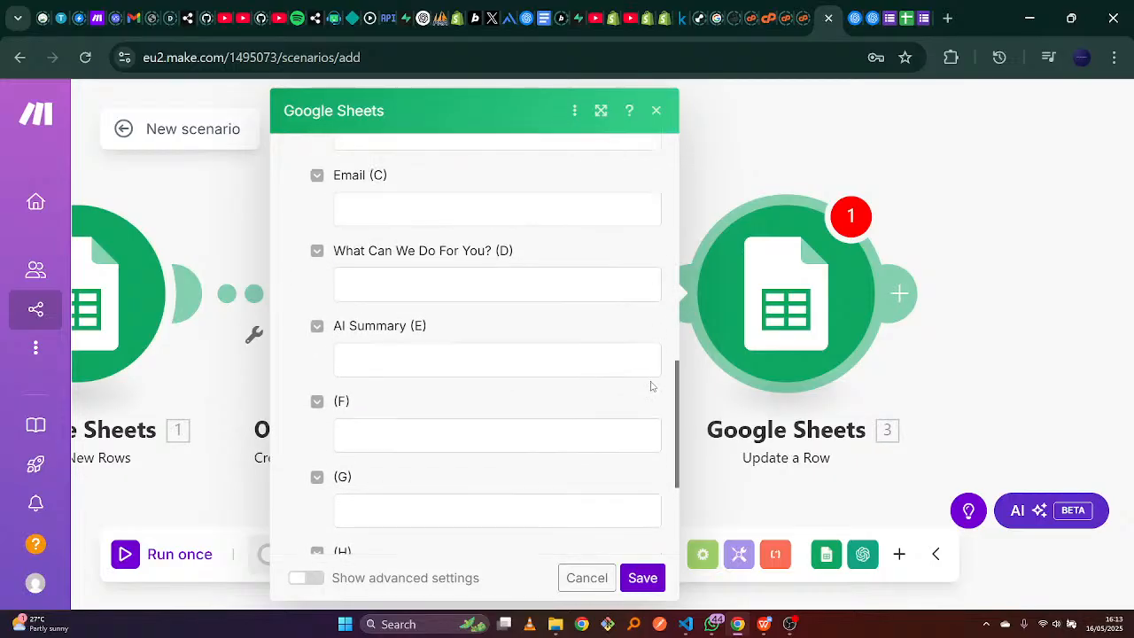
click(450, 357)
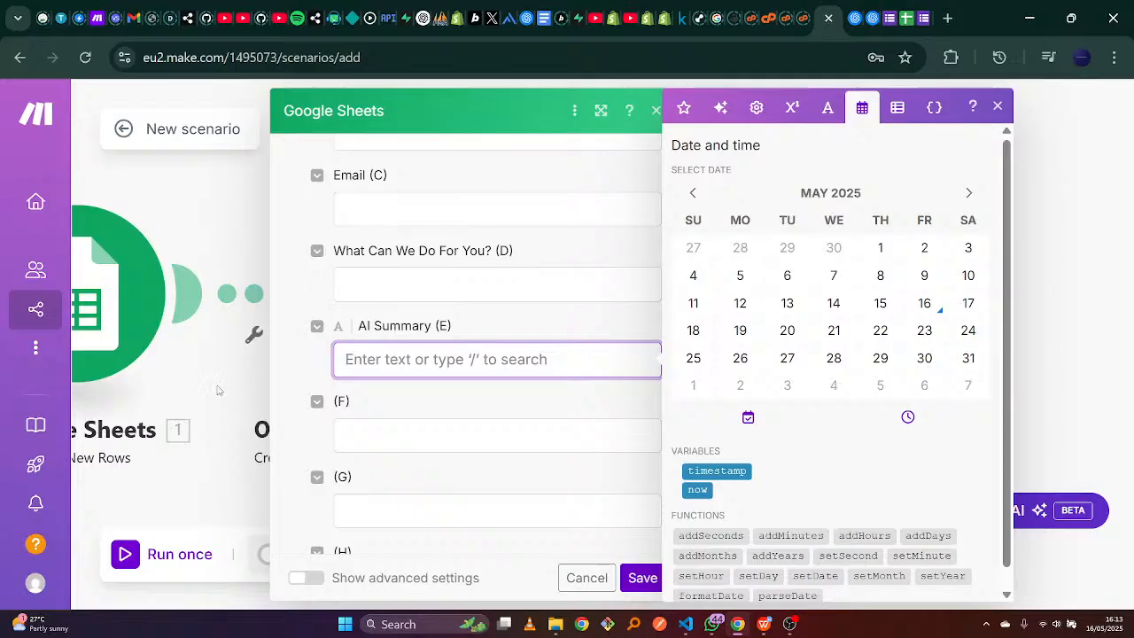
Map OpenAI's Choices[] > Message > Content into the AI Summary (E) field.
click(683, 108)
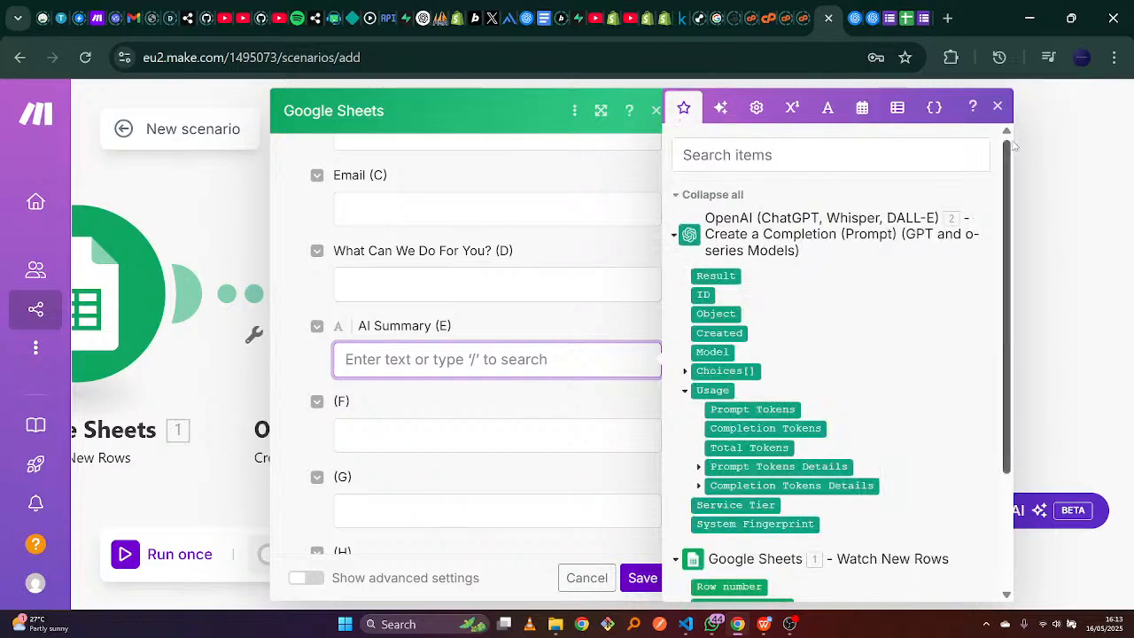
drag(1011, 147, 1015, 232)
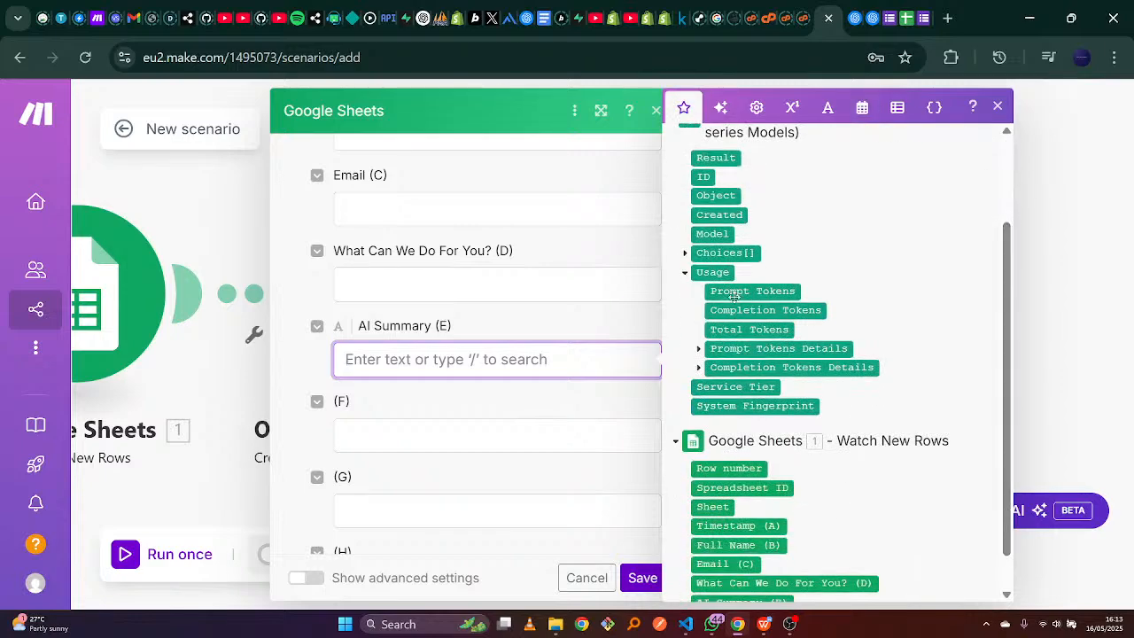
click(685, 255)
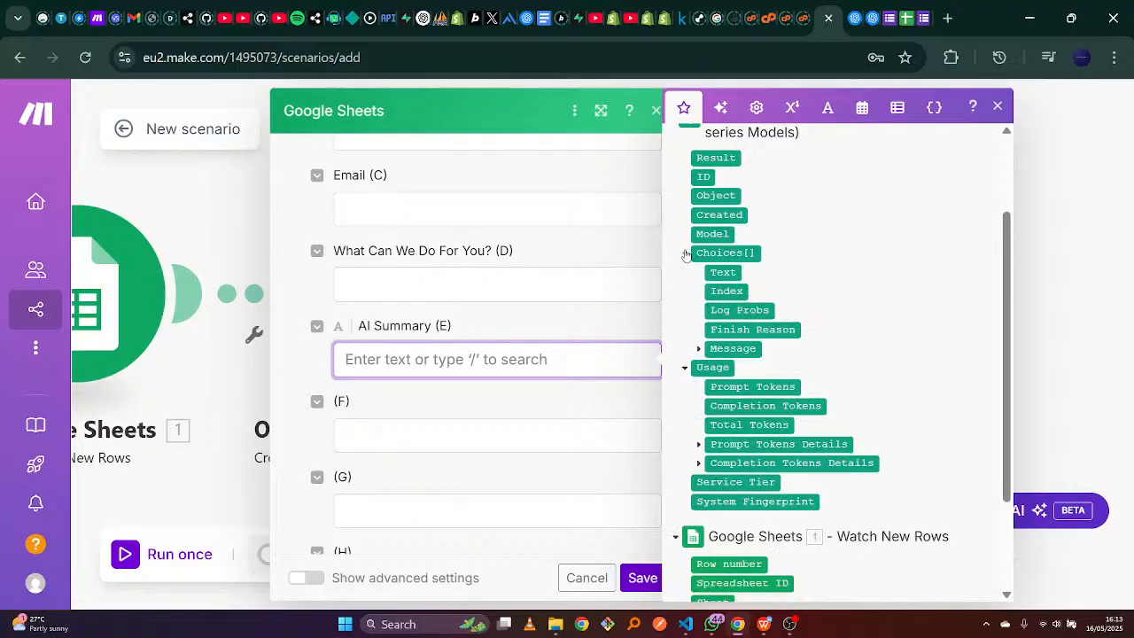
click(699, 350)
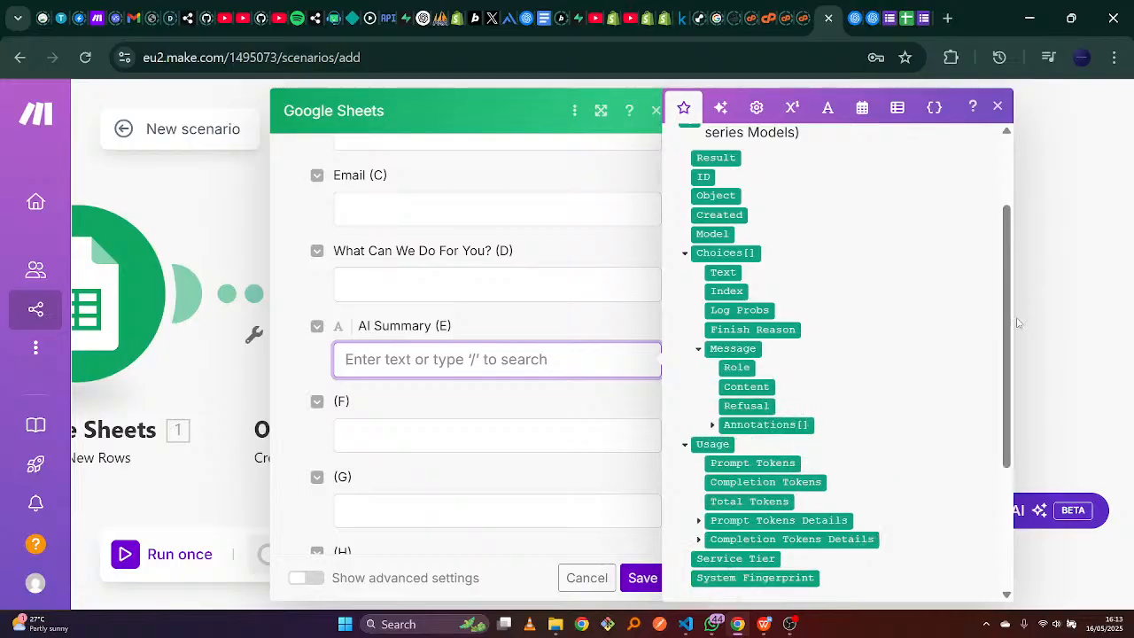
scroll(735, 223, up, 3)
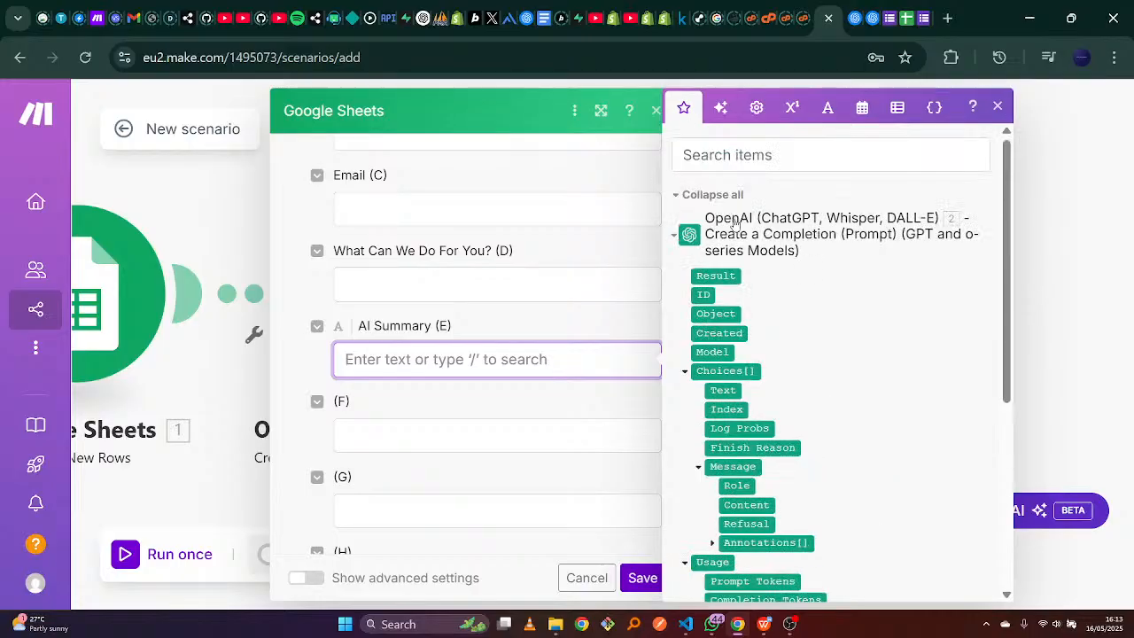
drag(1006, 224, 1007, 341)
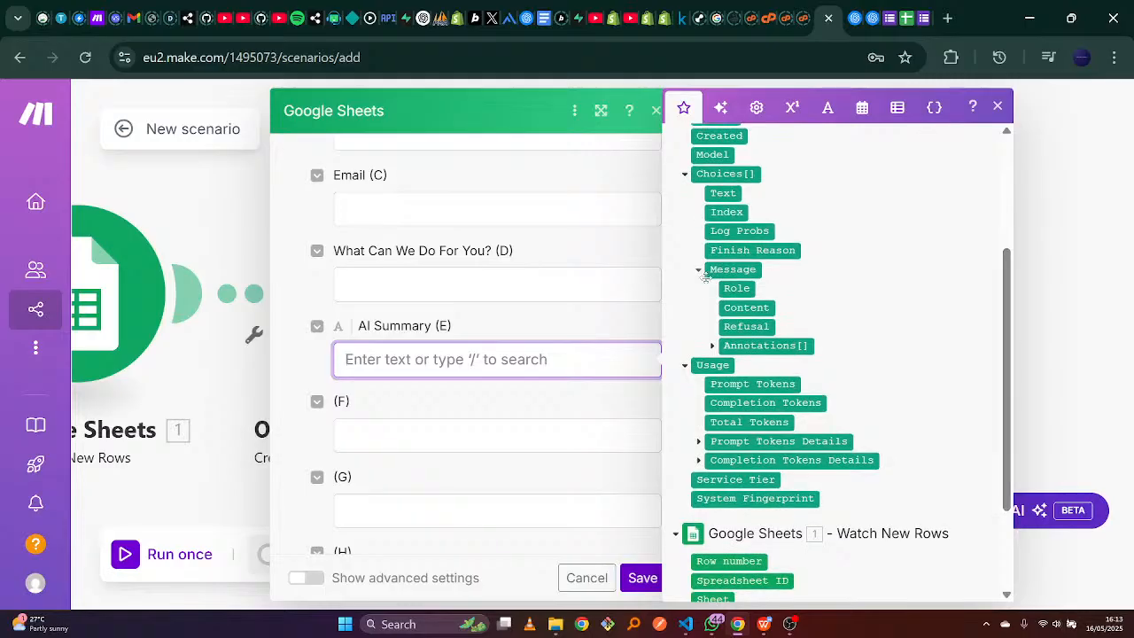
click(747, 307)
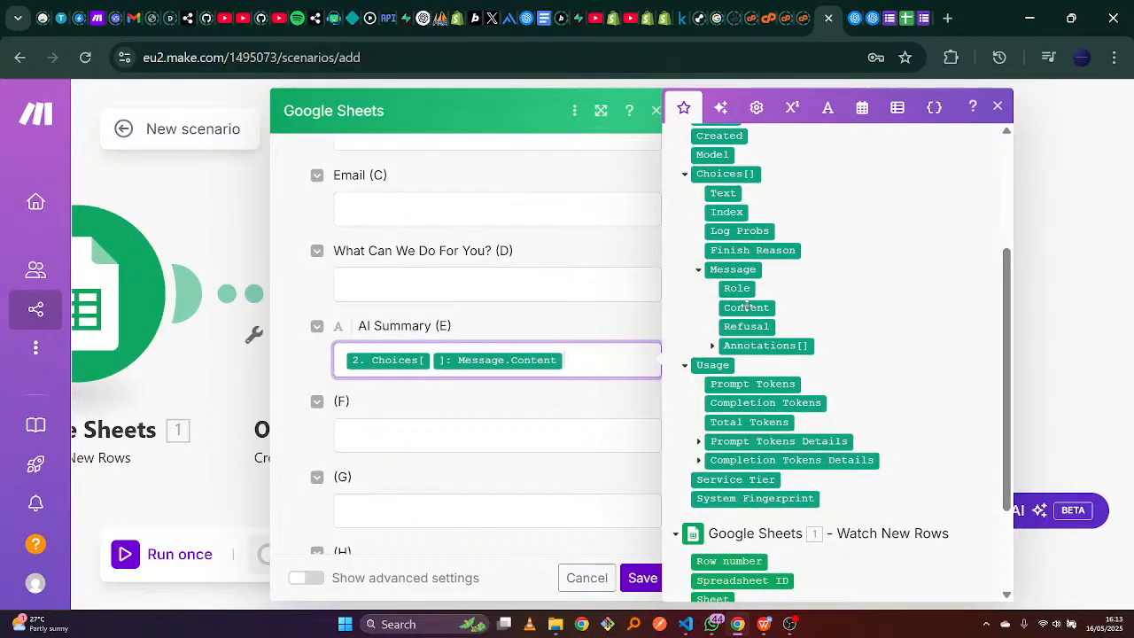
click(562, 399)
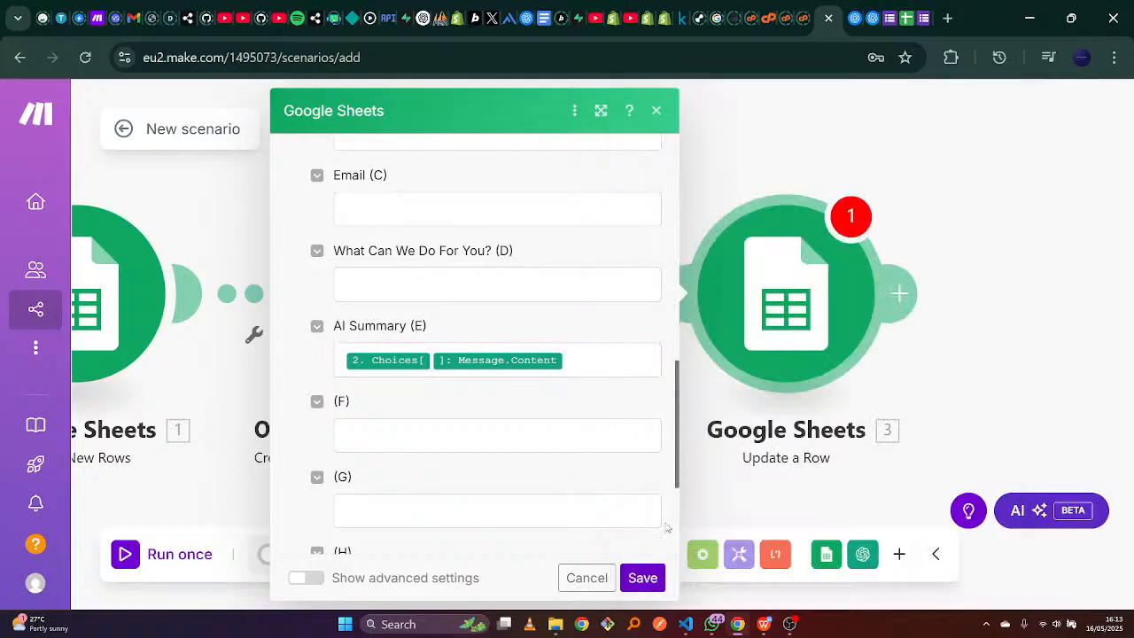
Save the Update a Row module and return to the three-module scenario canvas.
scroll(676, 481, down, 3)
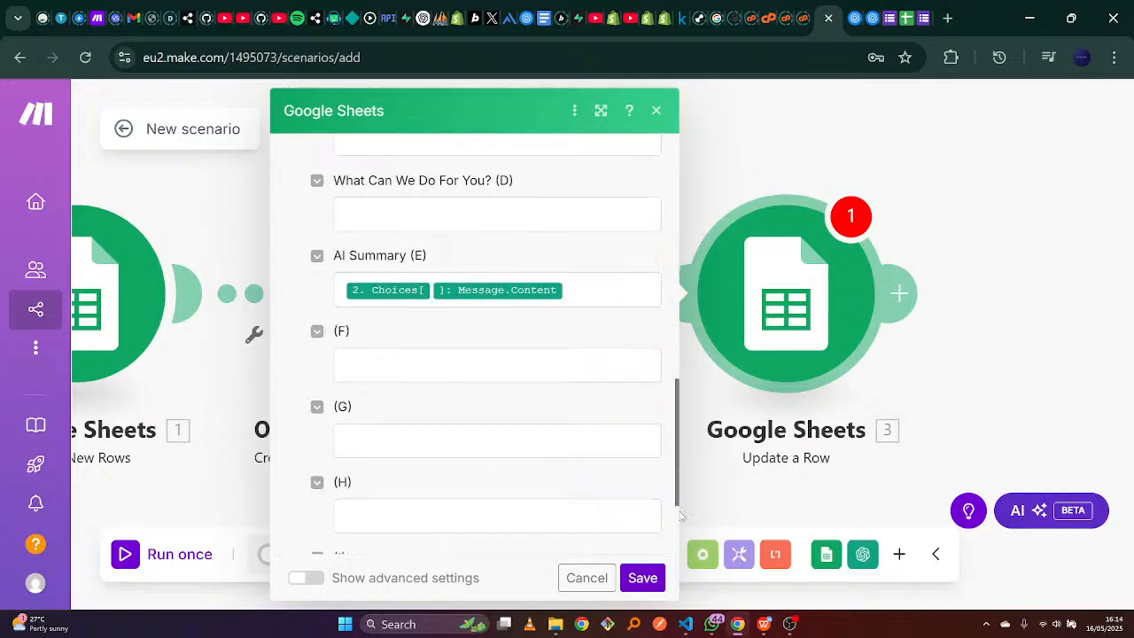
click(659, 577)
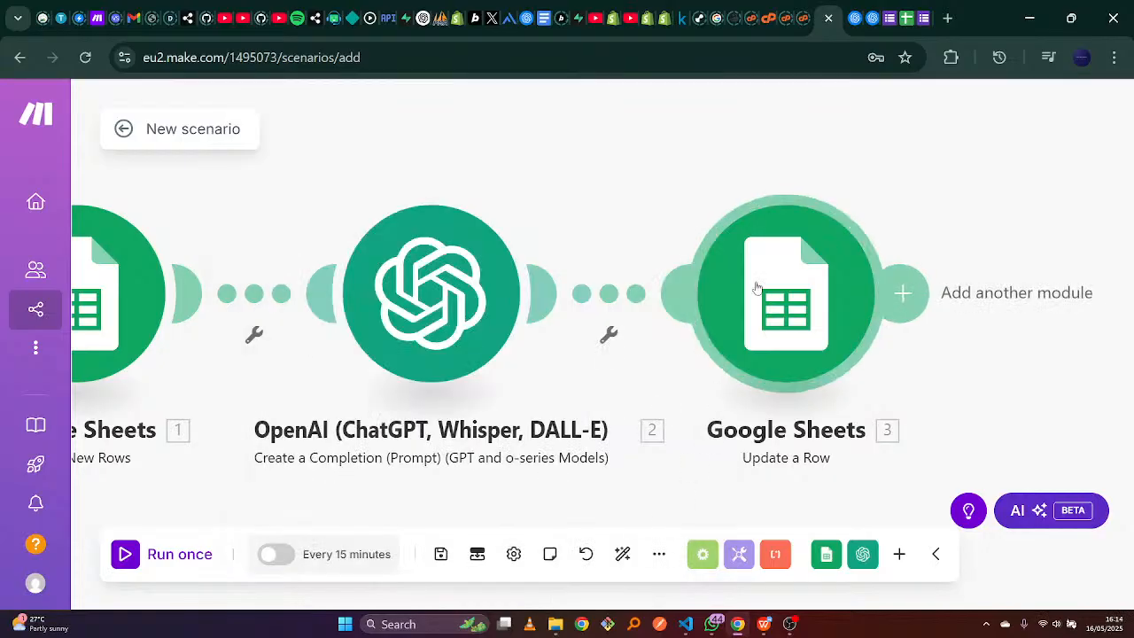
drag(608, 177, 742, 156)
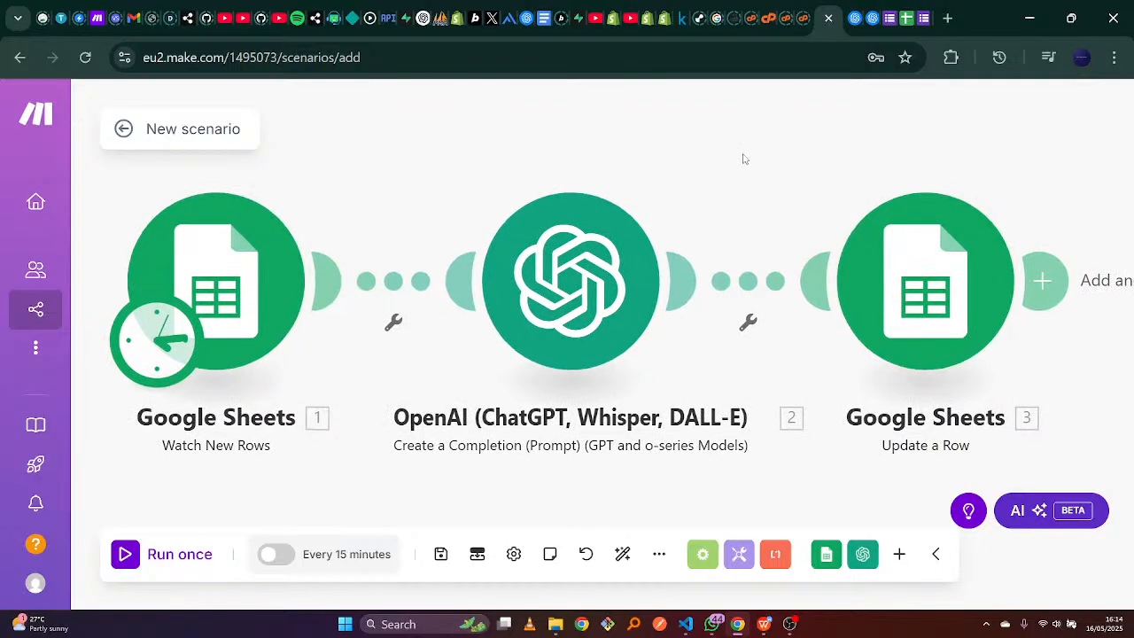
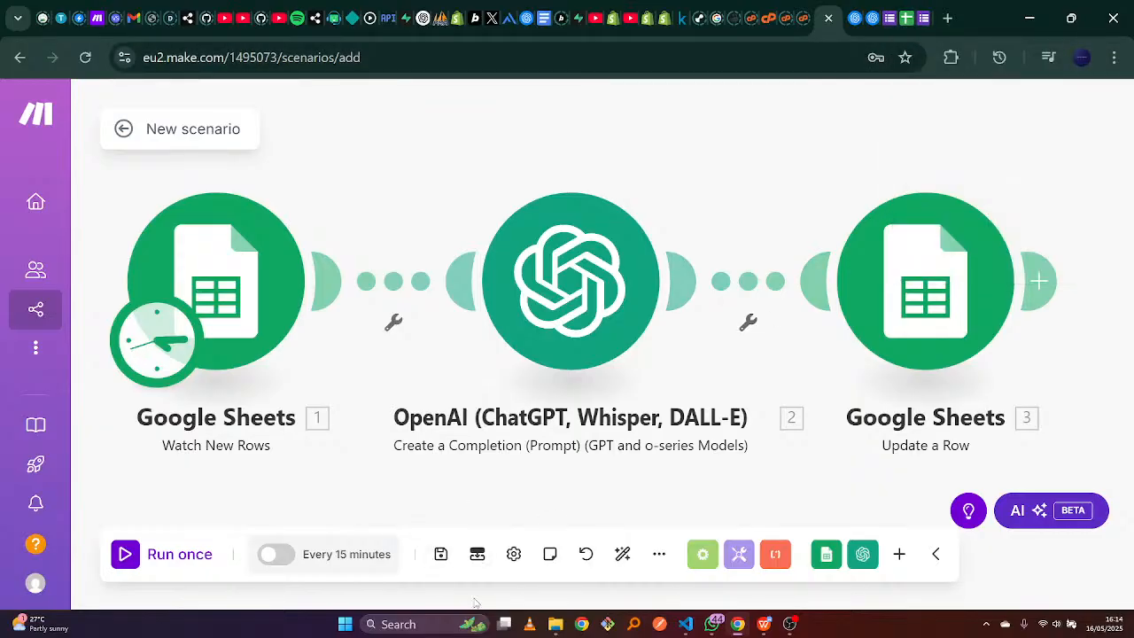
Save the three-module scenario and review the Watch New Rows trigger's run details.
click(130, 561)
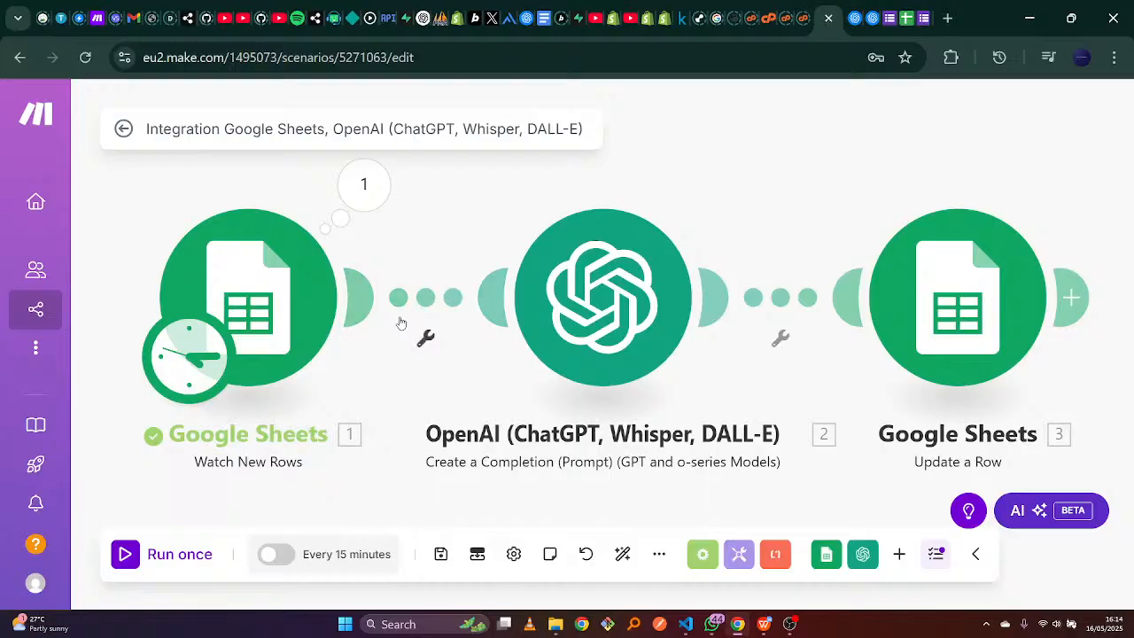
click(364, 187)
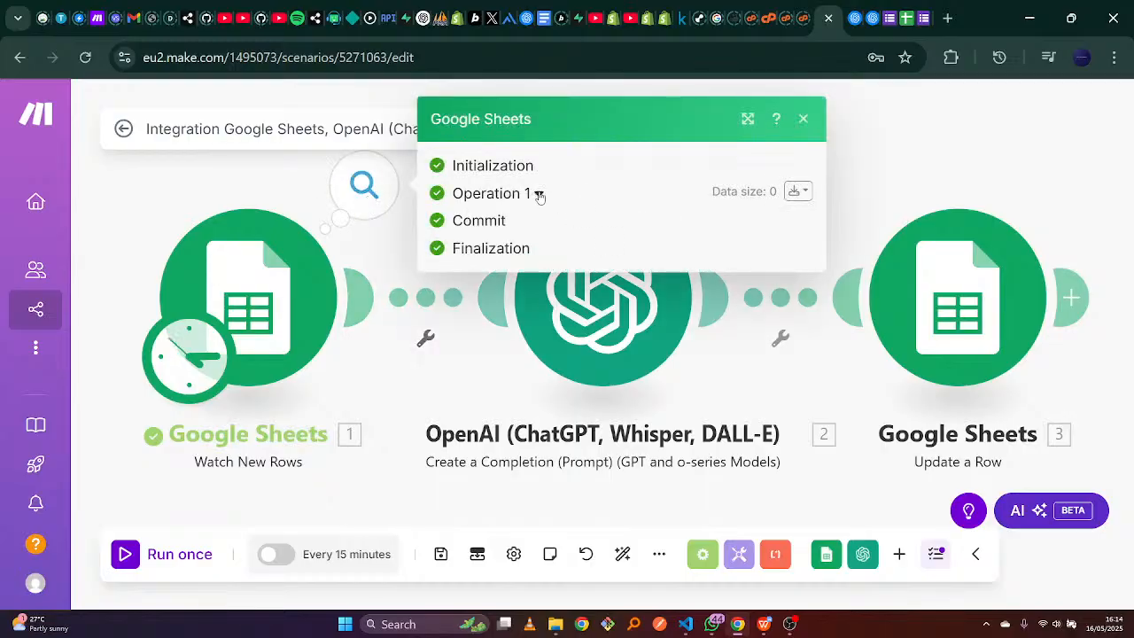
click(804, 120)
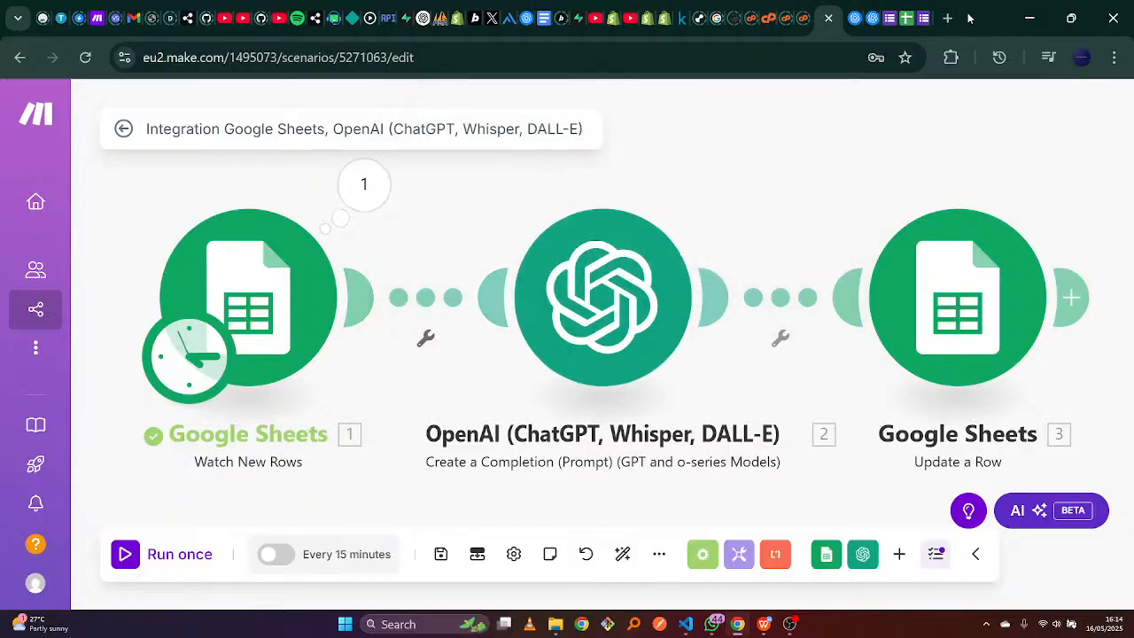
click(923, 9)
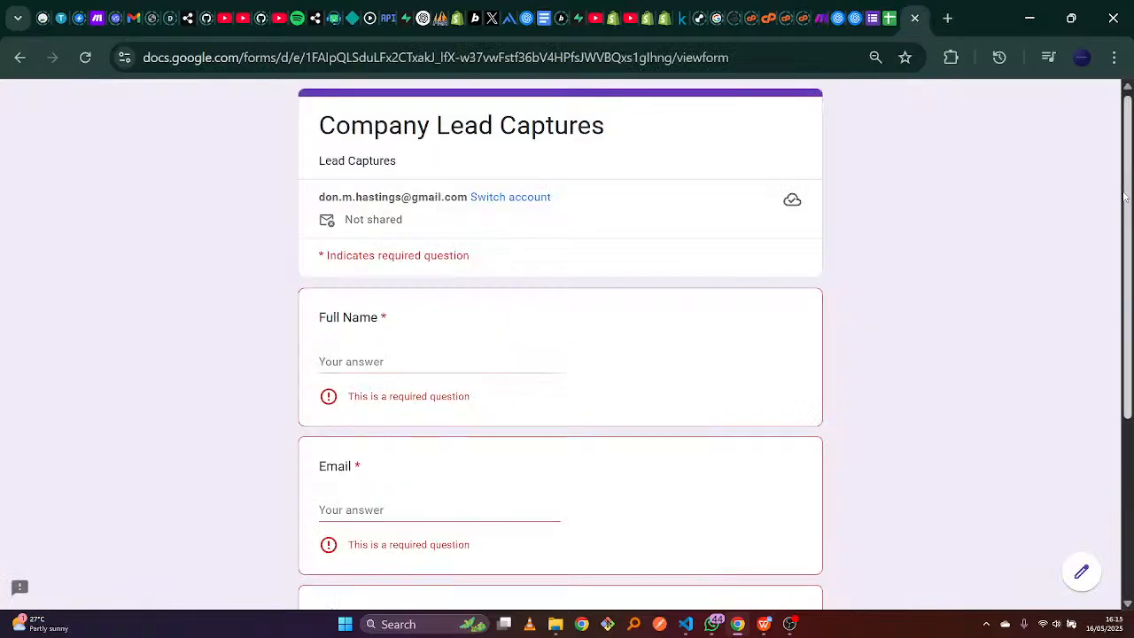
drag(1126, 196, 1101, 160)
click(889, 11)
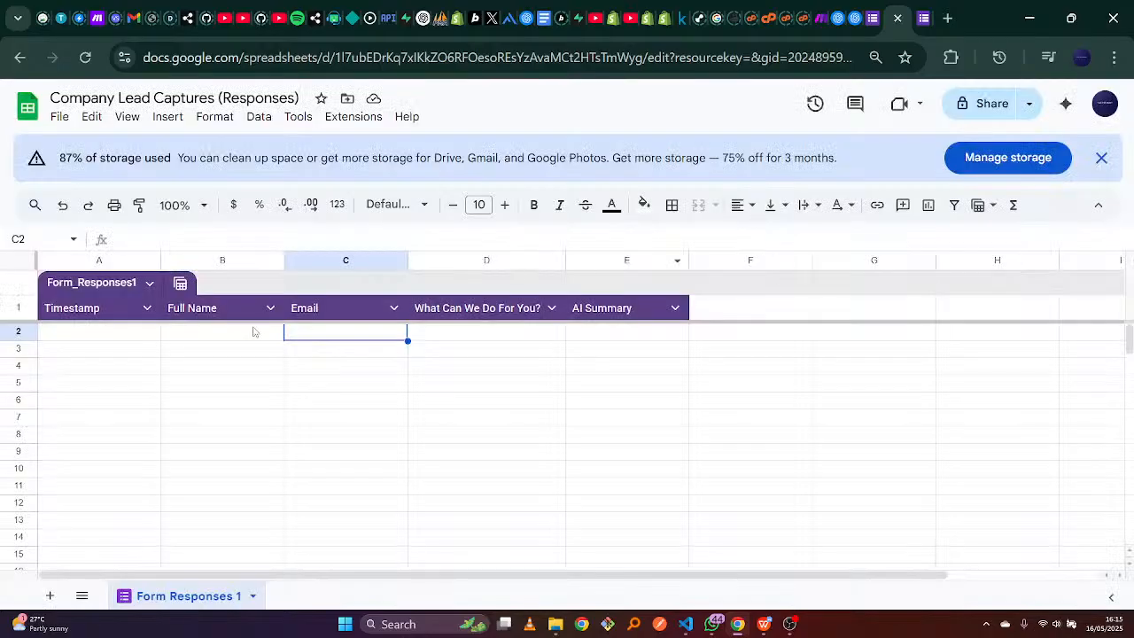
click(134, 336)
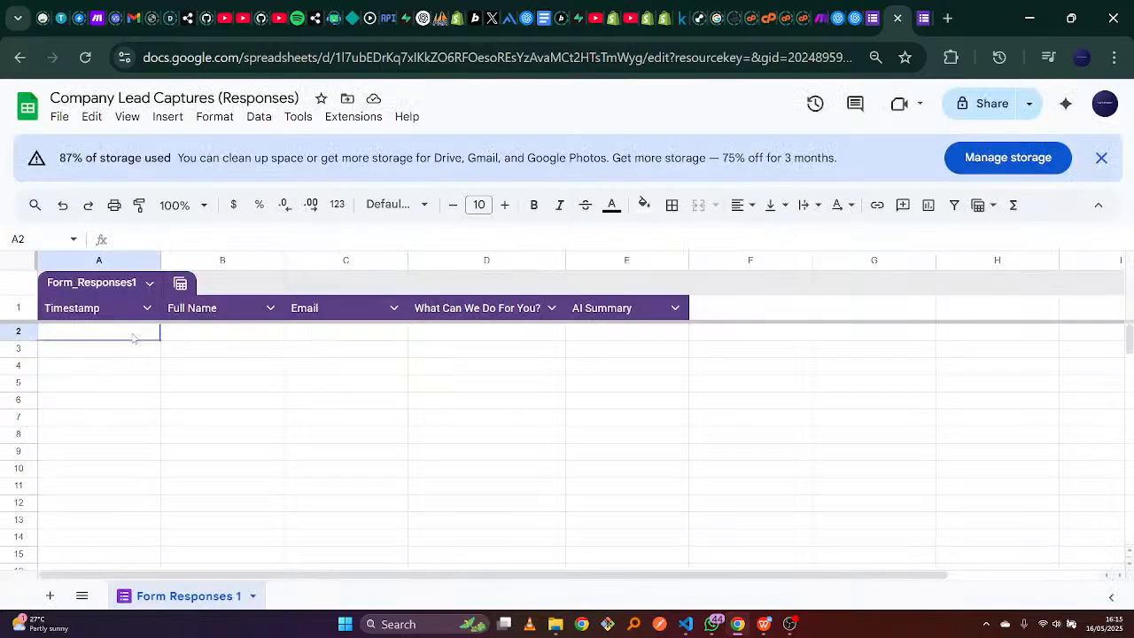
click(192, 334)
click(309, 342)
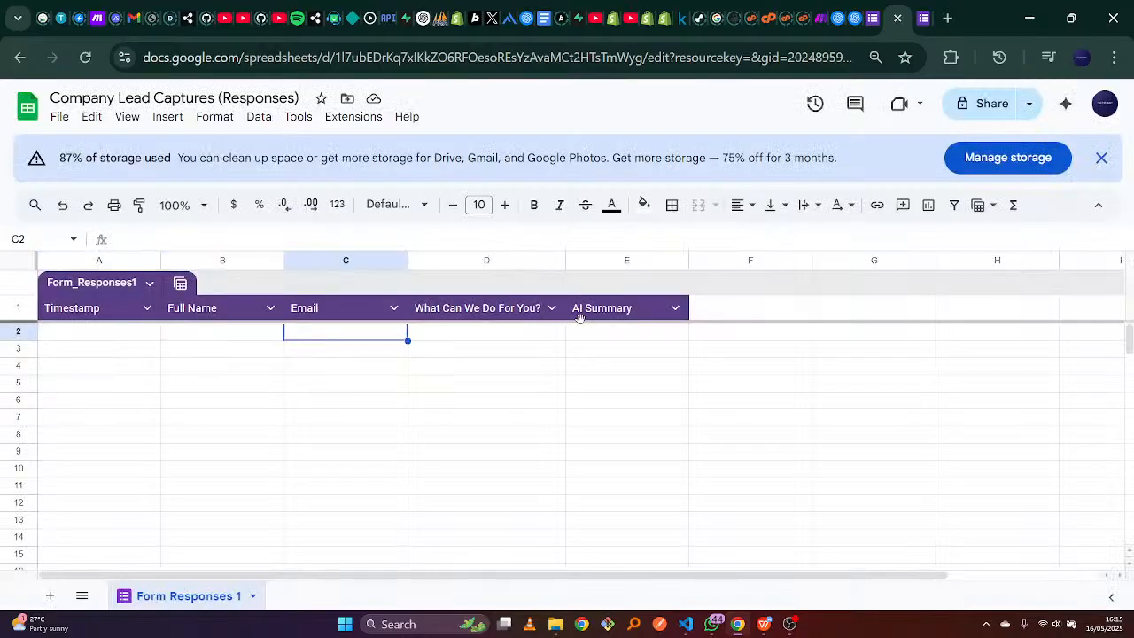
click(524, 338)
click(614, 335)
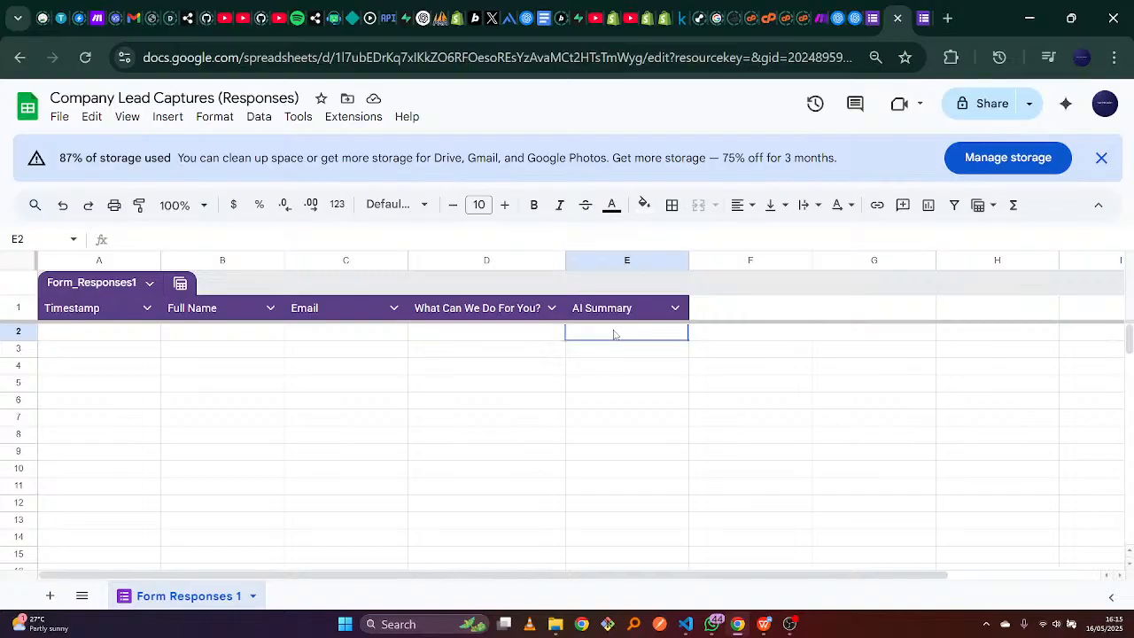
click(921, 7)
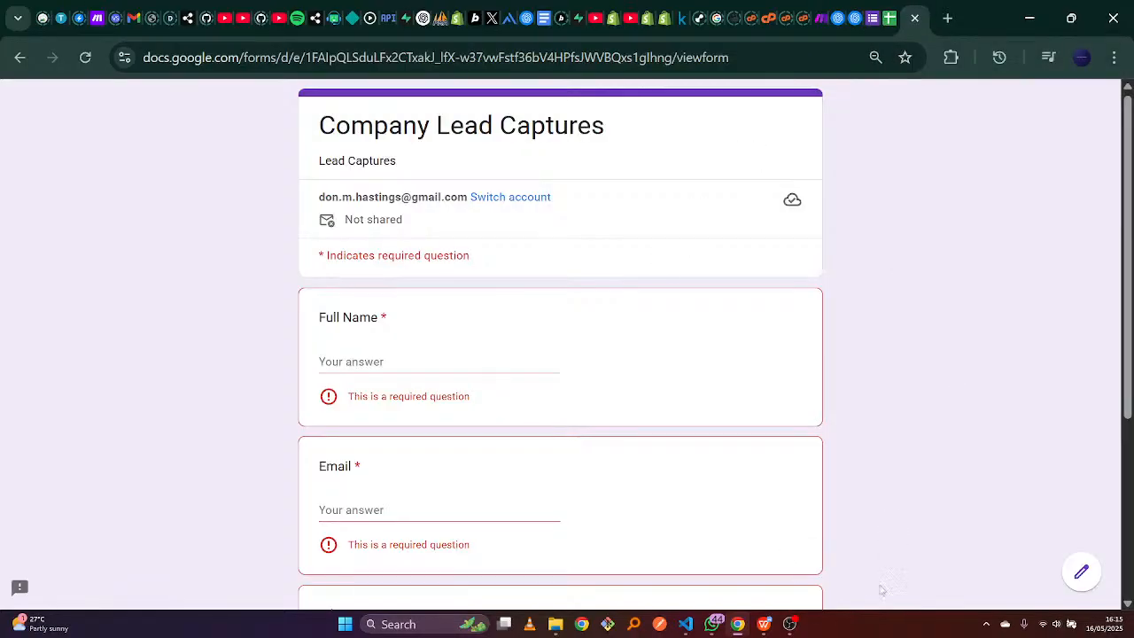
Copy the first lead's full name from the sample leads document into Full Name.
click(774, 623)
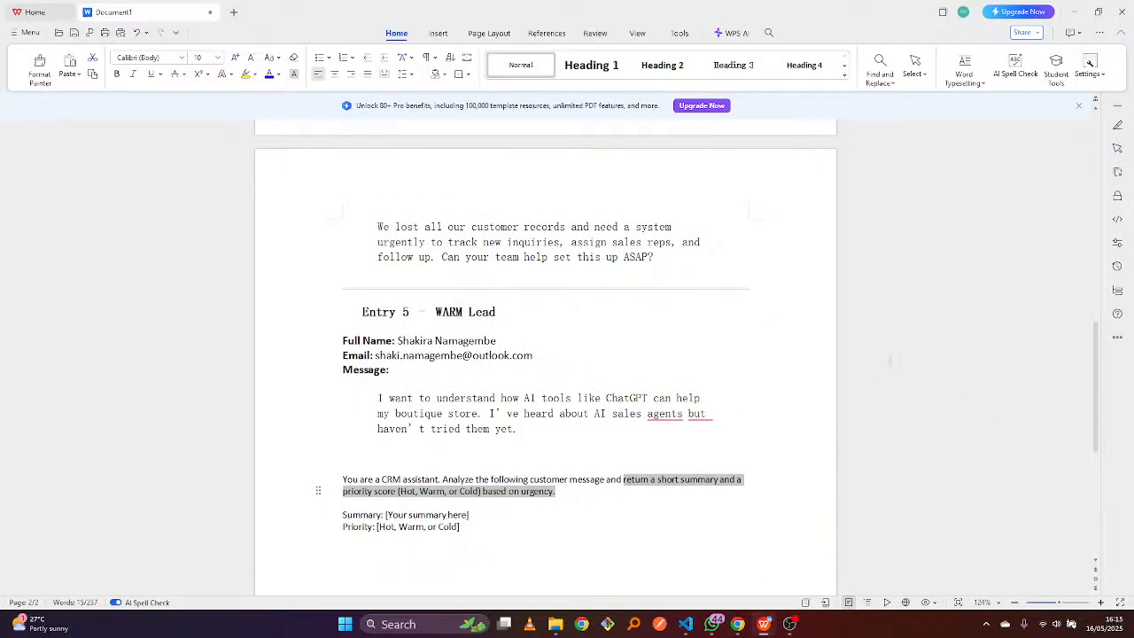
drag(1099, 390, 1095, 157)
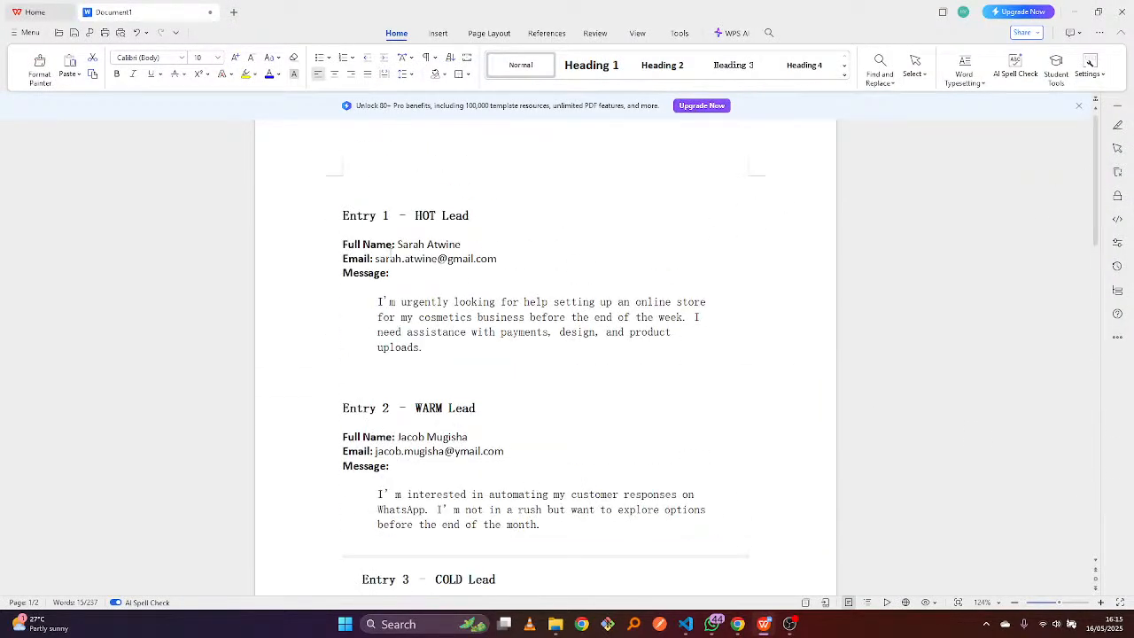
drag(398, 243, 461, 247)
key(ctrl+c)
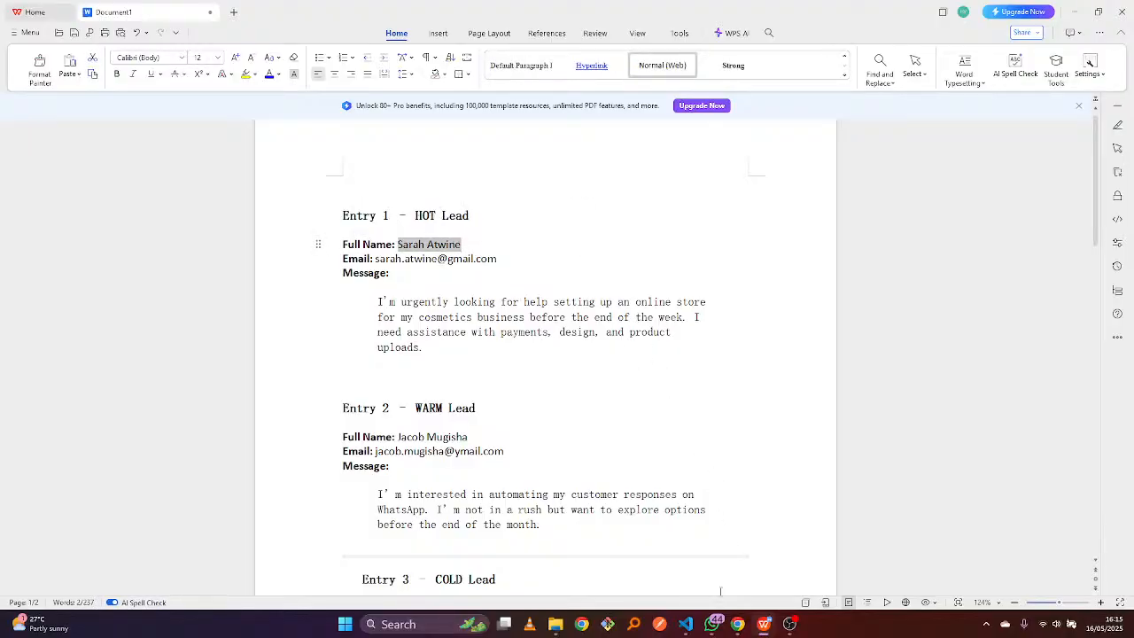
click(739, 631)
click(502, 358)
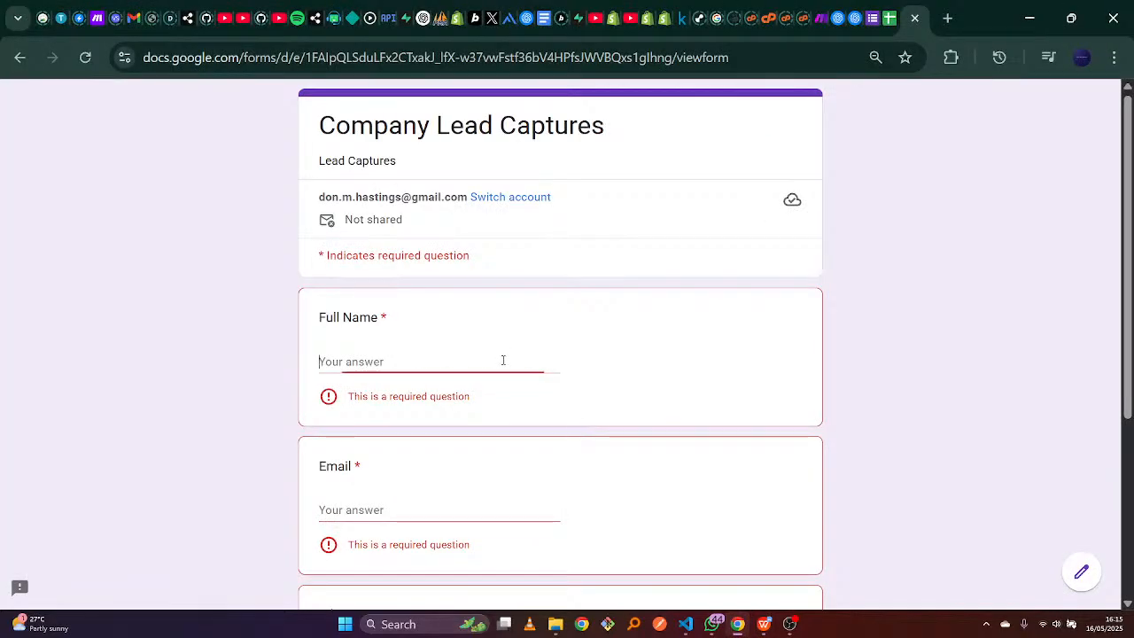
key(ctrl+v)
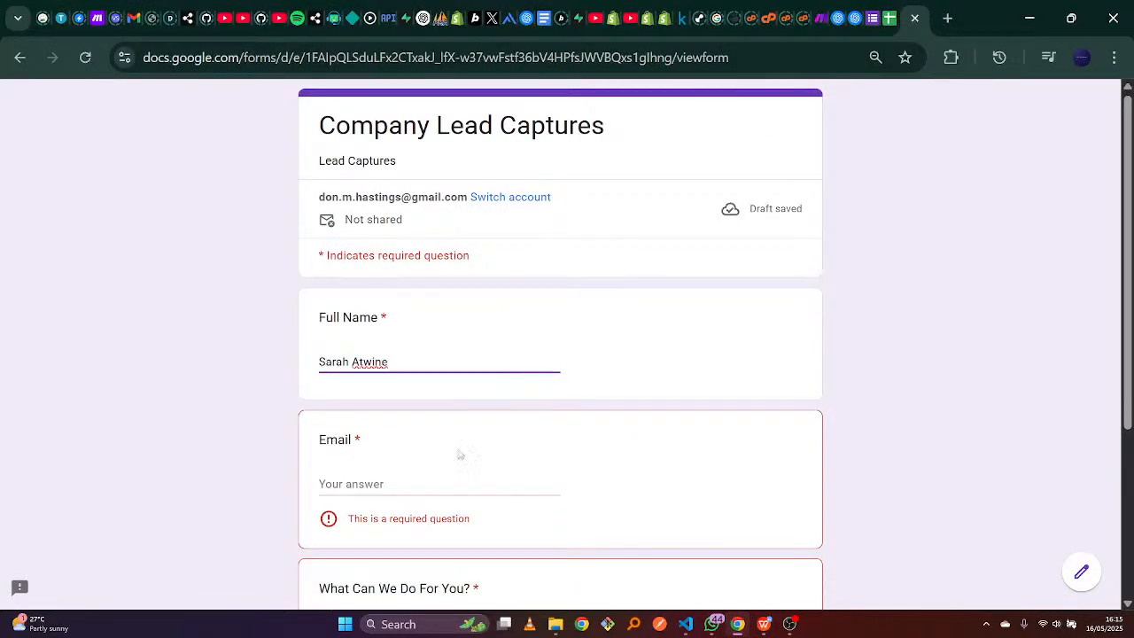
Copy the first lead's e-mail address from the document into the Email field.
click(435, 485)
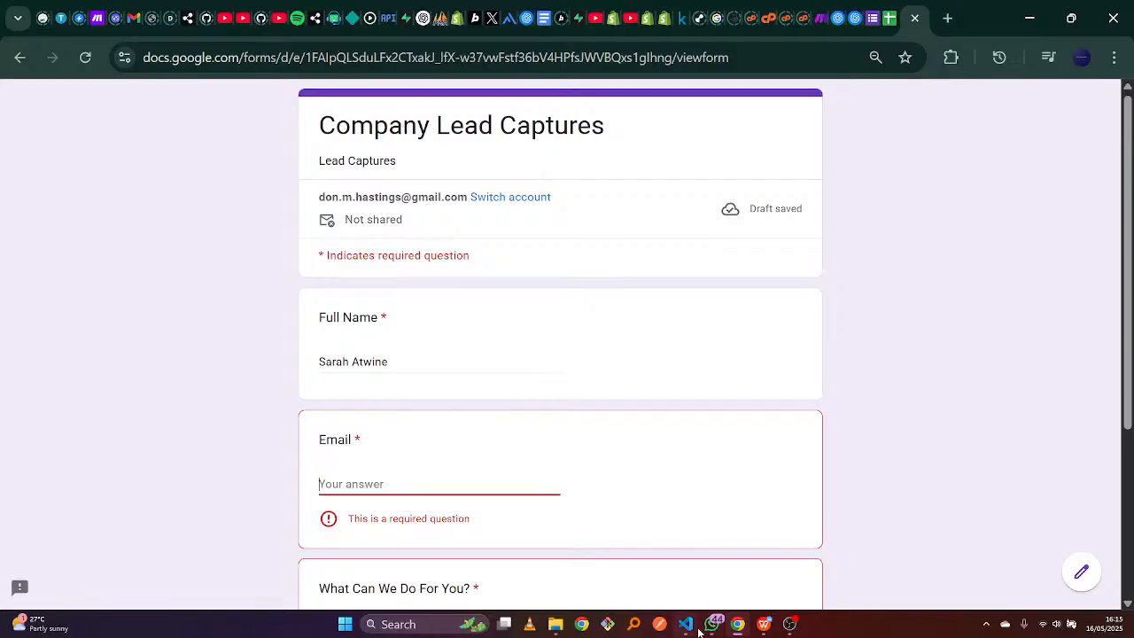
click(764, 624)
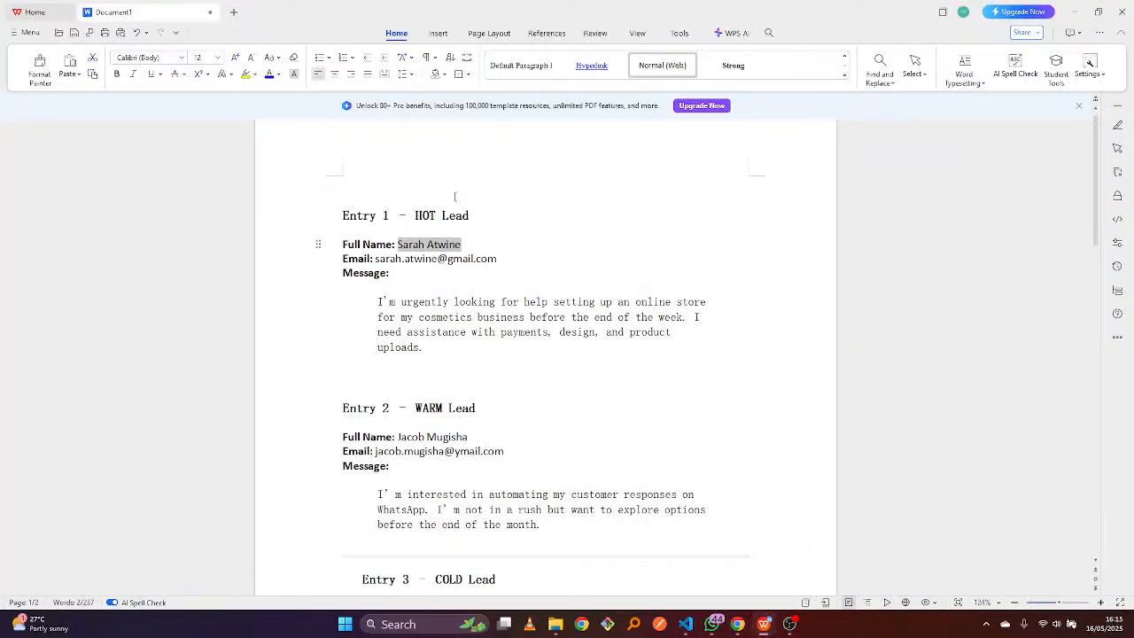
drag(375, 258, 497, 260)
key(ctrl+c)
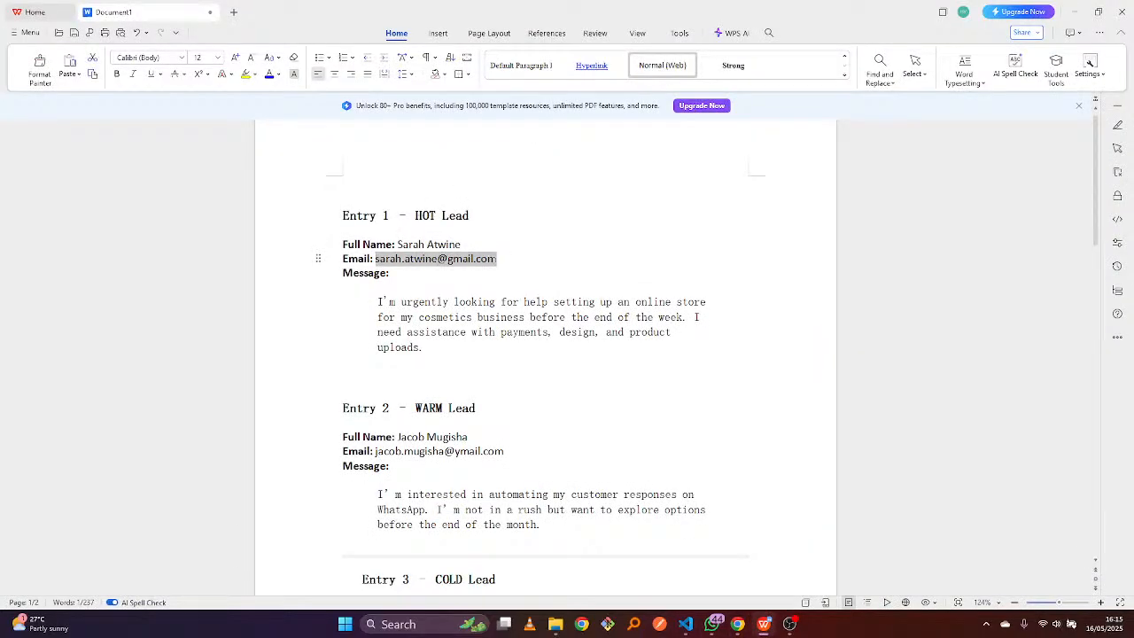
click(738, 623)
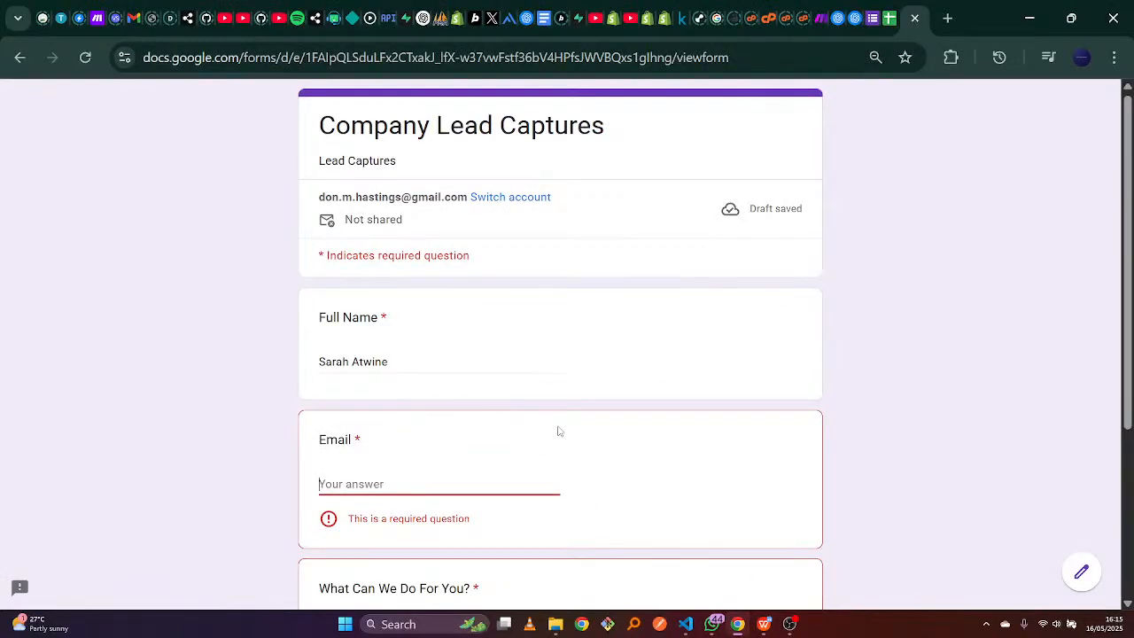
key(ctrl+v)
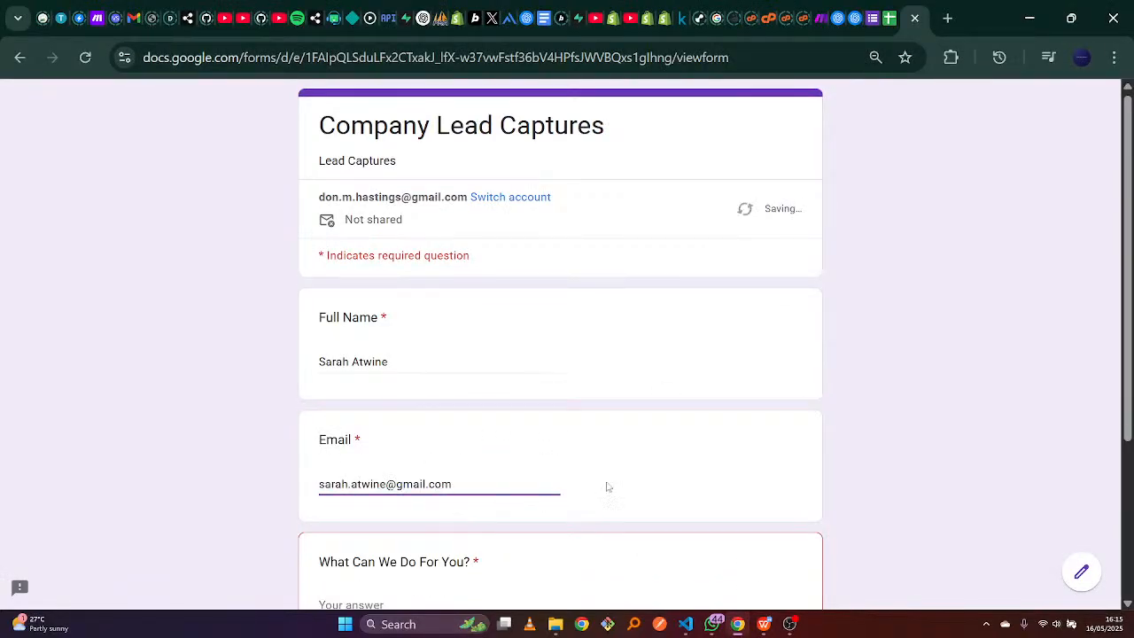
scroll(1040, 172, down, 2)
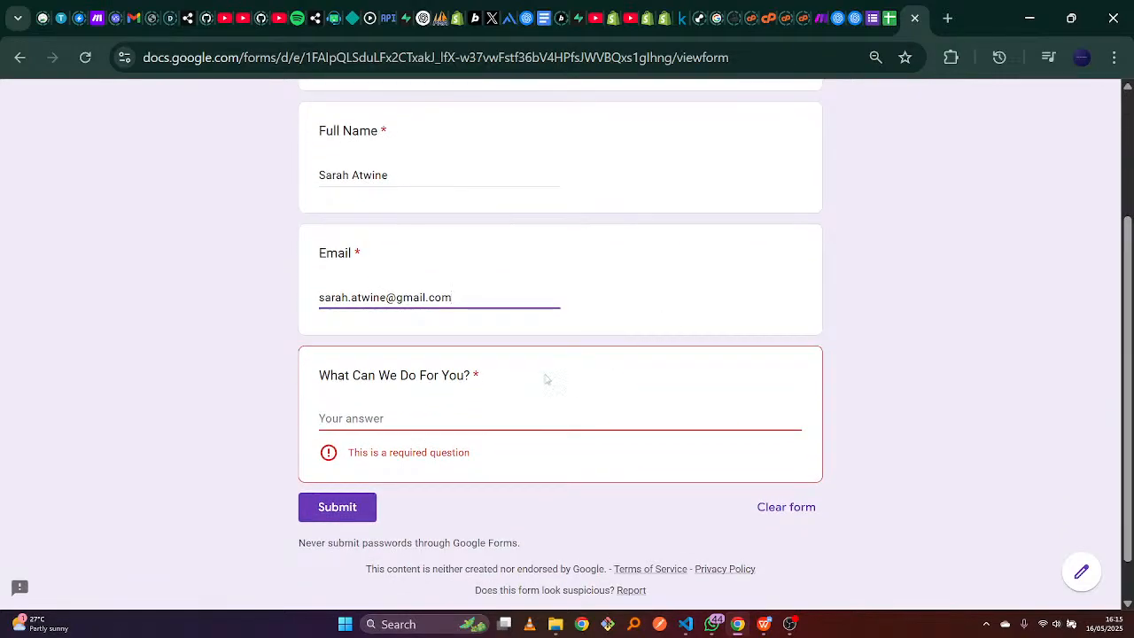
click(492, 420)
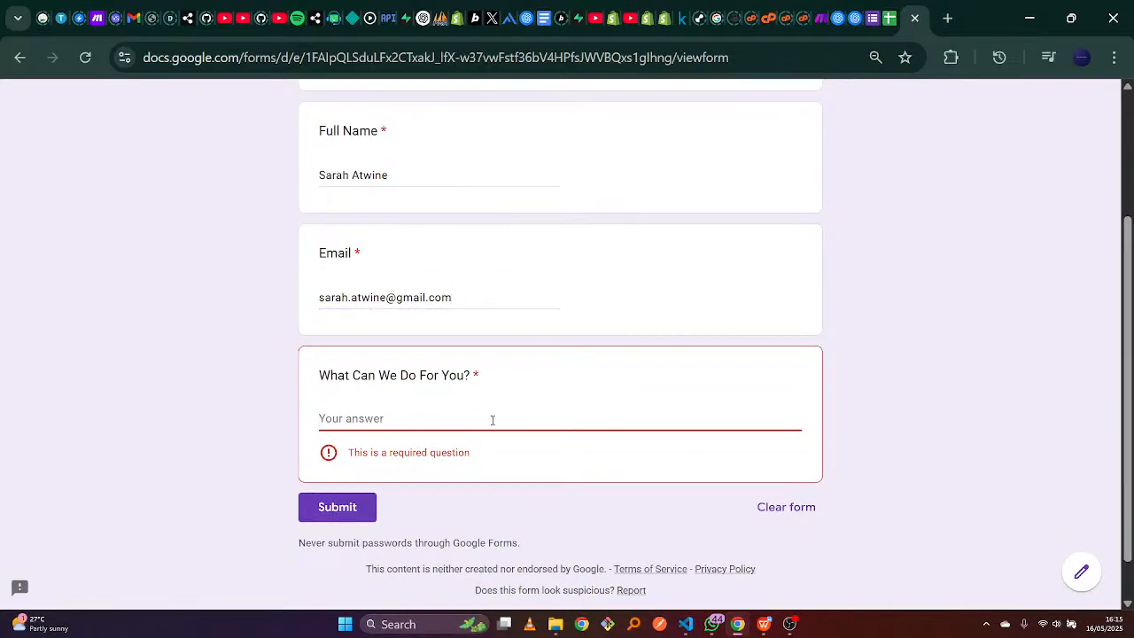
Paste Entry 1's online-store request into What Can We Do For You?
click(763, 623)
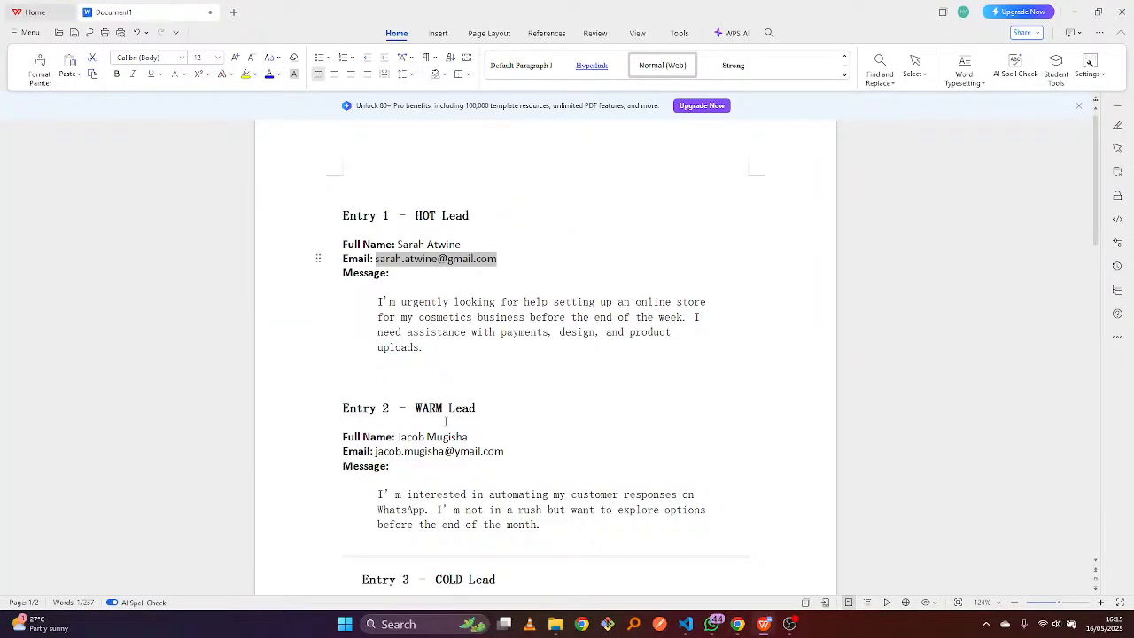
drag(379, 301, 424, 347)
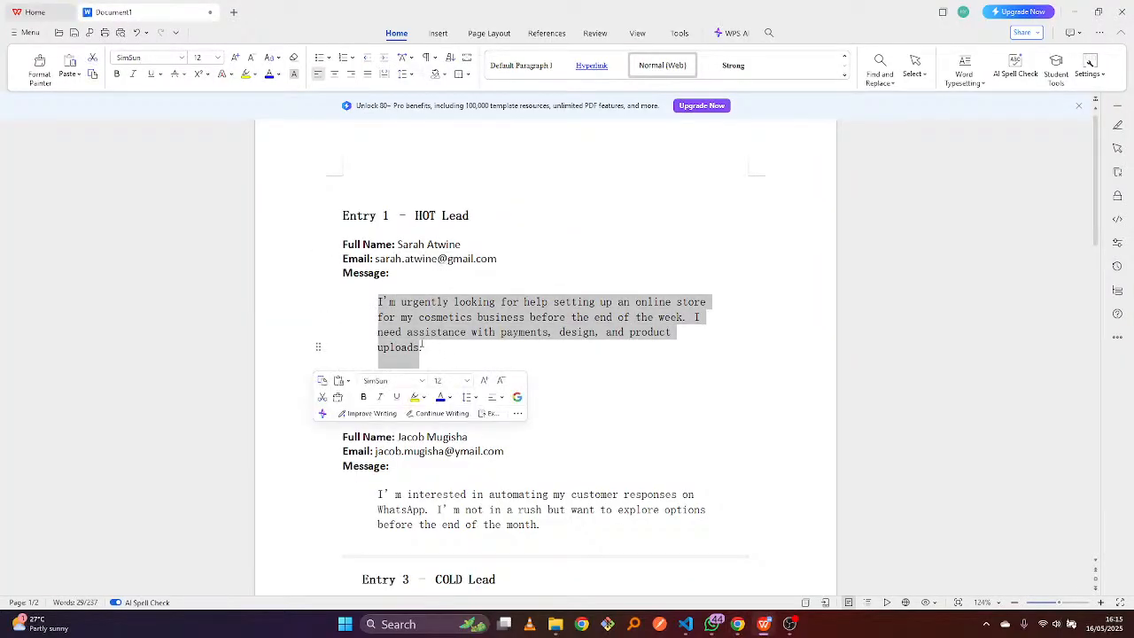
key(shift+Right)
key(ctrl+c)
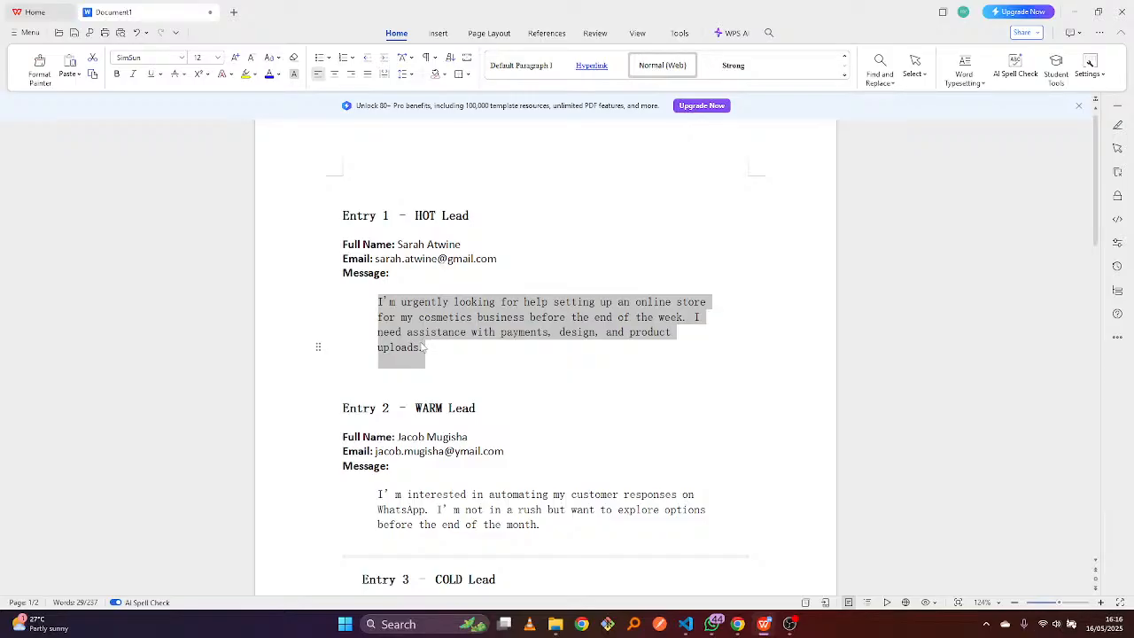
click(738, 624)
click(576, 426)
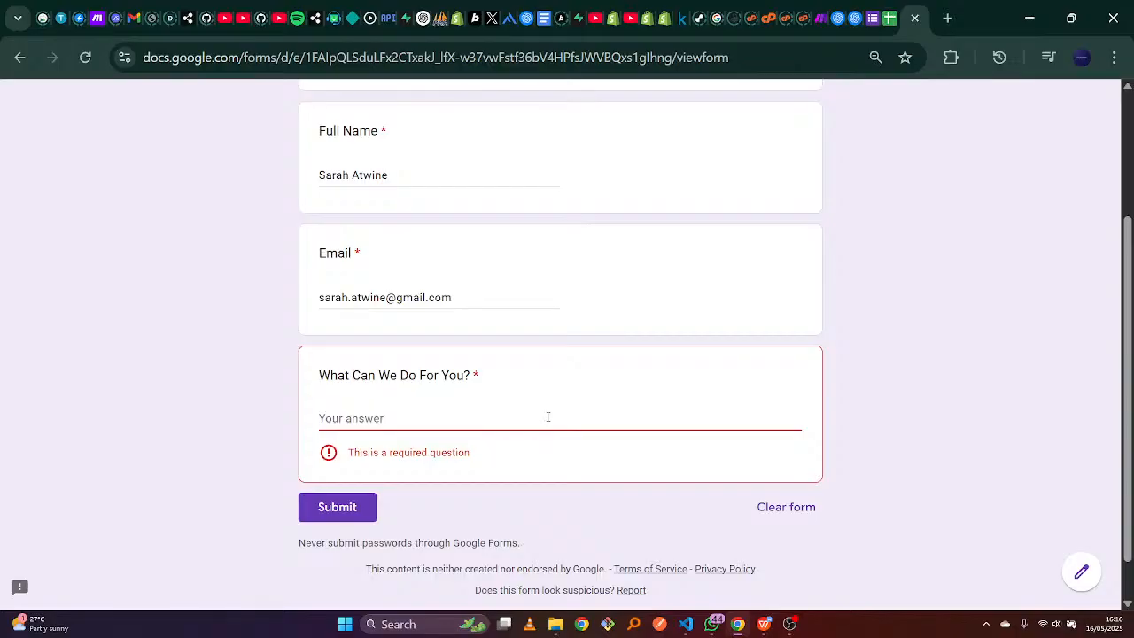
key(ctrl+v)
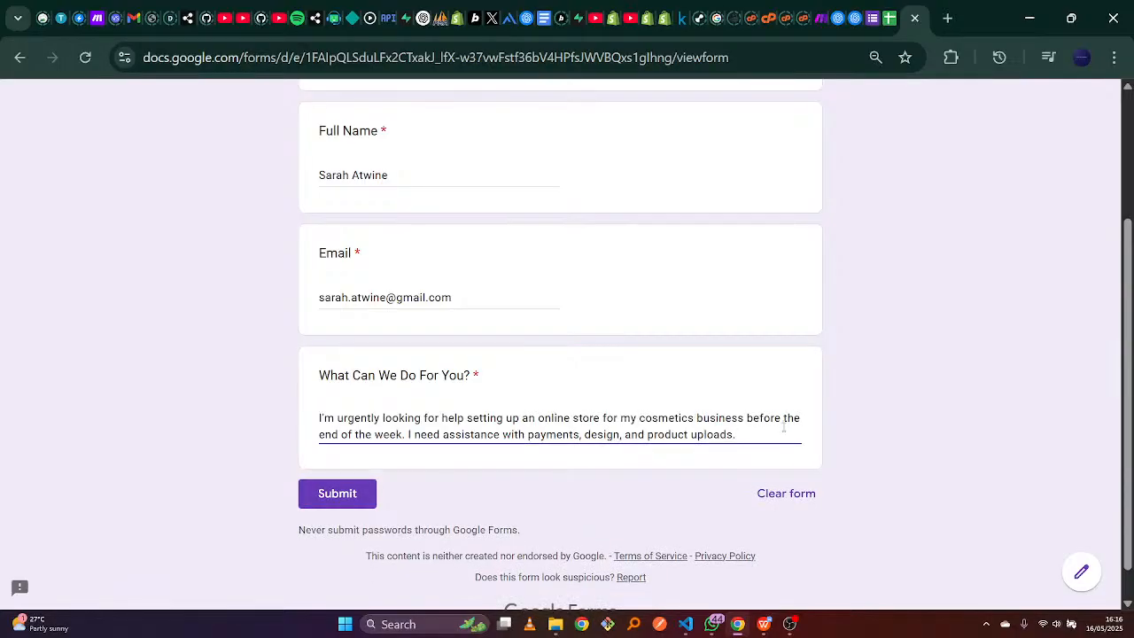
Submit the first lead's form response and return to the Make scenario.
scroll(560, 344, up, 3)
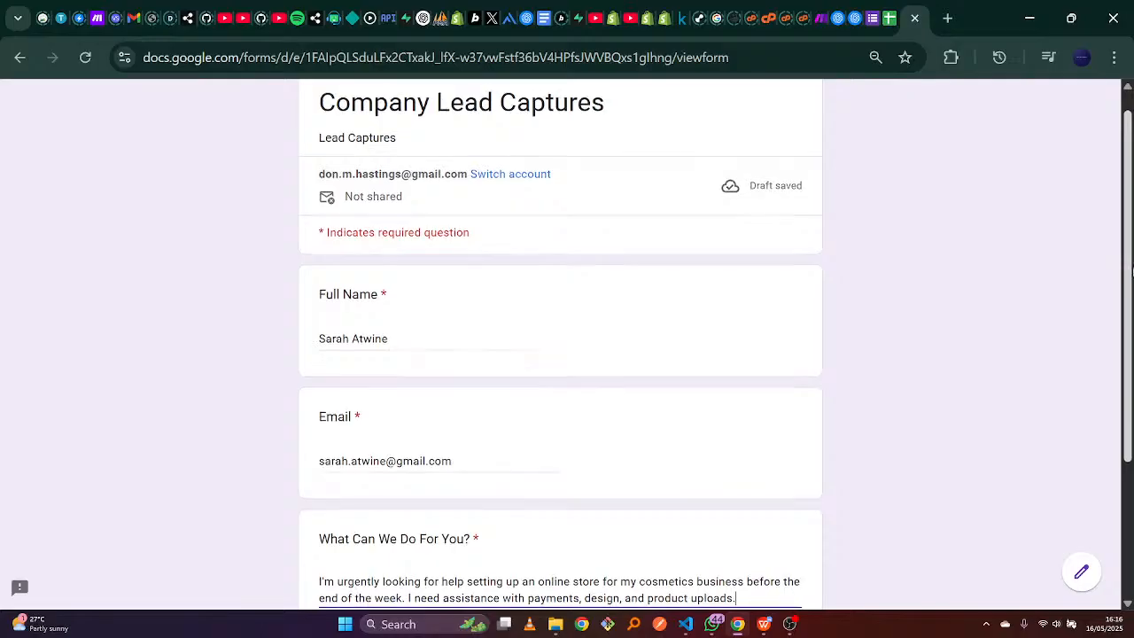
scroll(560, 343, down, 2)
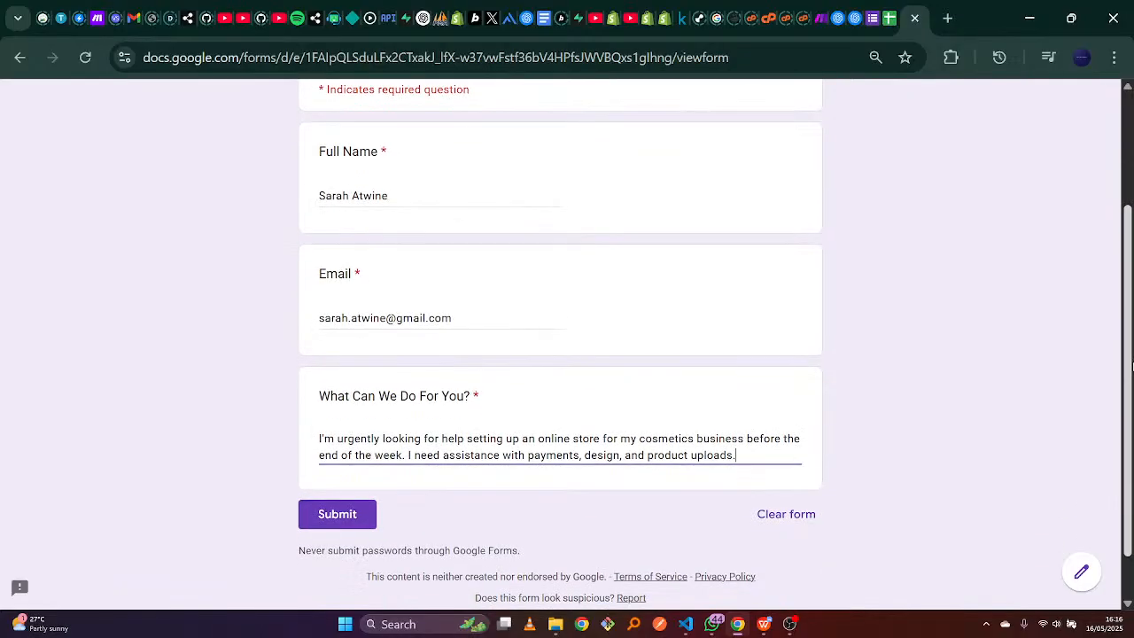
scroll(917, 499, down, 1)
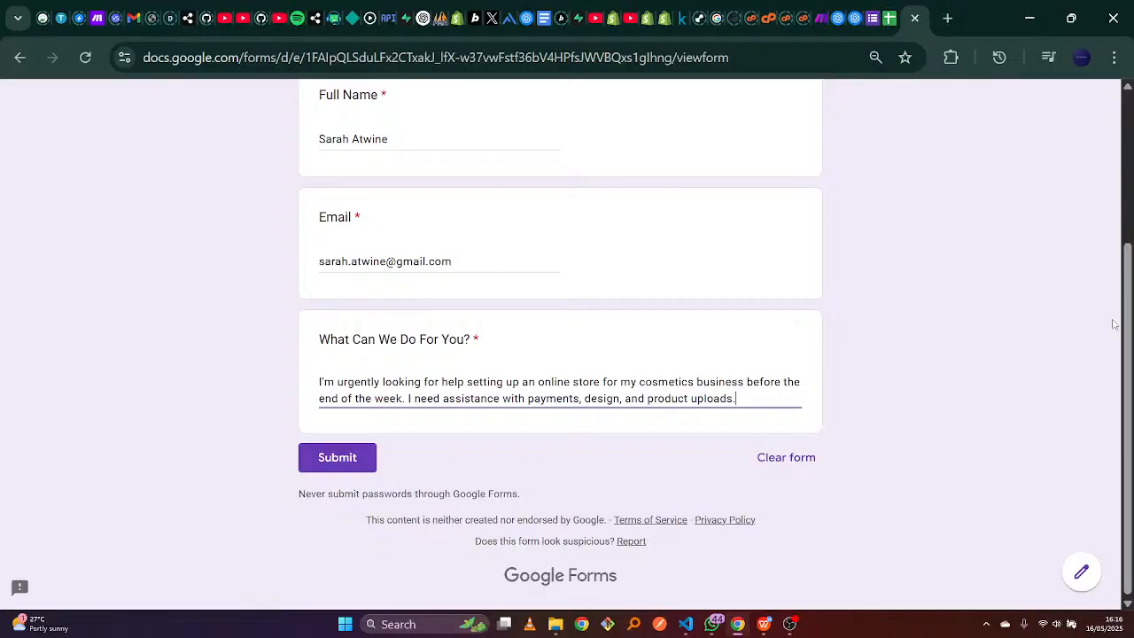
click(357, 457)
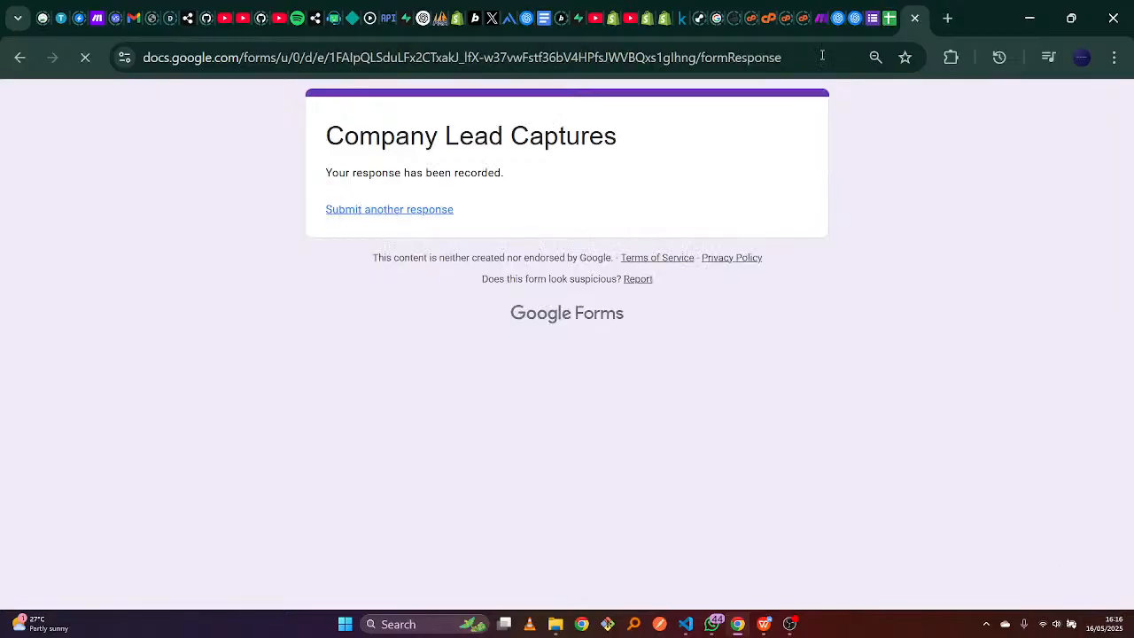
click(820, 17)
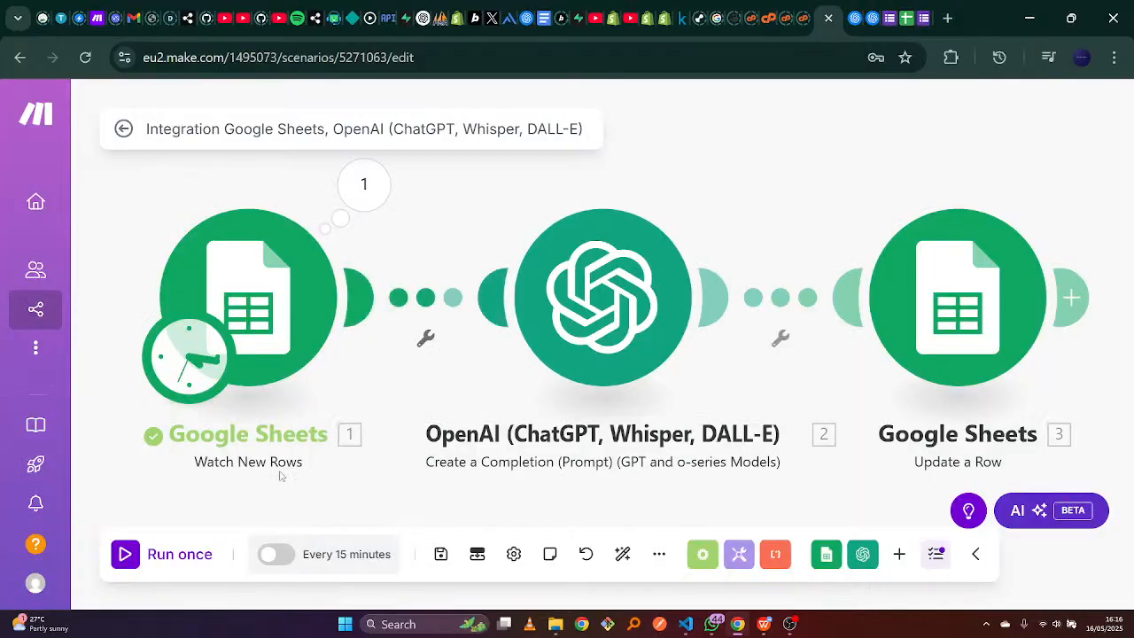
click(130, 561)
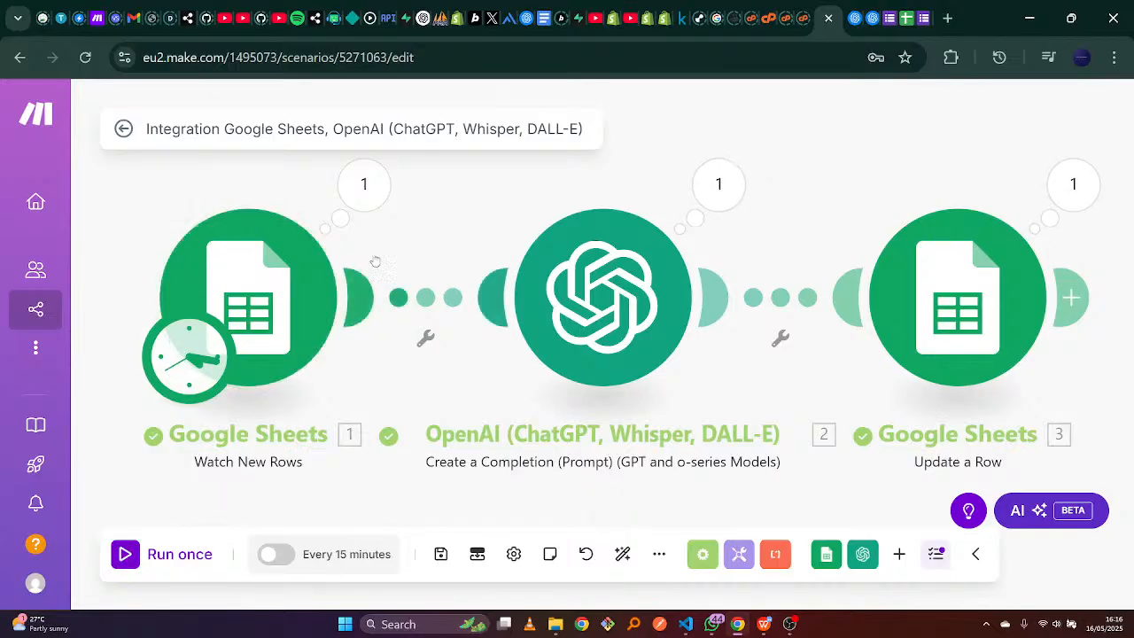
click(365, 186)
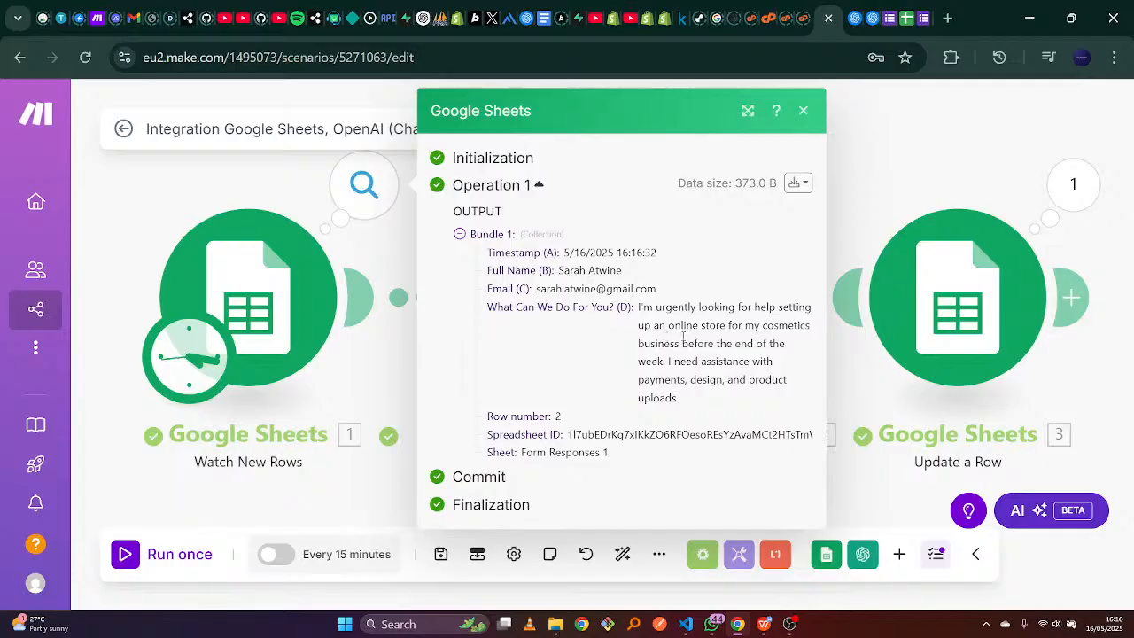
click(804, 112)
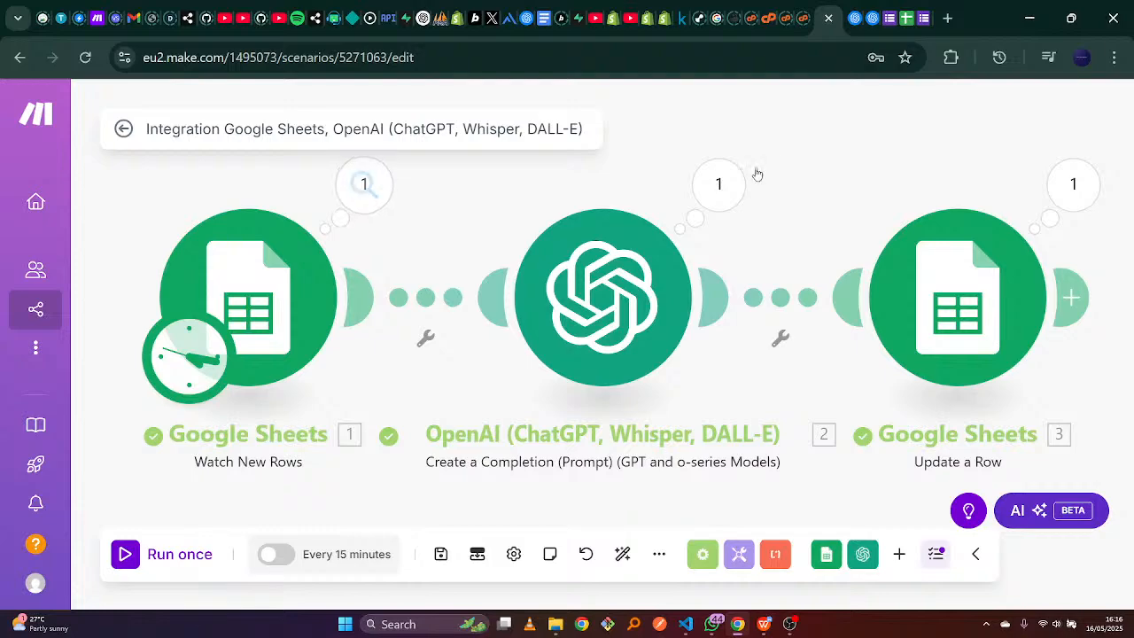
click(719, 187)
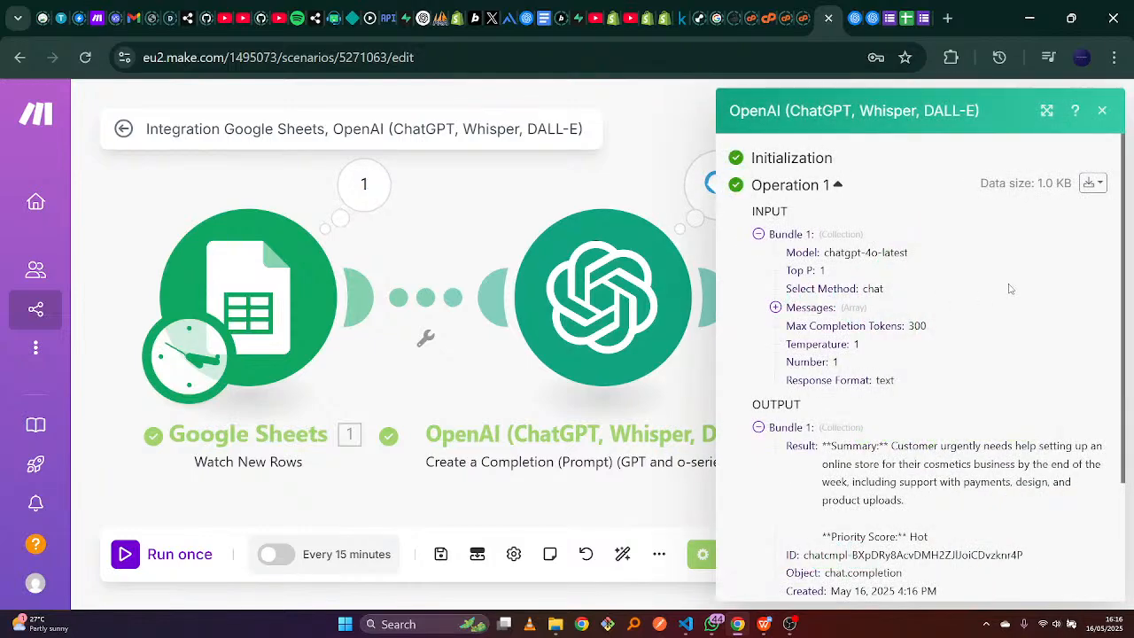
drag(1121, 202, 1122, 321)
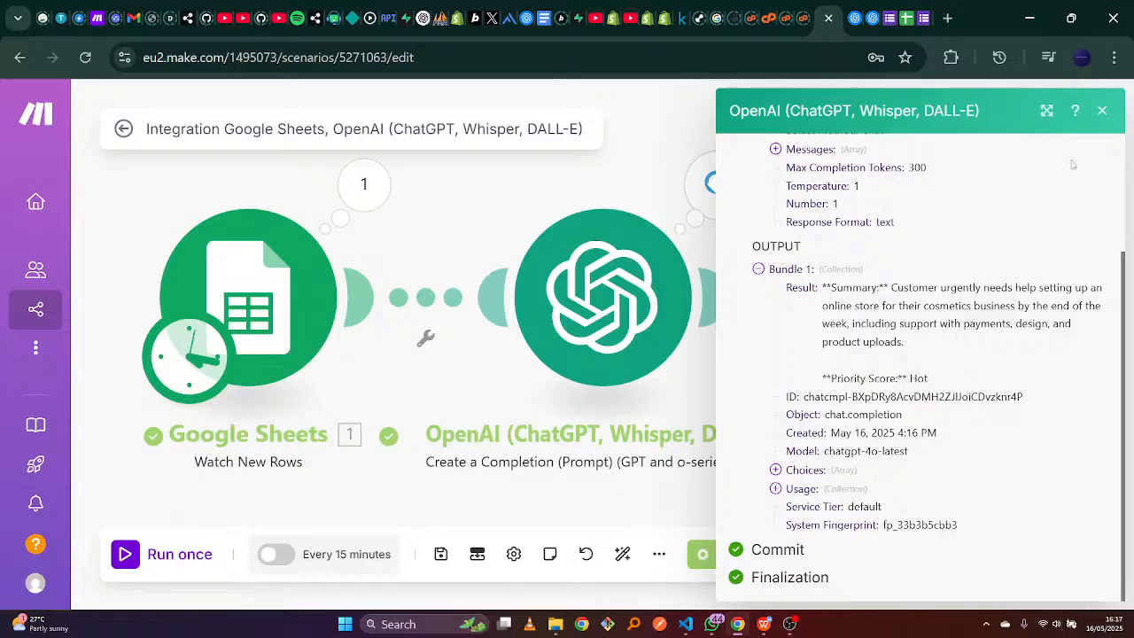
click(1102, 111)
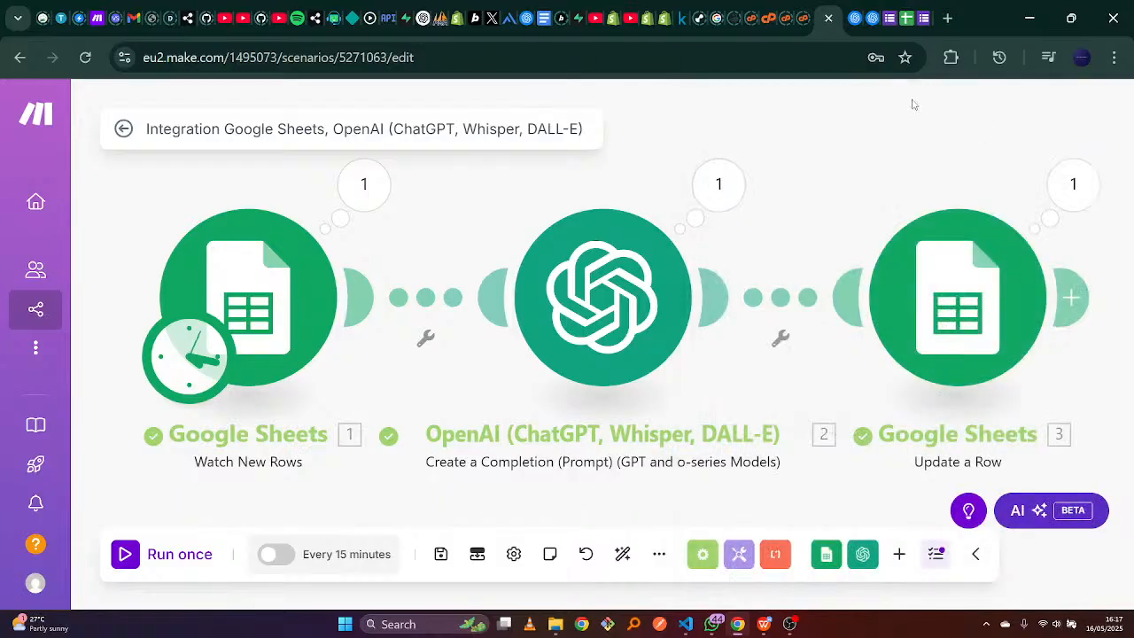
Inspect the Values the Update a Row step wrote, then view the Company Lead Captures spreadsheet.
click(962, 266)
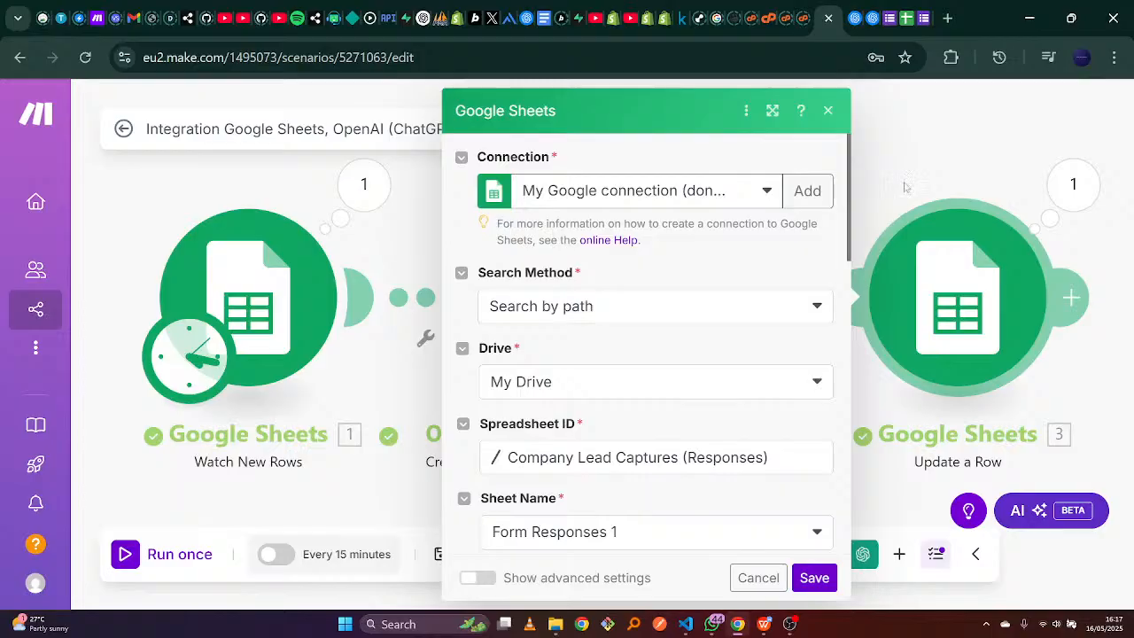
click(828, 111)
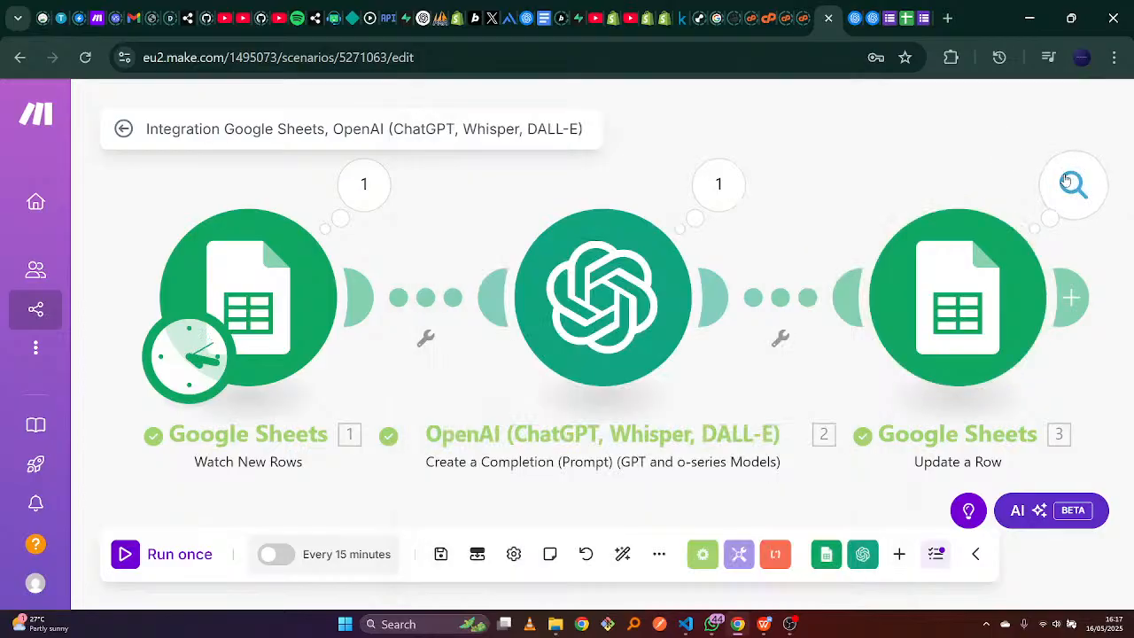
click(1066, 180)
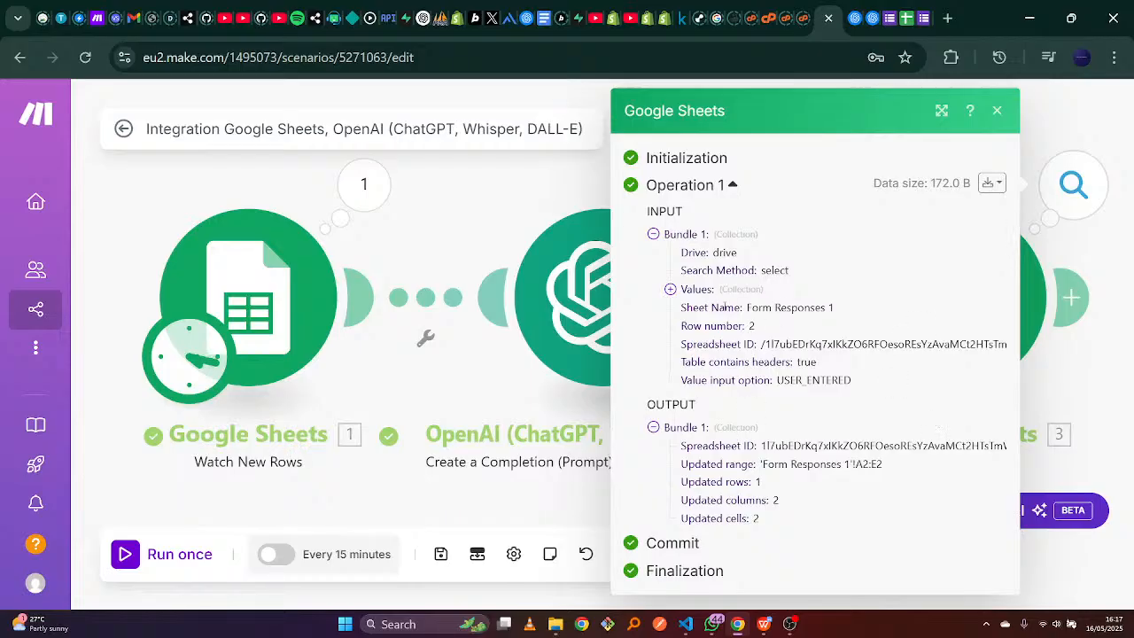
click(673, 291)
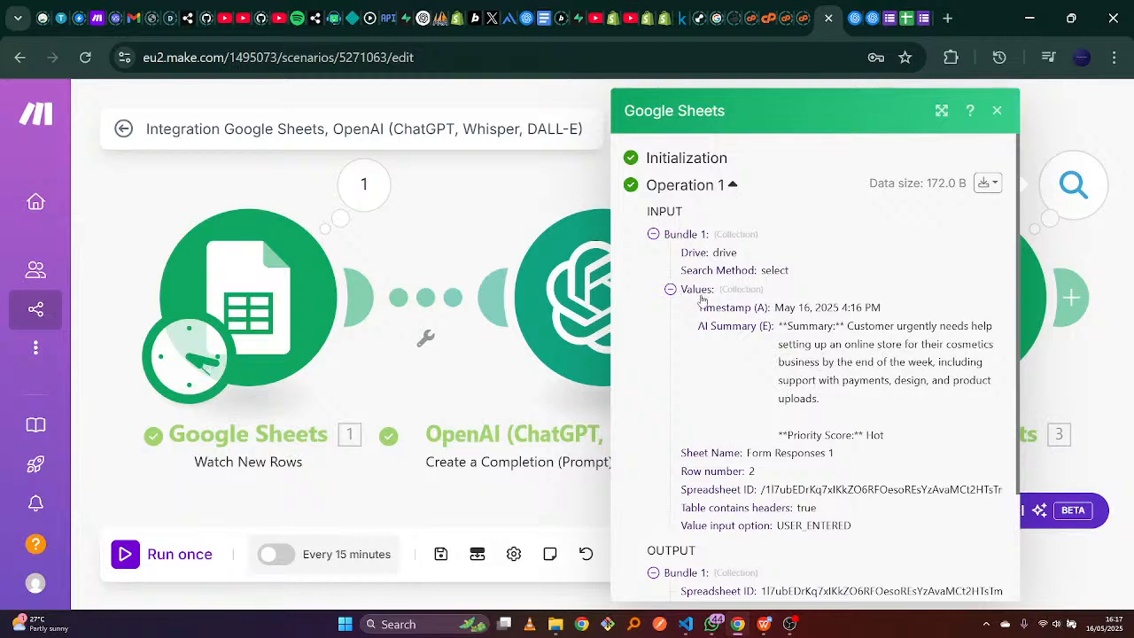
click(672, 291)
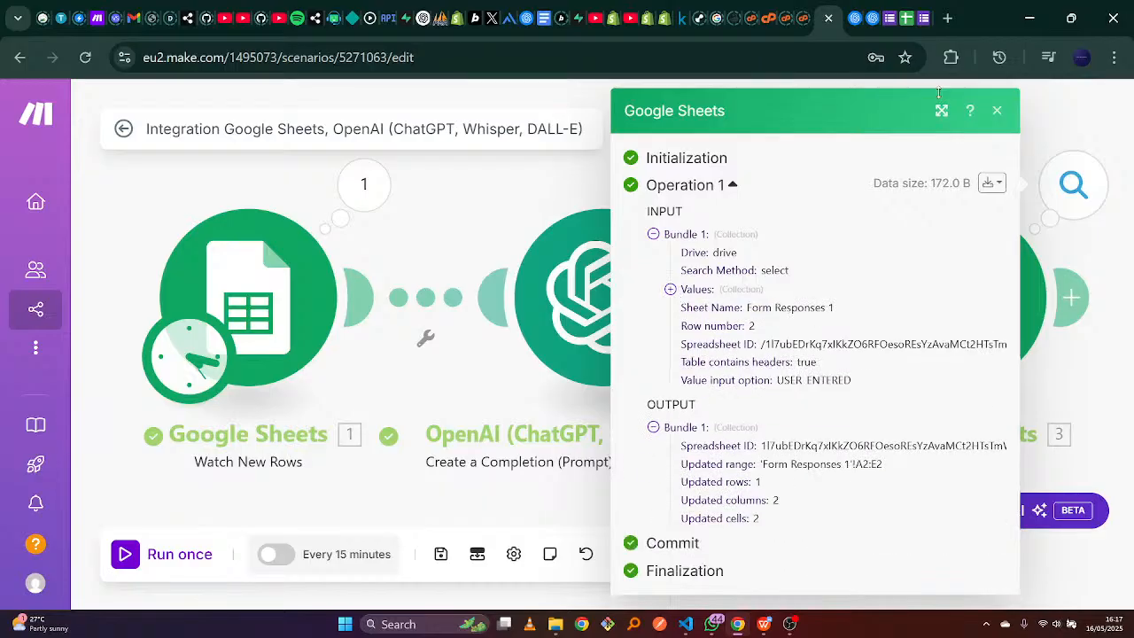
click(902, 12)
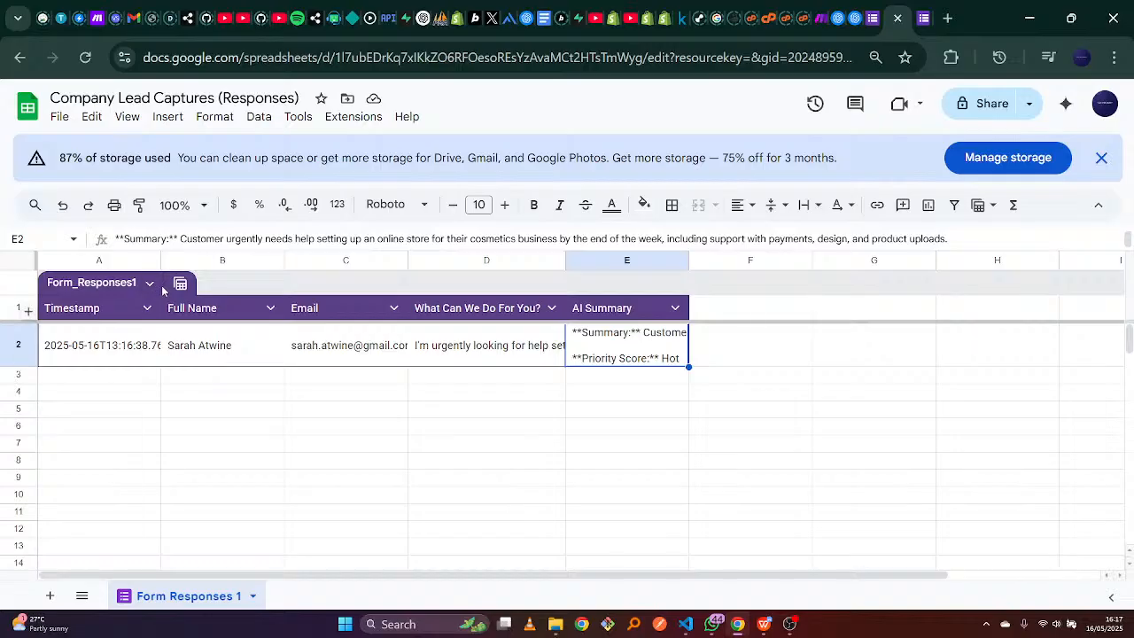
Widen columns A and C and auto-fit D and E to read row 2's Hot AI Summary.
drag(159, 261, 183, 260)
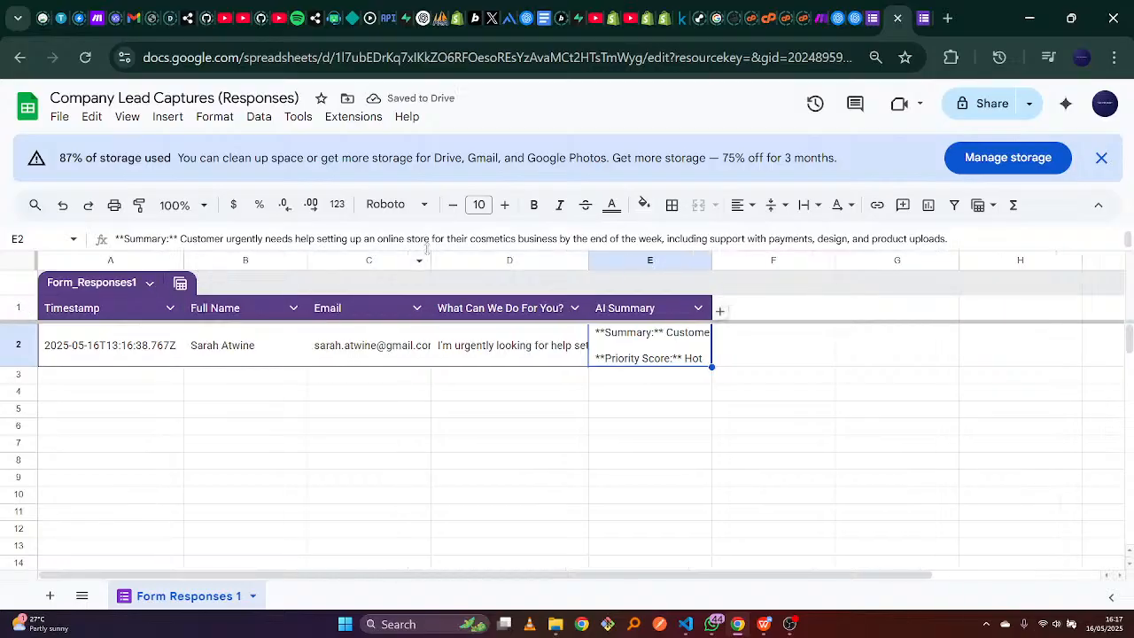
drag(432, 260, 445, 259)
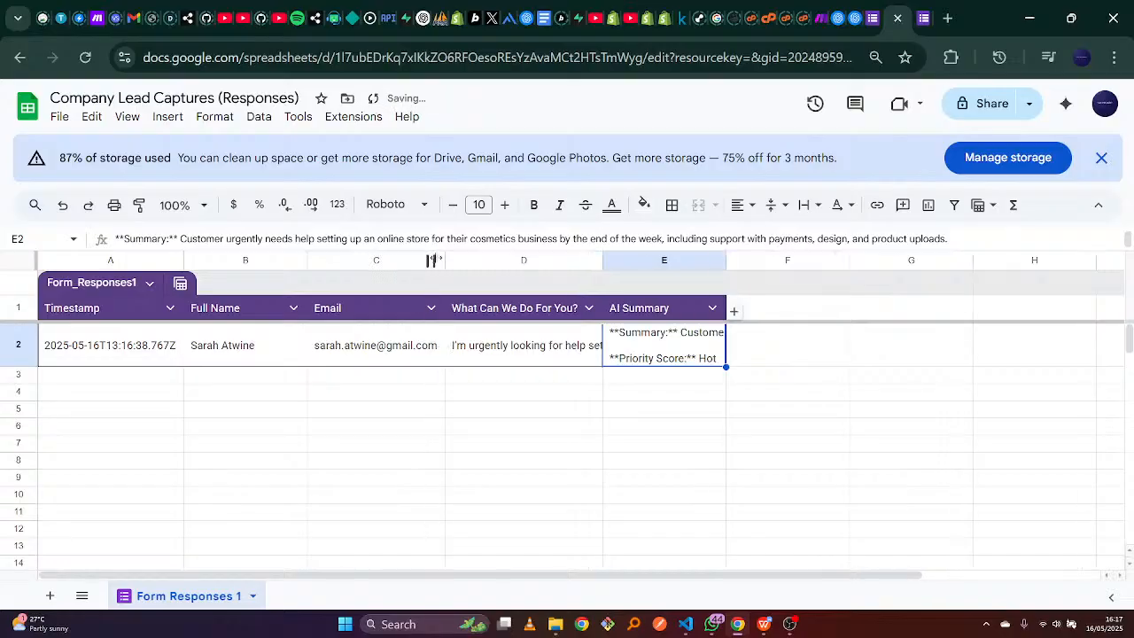
double_click(603, 260)
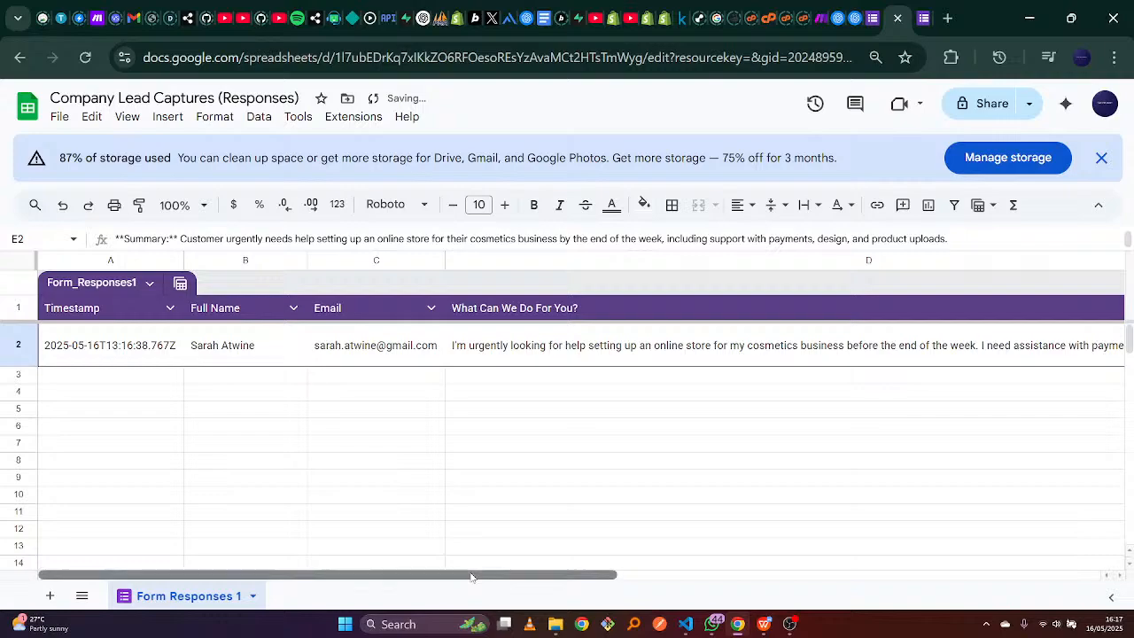
drag(470, 575, 844, 555)
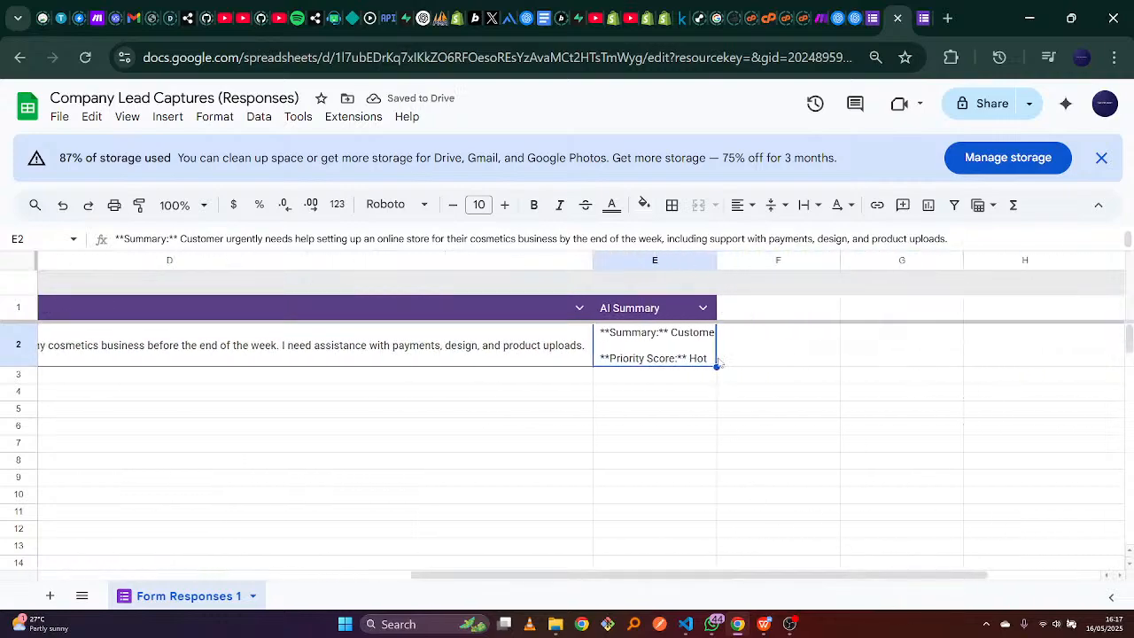
double_click(715, 260)
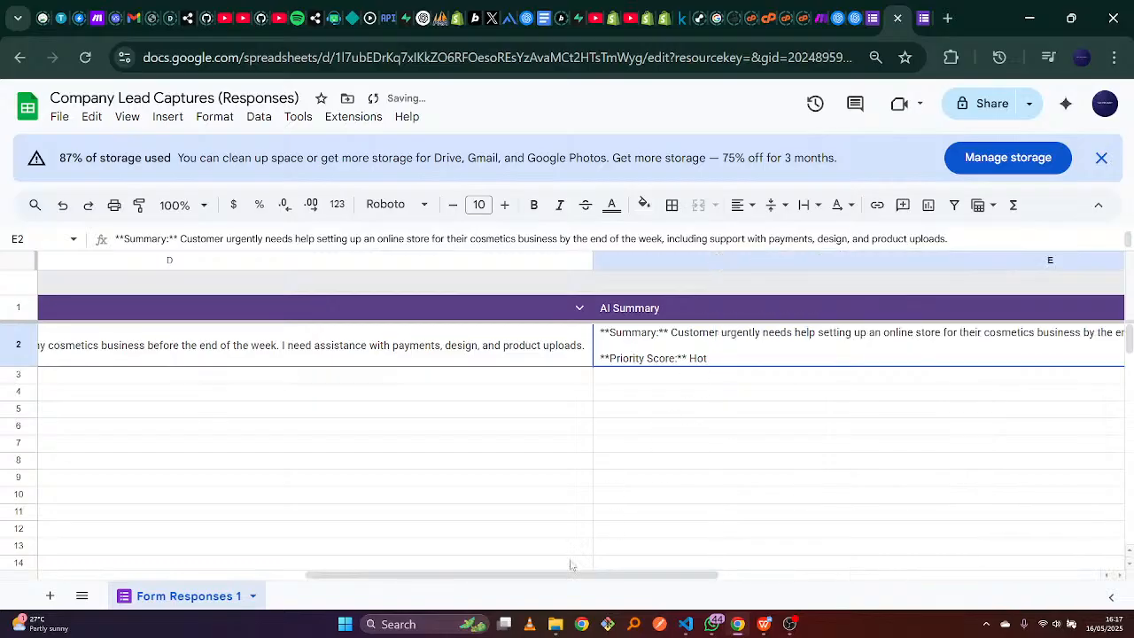
drag(571, 567, 608, 527)
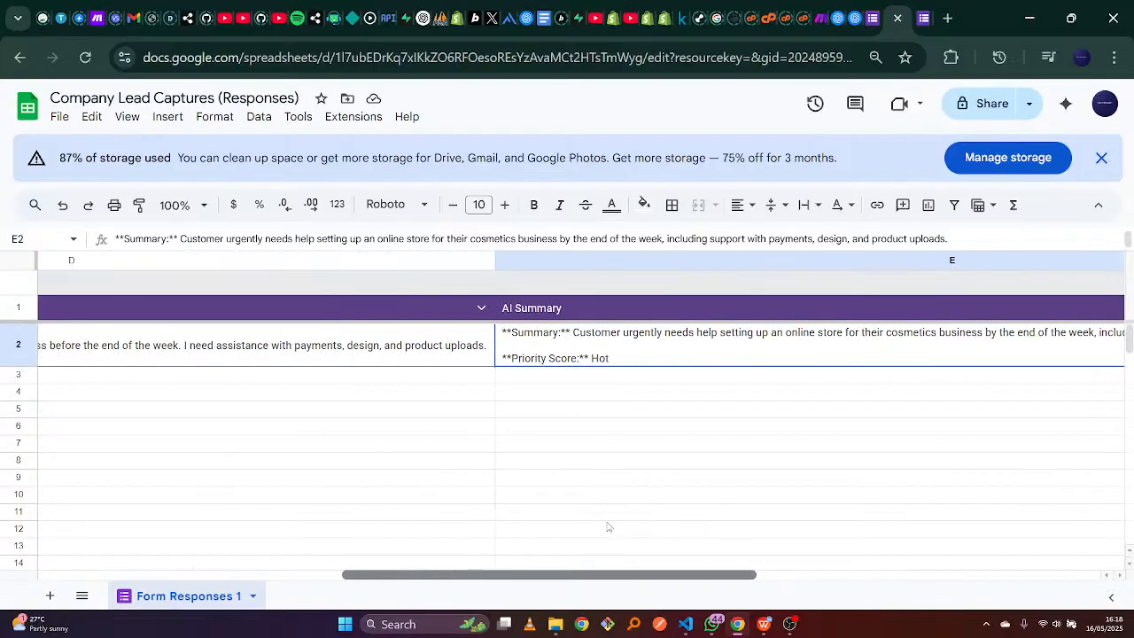
drag(607, 527, 494, 495)
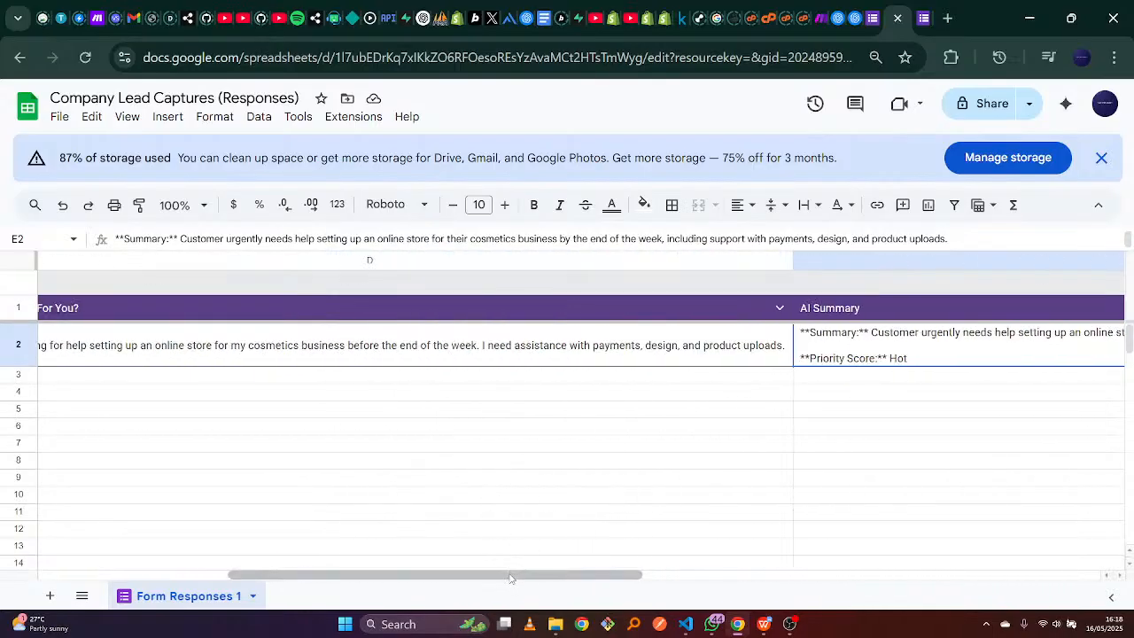
drag(510, 578, 232, 597)
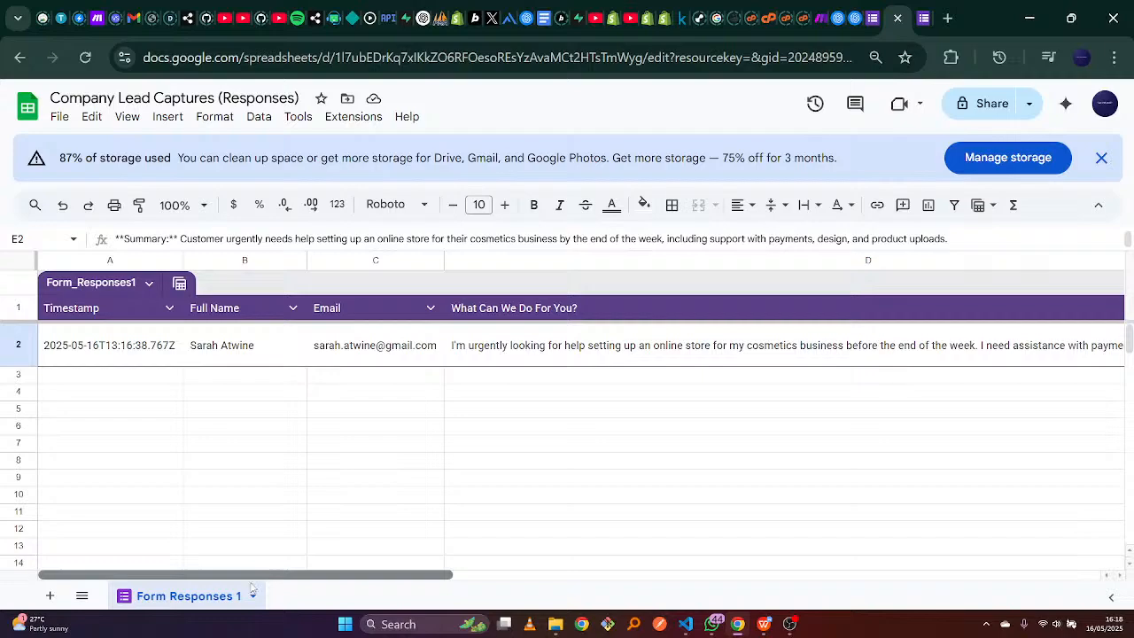
drag(344, 566, 228, 566)
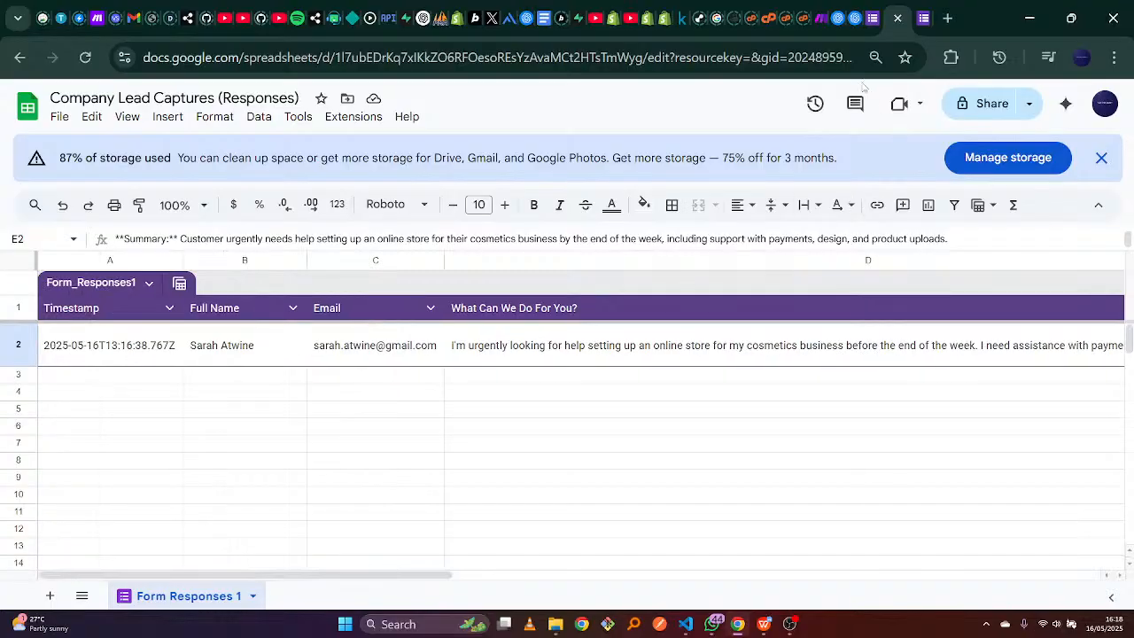
Close Make's Update a Row results panel and return to the form's confirmation page.
click(821, 18)
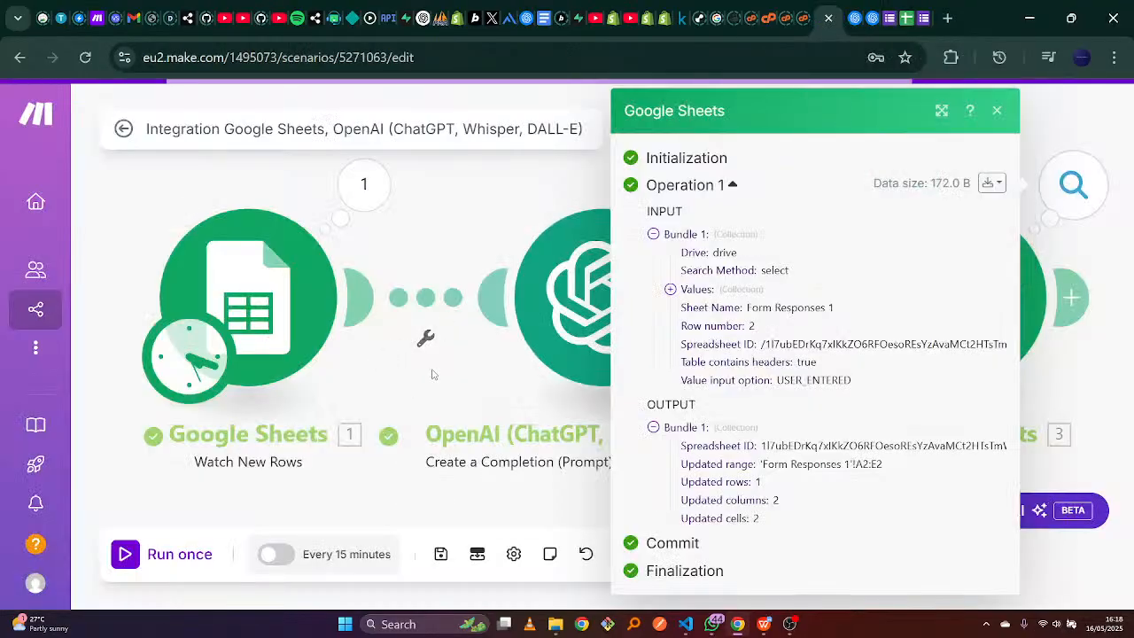
click(998, 110)
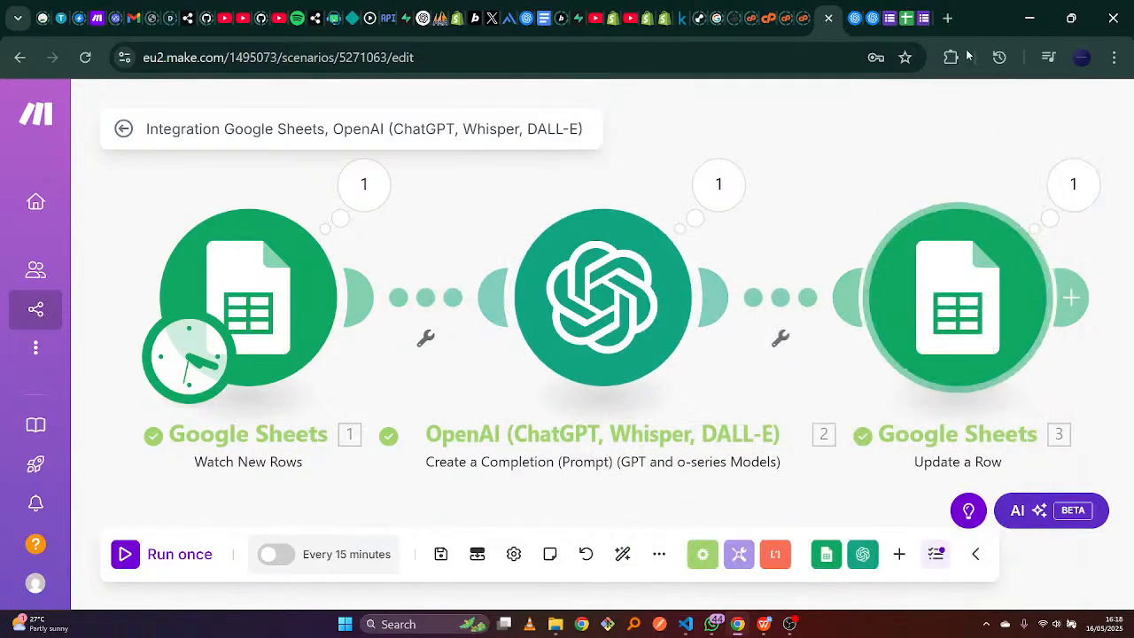
click(922, 9)
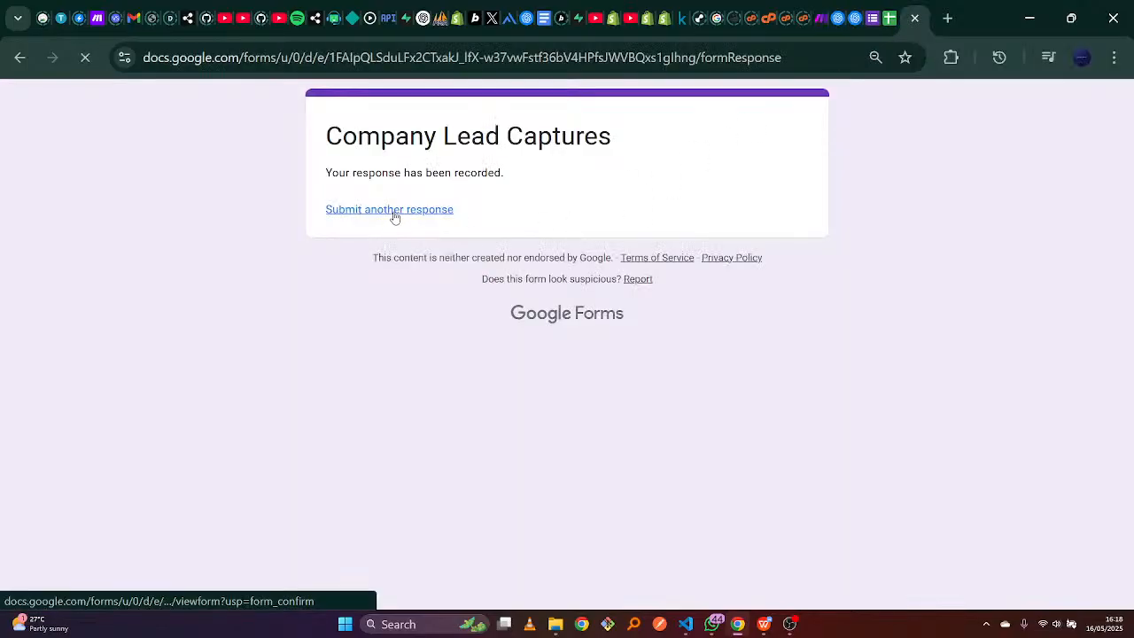
Load a blank form via 'Submit another response' and go back to Make.
click(384, 363)
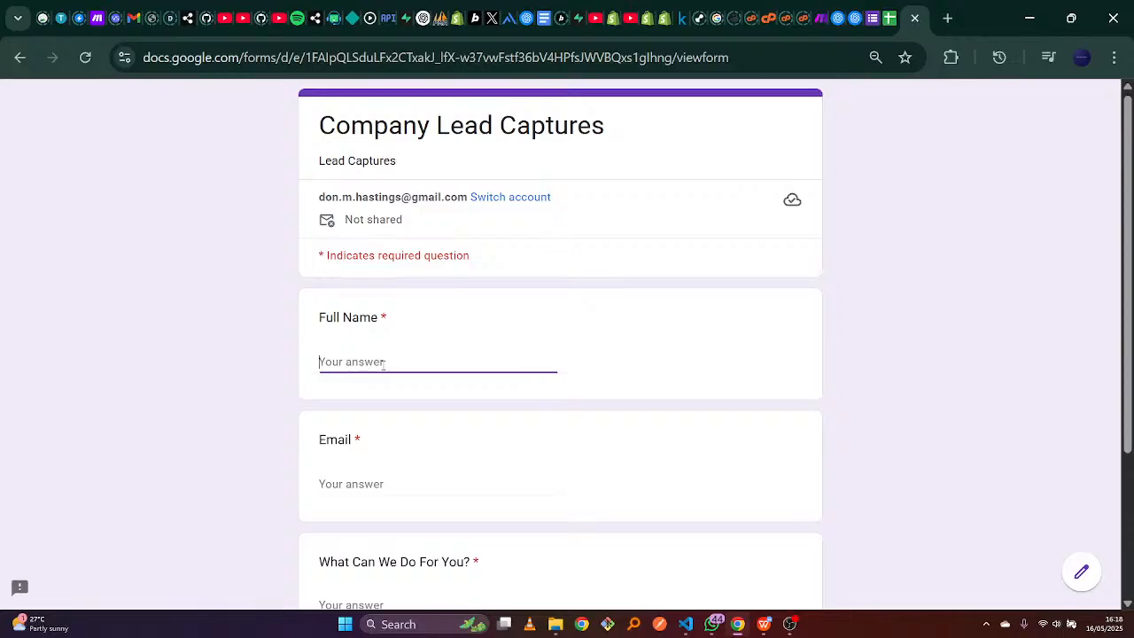
click(806, 17)
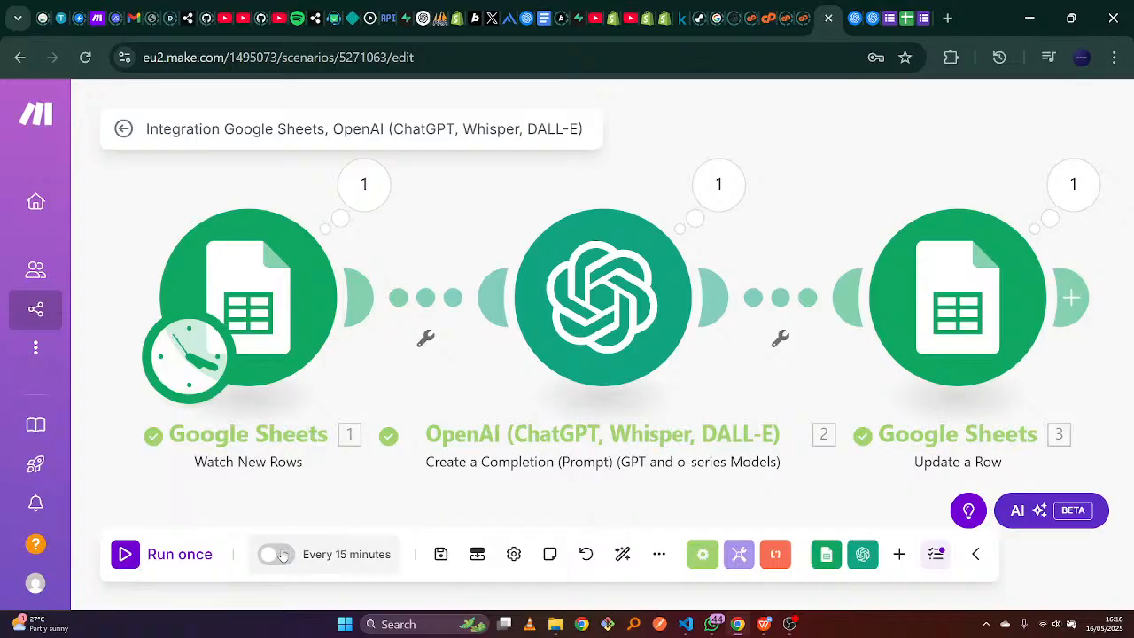
Set the scenario schedule's Run scenario option to At regular intervals.
click(339, 556)
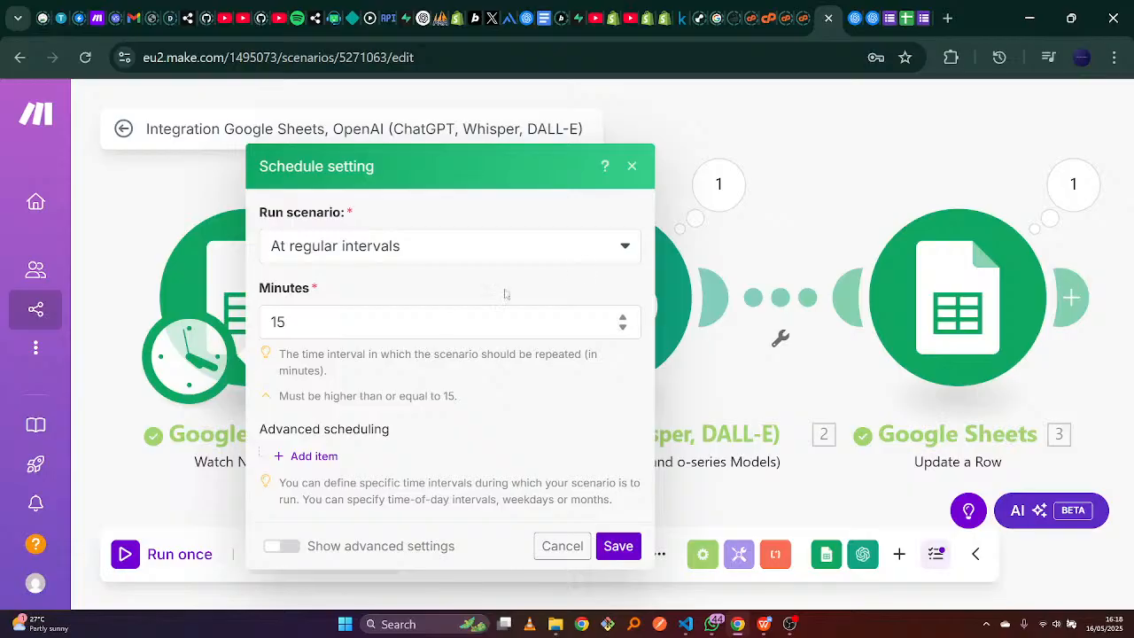
click(628, 249)
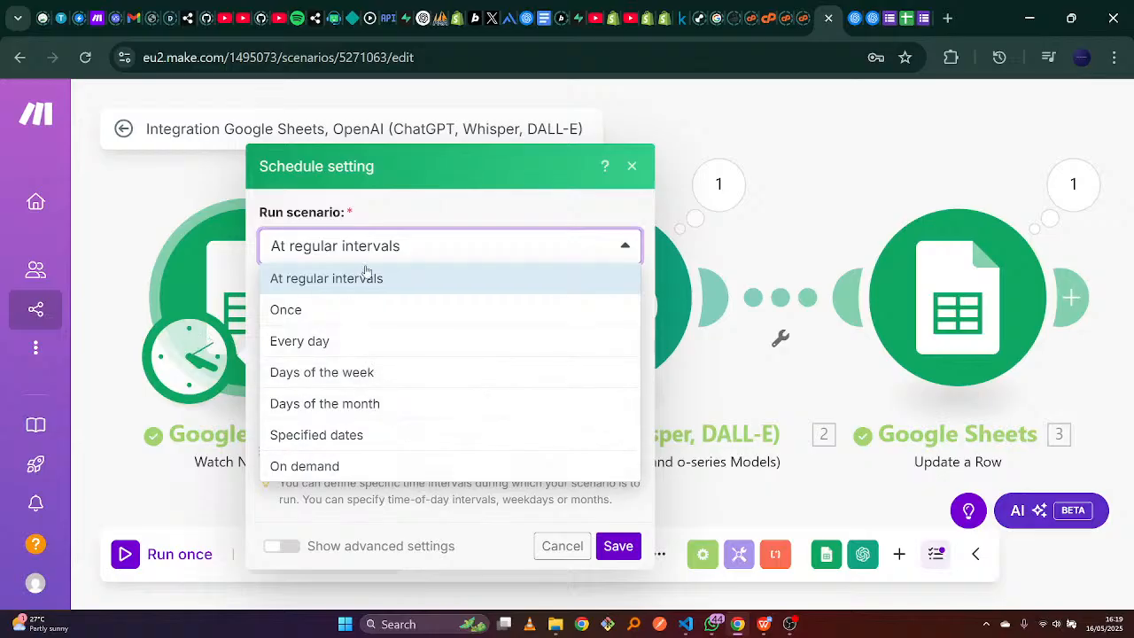
click(460, 230)
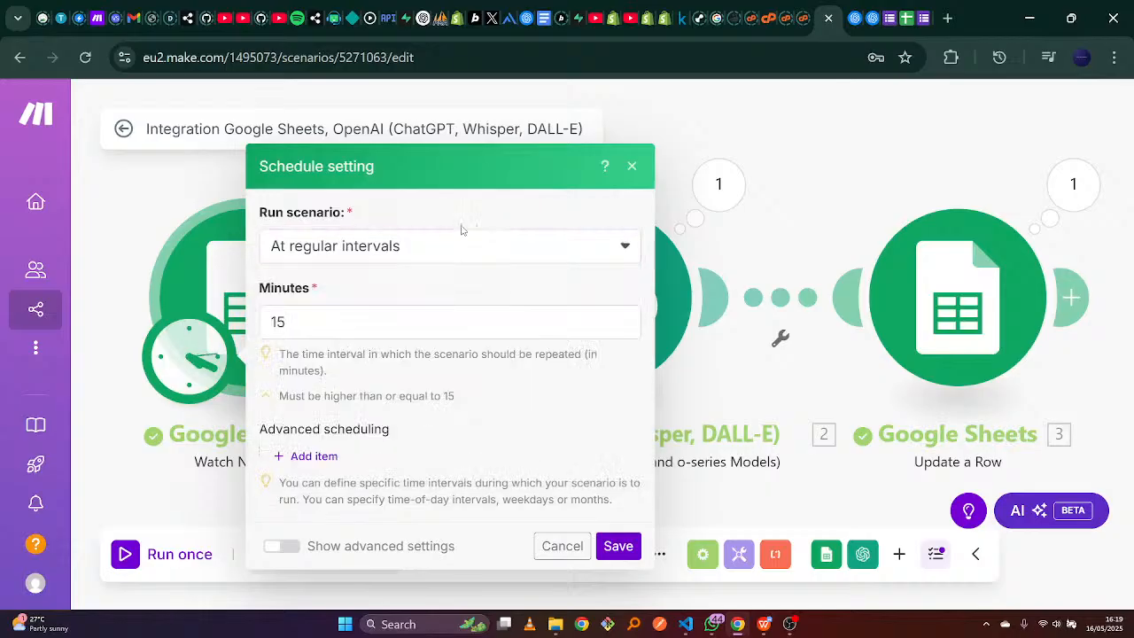
click(627, 251)
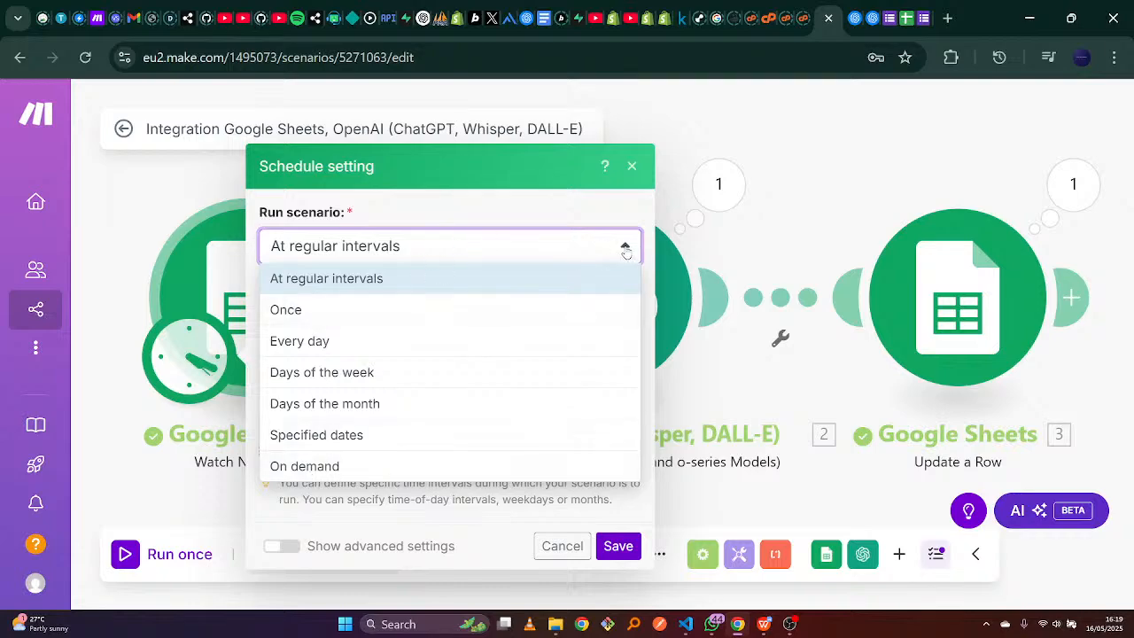
mouse_move(26, 509)
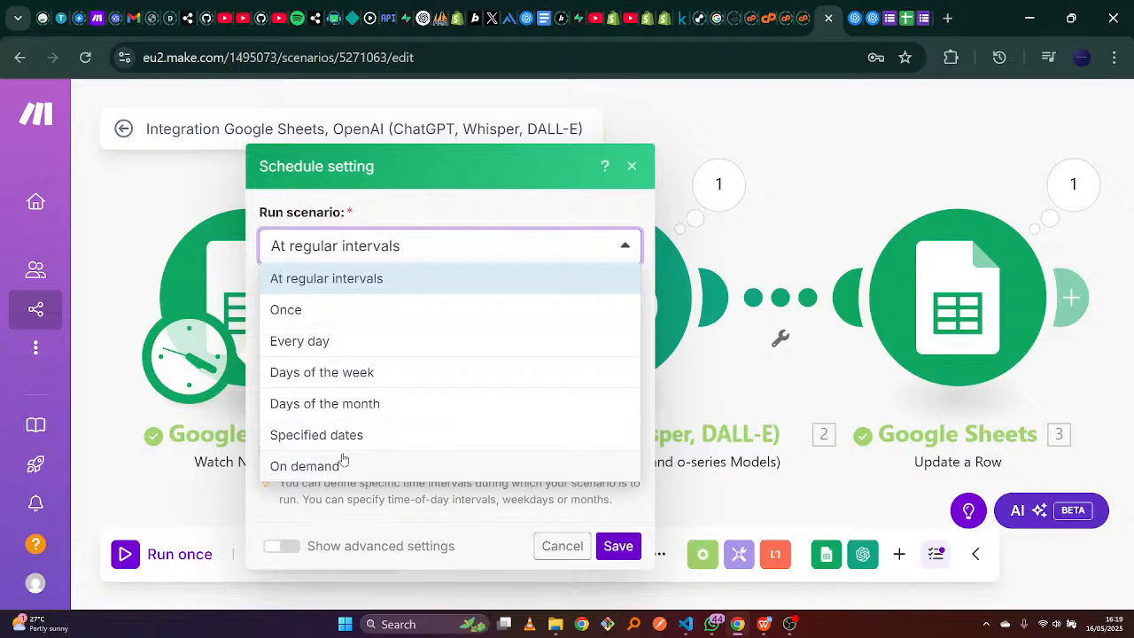
click(626, 252)
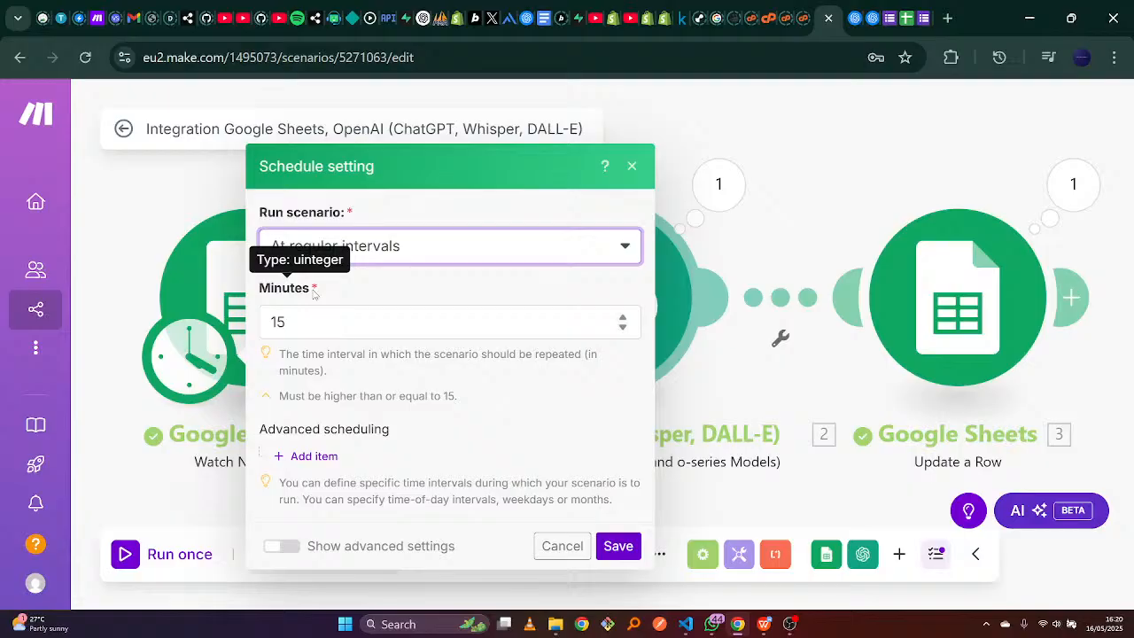
Set the interval to 15 minutes and save the schedule.
click(300, 319)
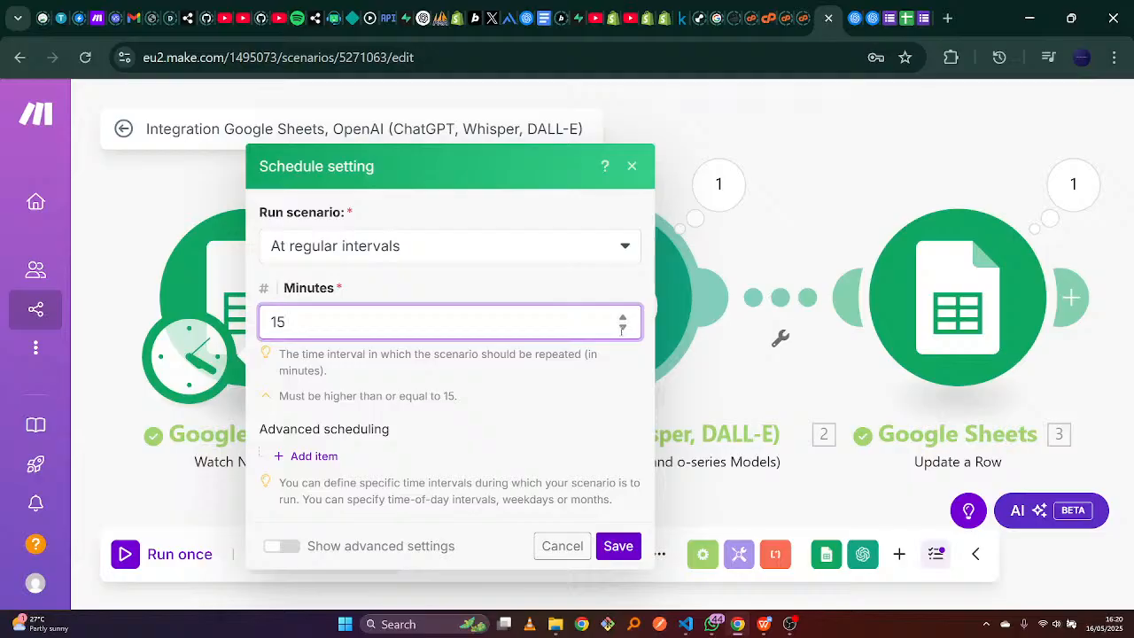
click(622, 329)
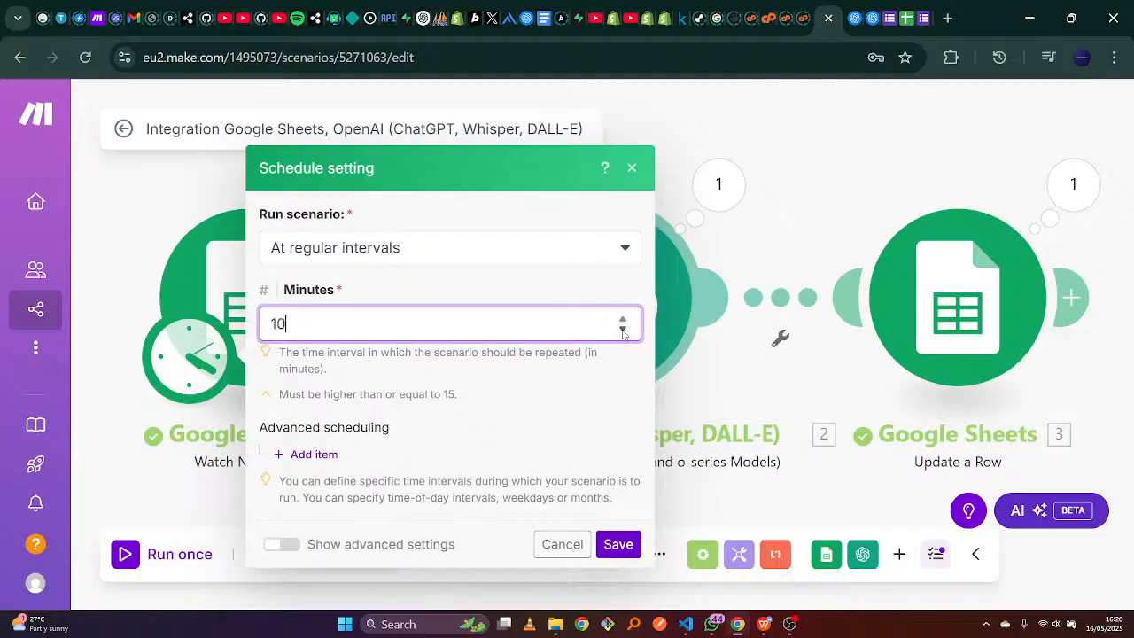
click(622, 330)
click(622, 330)
click(622, 330)
click(622, 329)
click(622, 330)
click(553, 396)
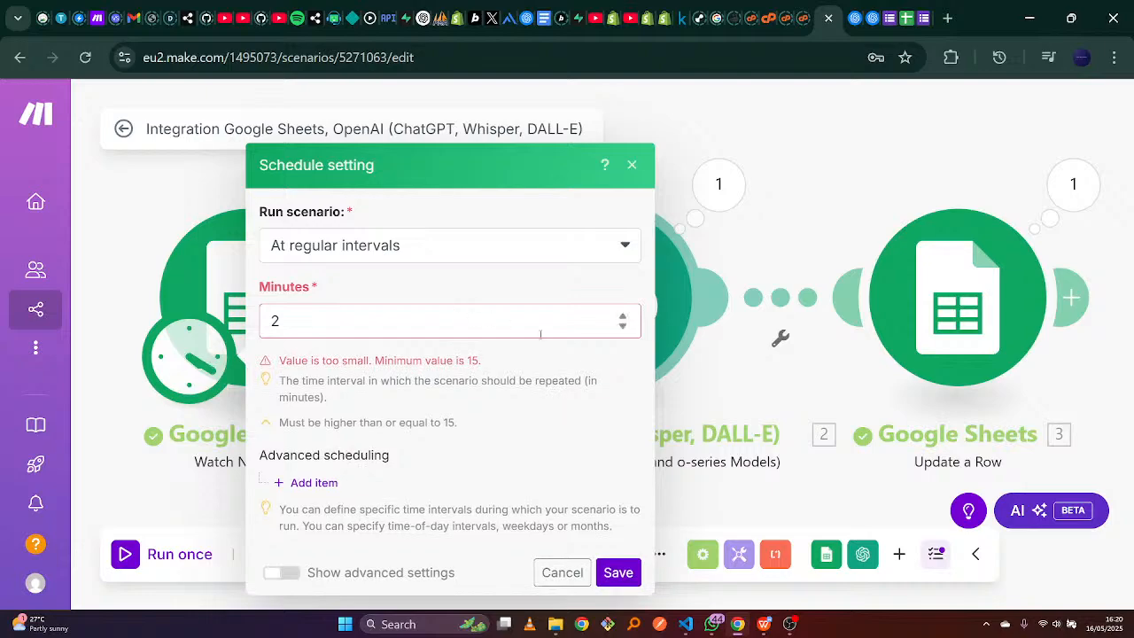
click(624, 317)
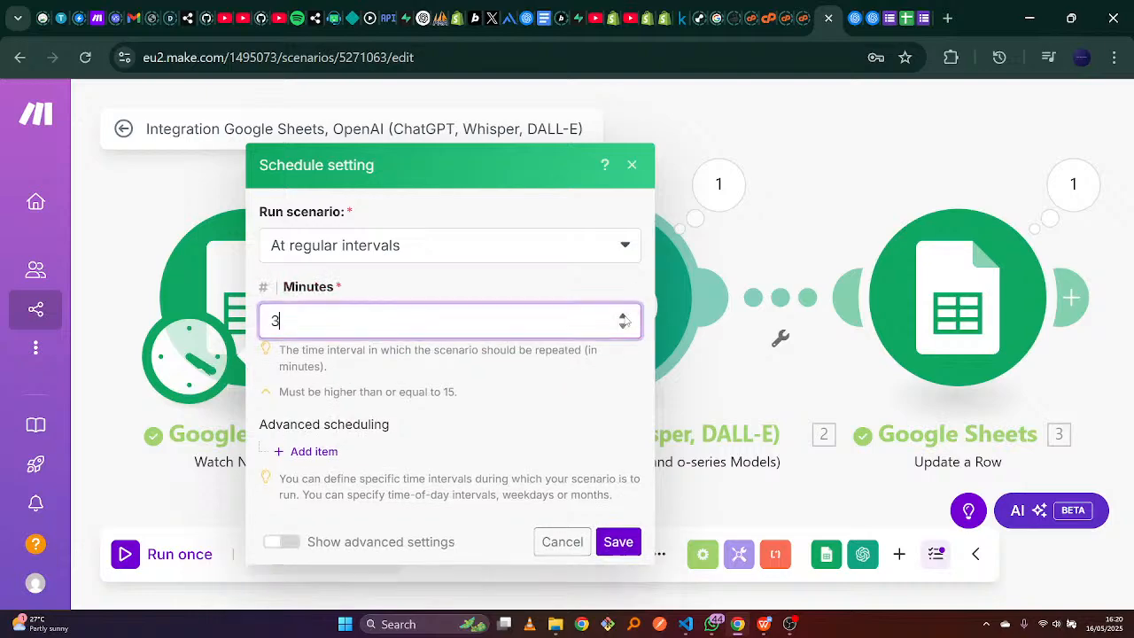
click(624, 317)
click(624, 317)
click(624, 317)
click(624, 320)
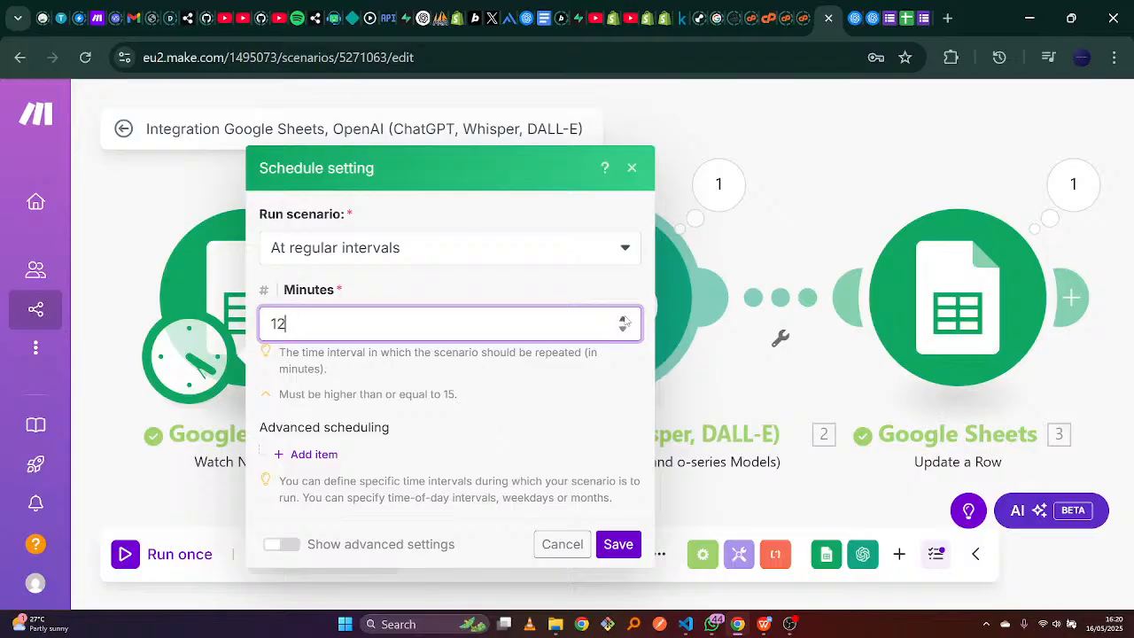
click(623, 321)
click(623, 321)
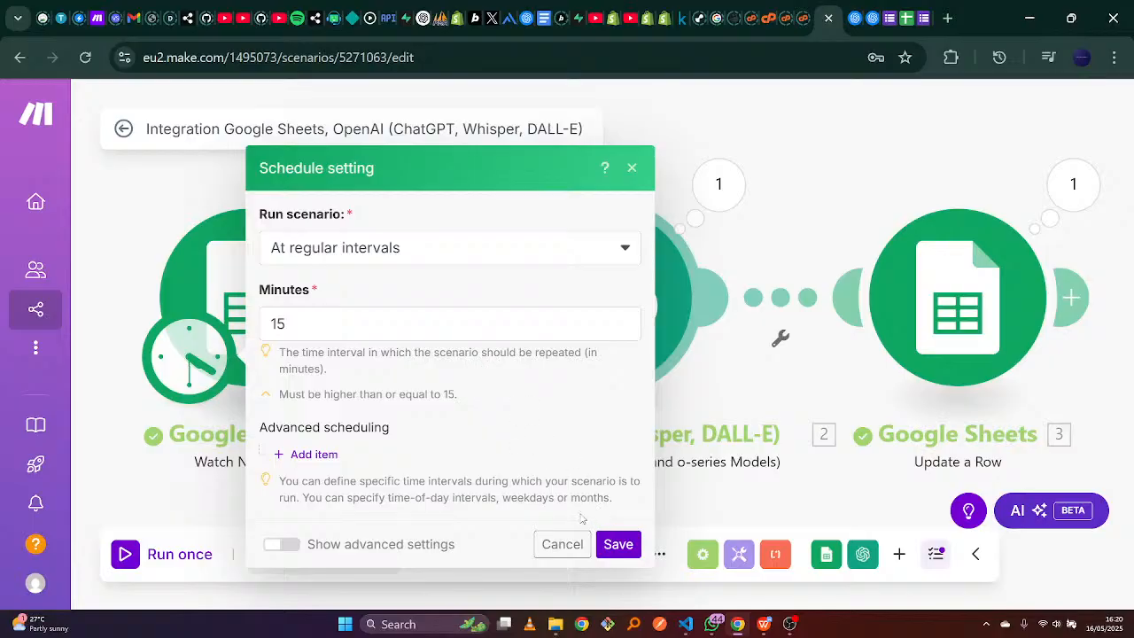
click(617, 544)
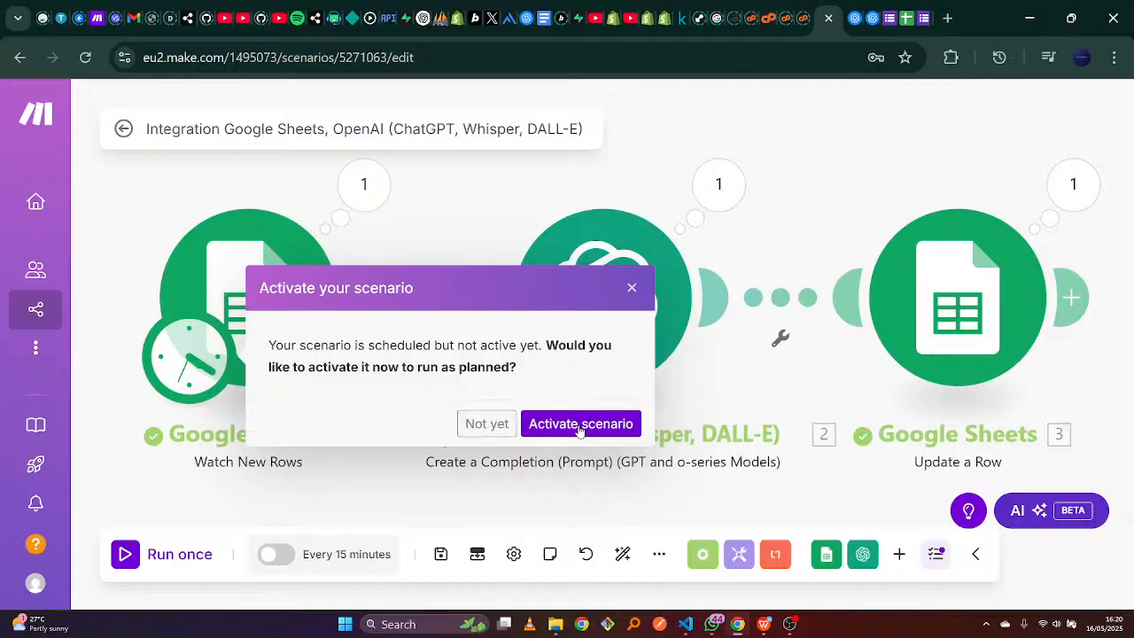
Dismiss the activation prompt, save the scenario, and return to the blank form.
click(632, 290)
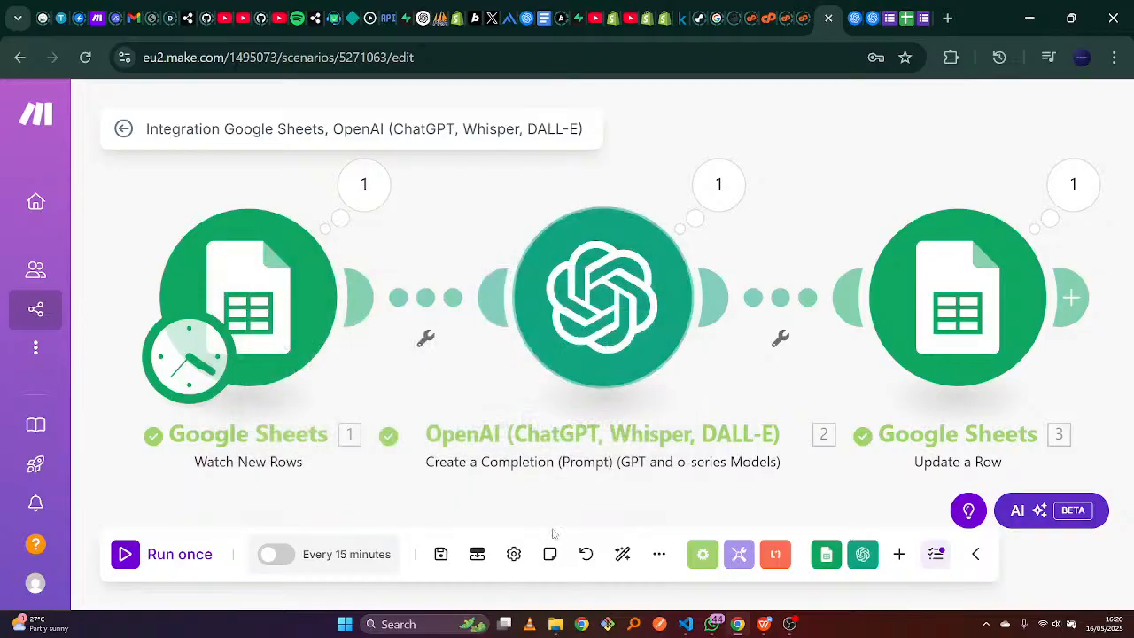
click(440, 557)
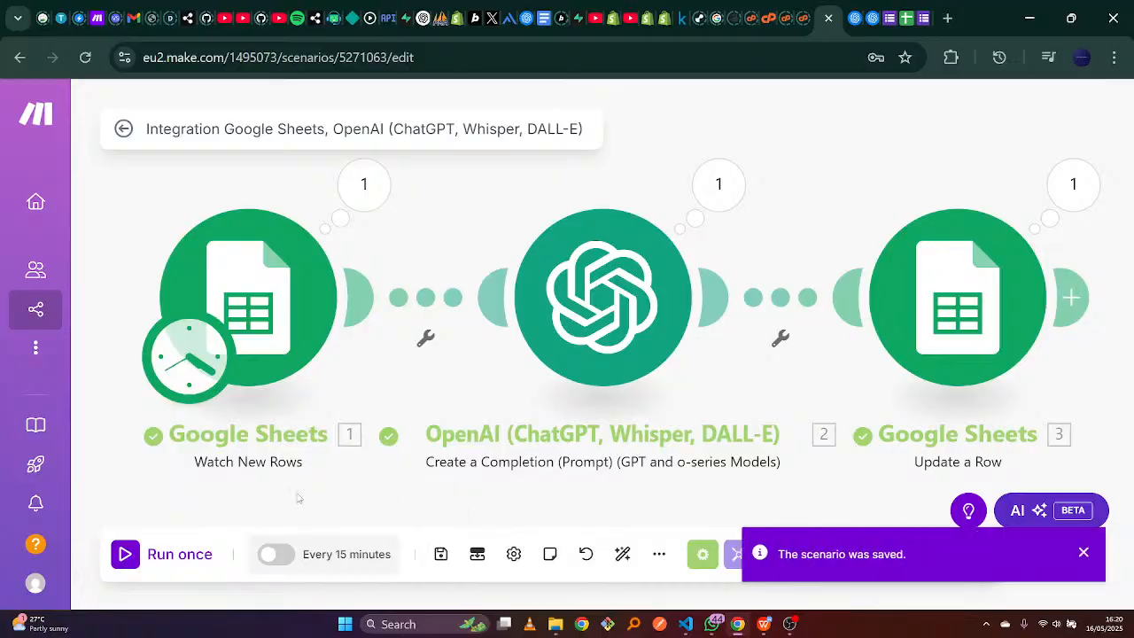
click(921, 9)
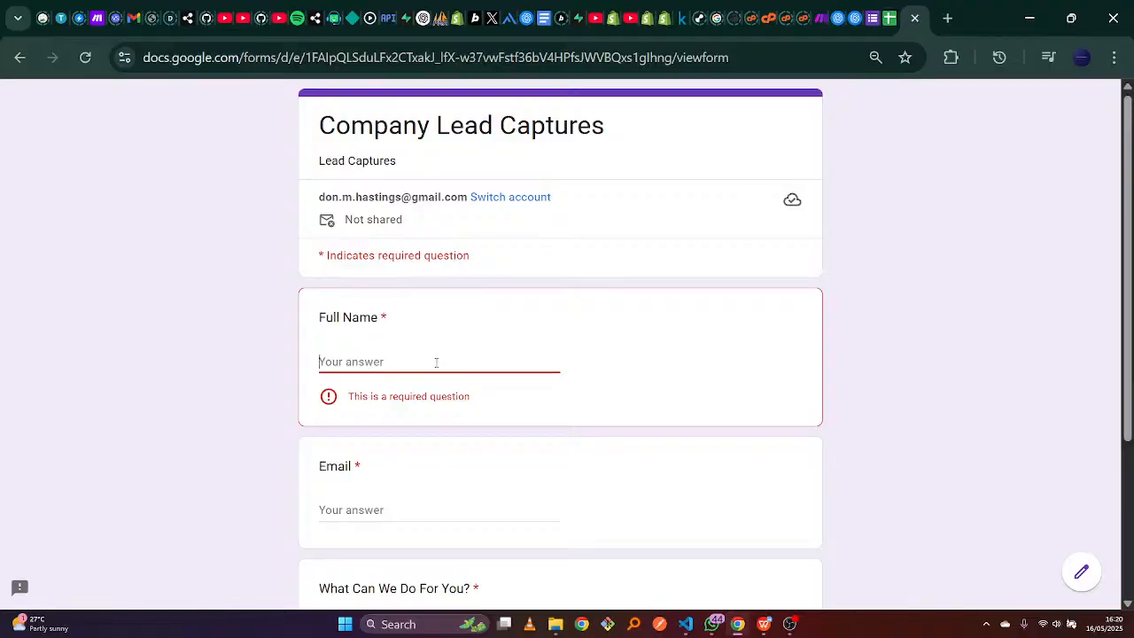
Paste Entry 2's full name from the lead entries document into Full Name.
click(759, 628)
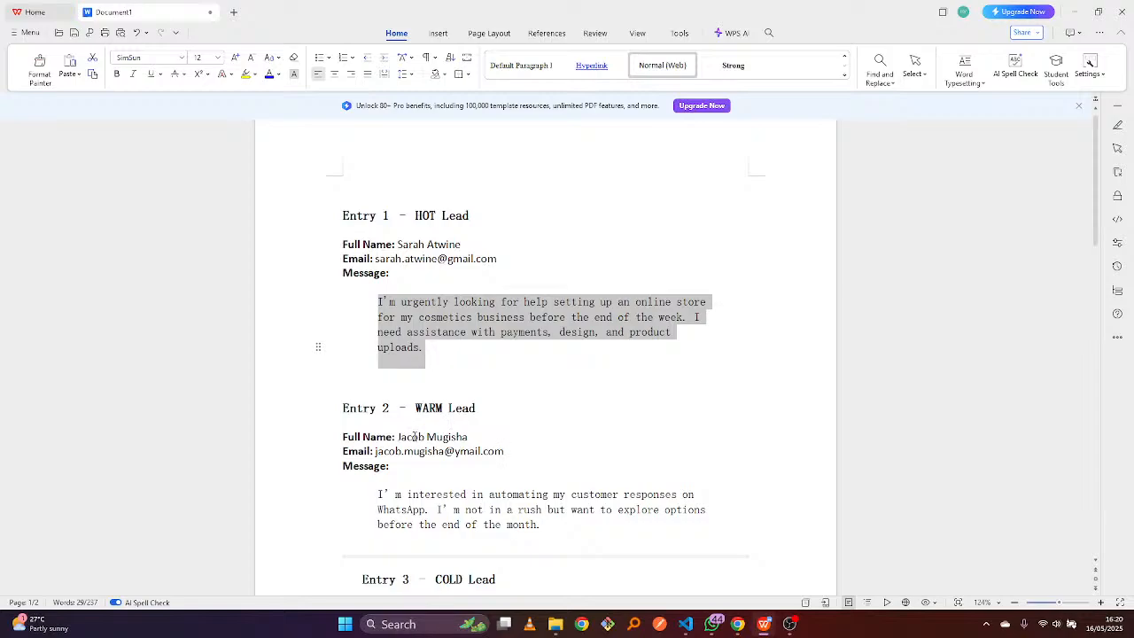
drag(398, 436, 469, 436)
key(ctrl+c)
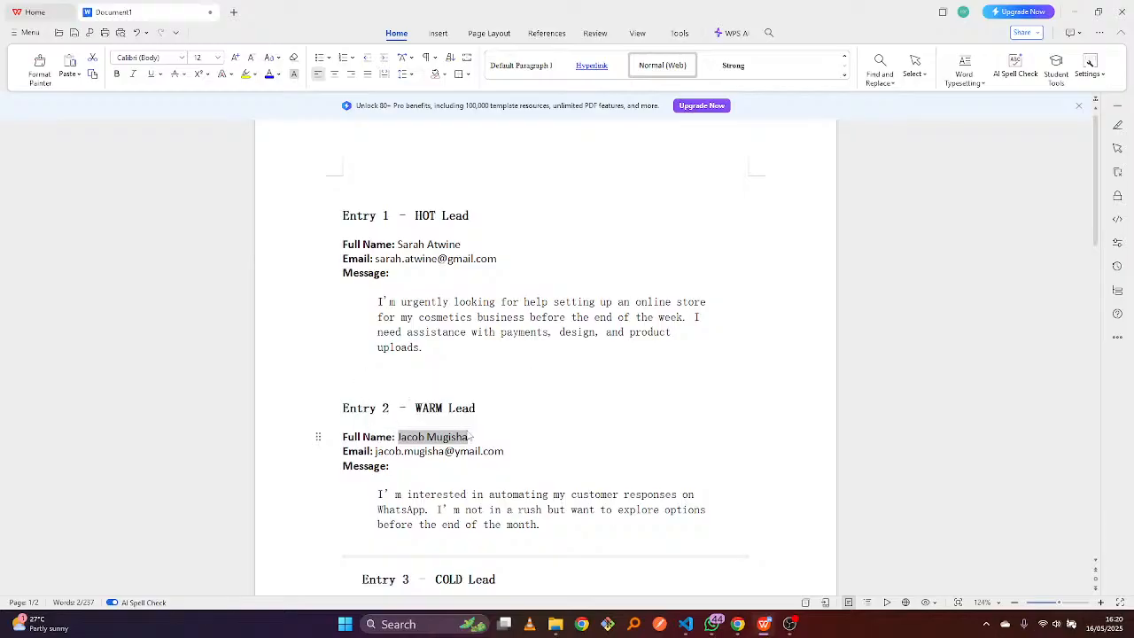
click(737, 625)
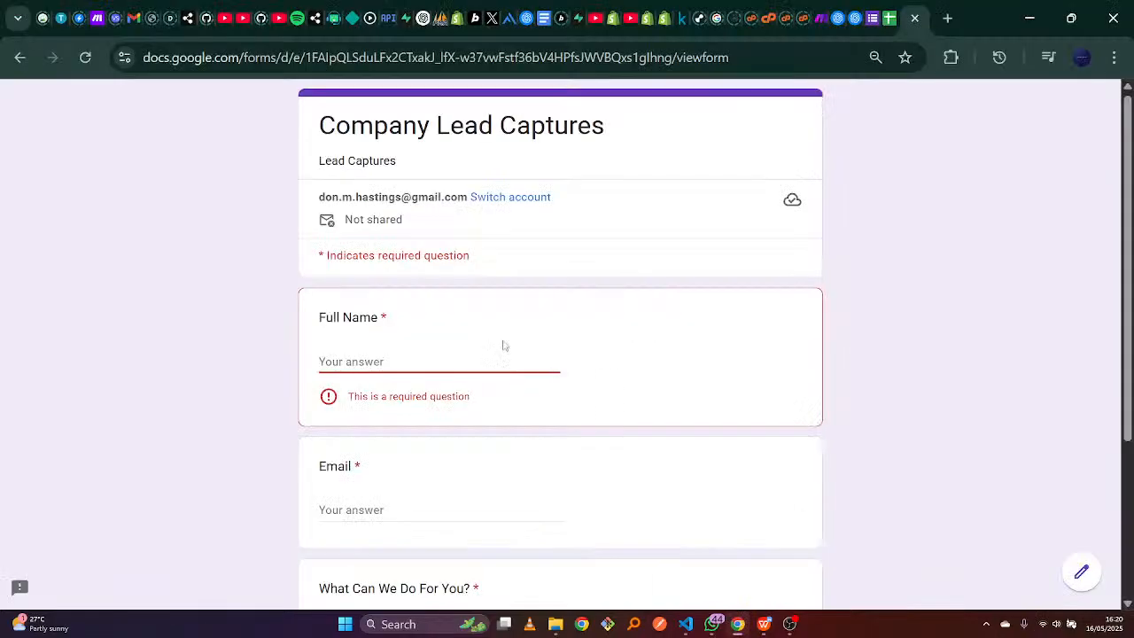
key(ctrl+v)
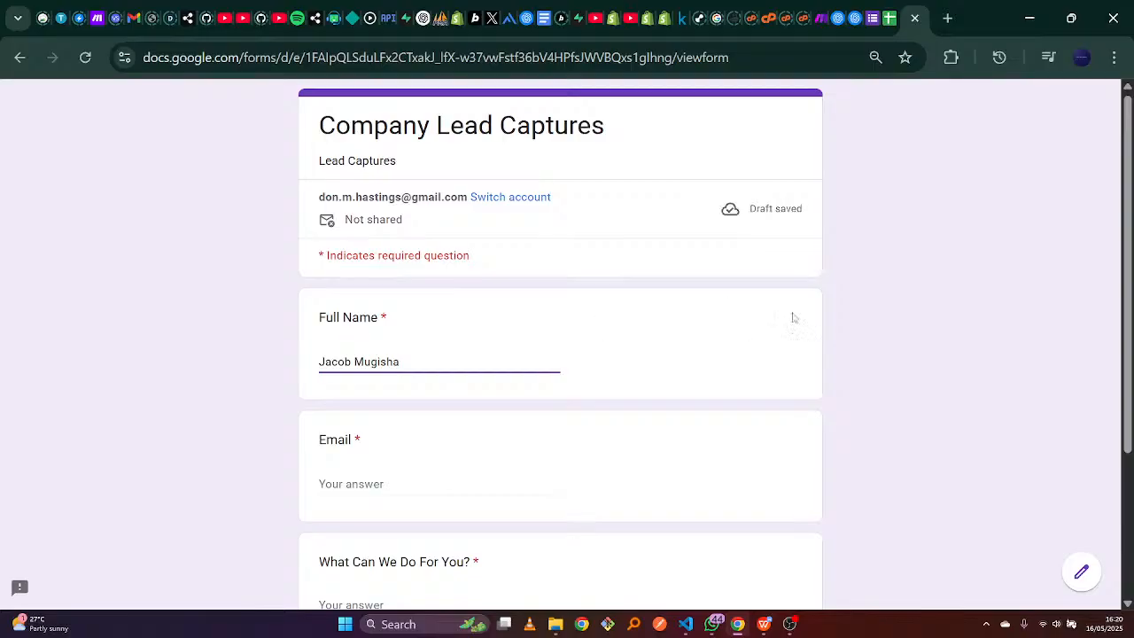
Paste Entry 2's e-mail address into the Email field.
click(428, 491)
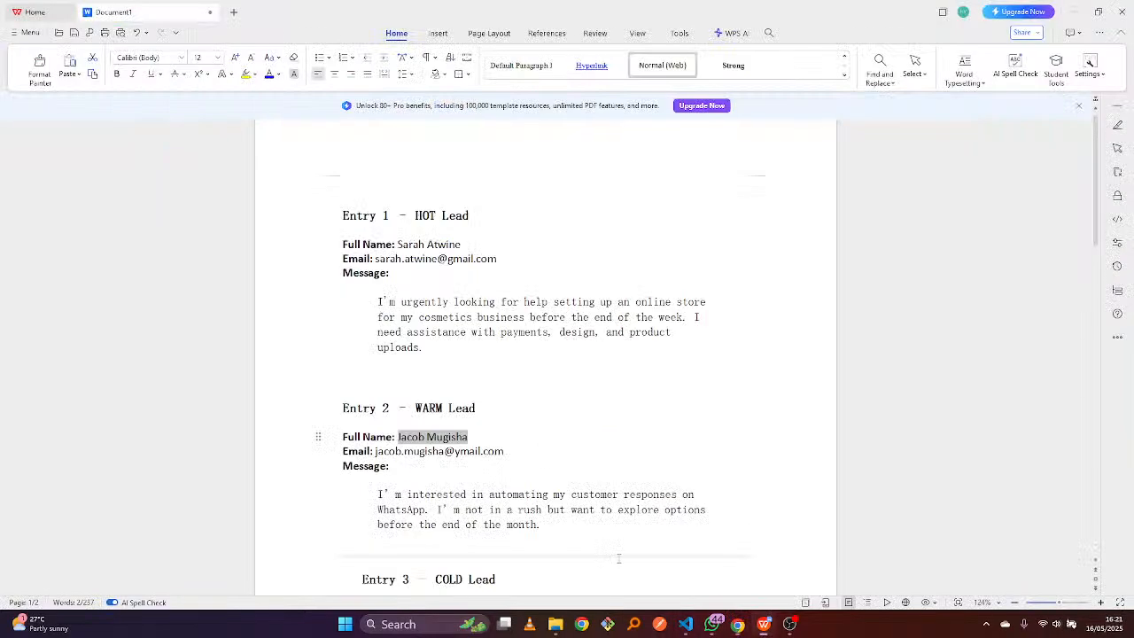
click(737, 625)
drag(376, 451, 511, 454)
key(ctrl+c)
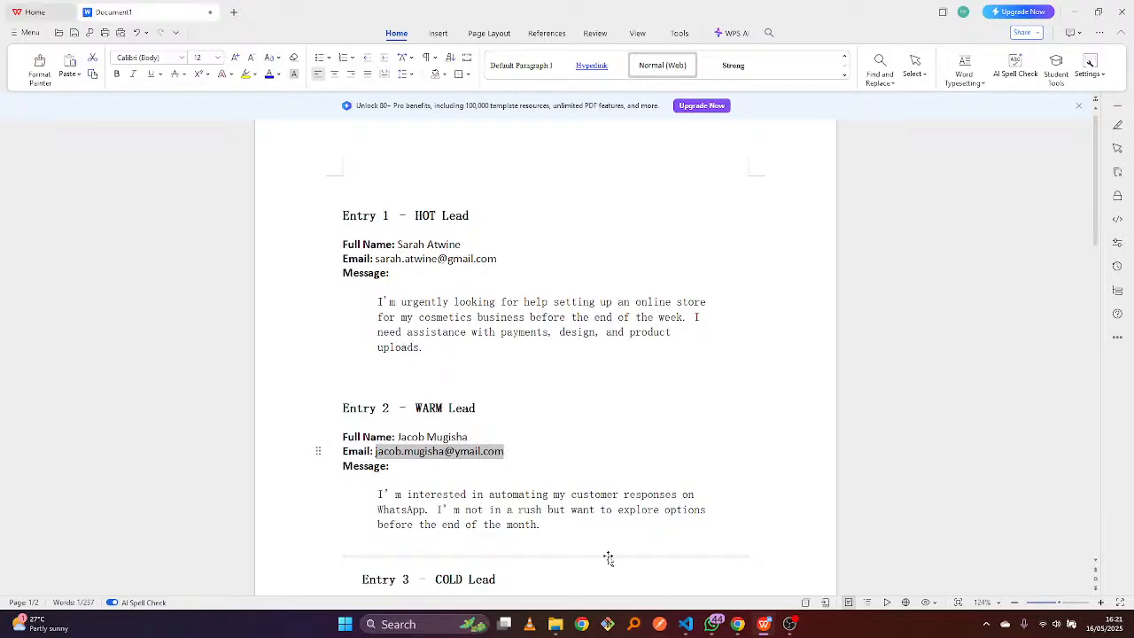
click(738, 624)
key(ctrl+v)
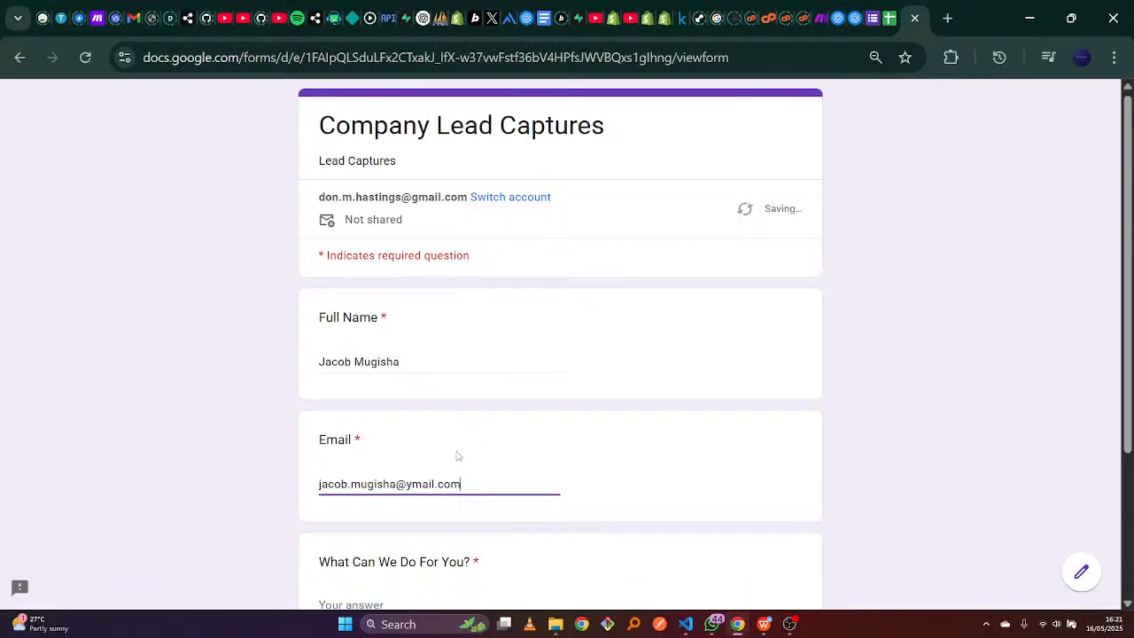
scroll(1020, 431, down, 3)
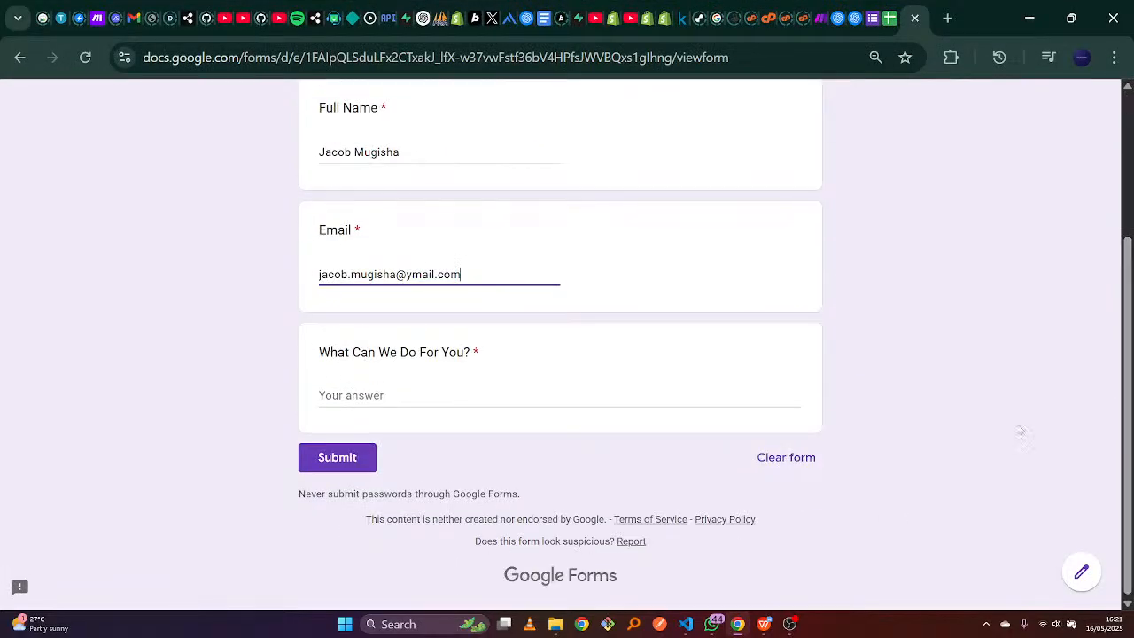
Paste Entry 2's WhatsApp automation request into What Can We Do For You?
click(574, 388)
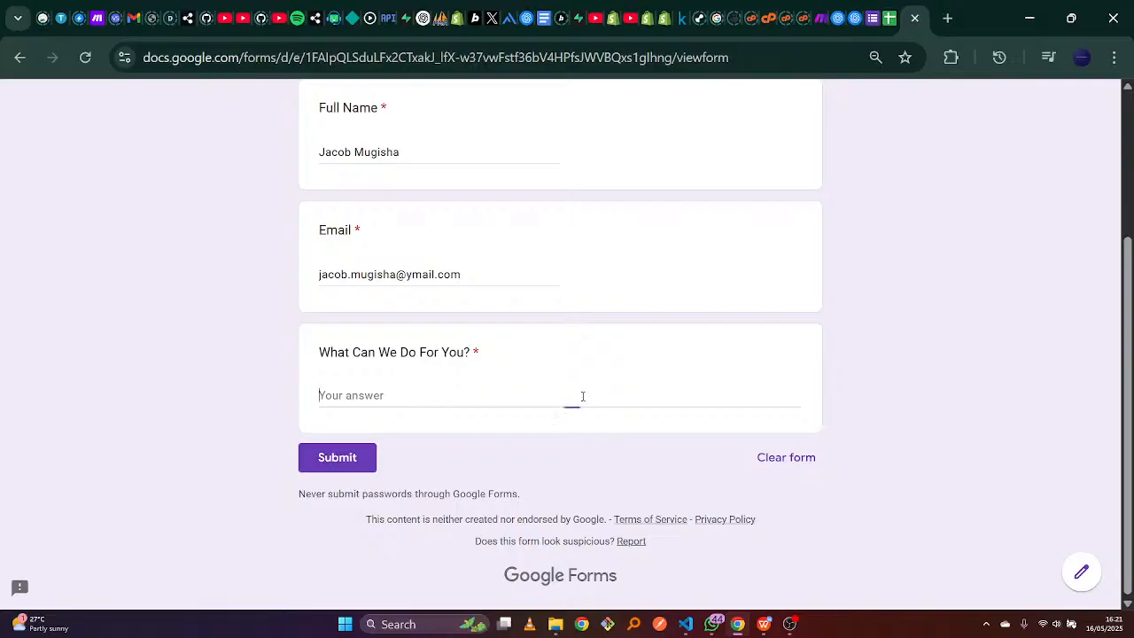
click(763, 624)
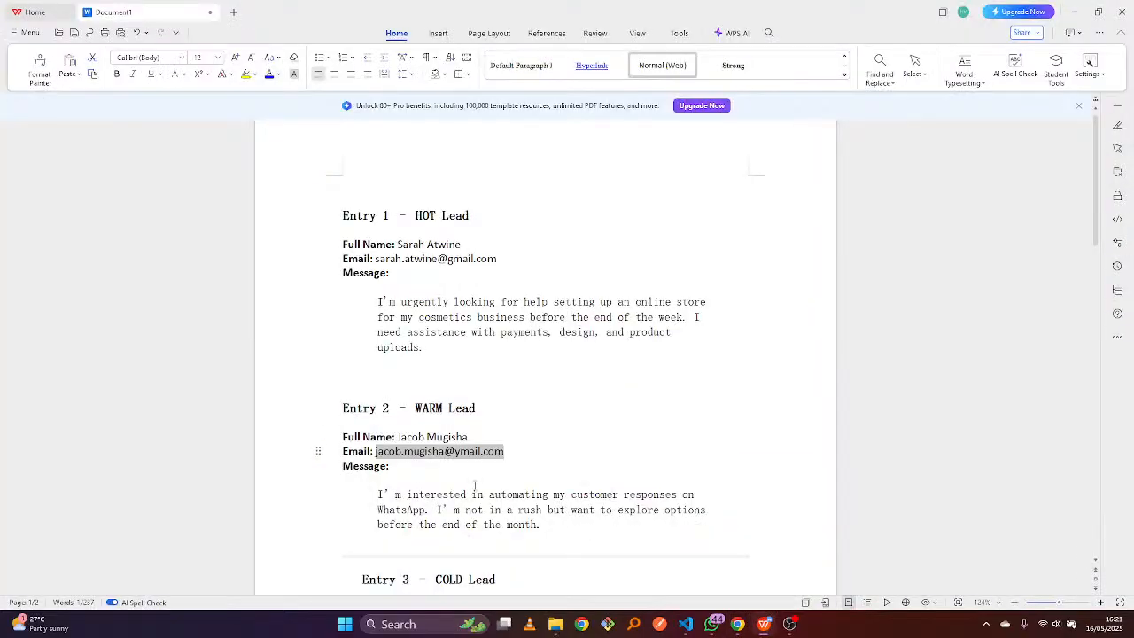
drag(379, 490, 541, 524)
key(ctrl+c)
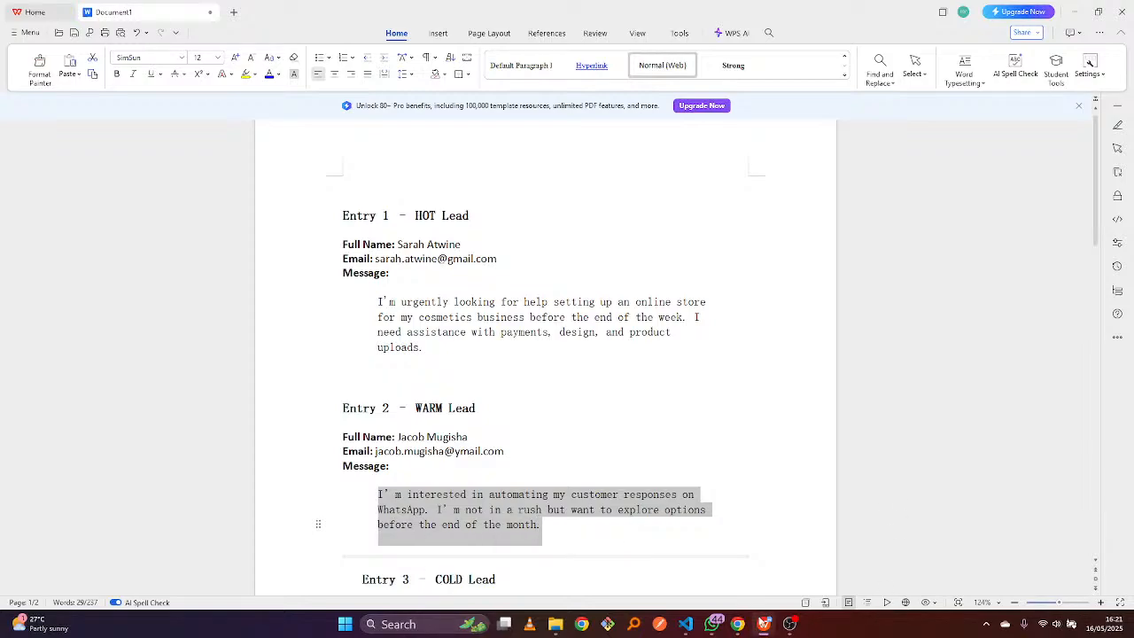
click(737, 623)
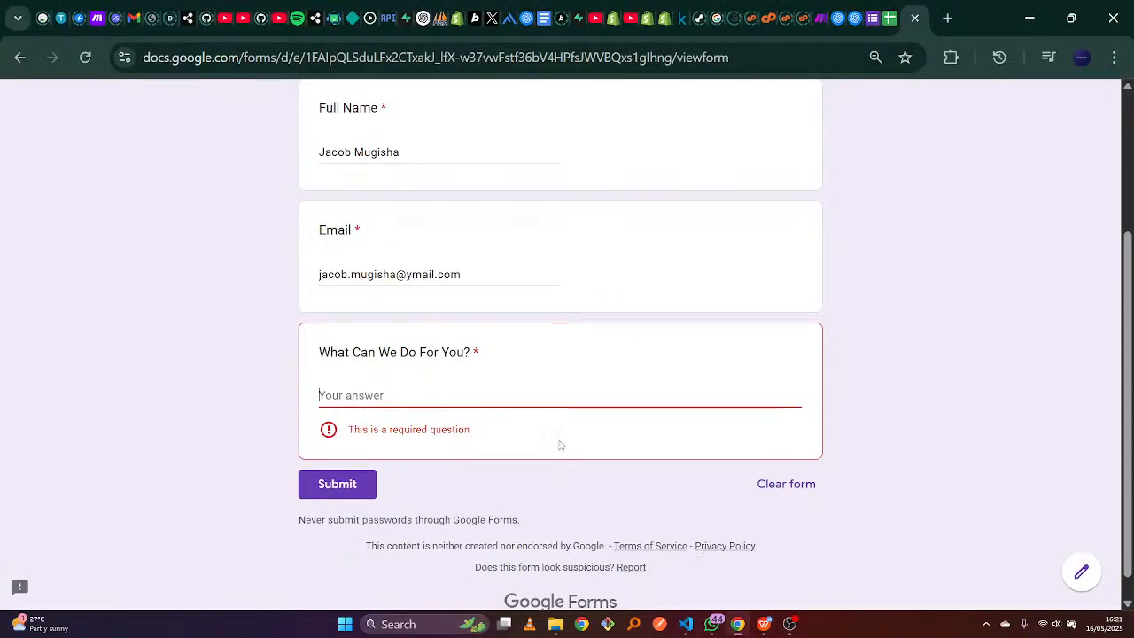
click(543, 386)
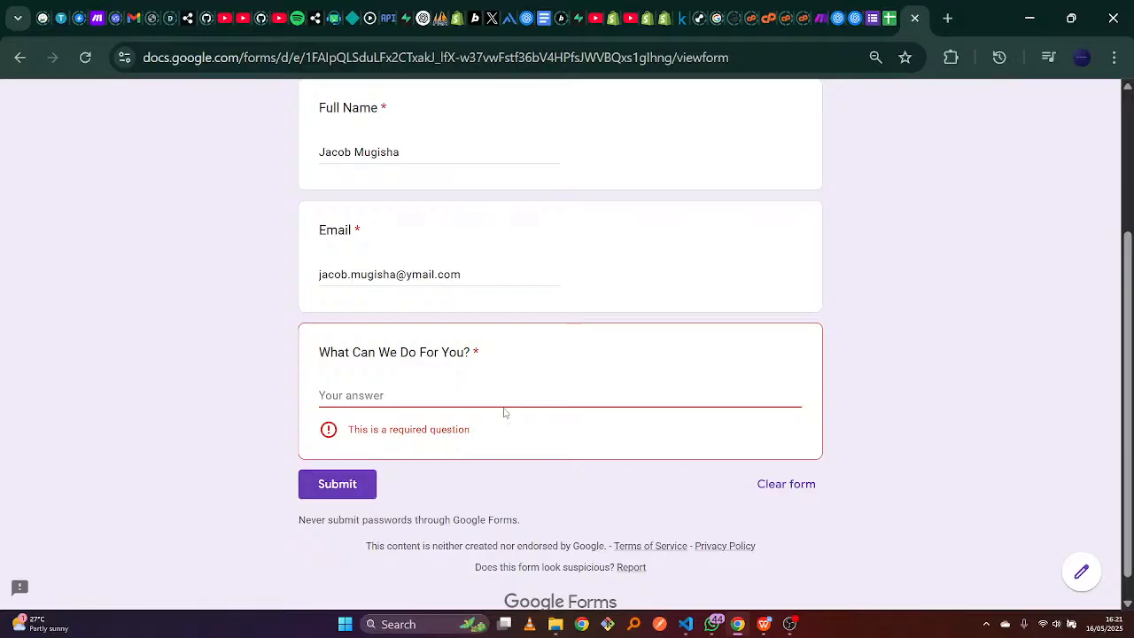
click(504, 402)
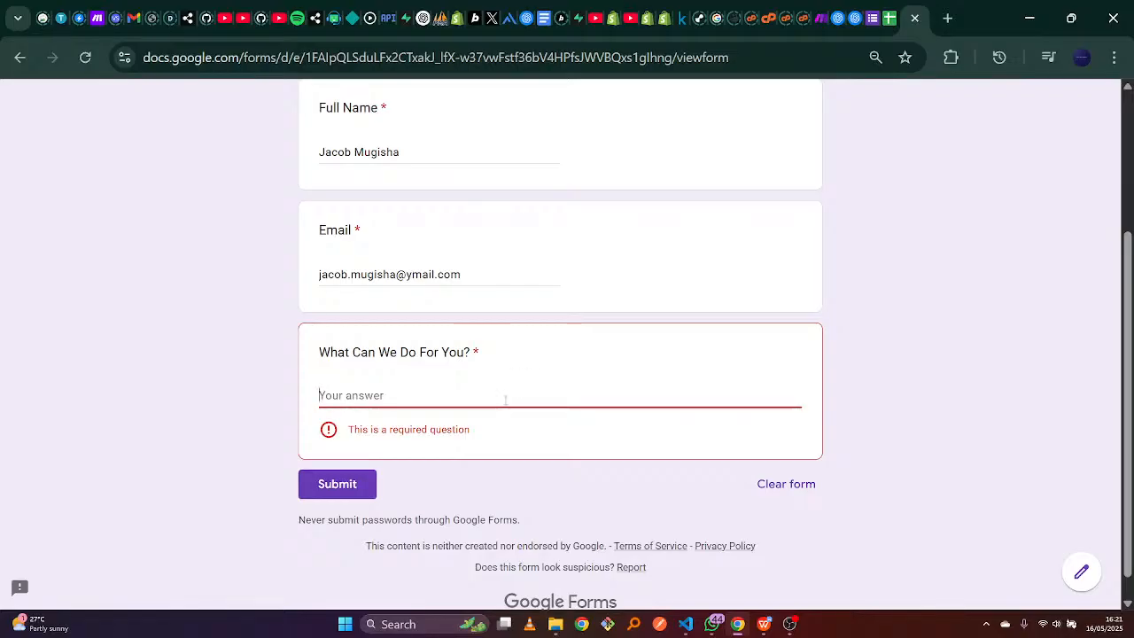
key(ctrl+v)
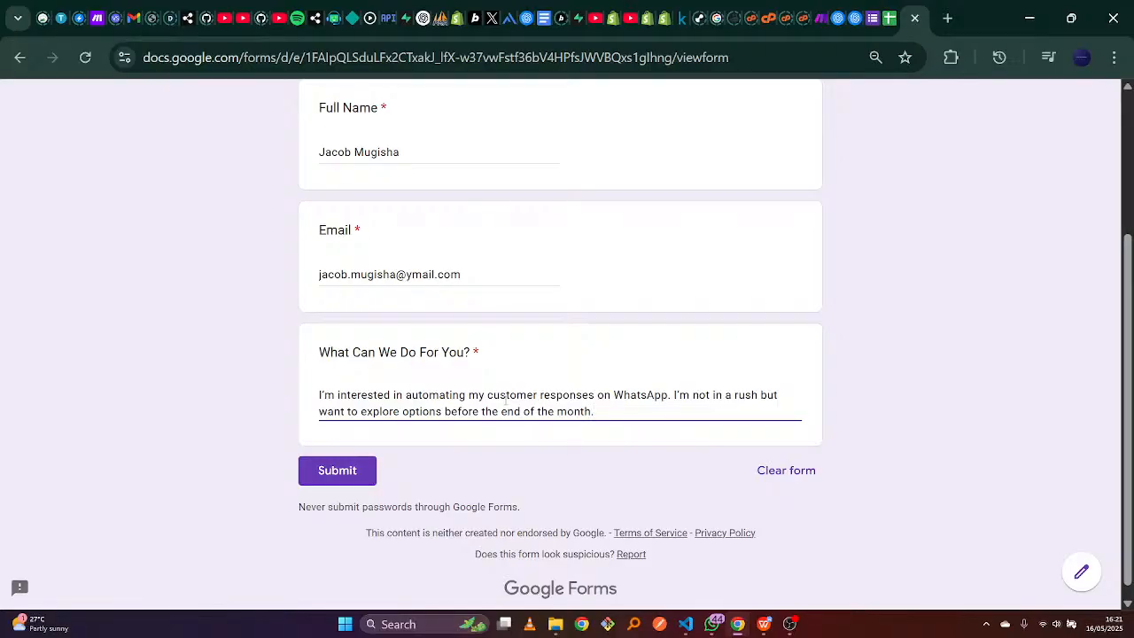
Submit the second lead's response, open a blank form, and return to Make.
click(333, 469)
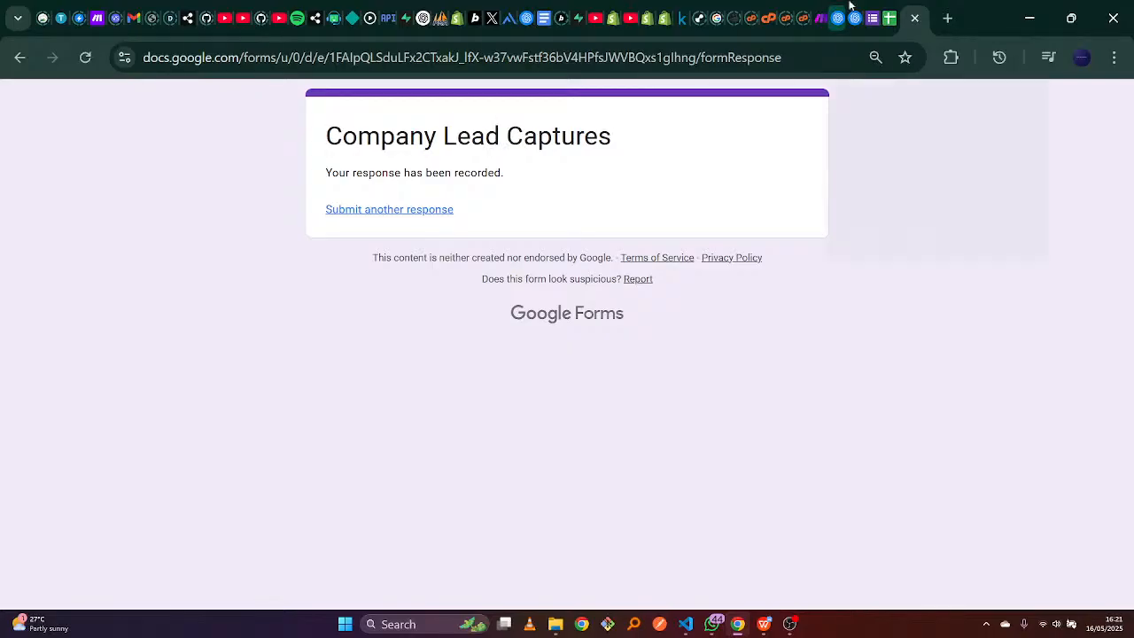
click(435, 211)
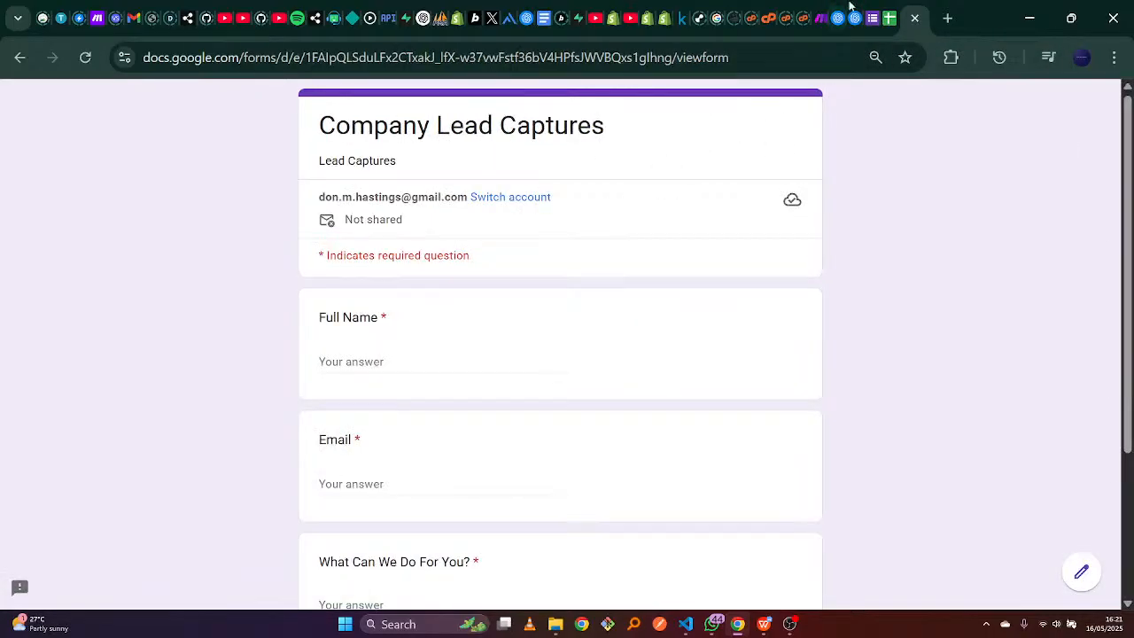
click(820, 17)
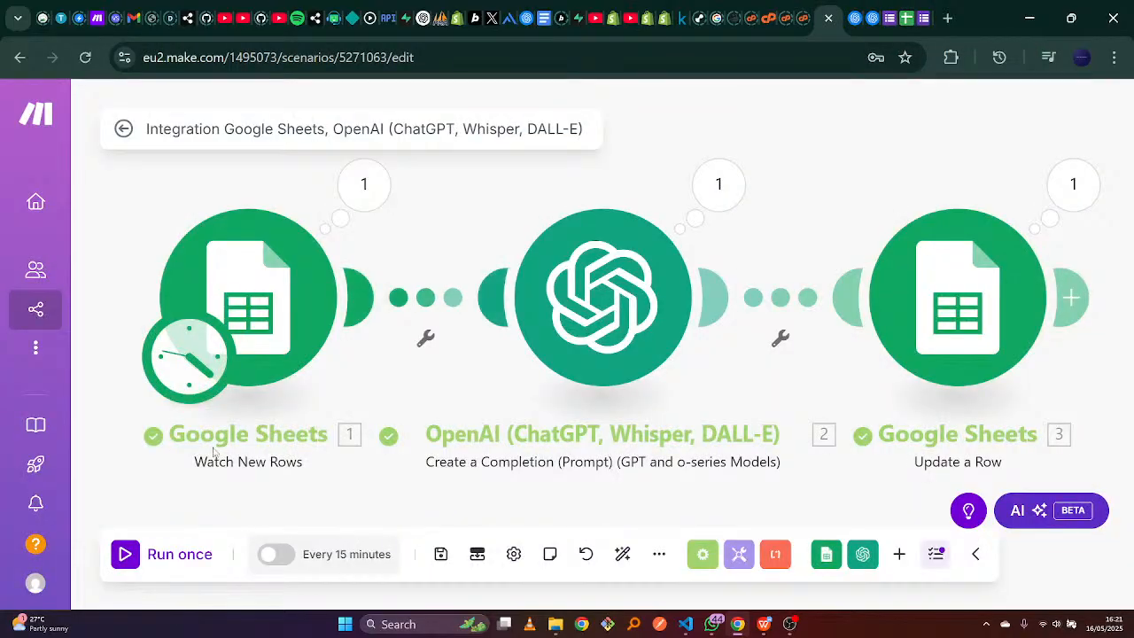
Run the Make scenario once on the second lead and open the responses spreadsheet.
click(131, 551)
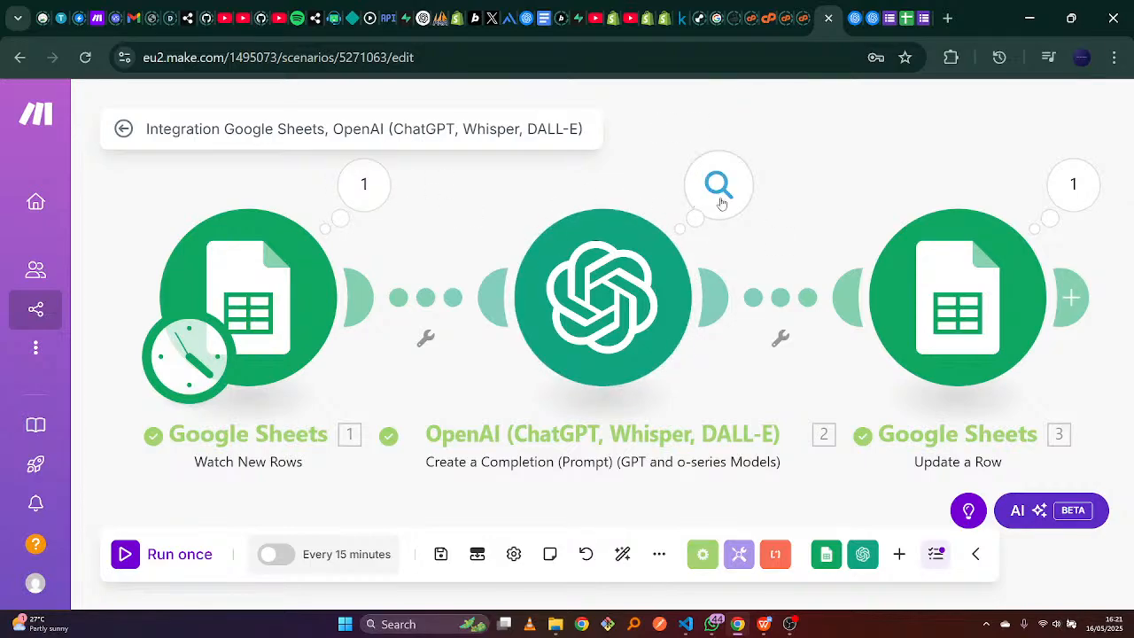
click(906, 18)
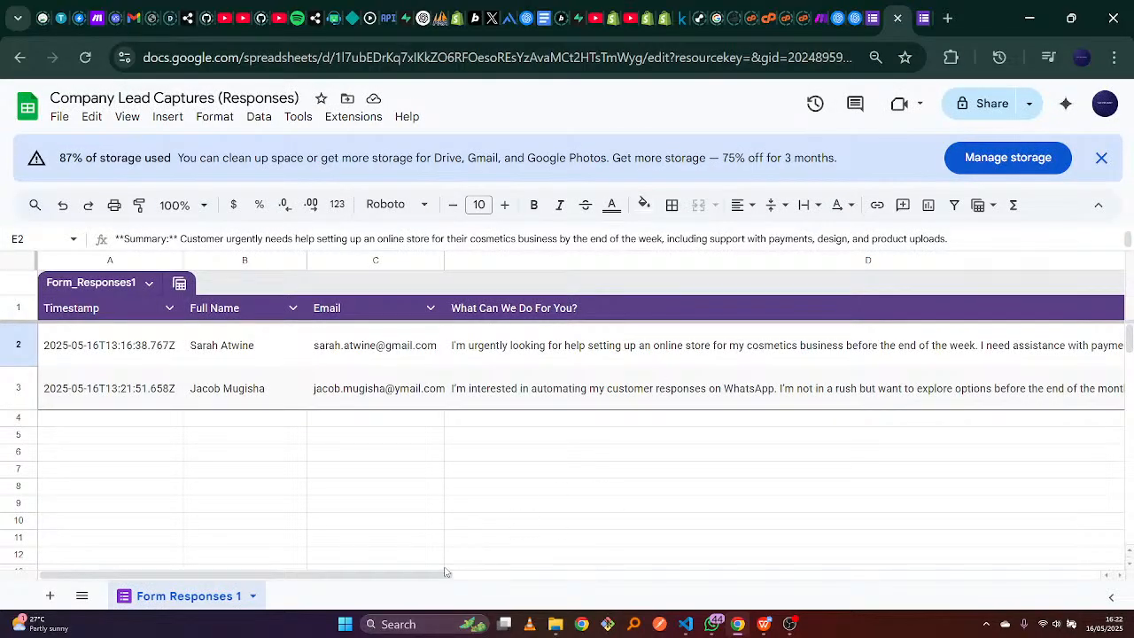
Check the E3 AI summary and both leads' Hot and Warm scores, then return to Make.
drag(393, 578, 742, 585)
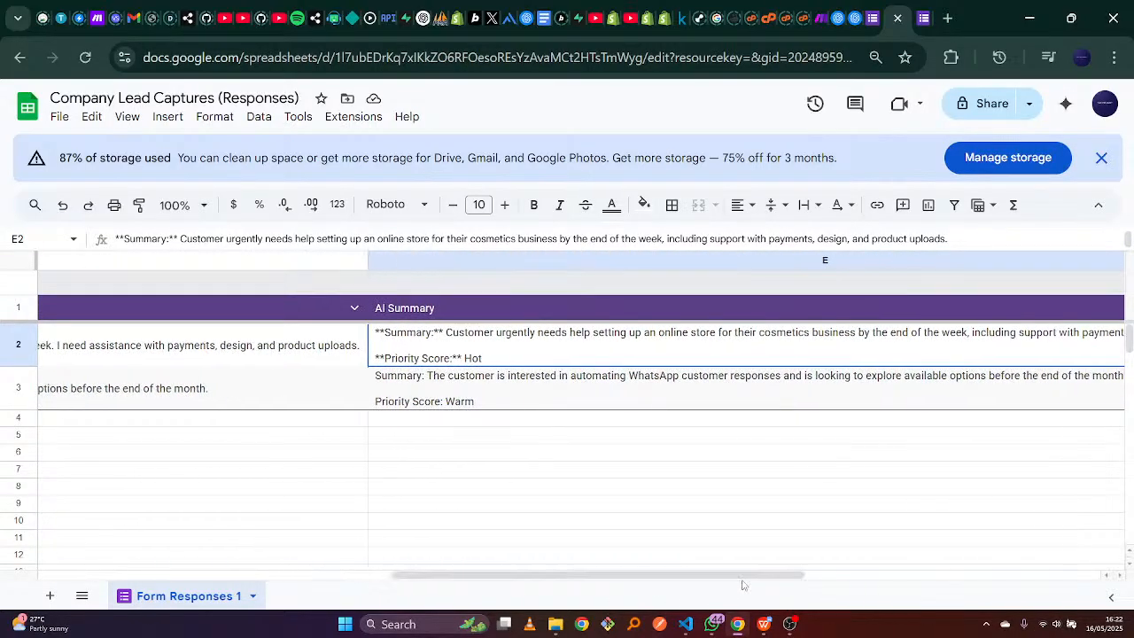
click(493, 399)
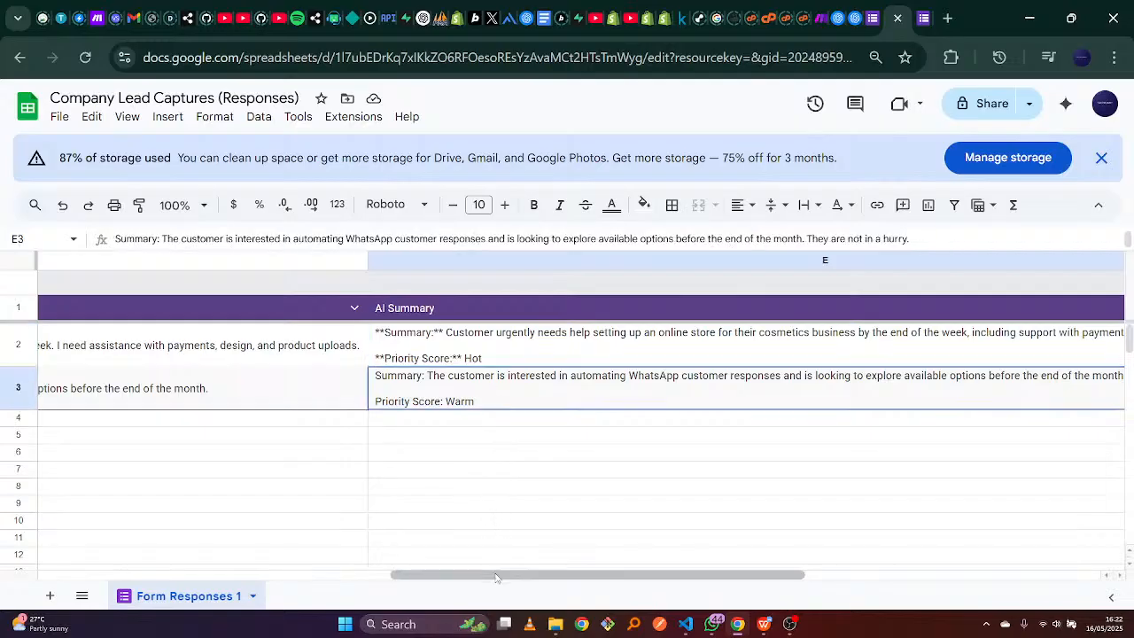
drag(497, 573, 473, 581)
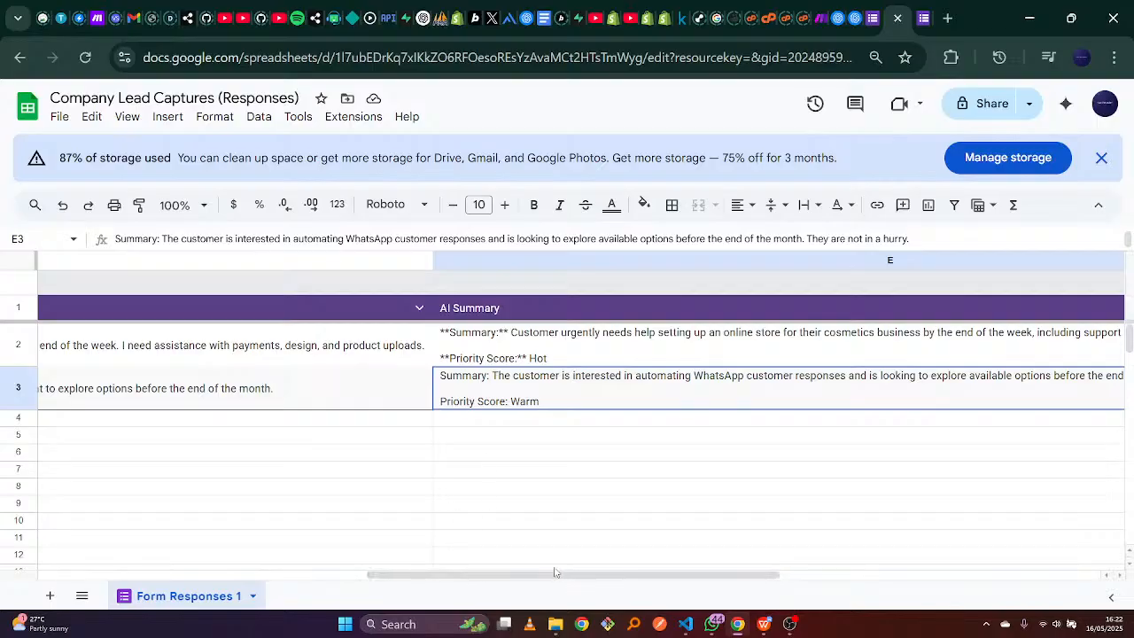
drag(560, 582, 129, 565)
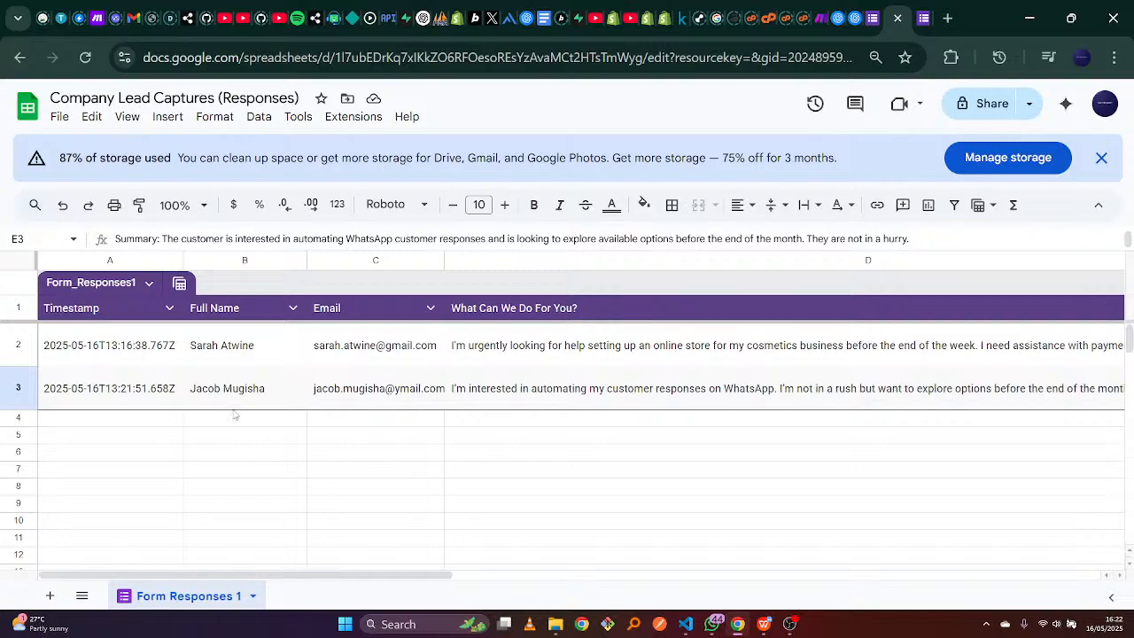
click(188, 426)
click(123, 428)
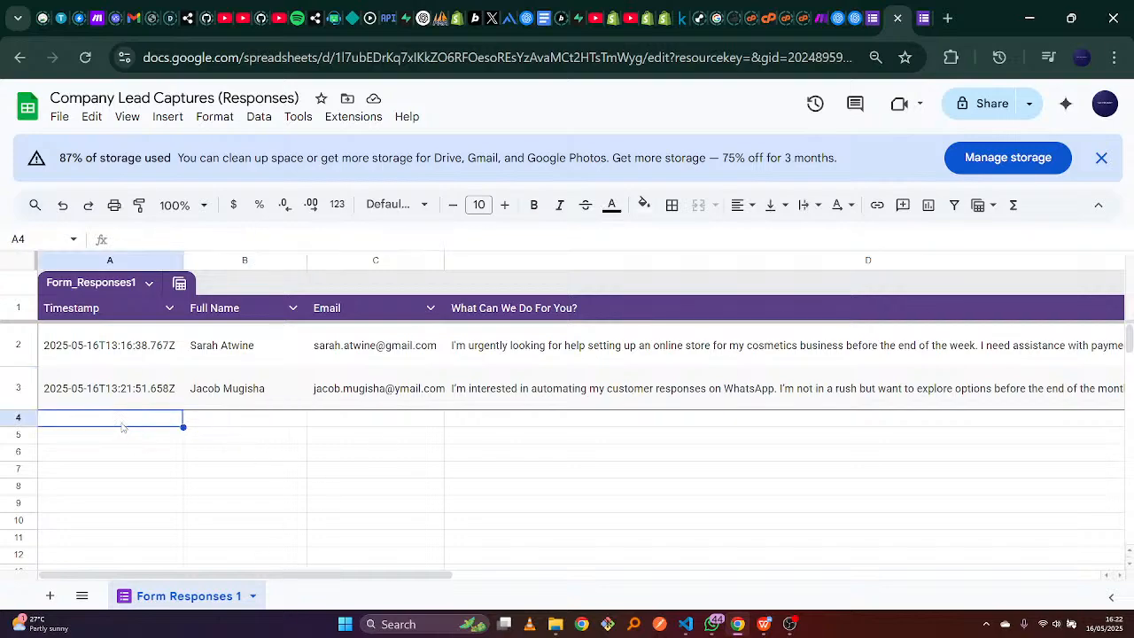
click(130, 440)
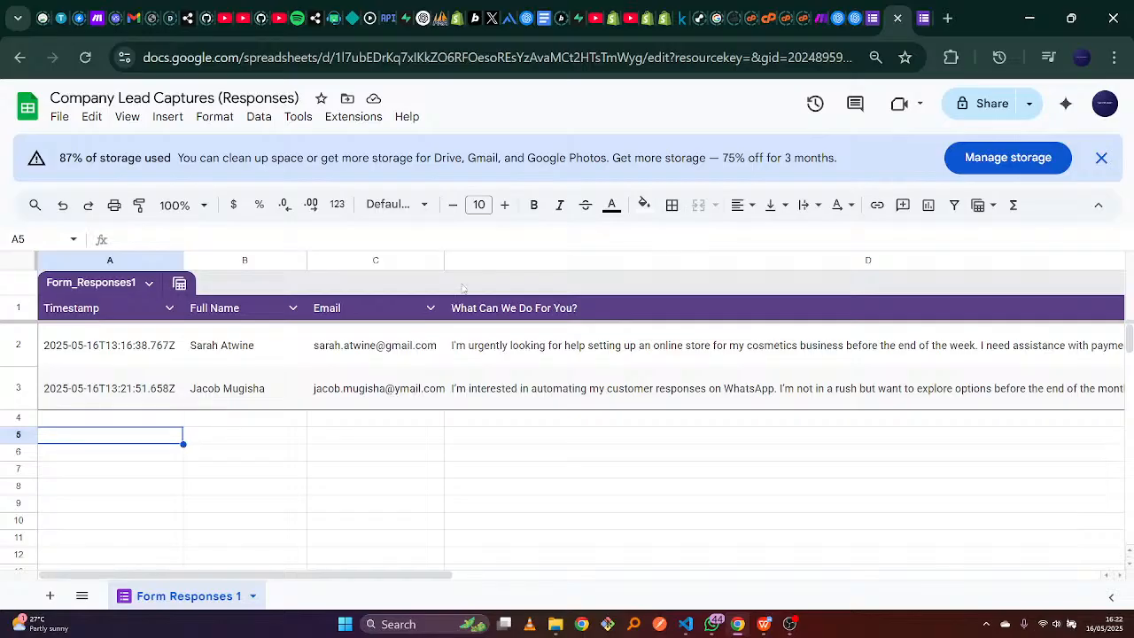
click(821, 17)
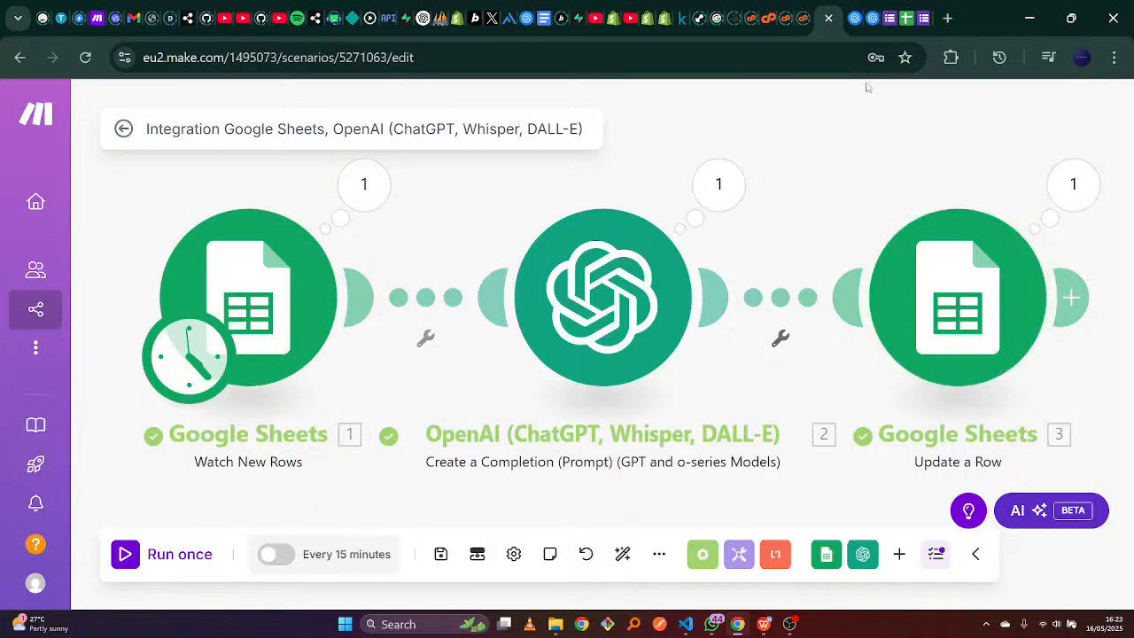
Switch between the Make scenario and the Company Lead Captures form.
click(921, 13)
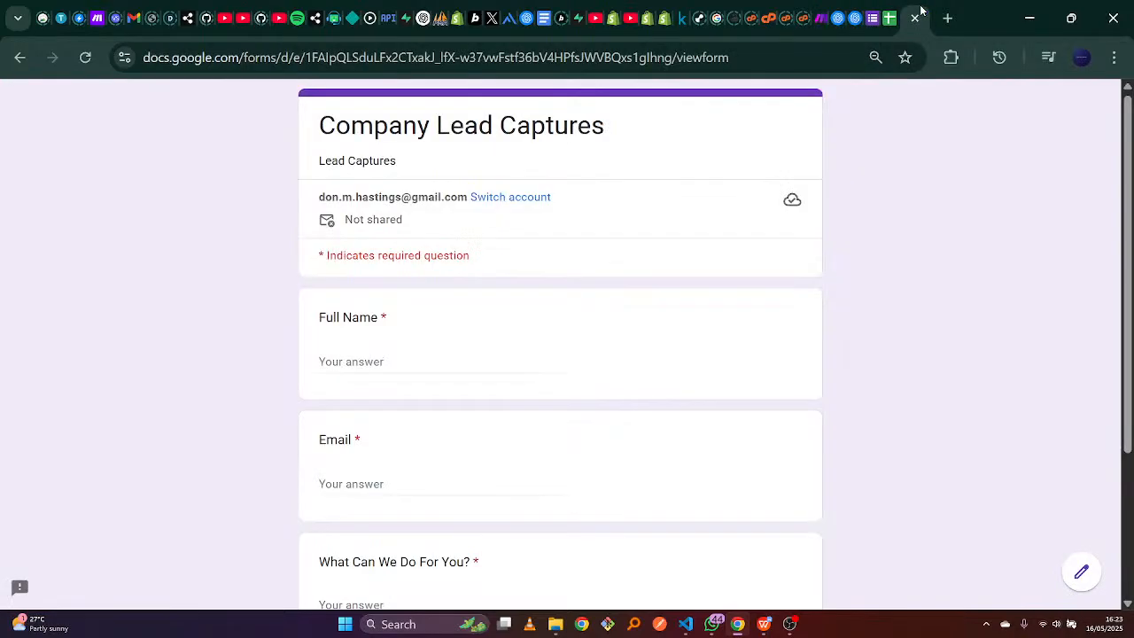
click(804, 18)
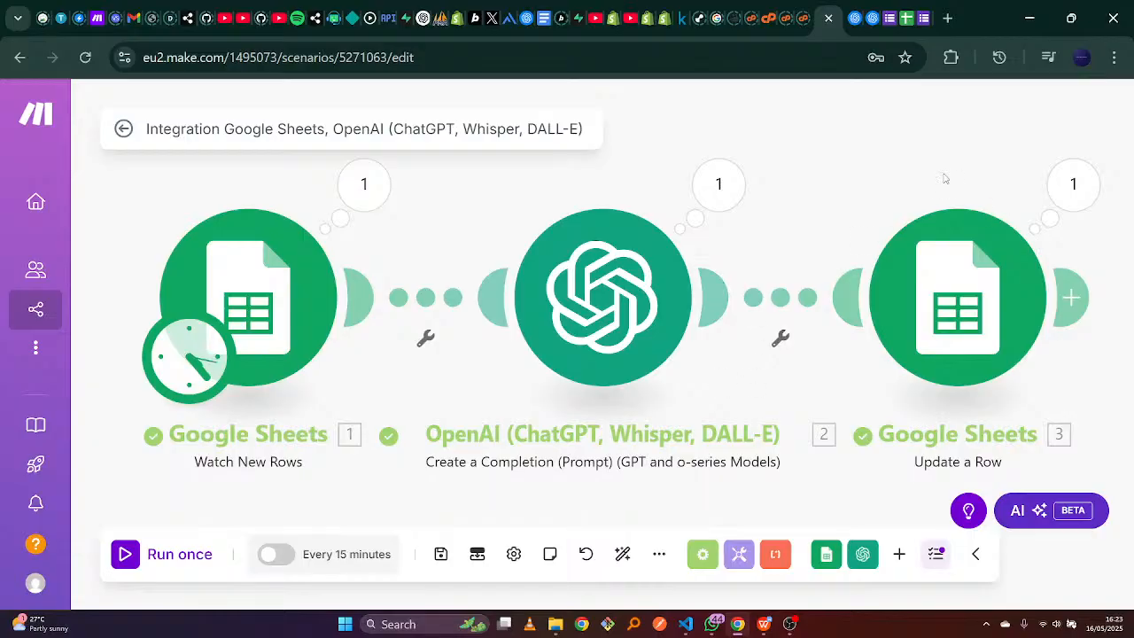
click(920, 7)
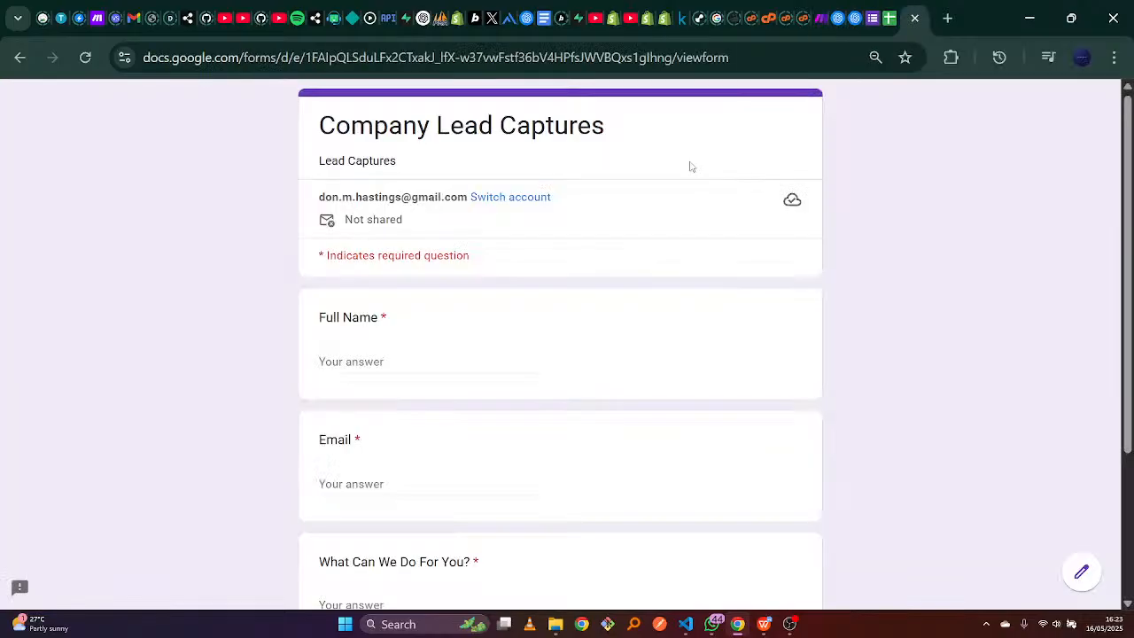
click(821, 8)
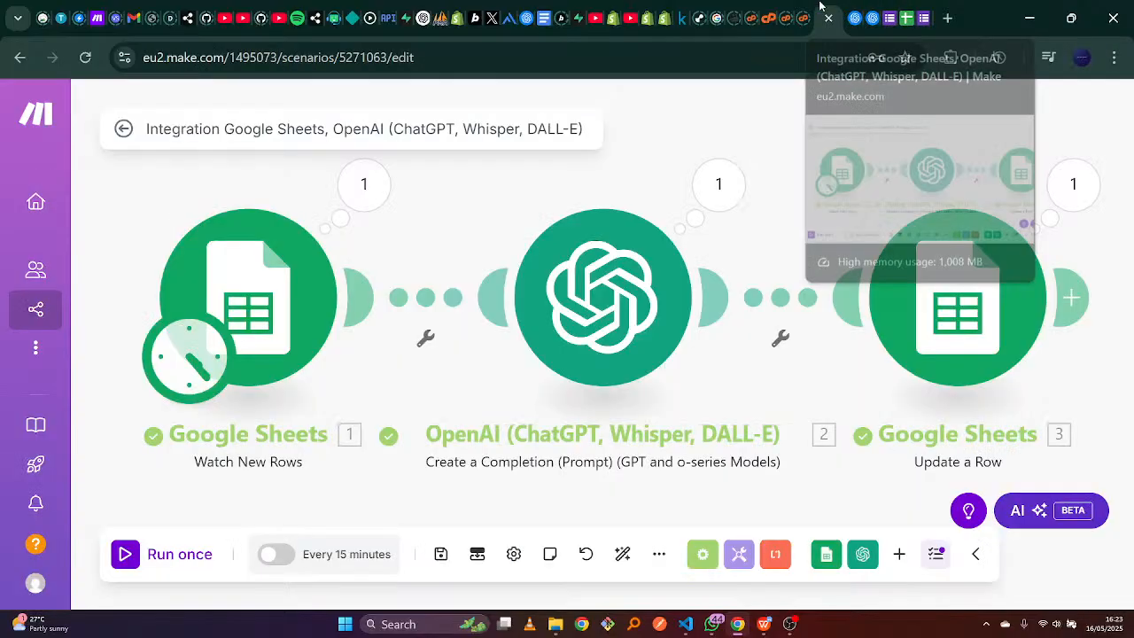
click(917, 9)
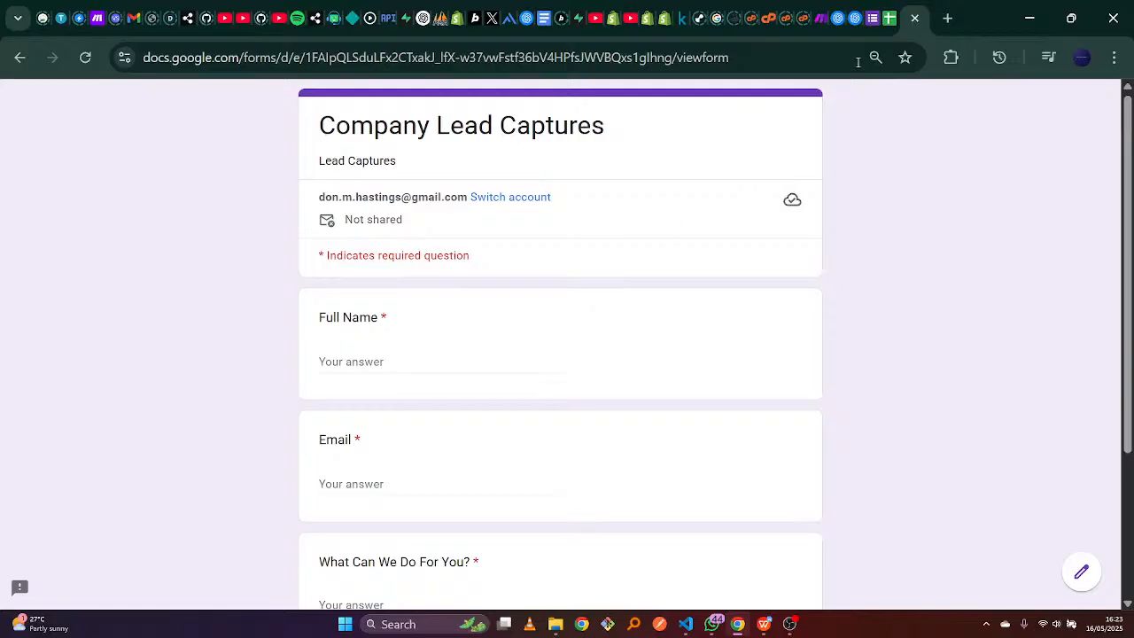
Step through the blank form's Full Name and Email answers and scroll through the form.
click(414, 363)
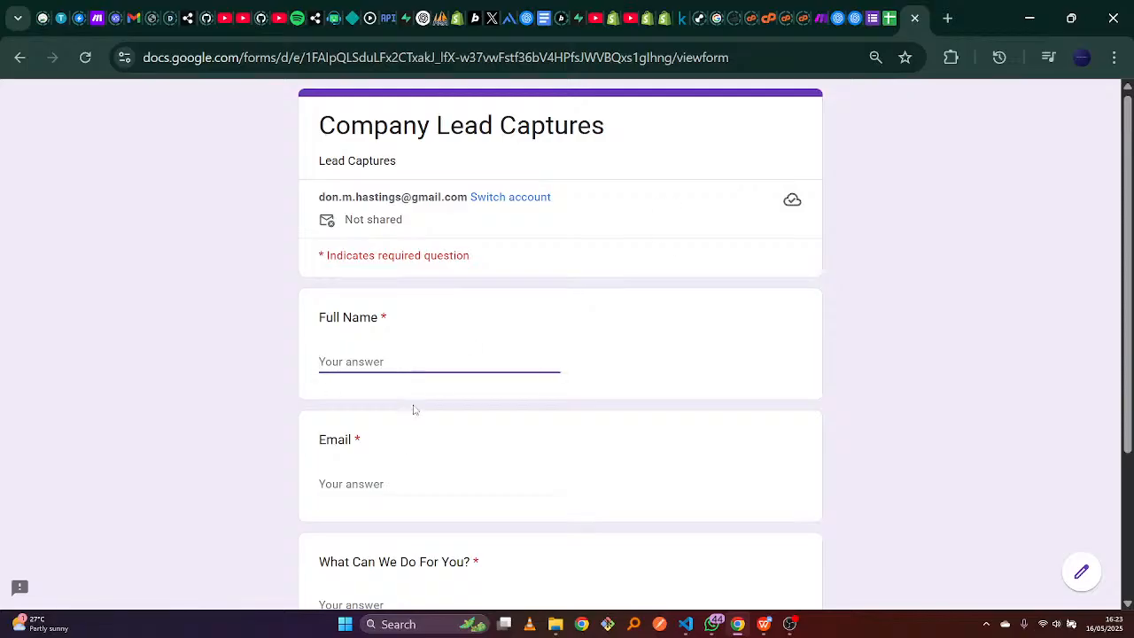
click(408, 484)
key(Tab)
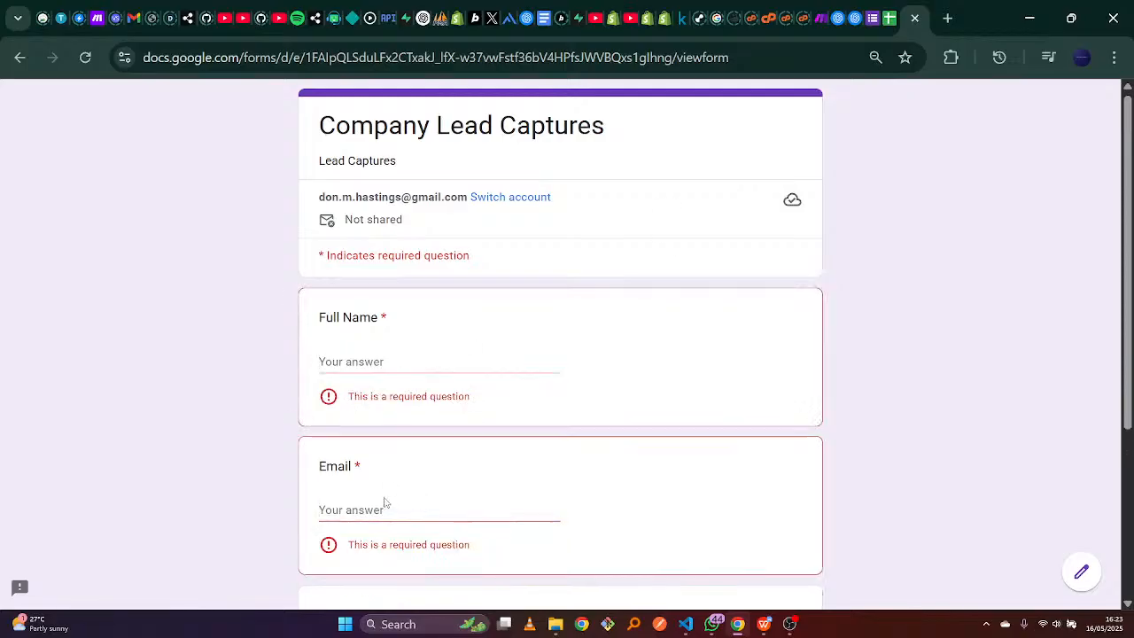
click(401, 364)
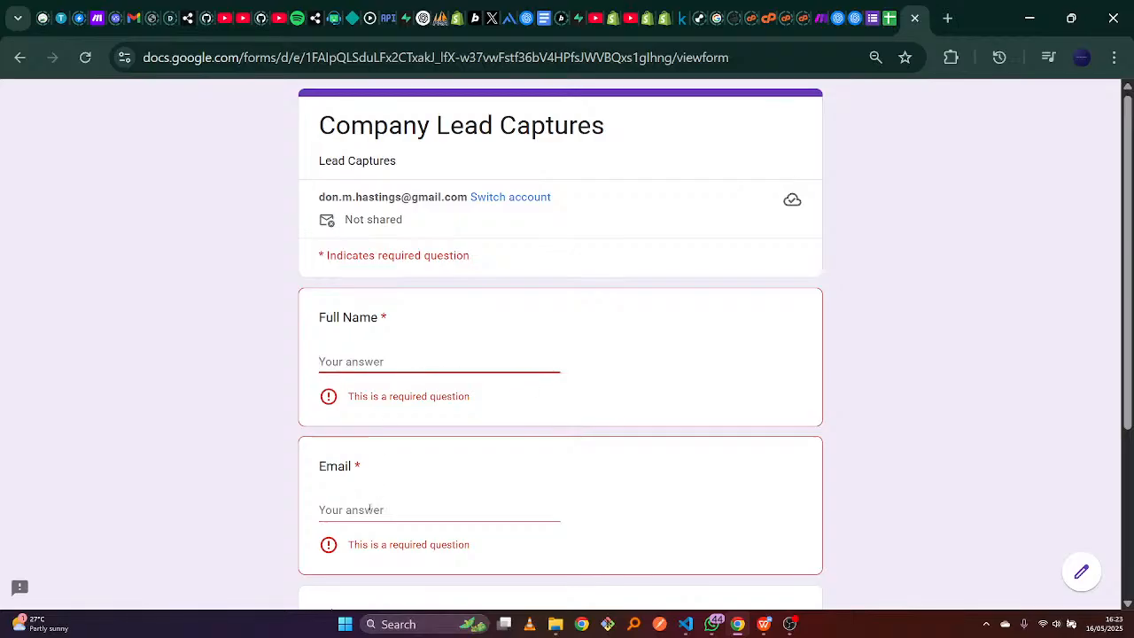
key(Tab)
key(Tab)
scroll(646, 373, down, 3)
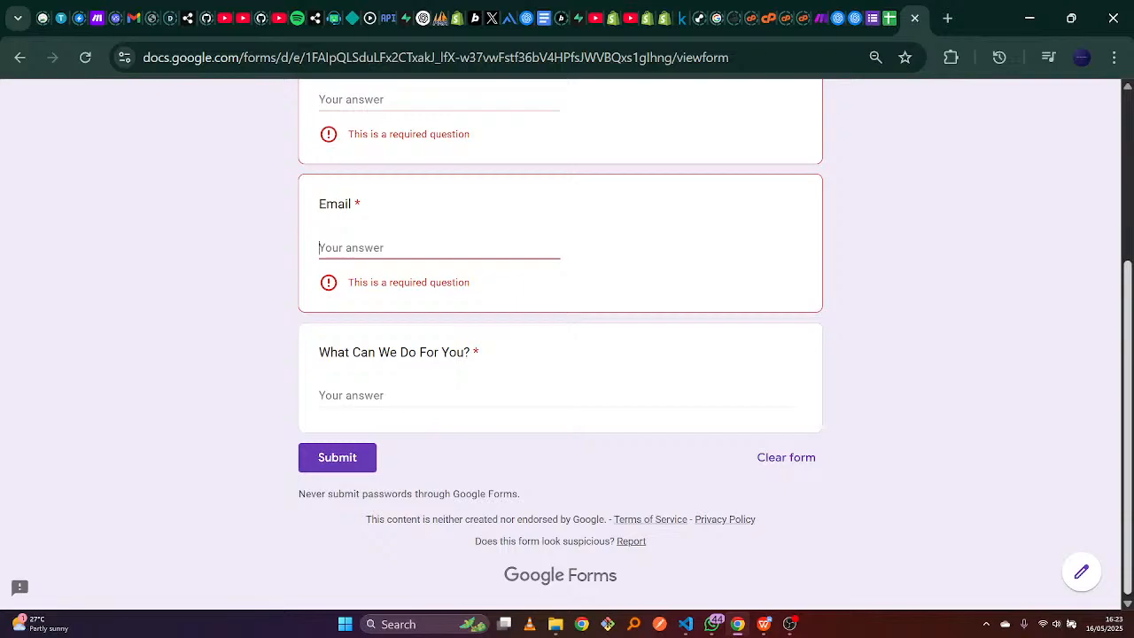
scroll(846, 188, up, 3)
scroll(846, 187, down, 3)
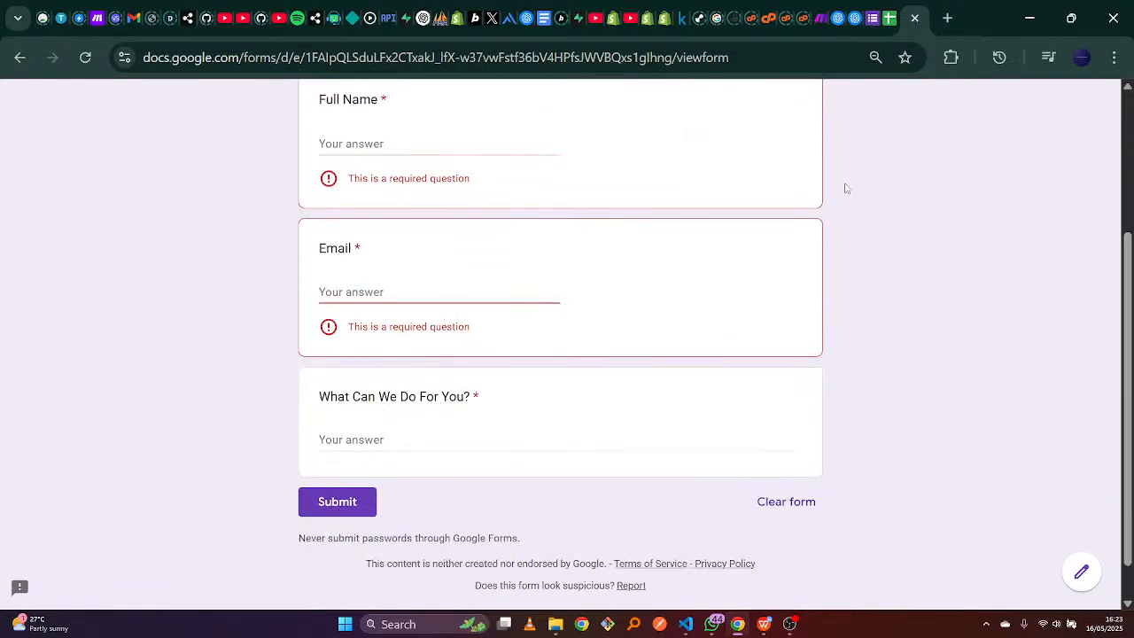
Check Make and the sample lead entries document, then return to the top of the form.
click(819, 17)
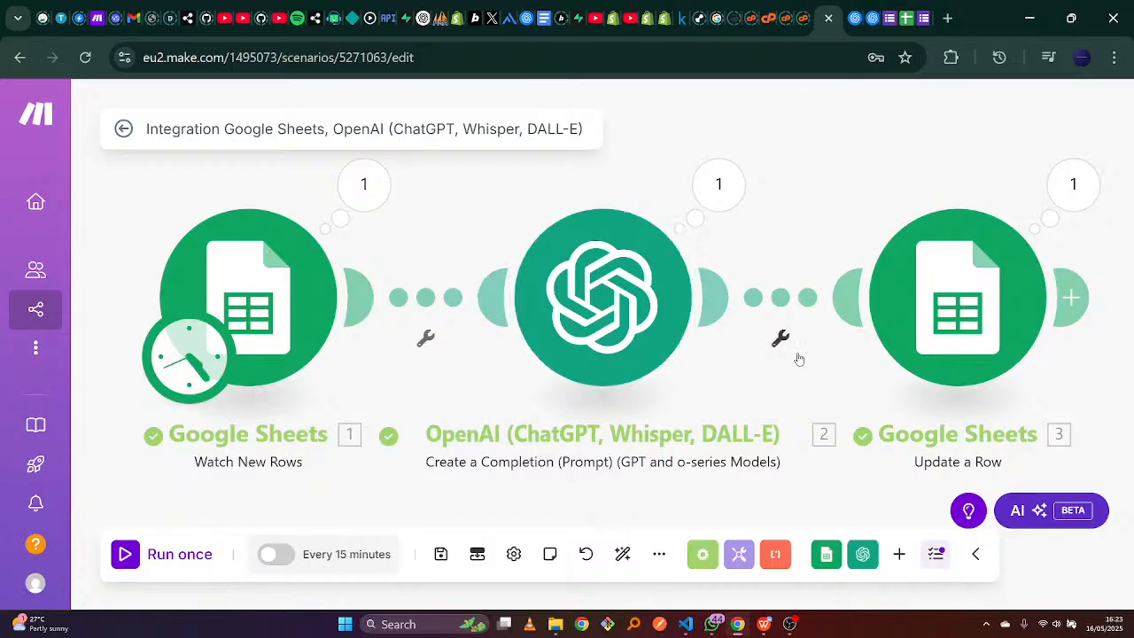
click(762, 624)
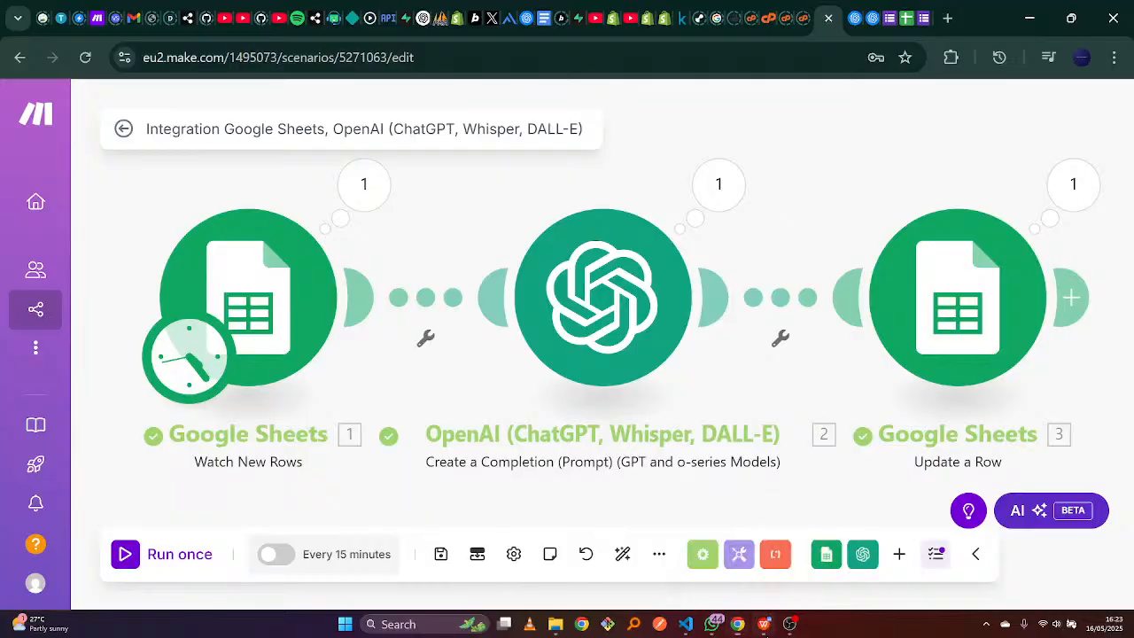
click(737, 623)
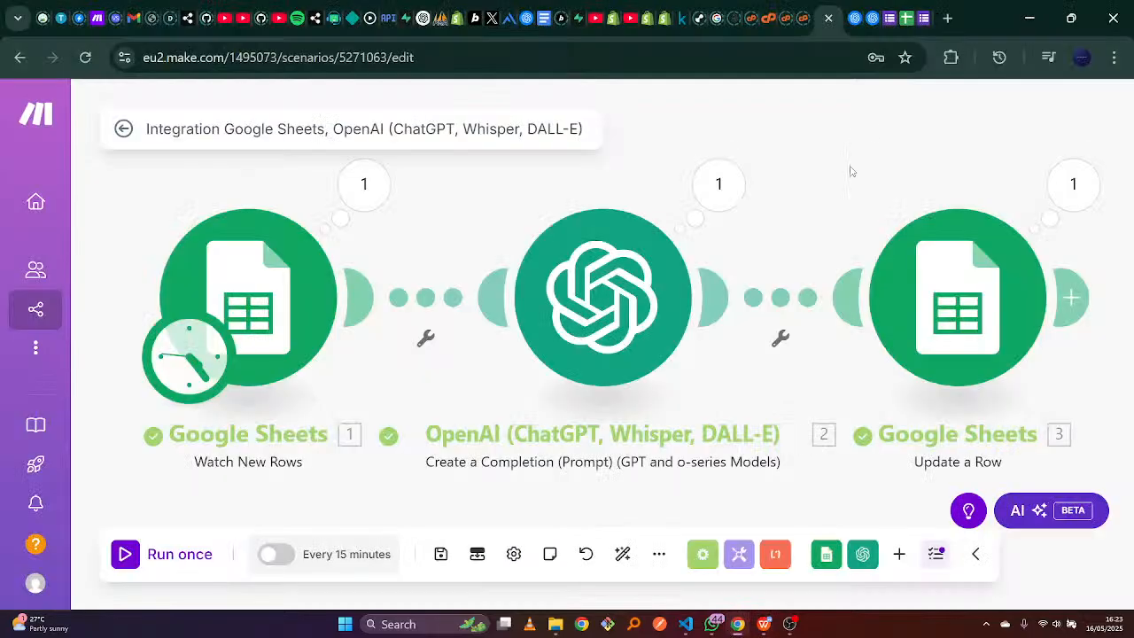
click(913, 11)
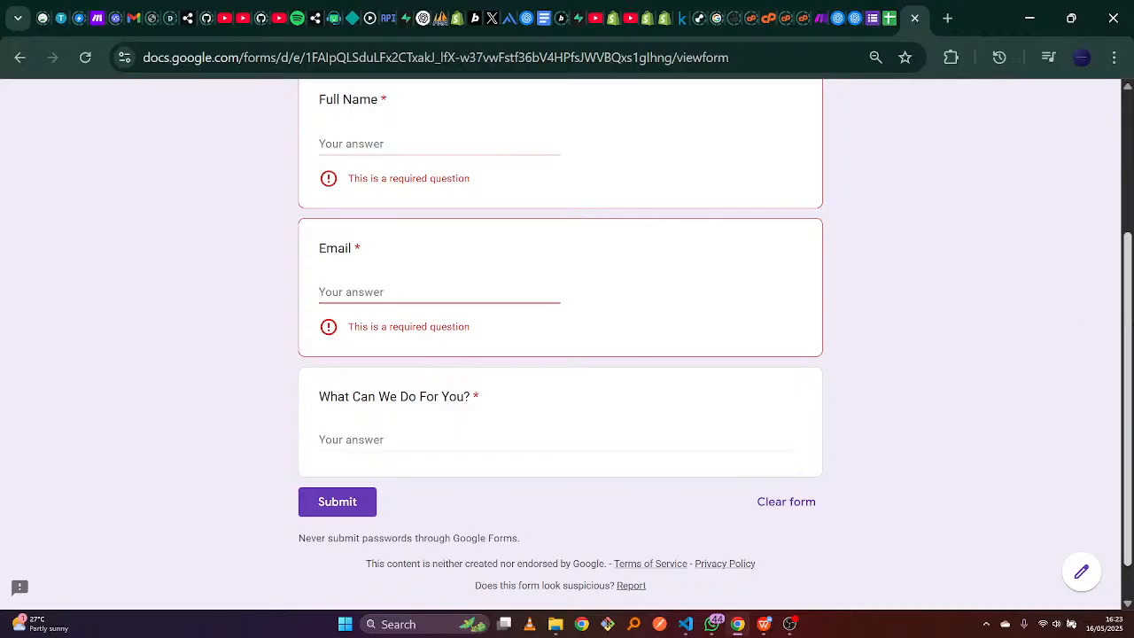
scroll(1085, 155, up, 3)
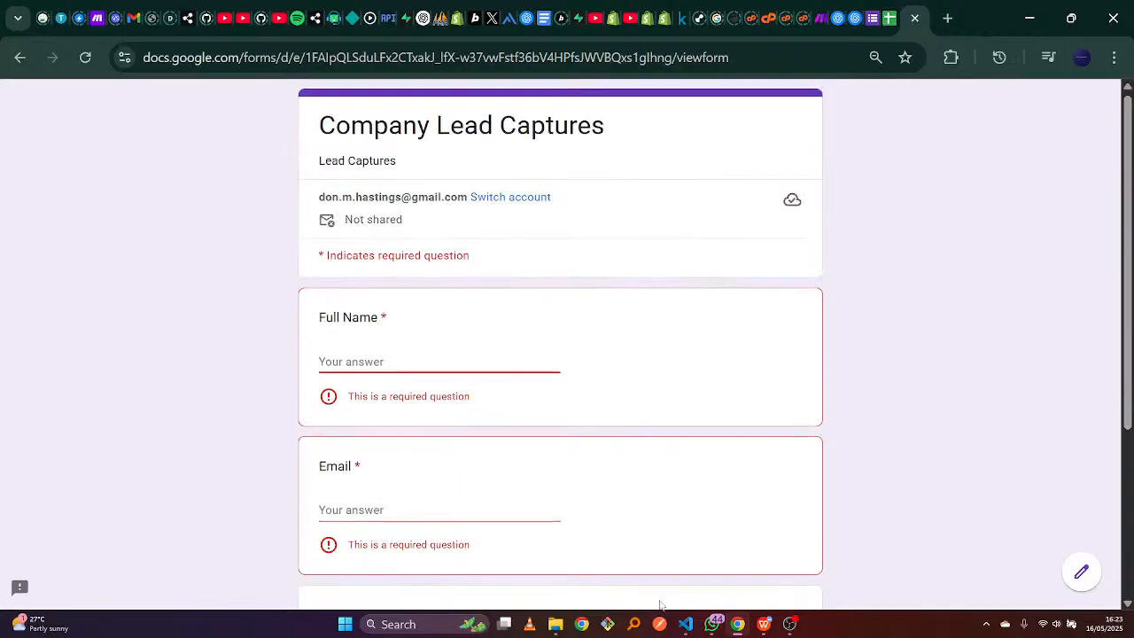
Copy the Entry 3 lead's full name from the sample leads document into Full Name.
click(764, 623)
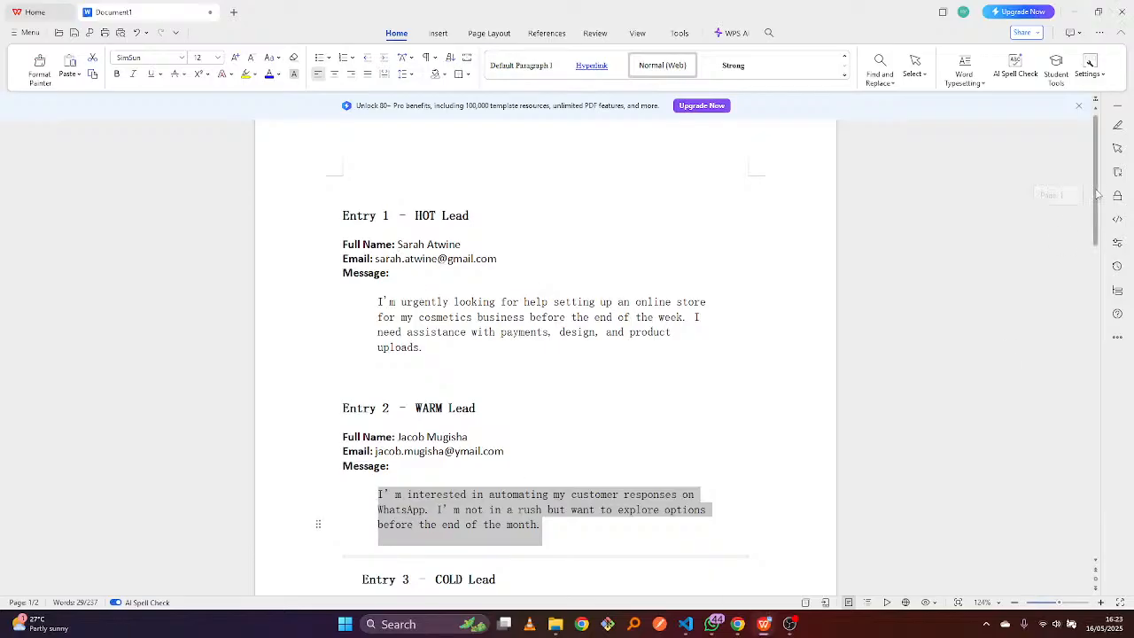
drag(1096, 195, 875, 307)
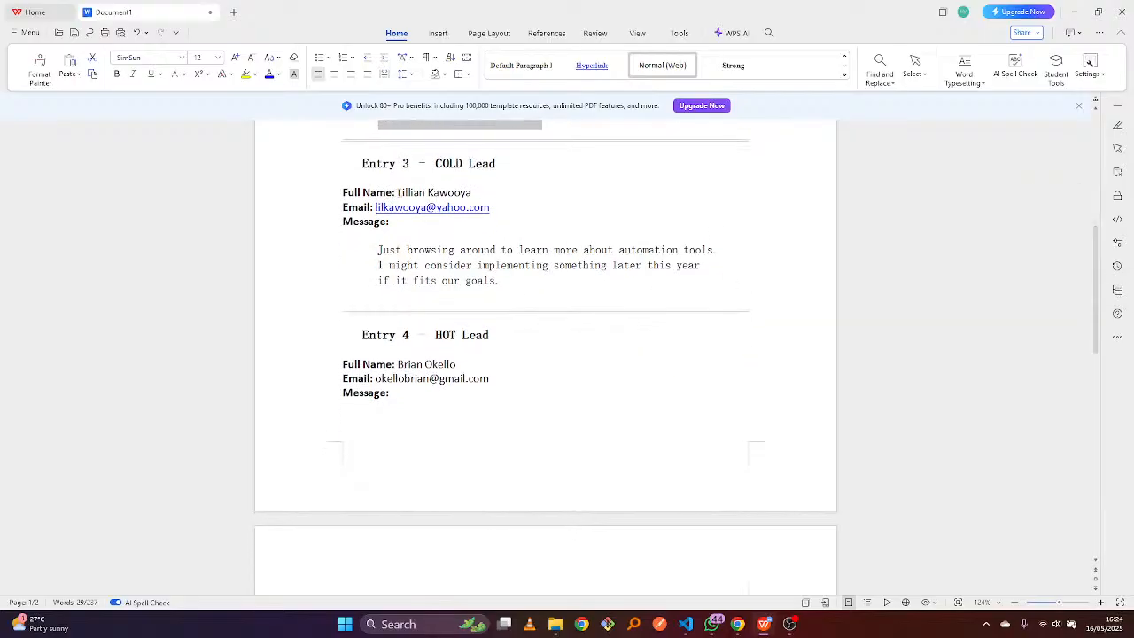
drag(398, 192, 472, 190)
key(ctrl+c)
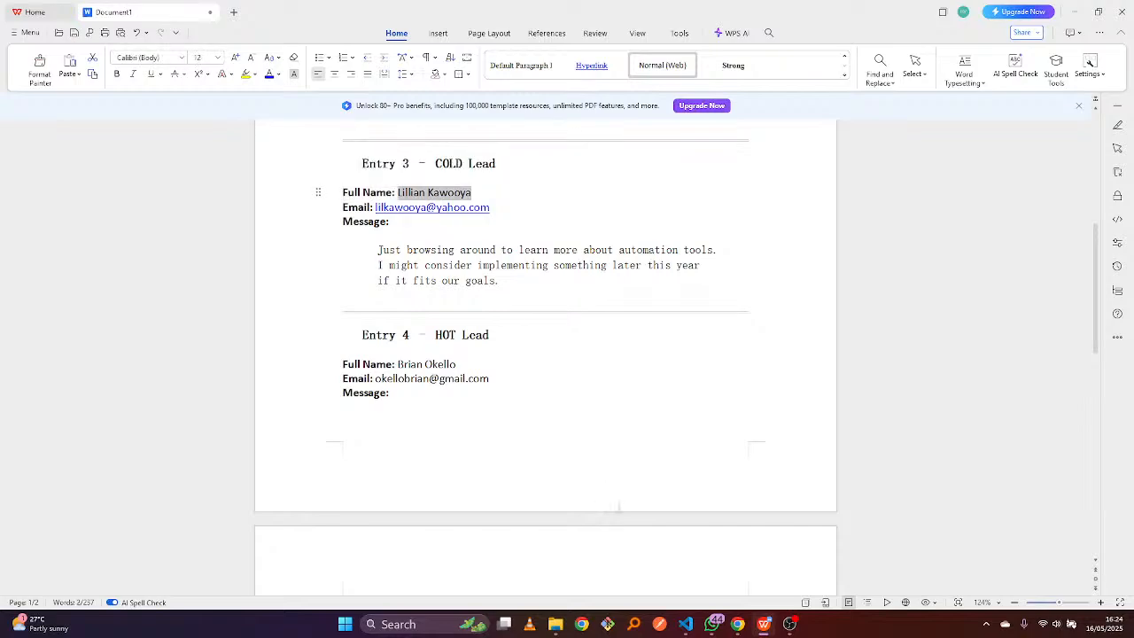
click(737, 624)
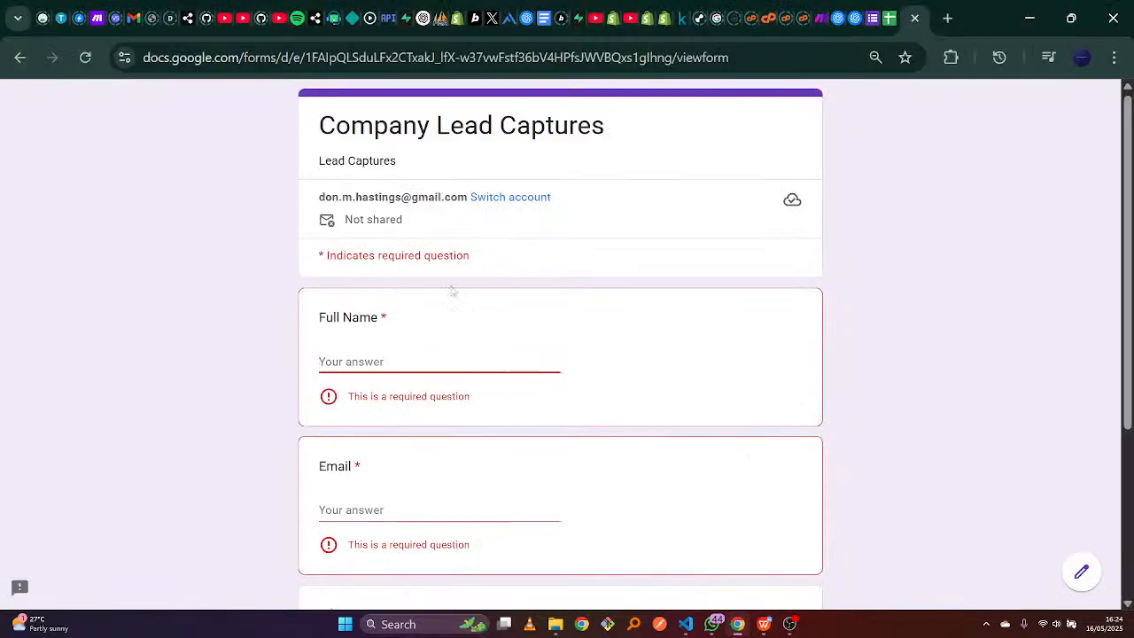
click(437, 355)
key(ctrl+v)
click(384, 478)
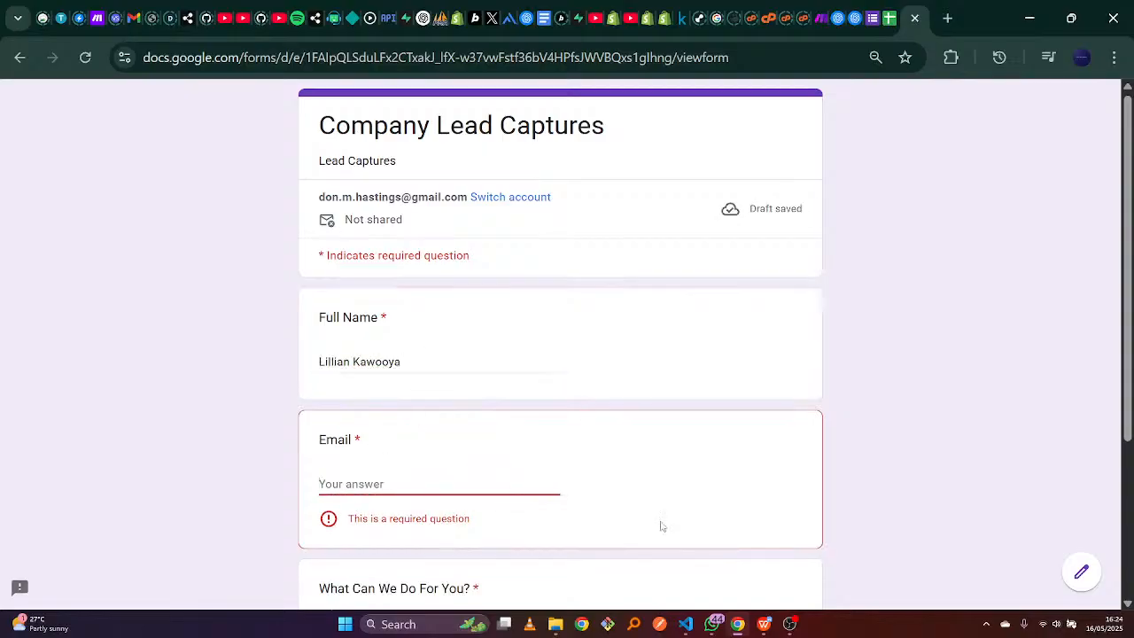
Copy the Entry 3 lead's e-mail address into the Email answer.
click(764, 624)
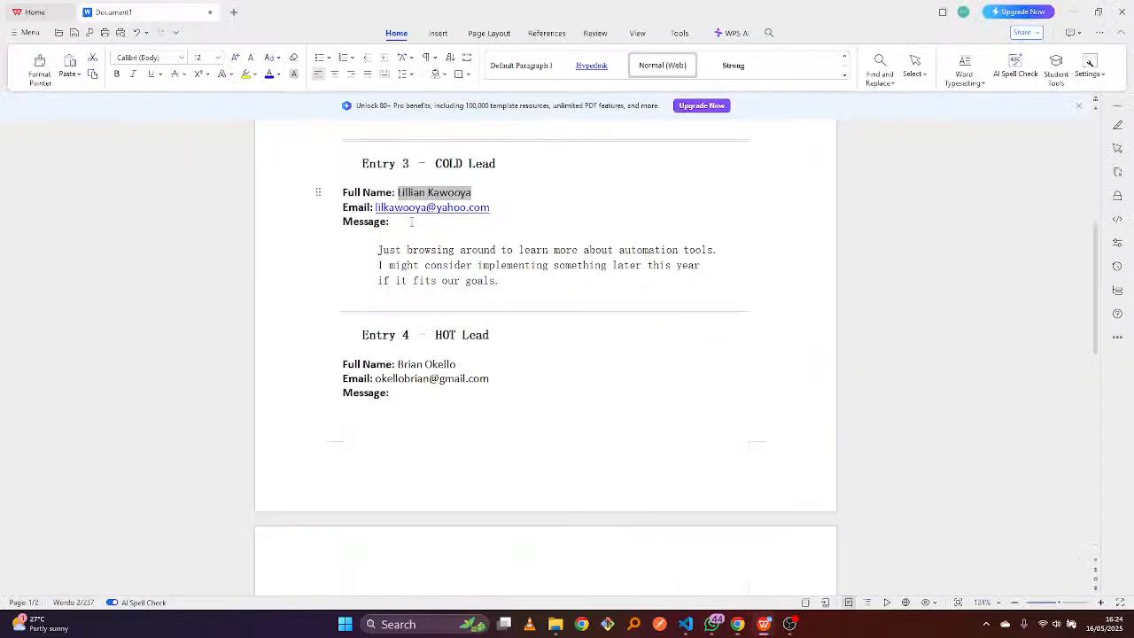
drag(376, 206, 494, 207)
key(ctrl+c)
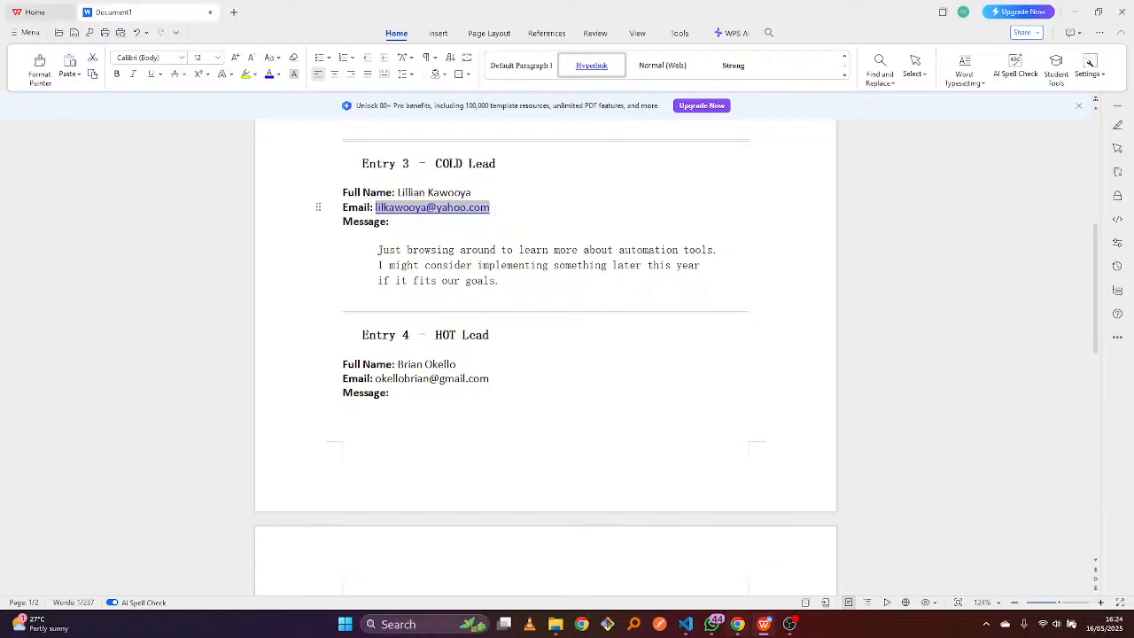
click(737, 623)
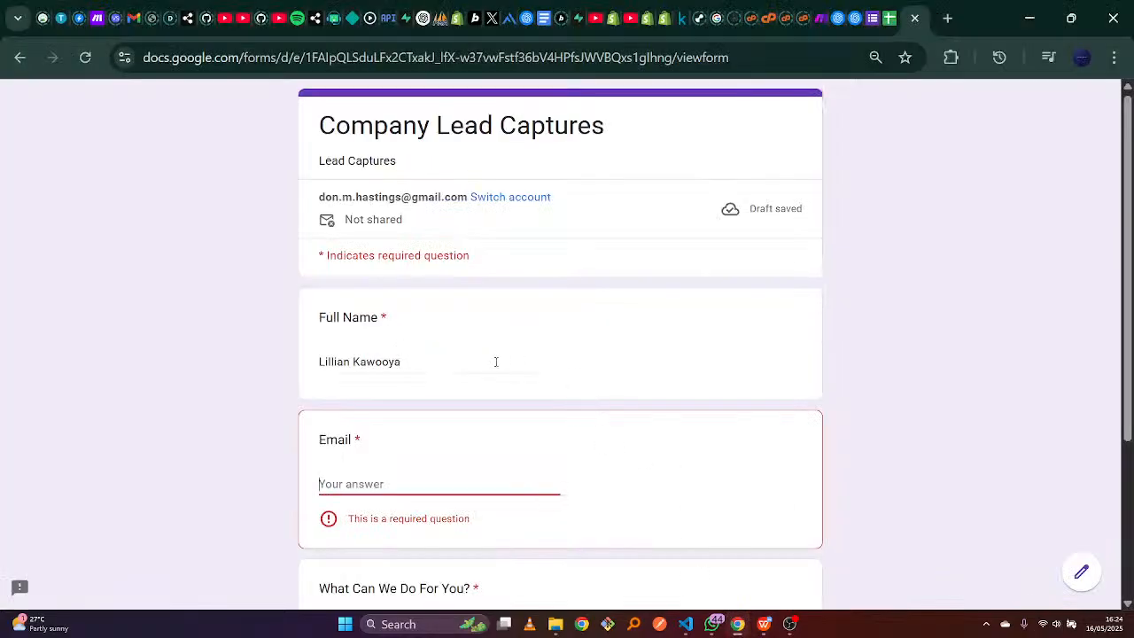
click(454, 476)
key(ctrl+v)
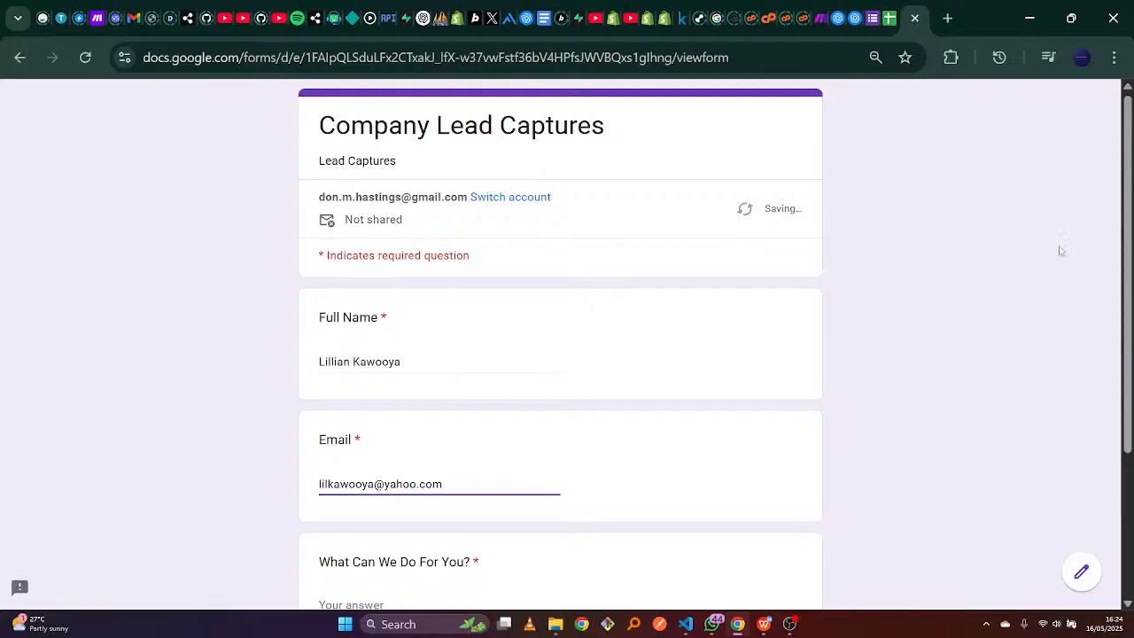
Paste the Entry 3 automation-tools browsing message into What Can We Do For You? and submit.
scroll(1108, 398, down, 3)
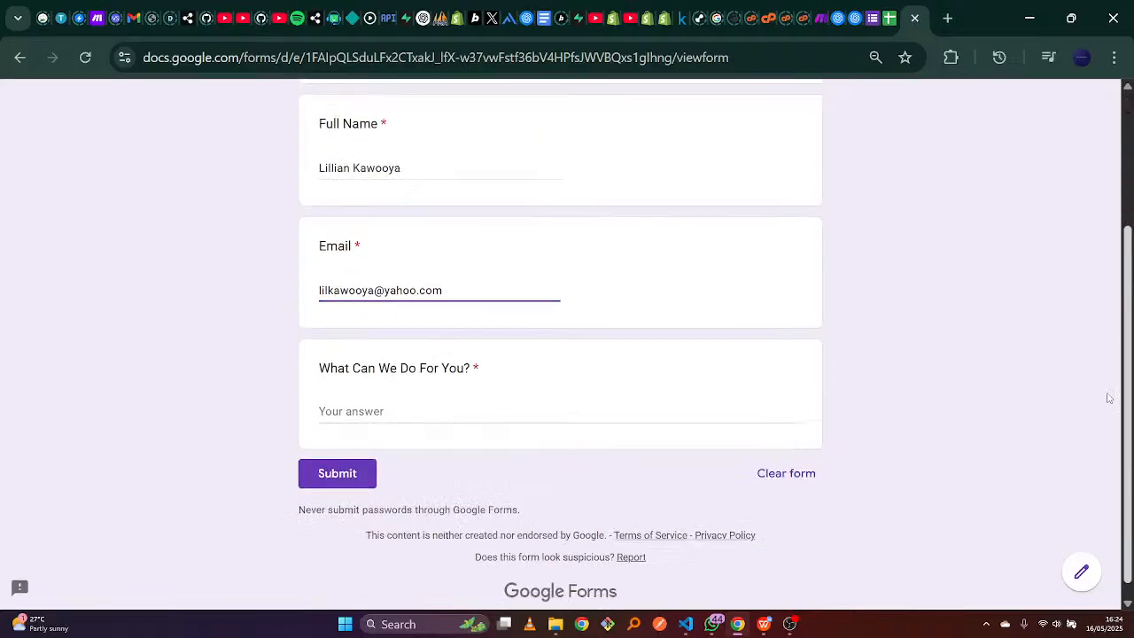
click(630, 395)
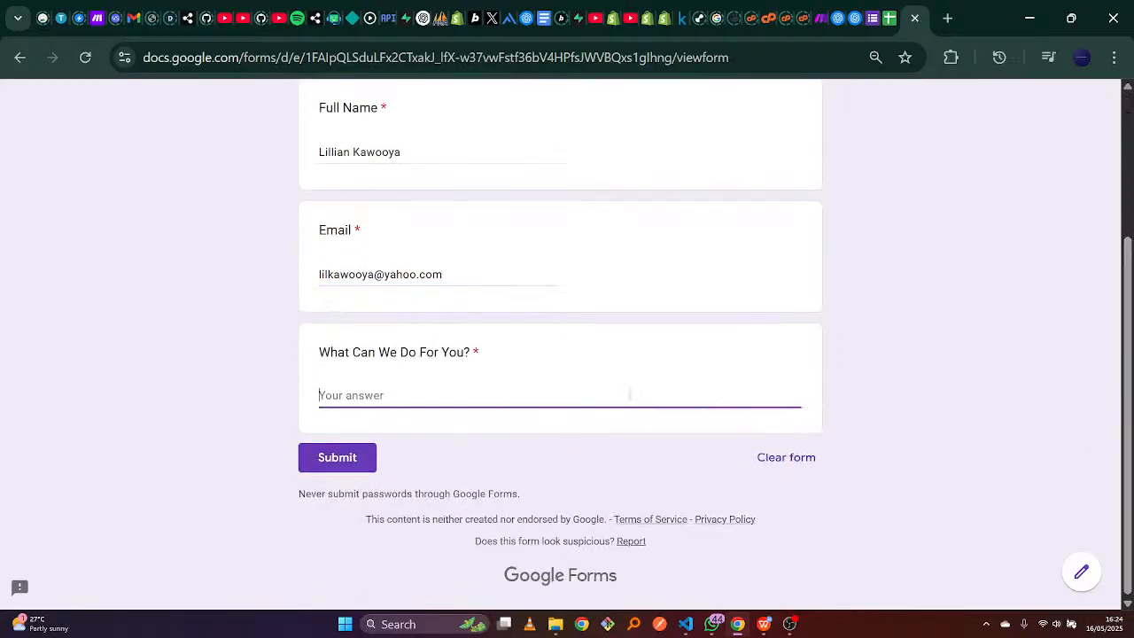
click(757, 629)
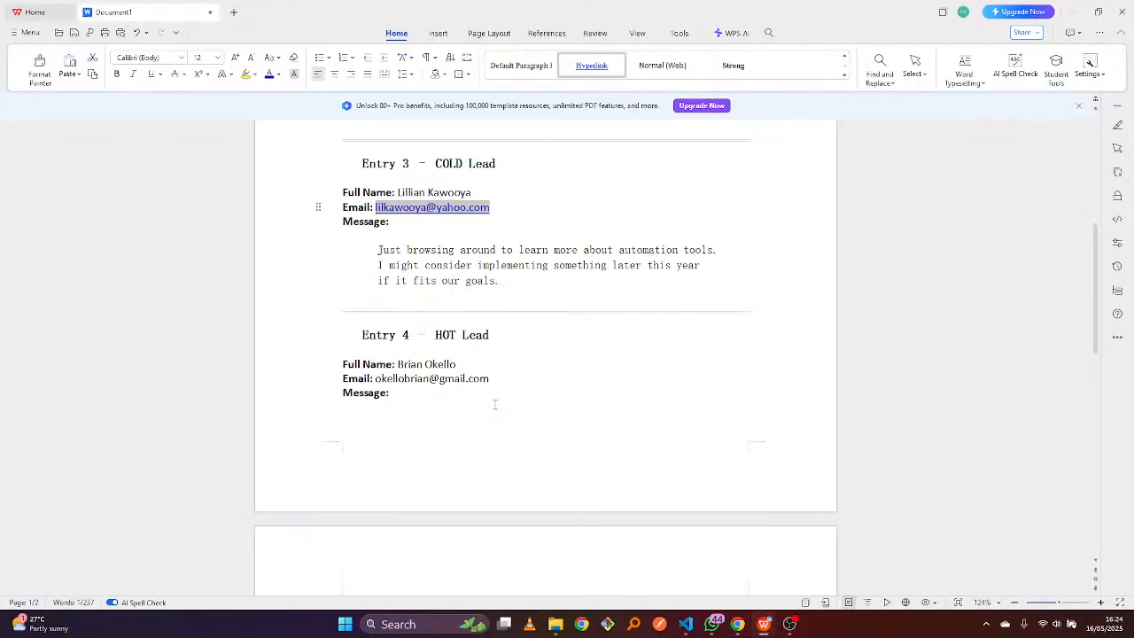
drag(379, 248, 501, 282)
key(ctrl+c)
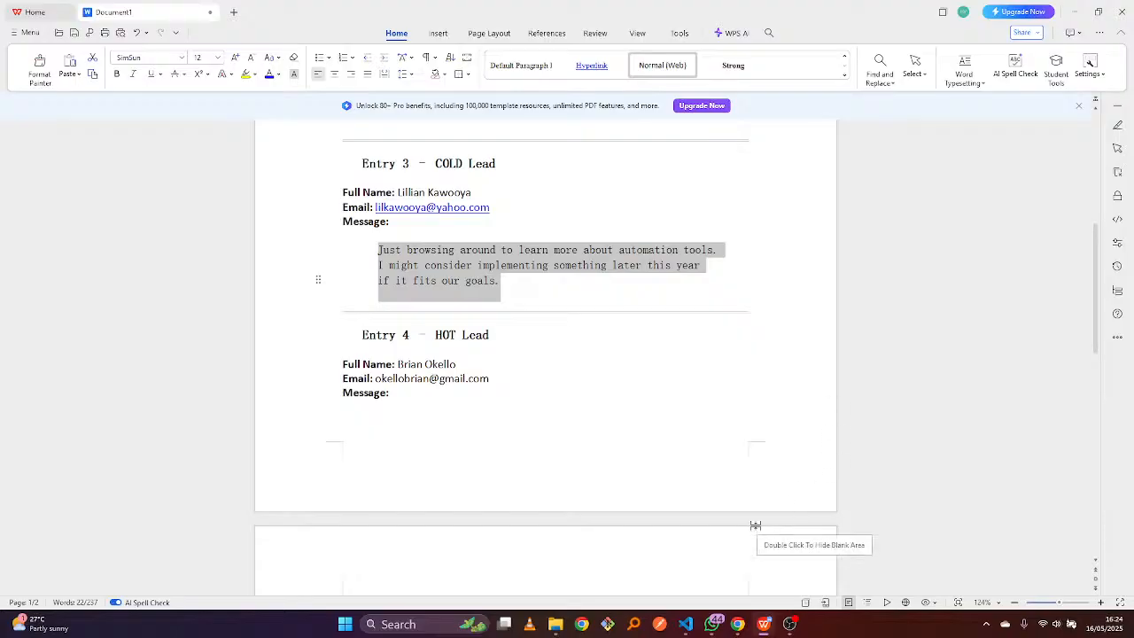
click(734, 626)
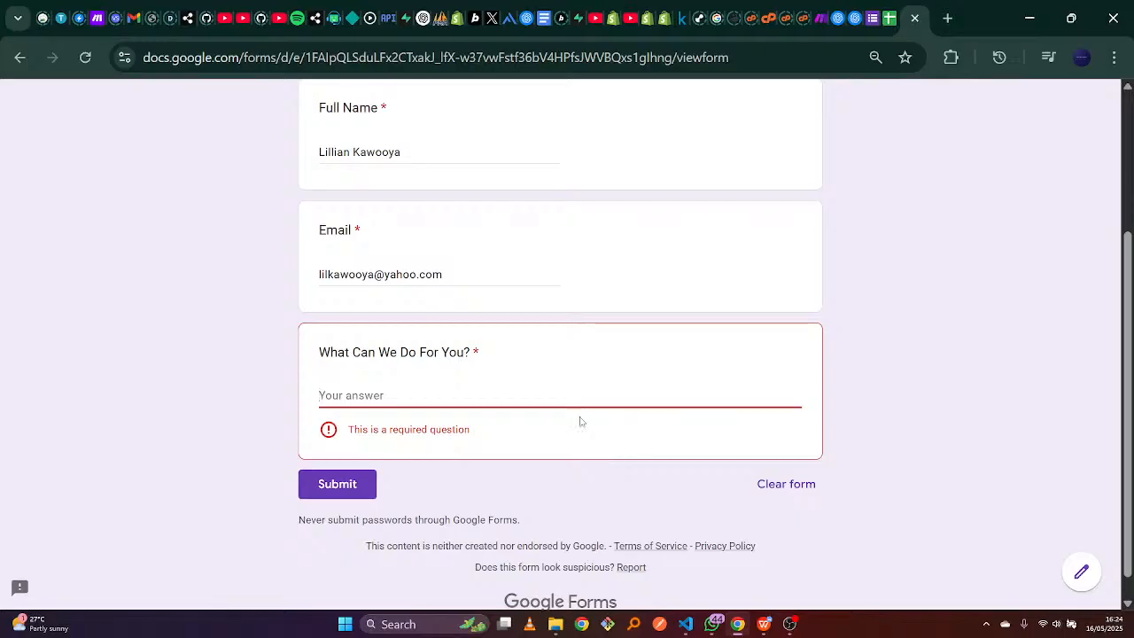
key(ctrl+v)
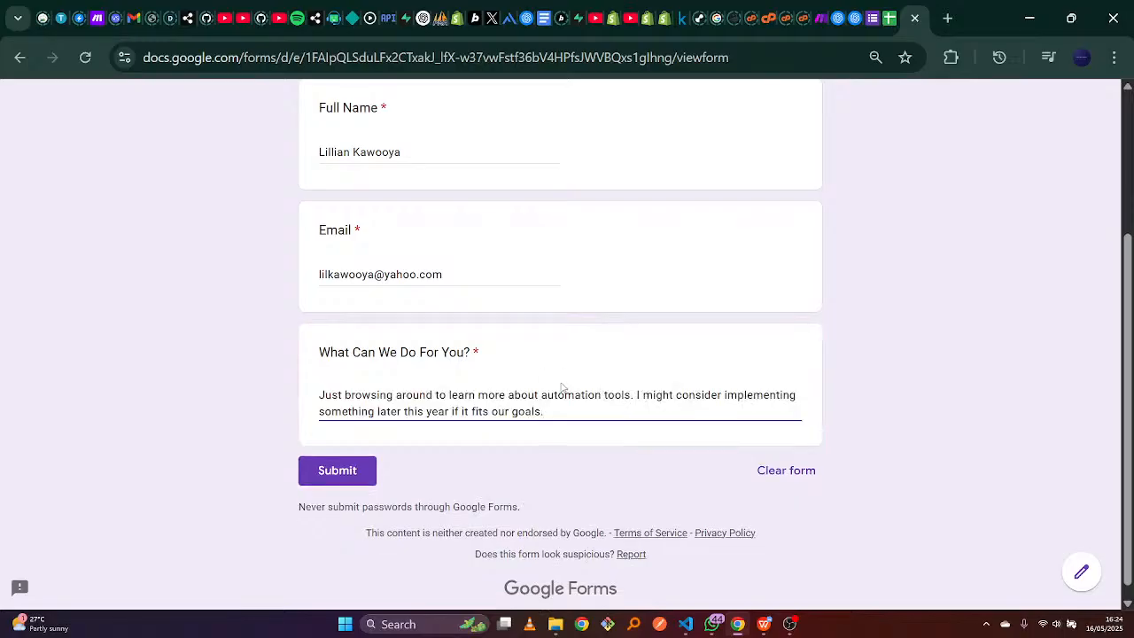
click(360, 473)
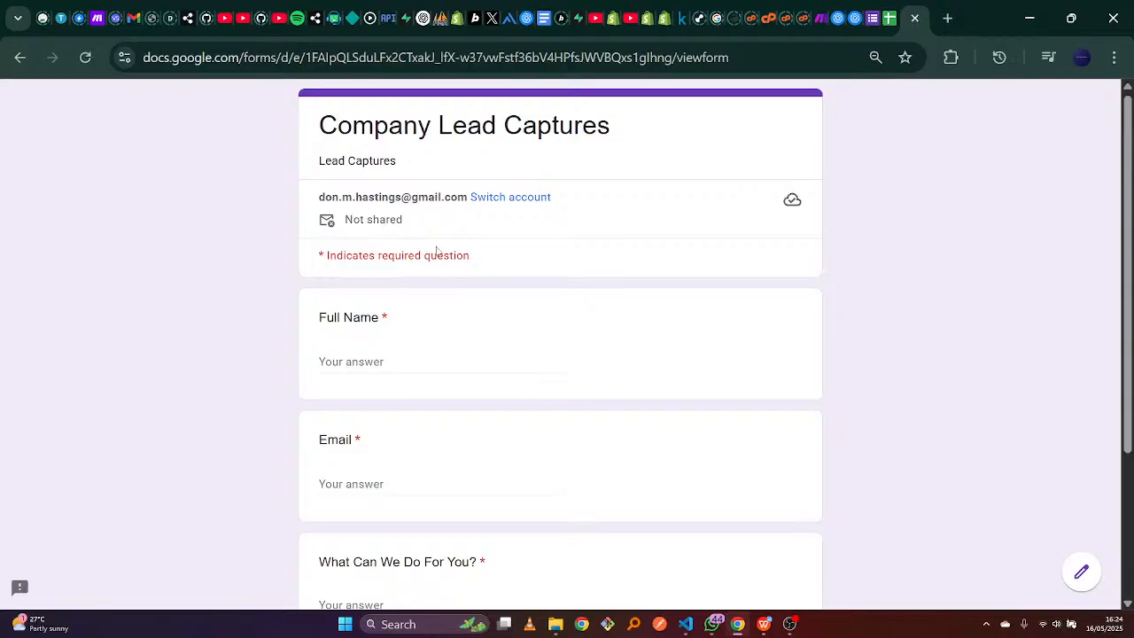
click(413, 365)
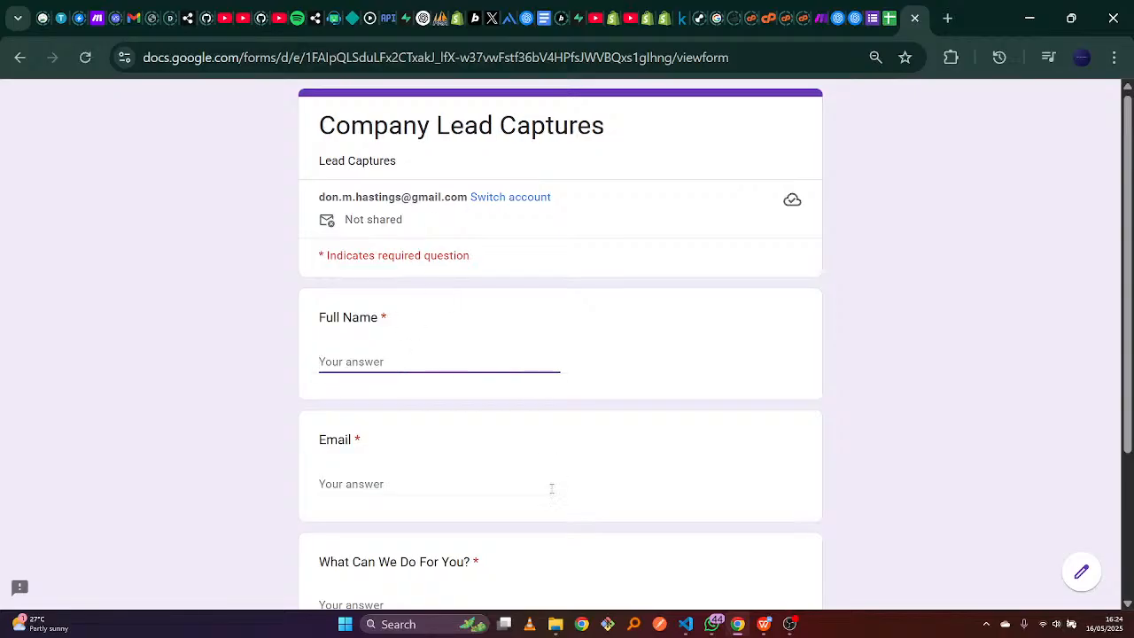
Enter the fourth lead's full name and e-mail address from the sample leads document.
click(766, 625)
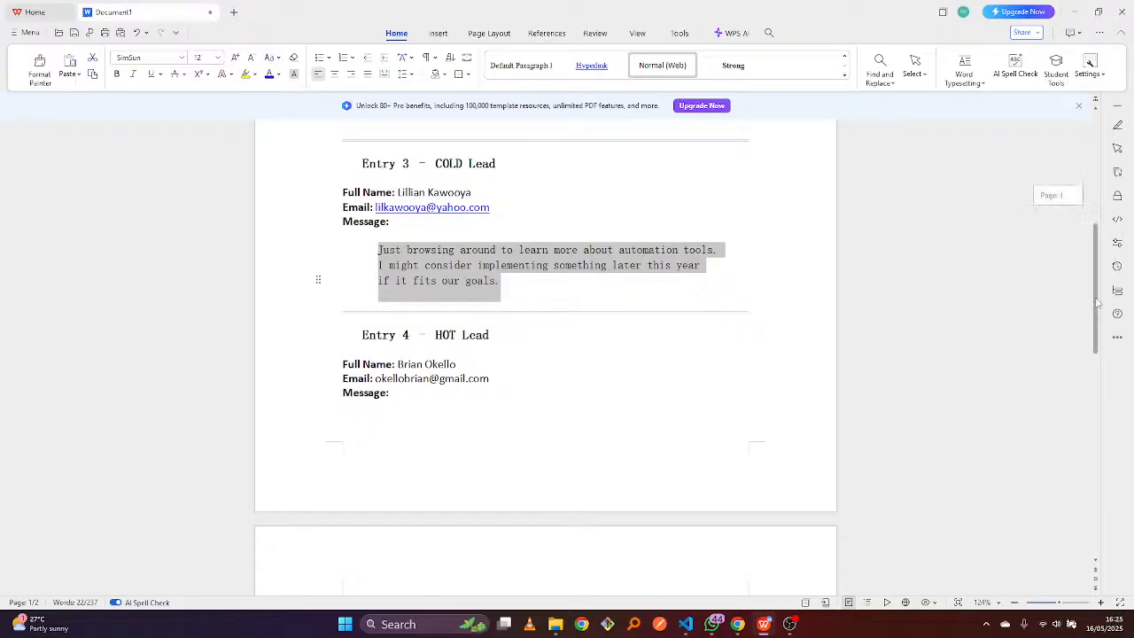
scroll(765, 558, down, 3)
click(738, 624)
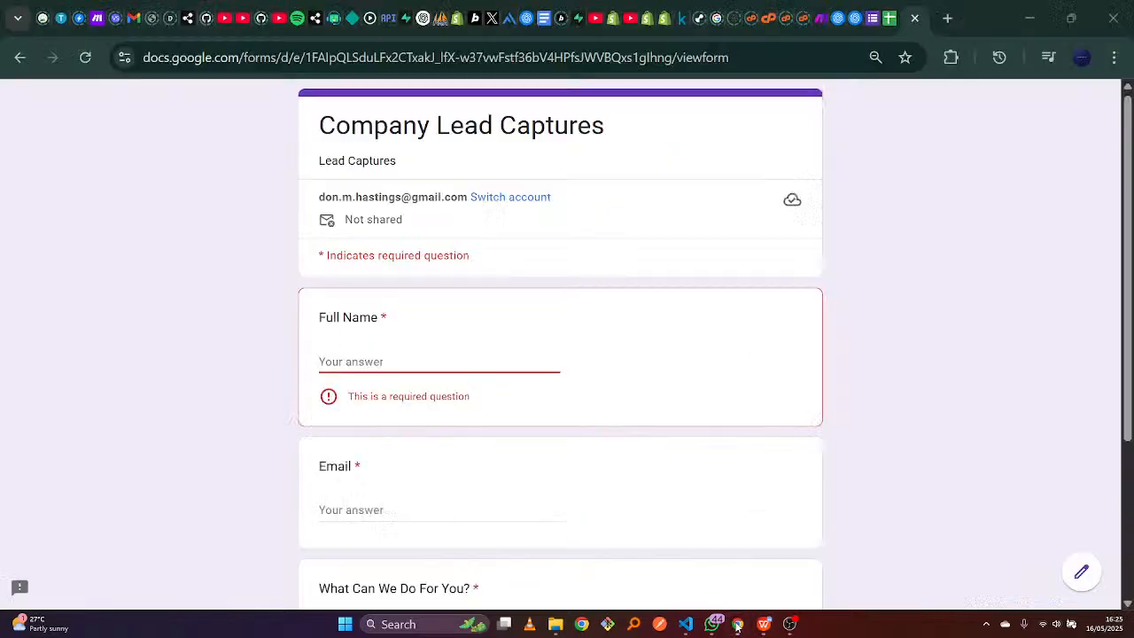
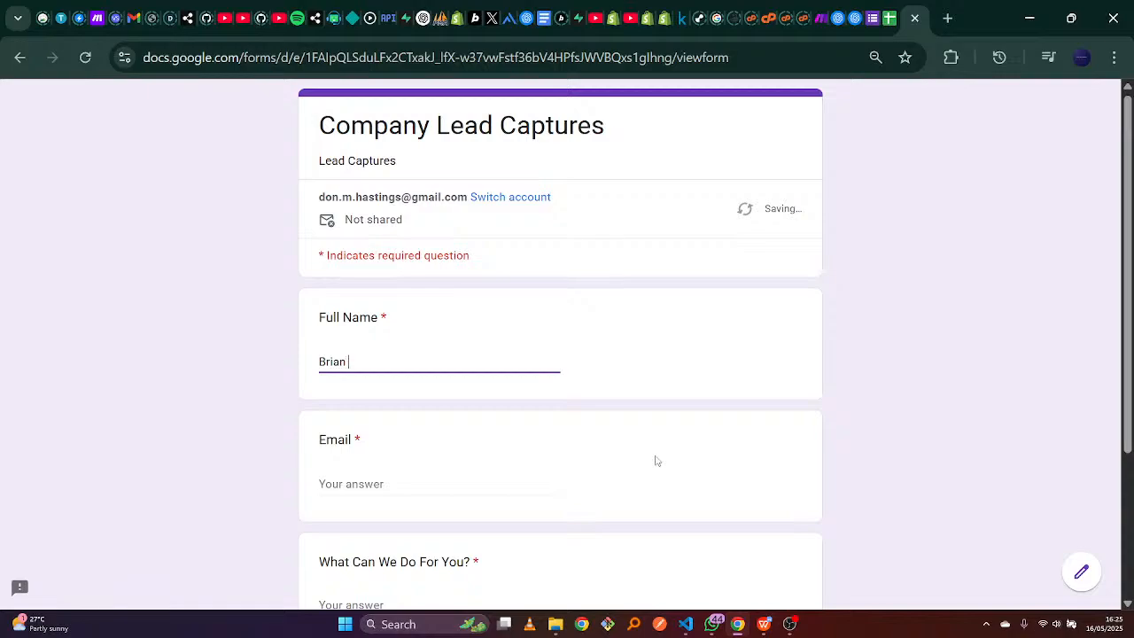
mouse_move(759, 630)
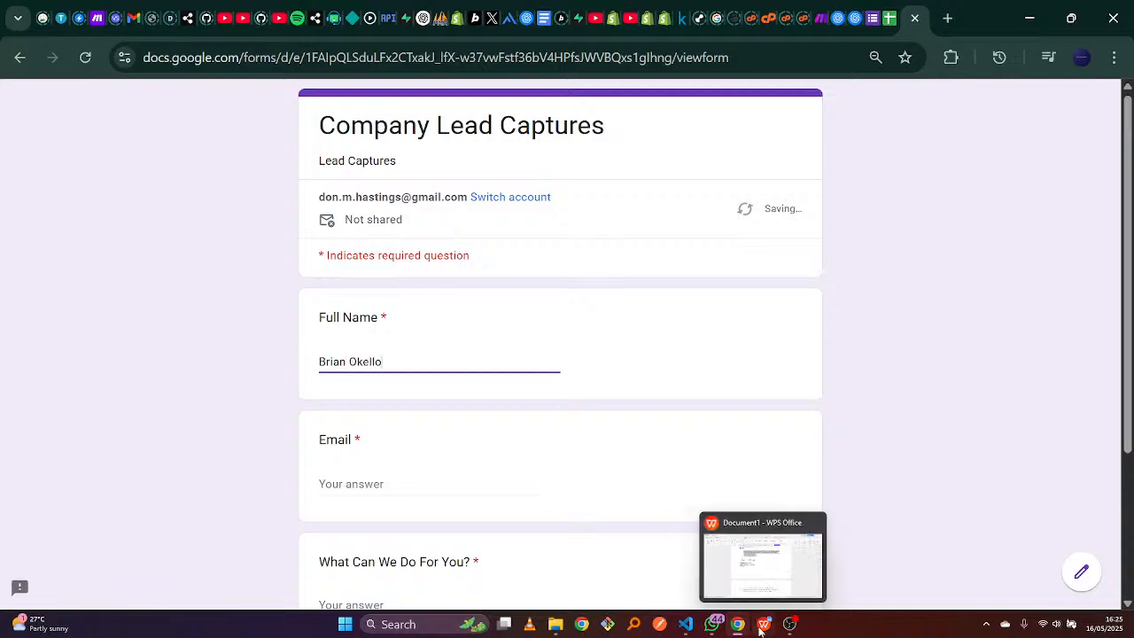
click(749, 564)
key(alt+Tab)
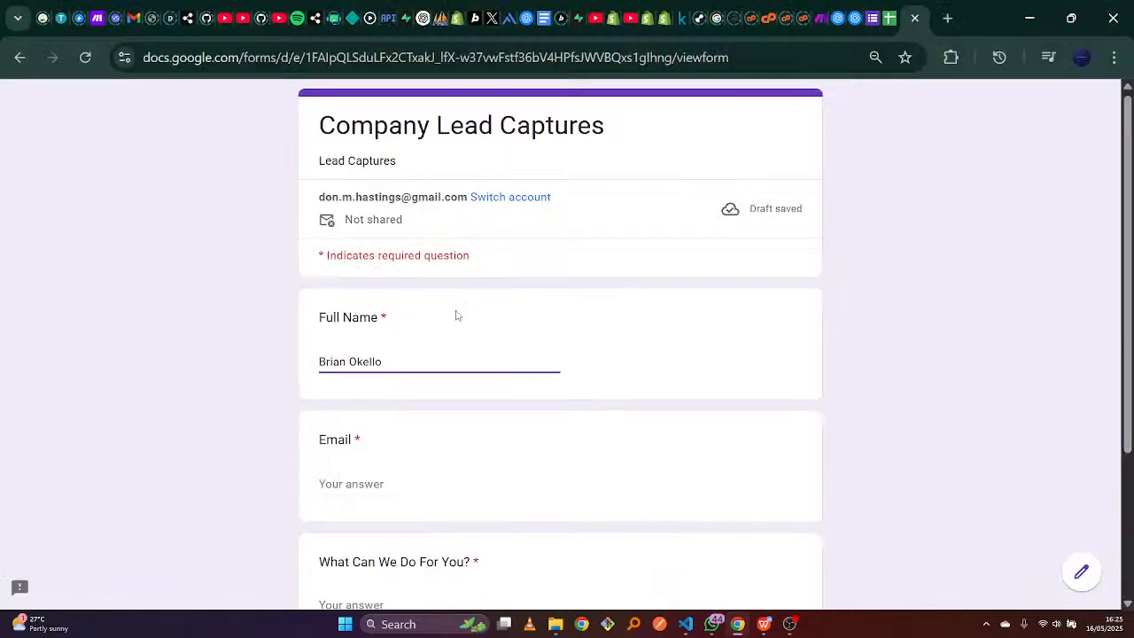
text(ok)
key(Tab)
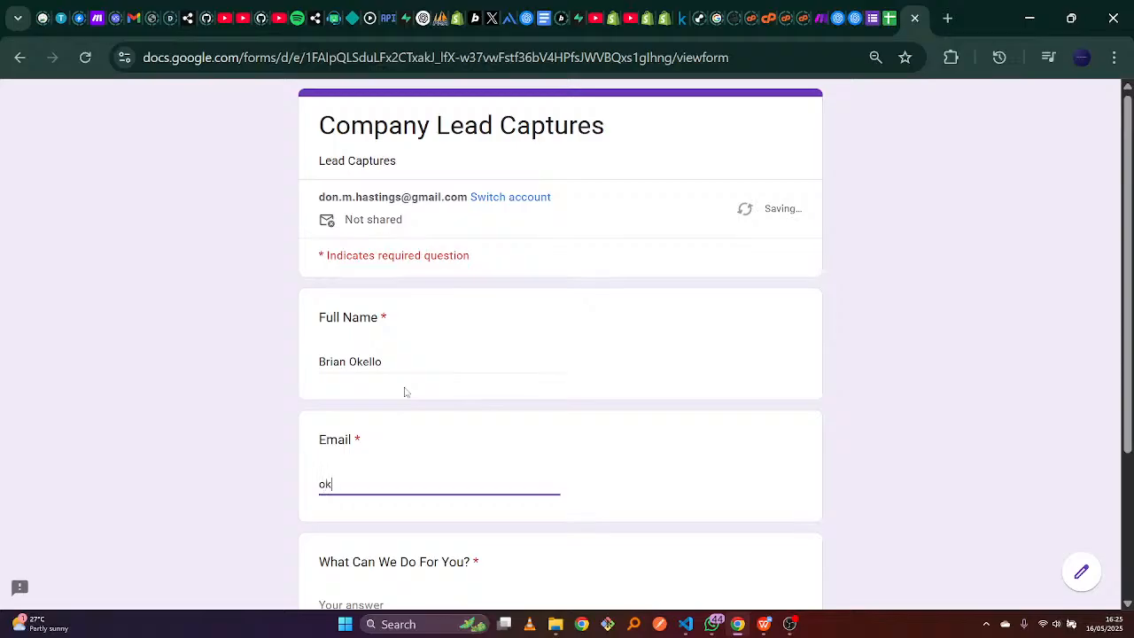
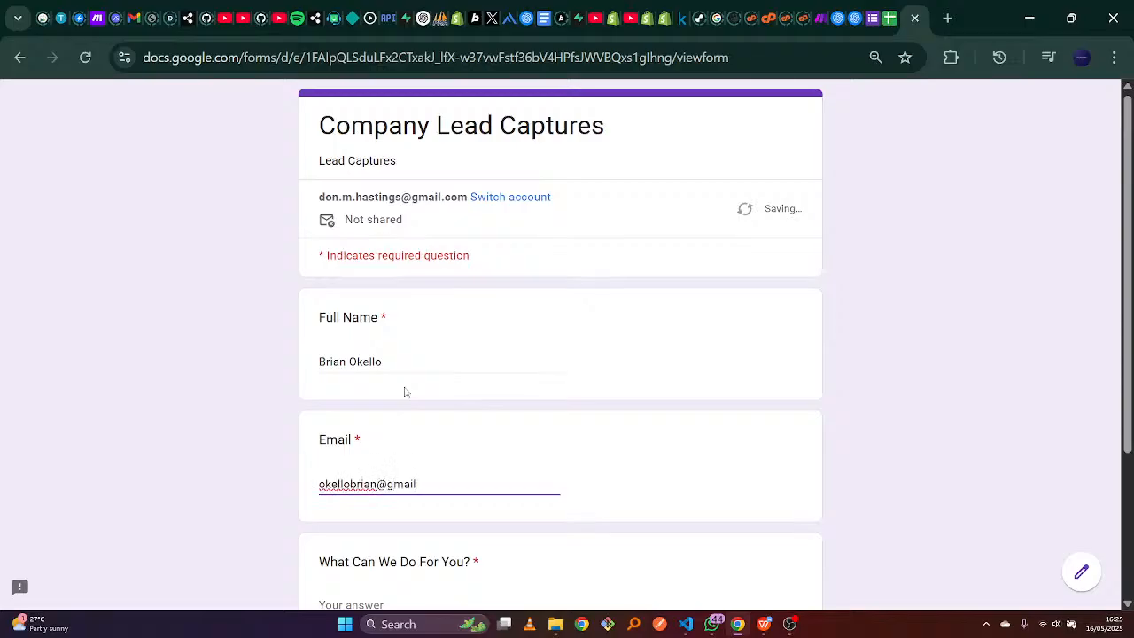
Paste the urgent customer-records tracking message, submit, and start another response.
key(Tab)
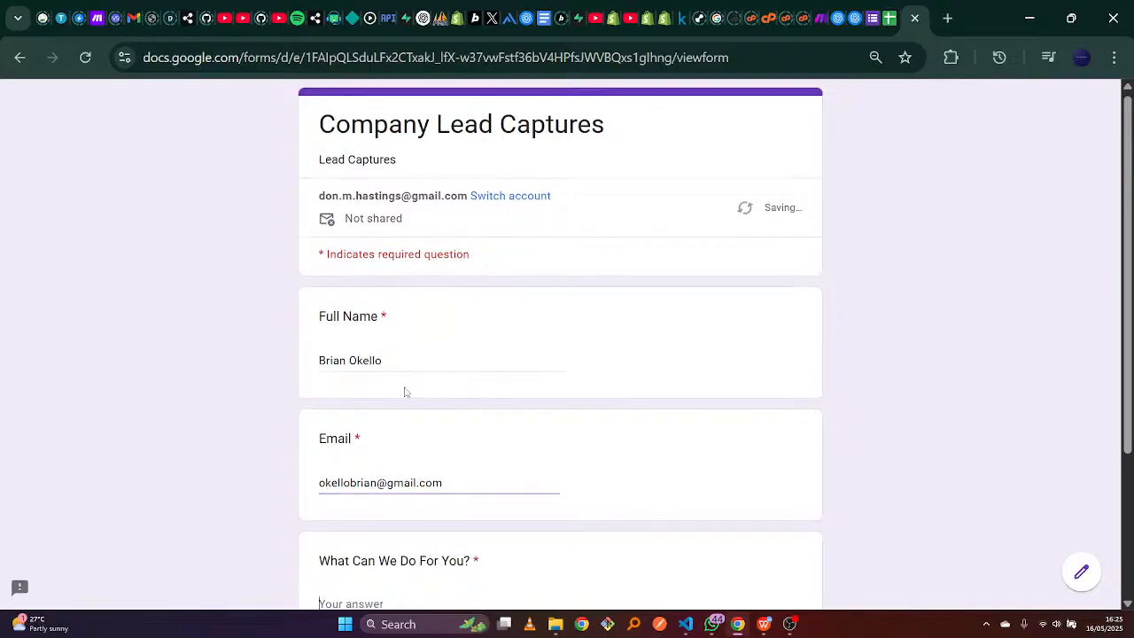
click(765, 629)
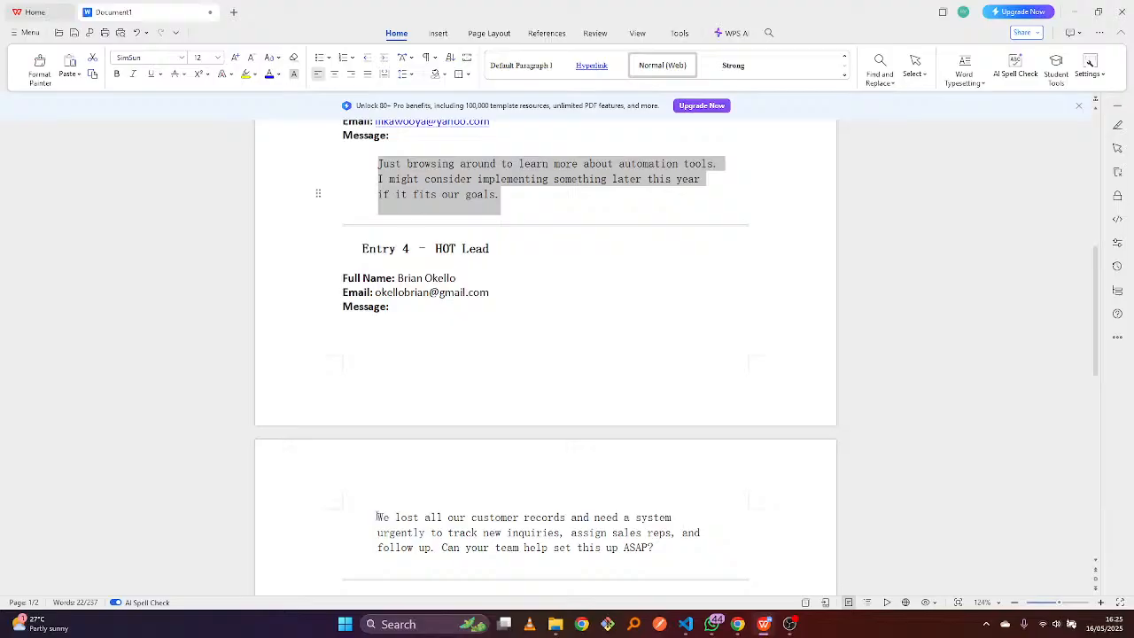
drag(377, 517, 655, 547)
key(ctrl+c)
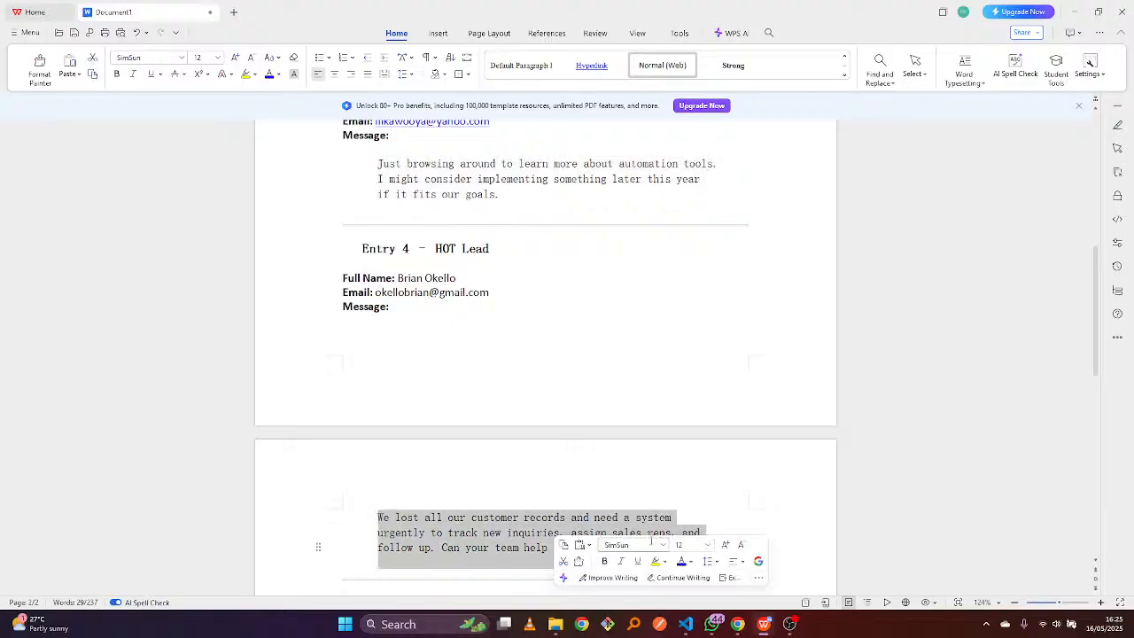
click(737, 624)
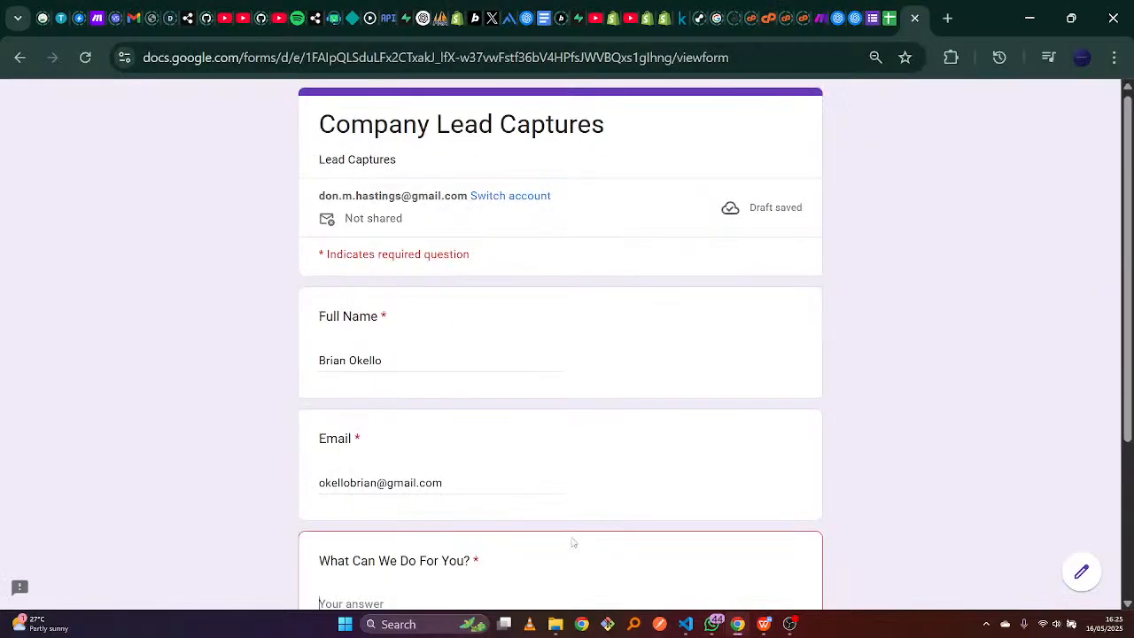
click(492, 598)
key(ctrl+v)
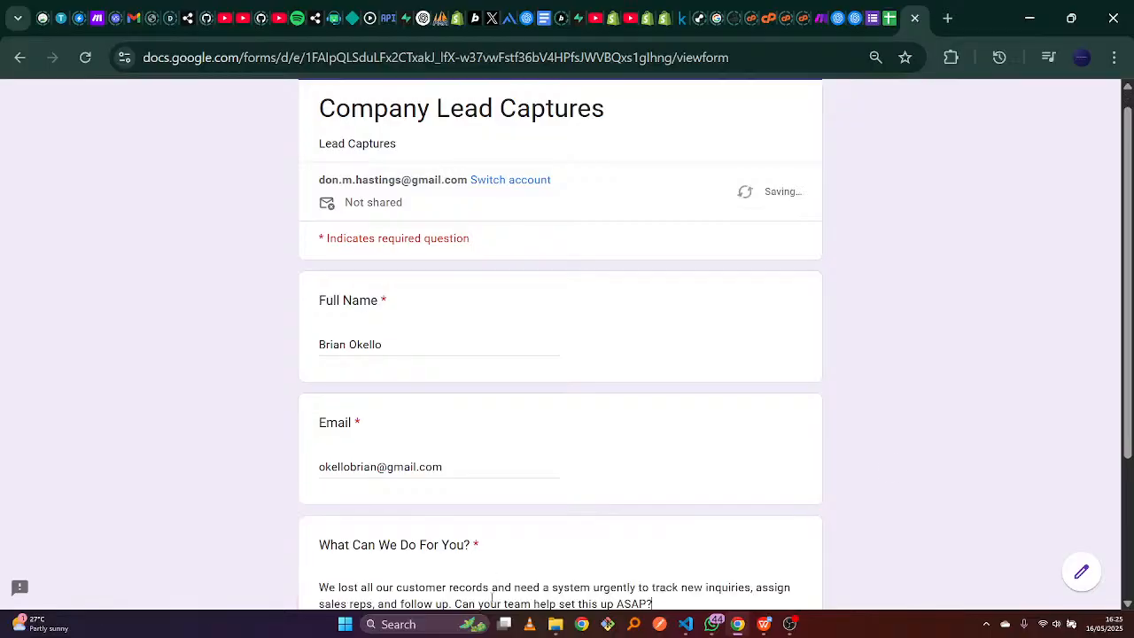
scroll(682, 577, down, 3)
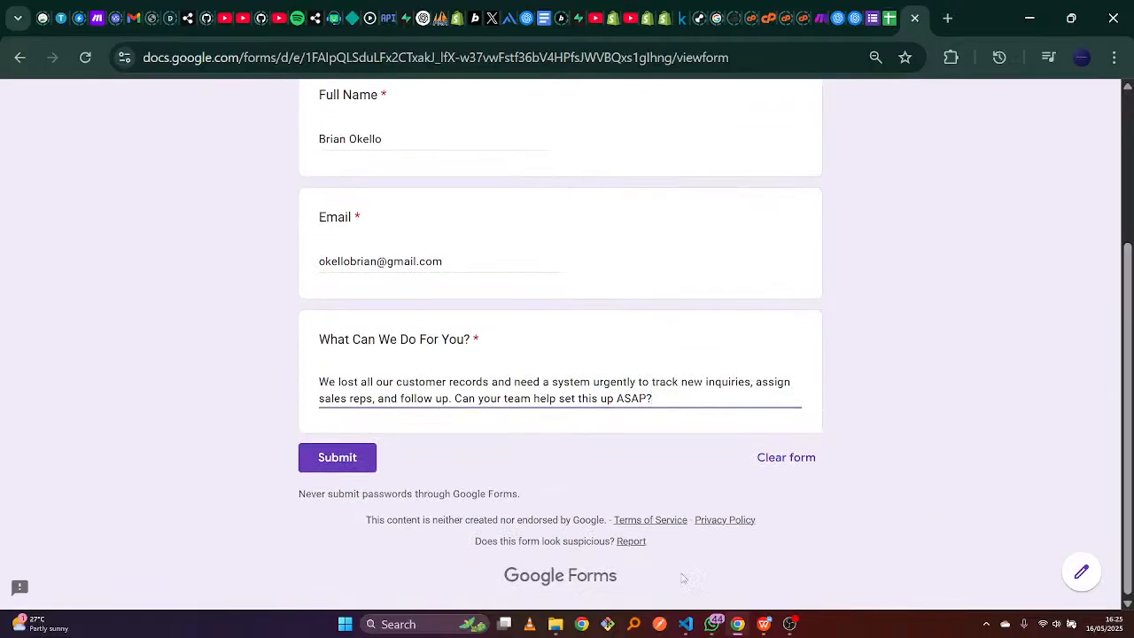
click(355, 458)
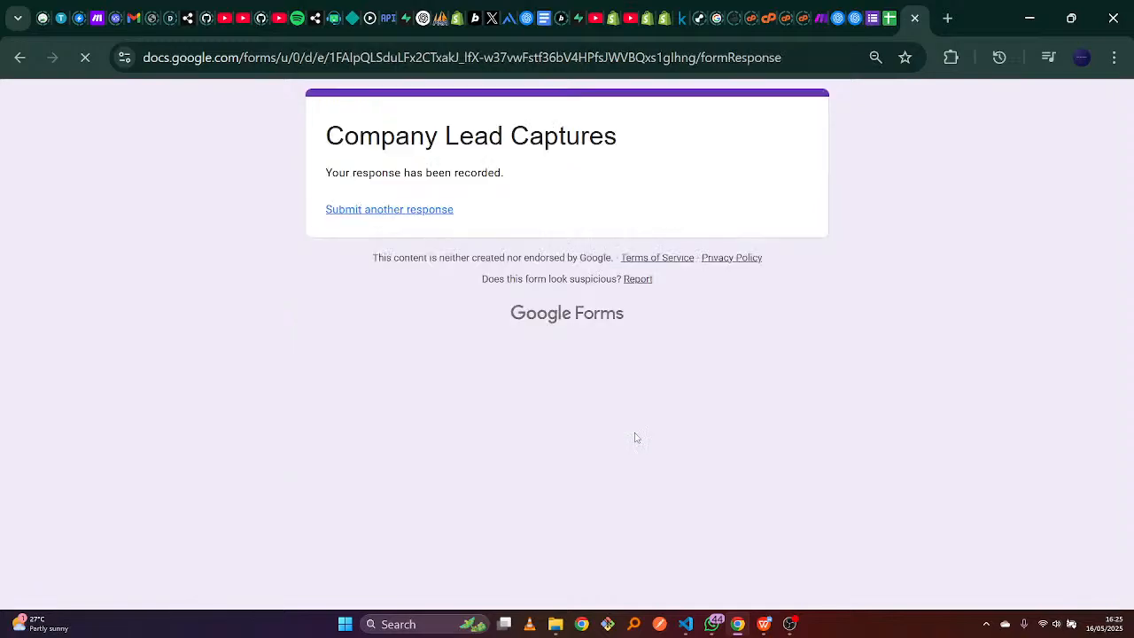
click(435, 216)
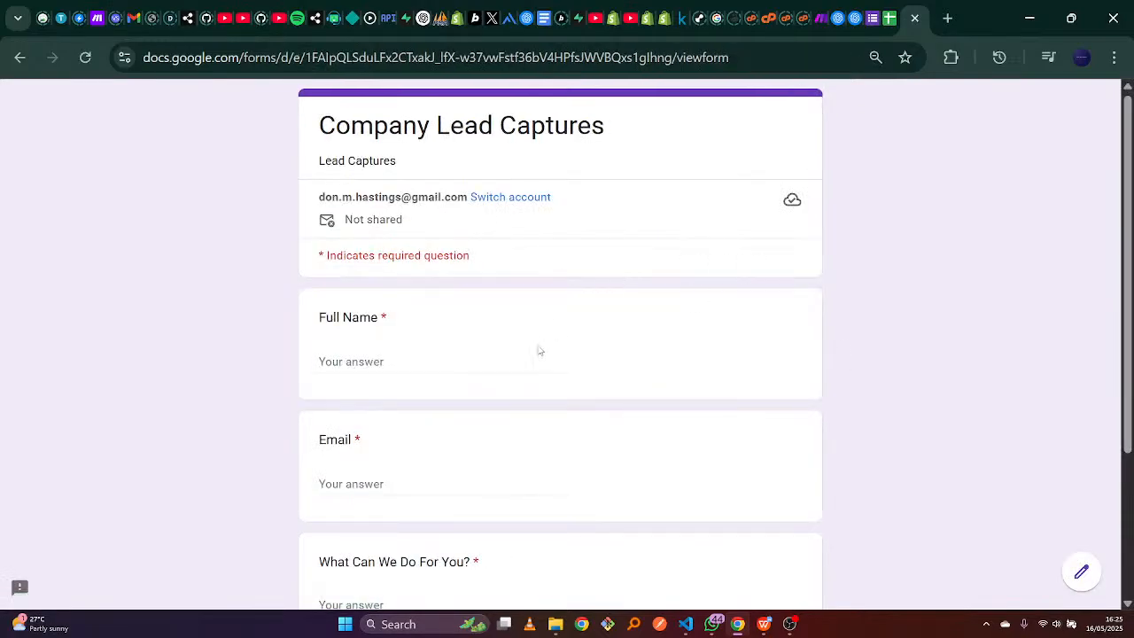
Copy the fifth lead's full name from the sample leads document into Full Name.
click(516, 363)
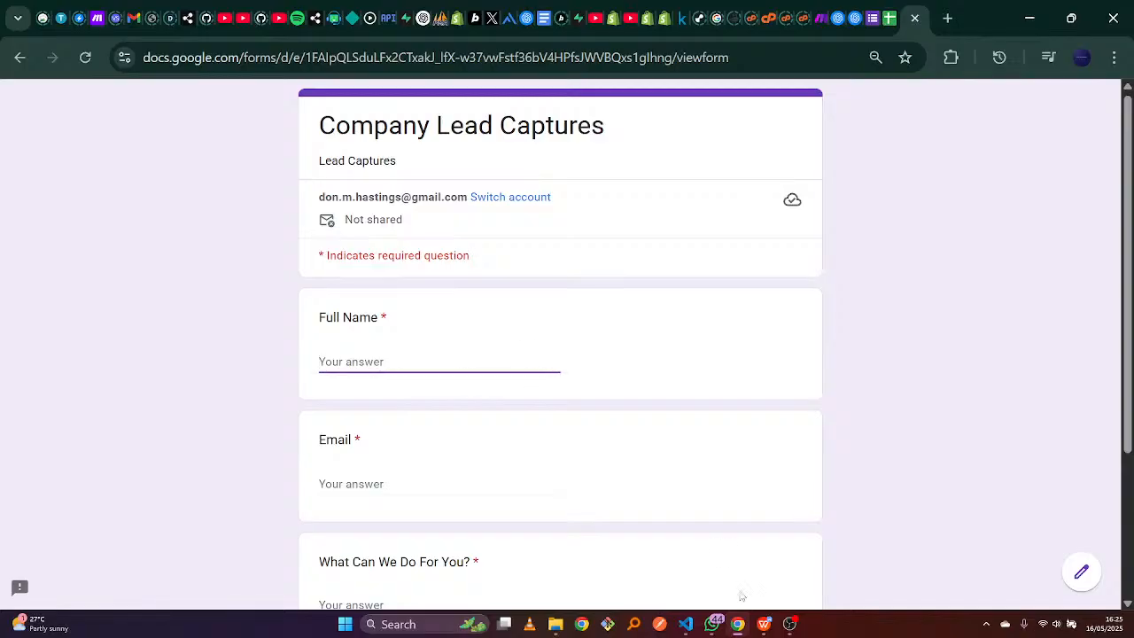
click(763, 625)
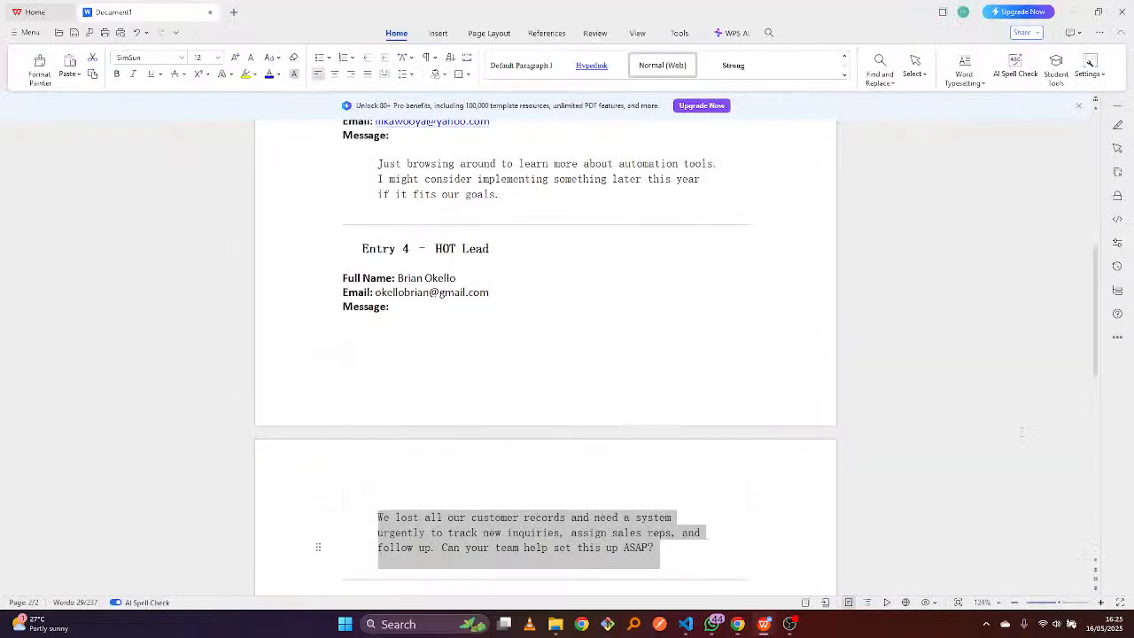
drag(1099, 312, 1103, 411)
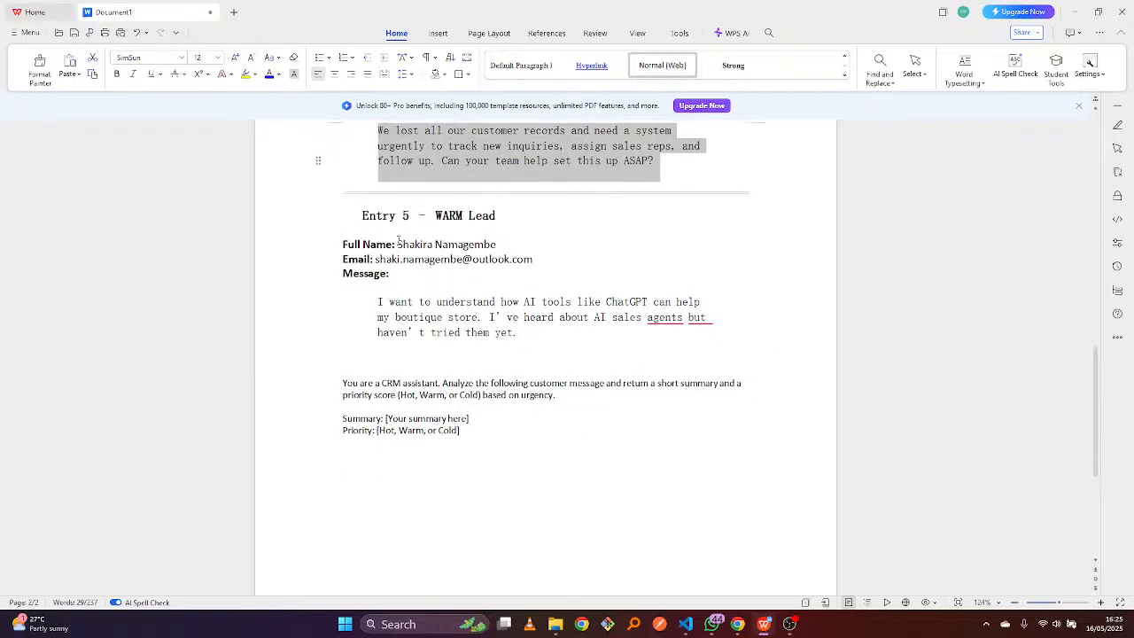
drag(397, 244, 498, 245)
key(ctrl+c)
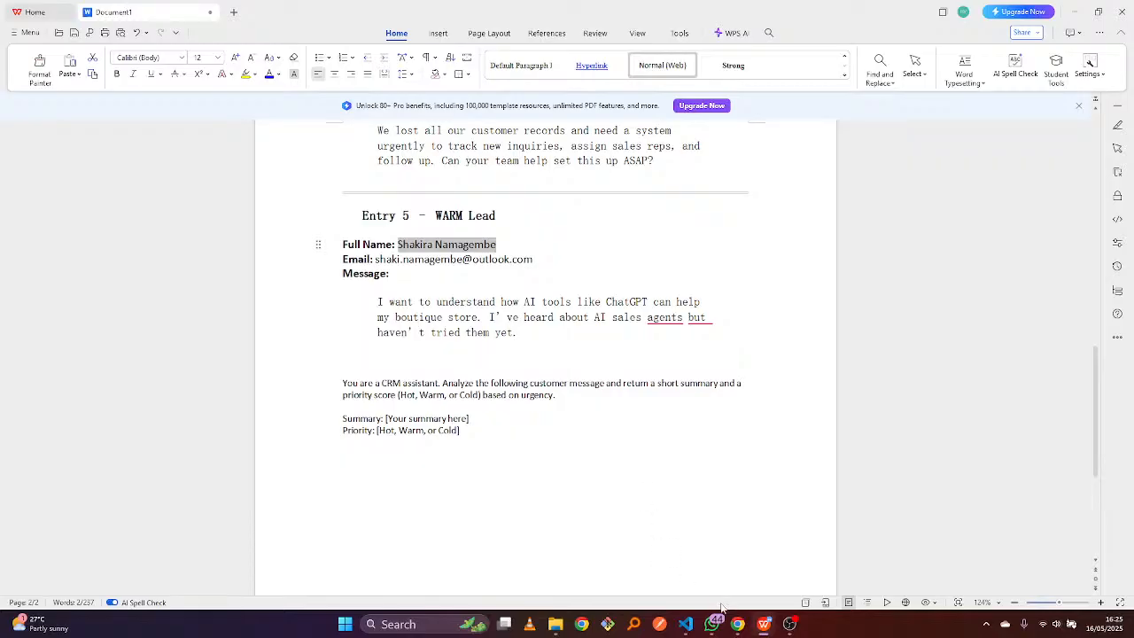
mouse_move(740, 623)
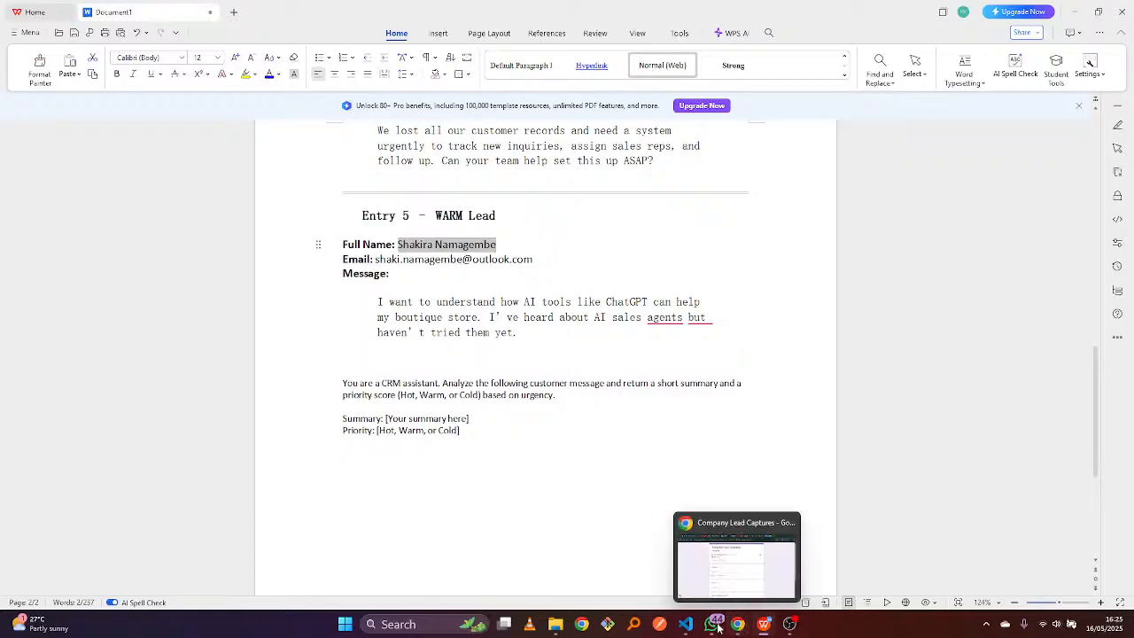
click(736, 625)
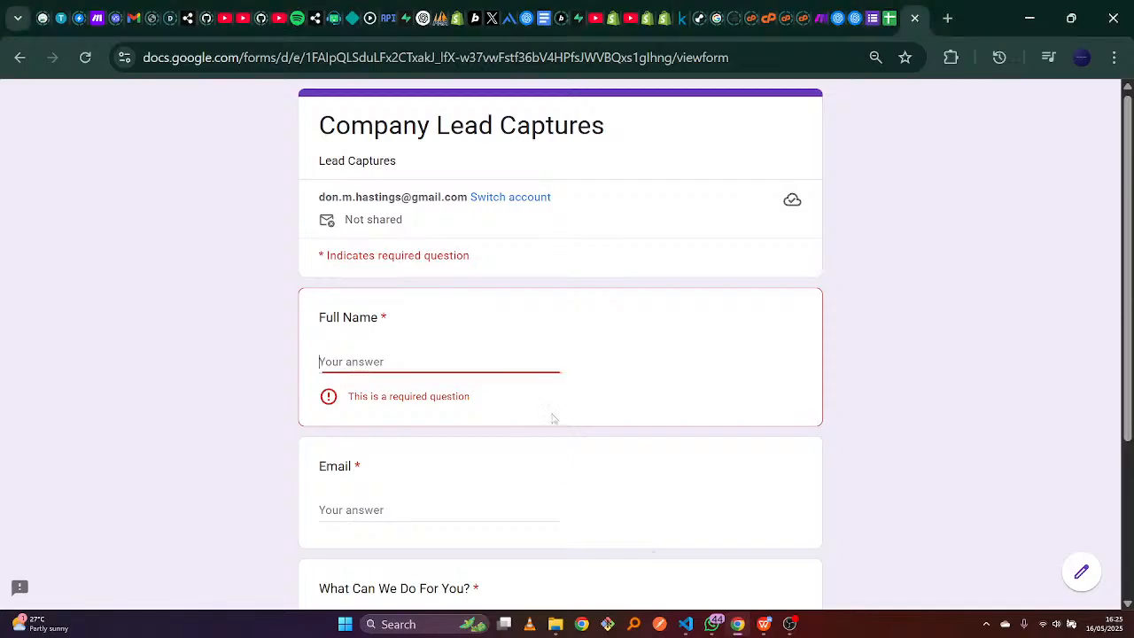
key(ctrl+v)
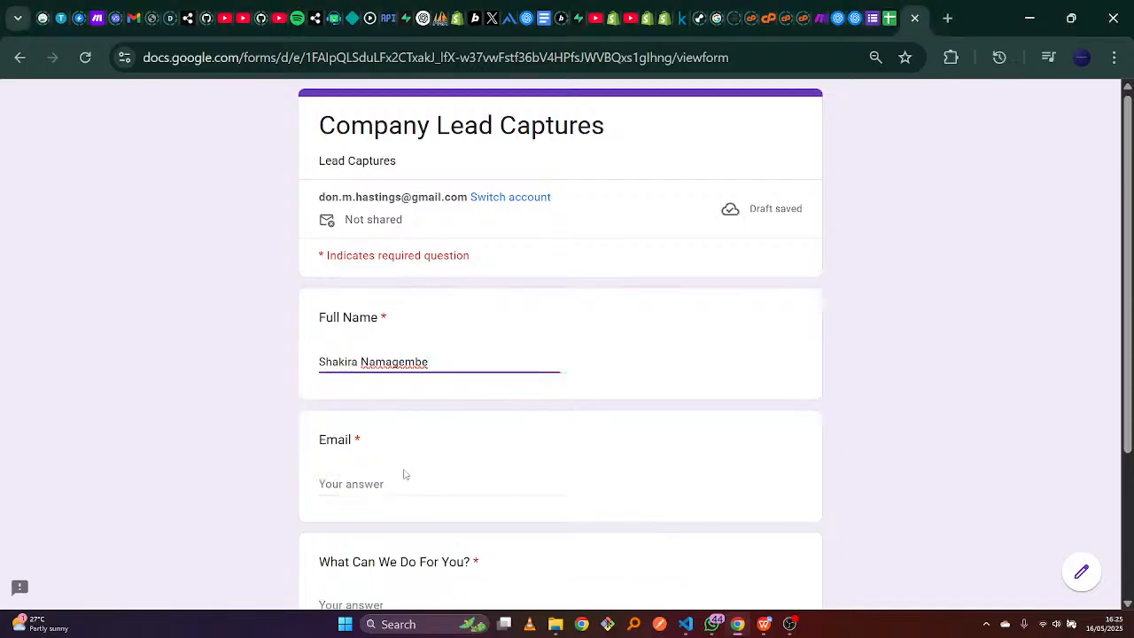
Type the fifth lead's e-mail address, correcting the '.cm' ending to '.com'.
click(411, 482)
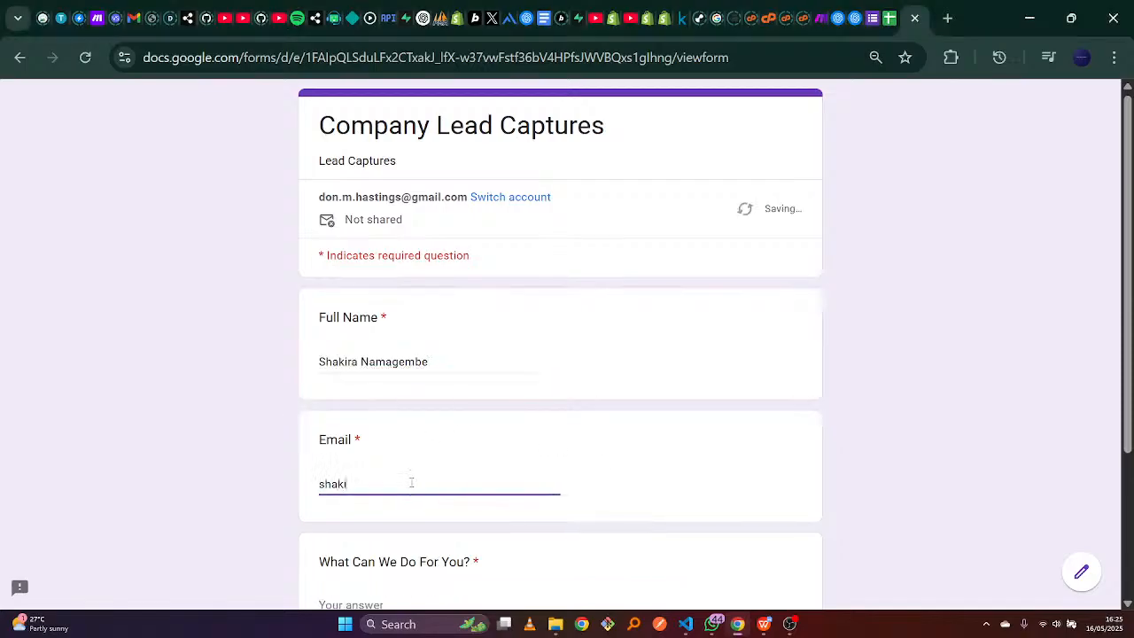
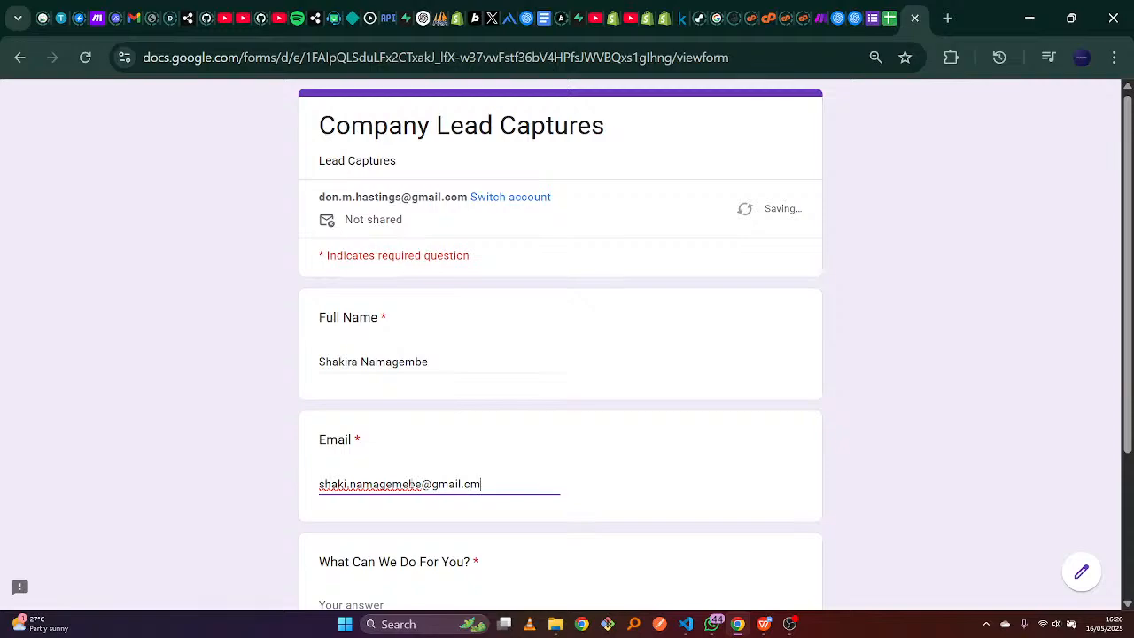
key(Tab)
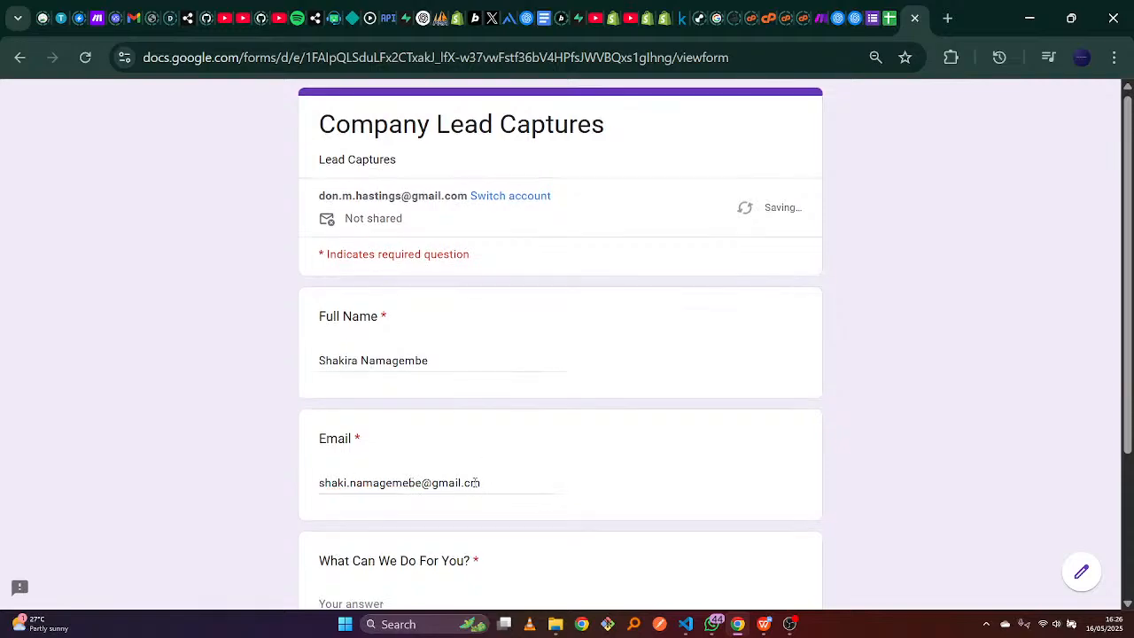
click(476, 482)
text(om)
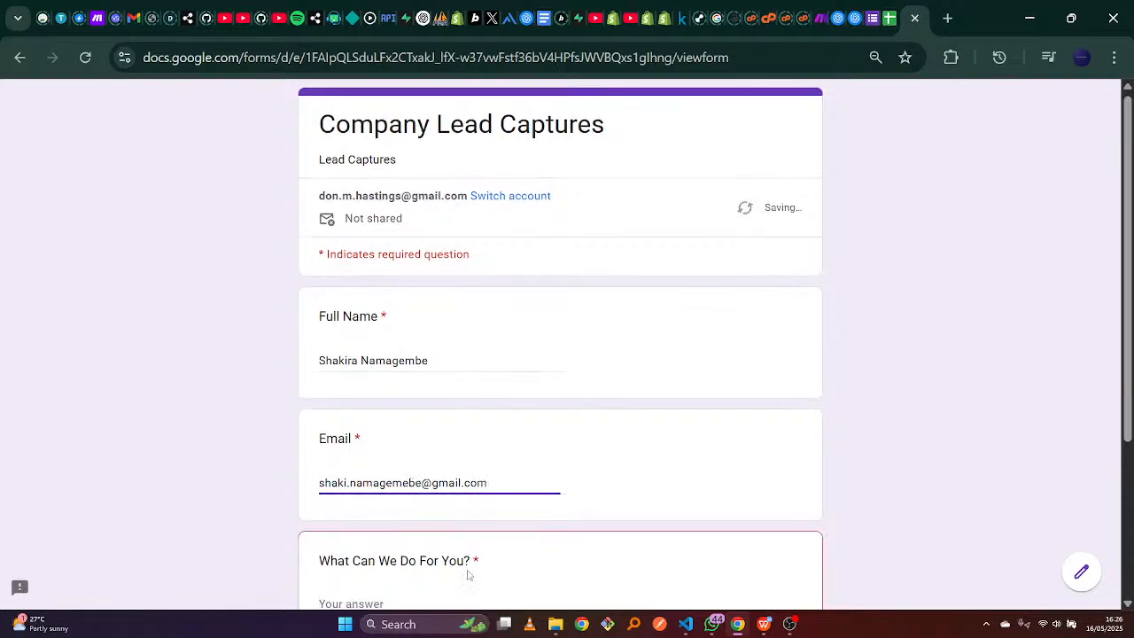
click(457, 599)
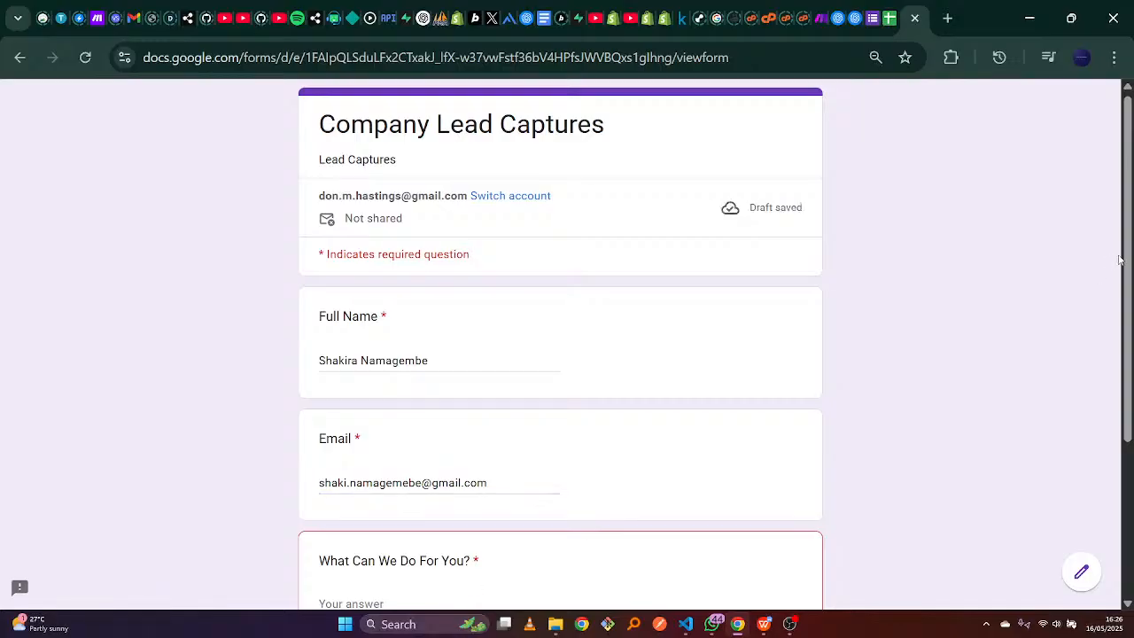
scroll(1119, 259, down, 2)
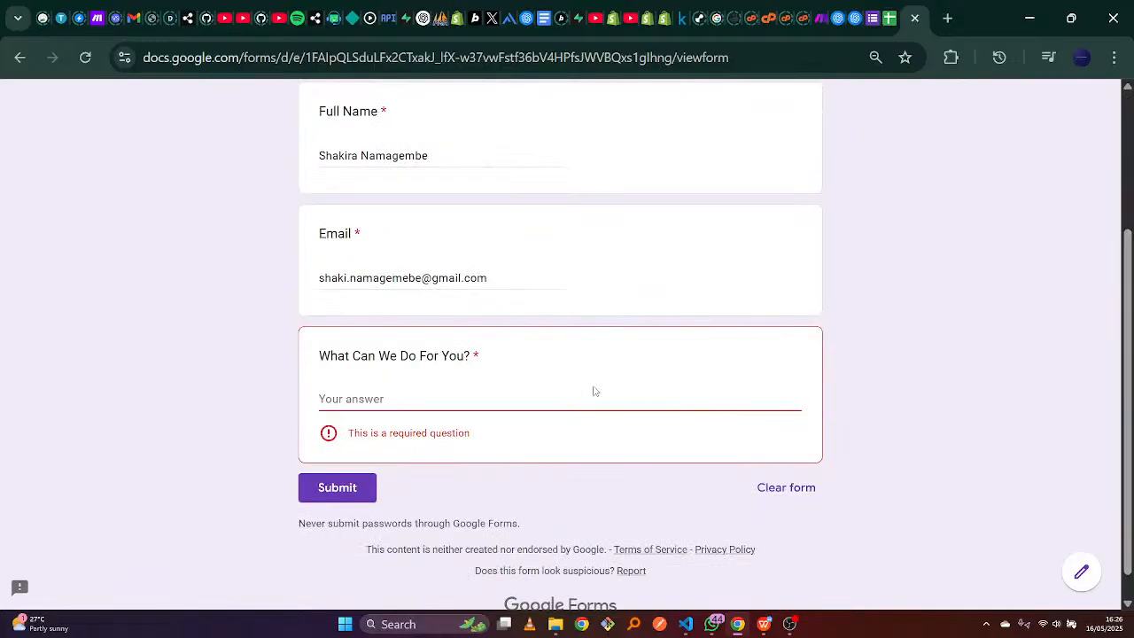
Paste the boutique-store AI tools message into What Can We Do For You? and submit.
click(763, 625)
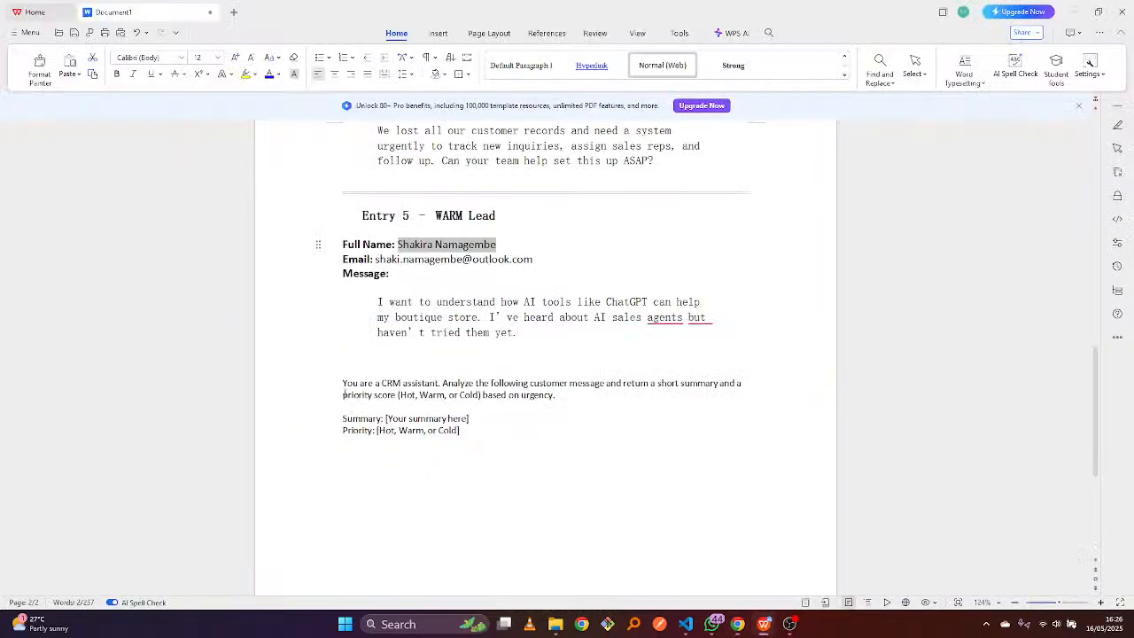
drag(378, 301, 521, 329)
key(ctrl+c)
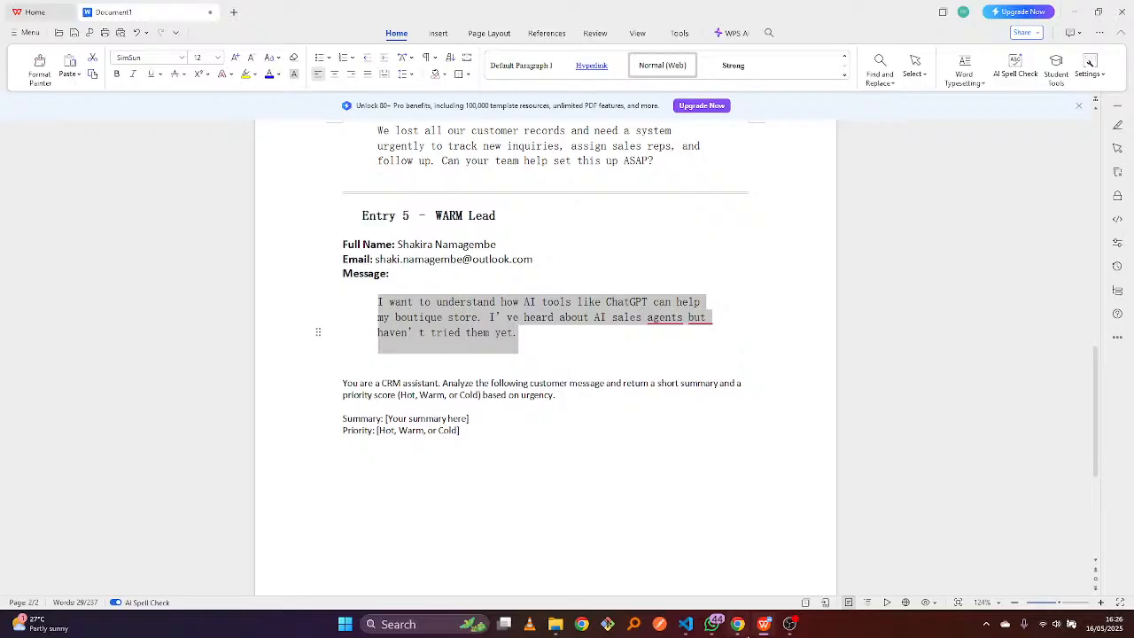
click(737, 624)
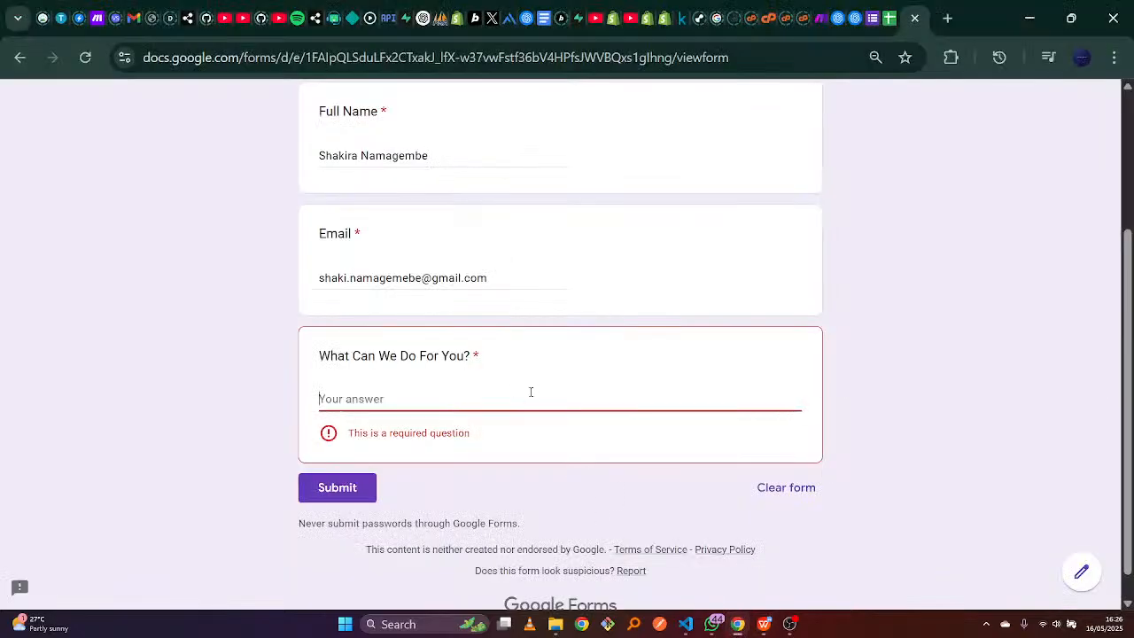
key(ctrl+v)
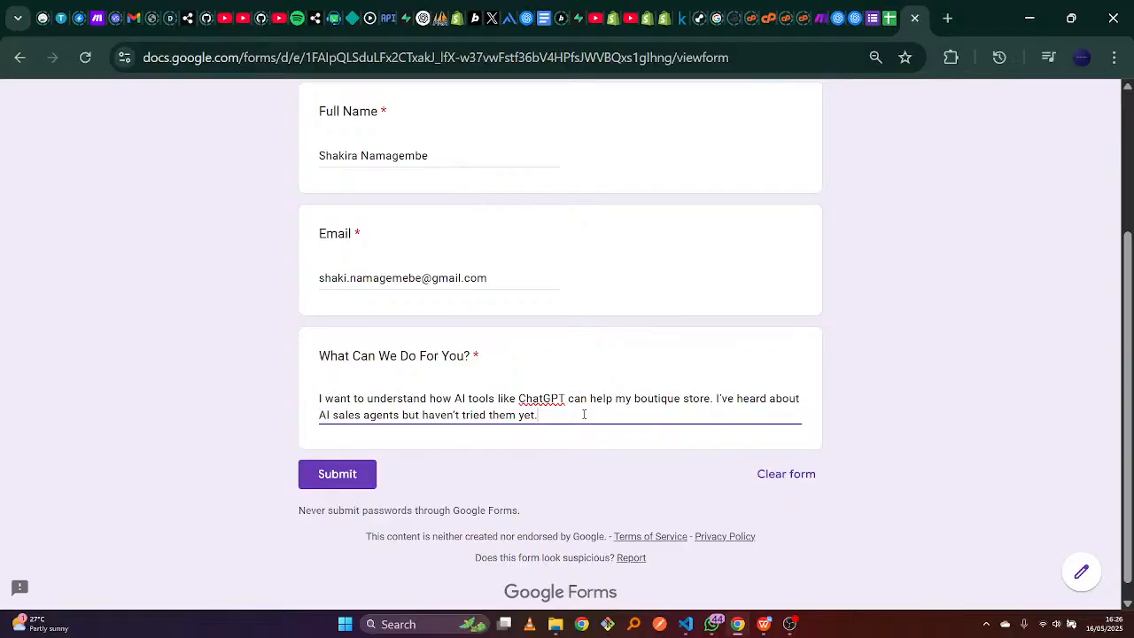
click(351, 475)
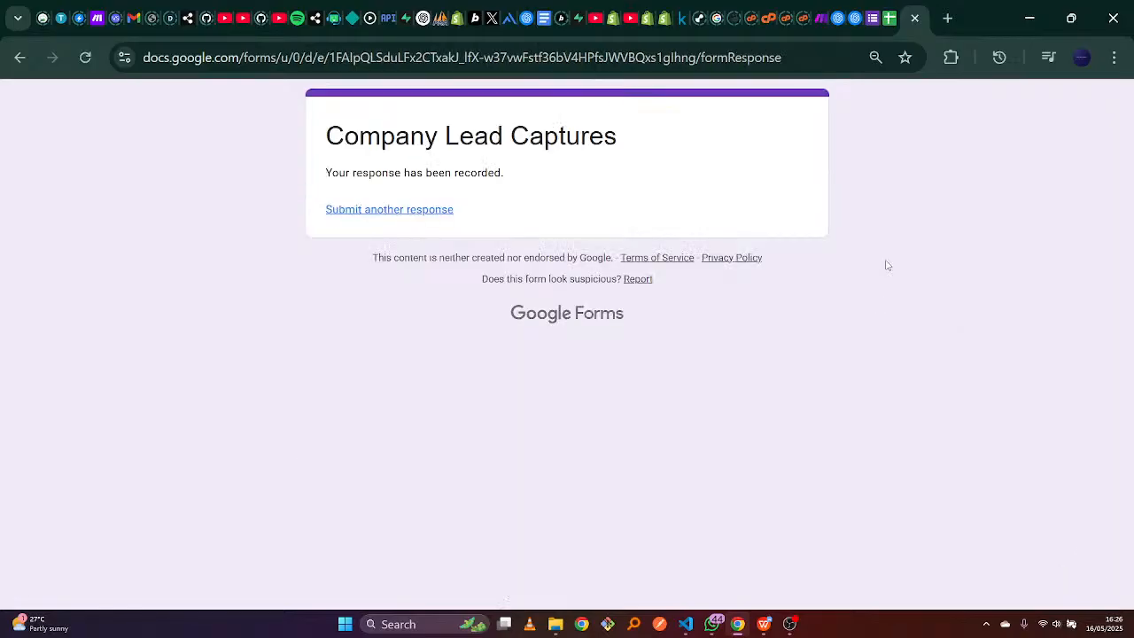
Check AI Summary cells E3–E6 in the responses sheet, rows 4–6 still empty, then return to Make.
click(881, 6)
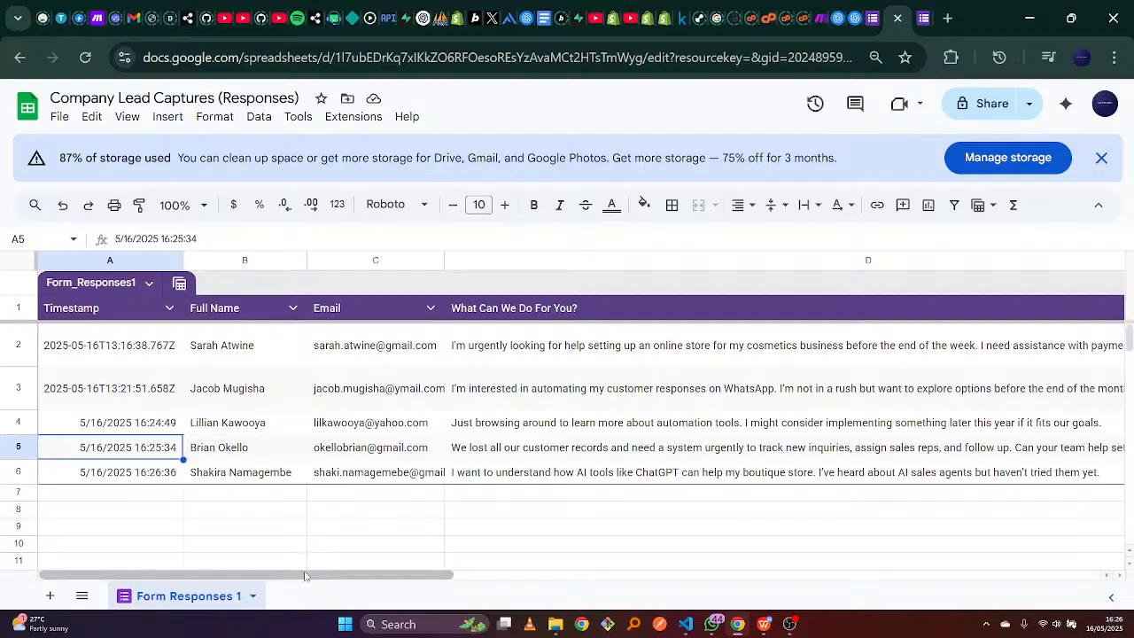
drag(437, 575, 693, 574)
click(692, 411)
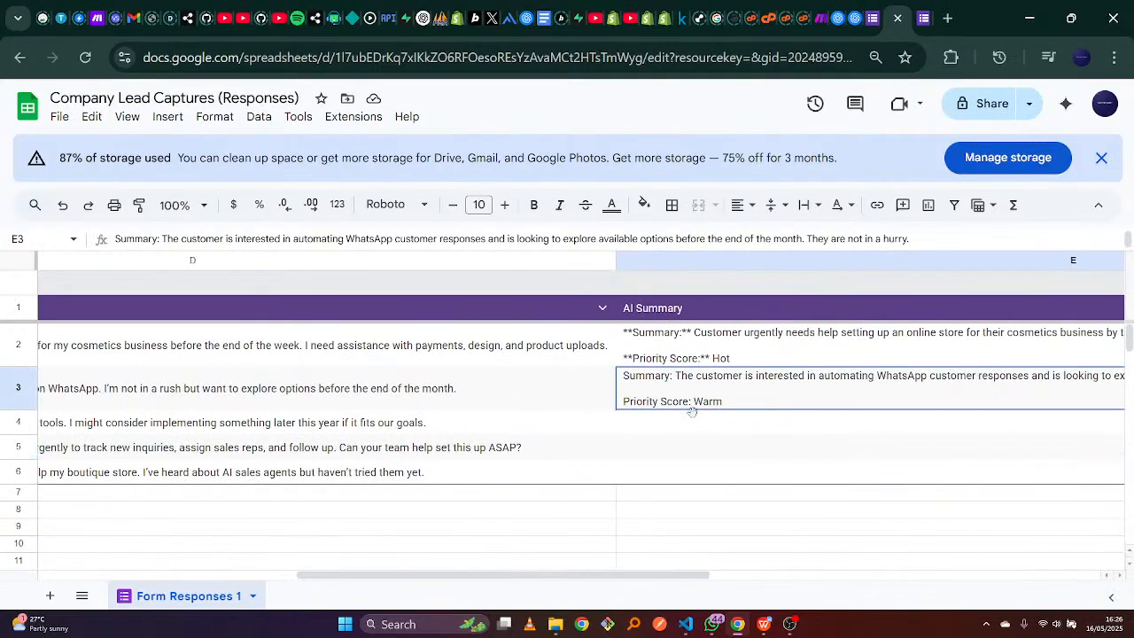
click(693, 422)
click(691, 448)
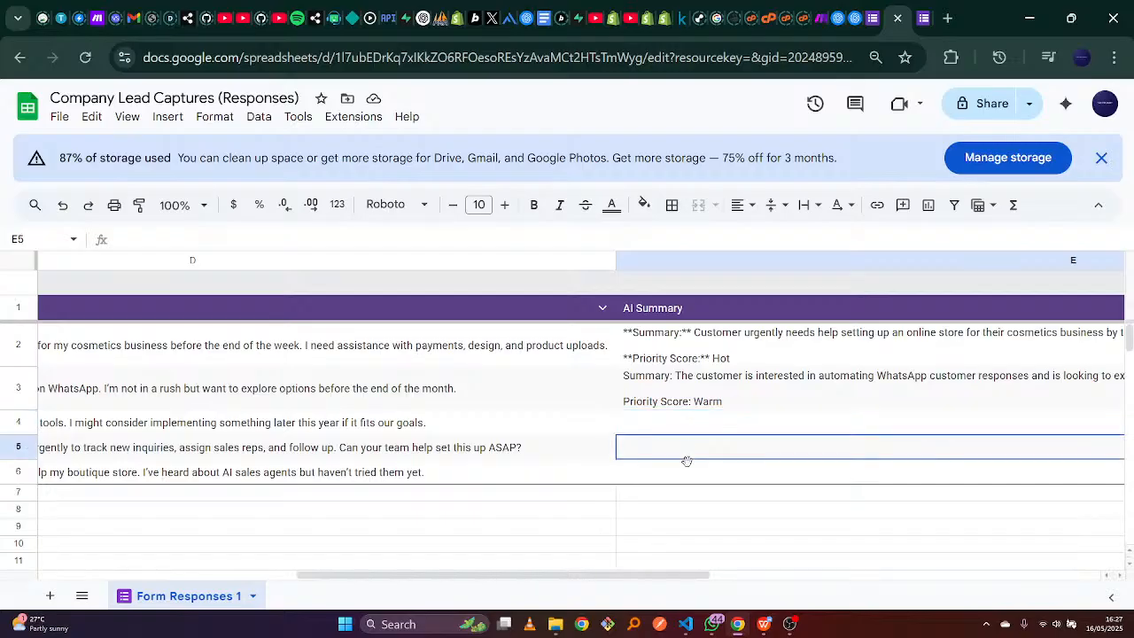
click(688, 472)
click(669, 420)
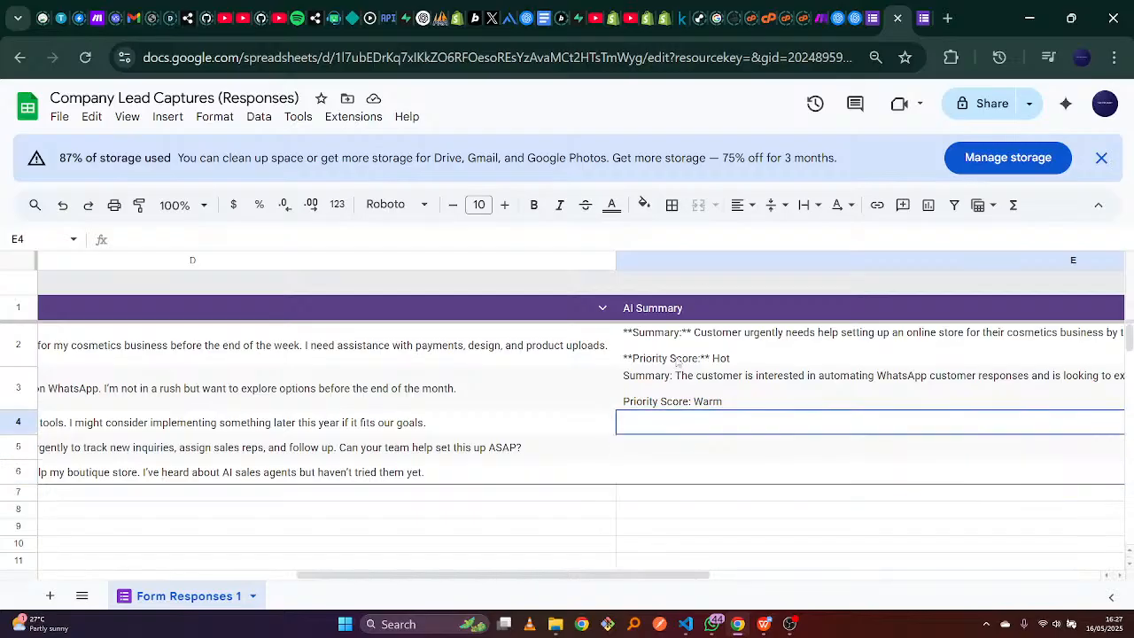
click(824, 18)
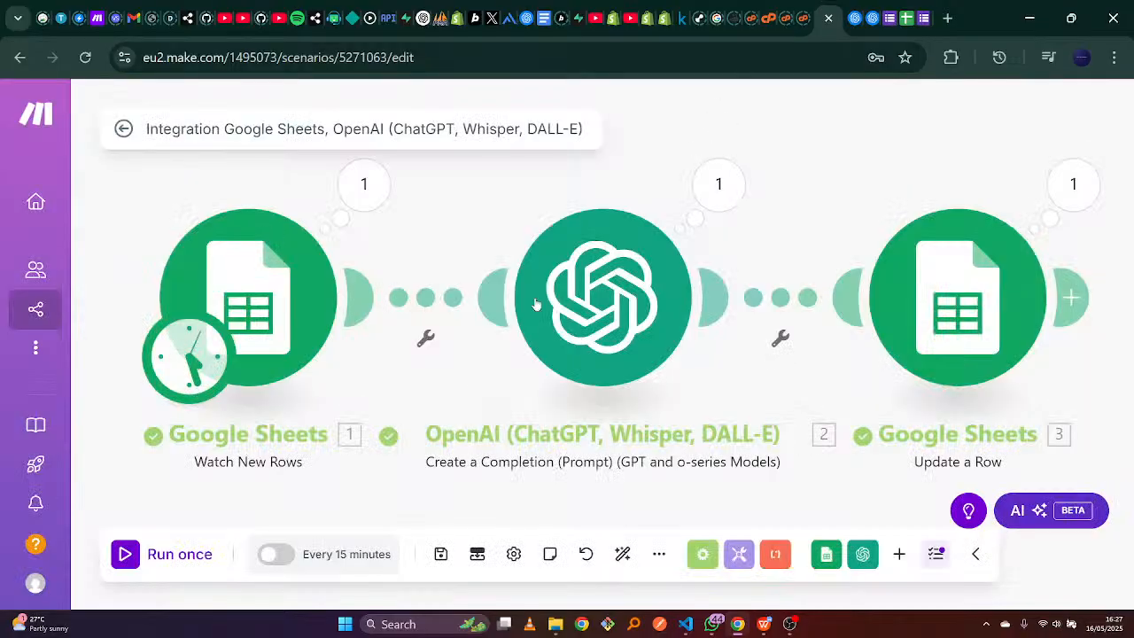
Run the scenario once more, then return to the responses sheet.
click(125, 554)
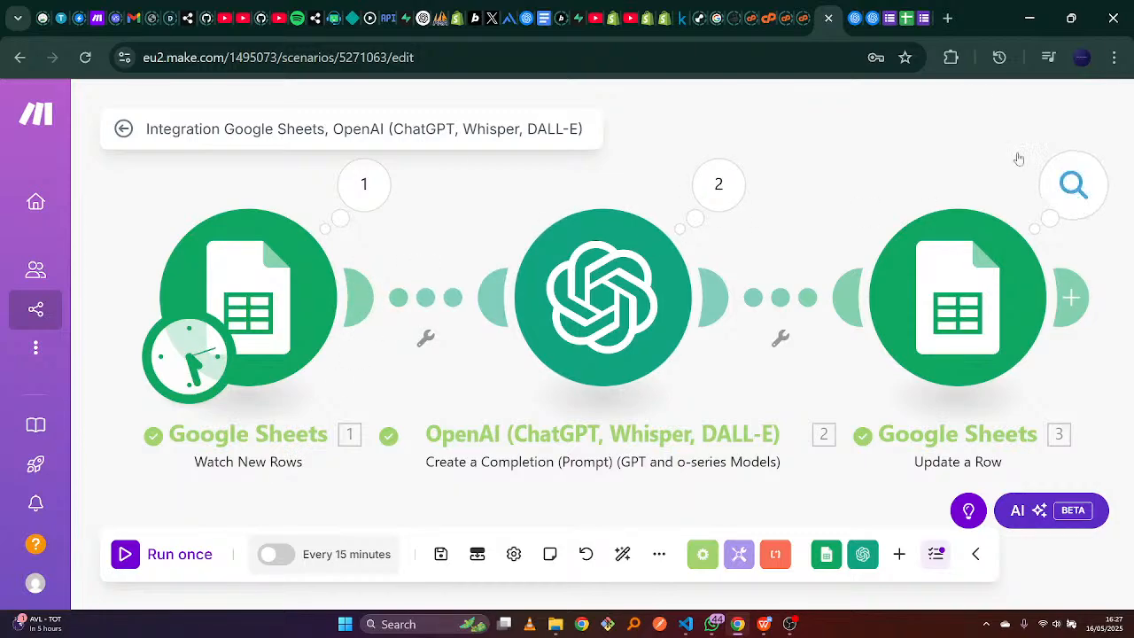
click(905, 7)
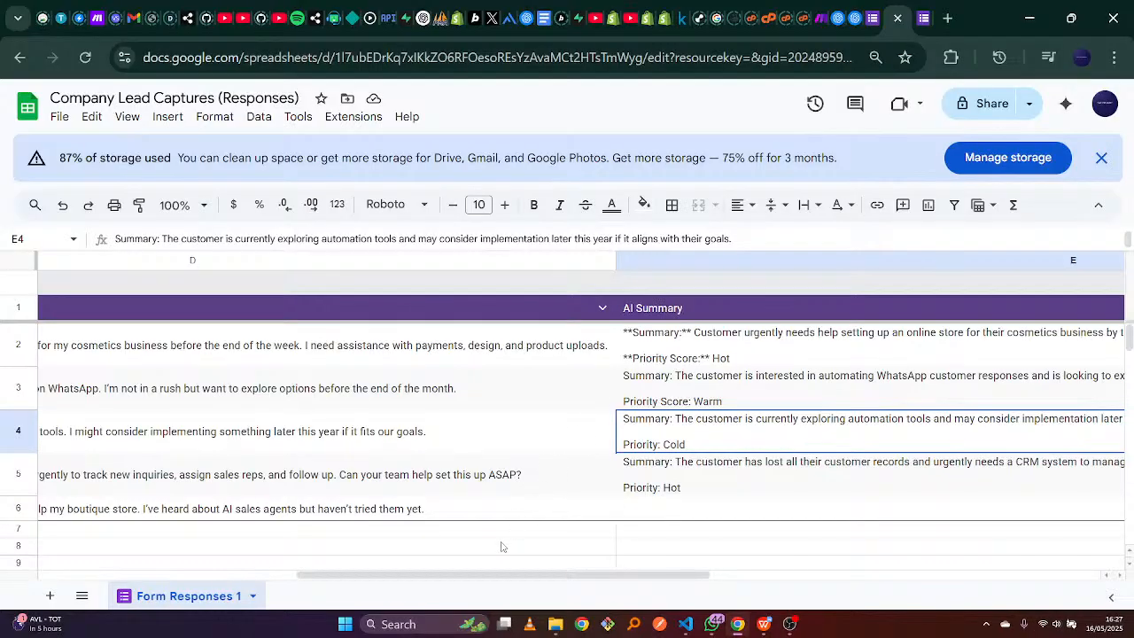
drag(529, 575, 188, 540)
Keep the Watch New Rows limit at 2, save, run once more, and open the responses sheet.
click(820, 15)
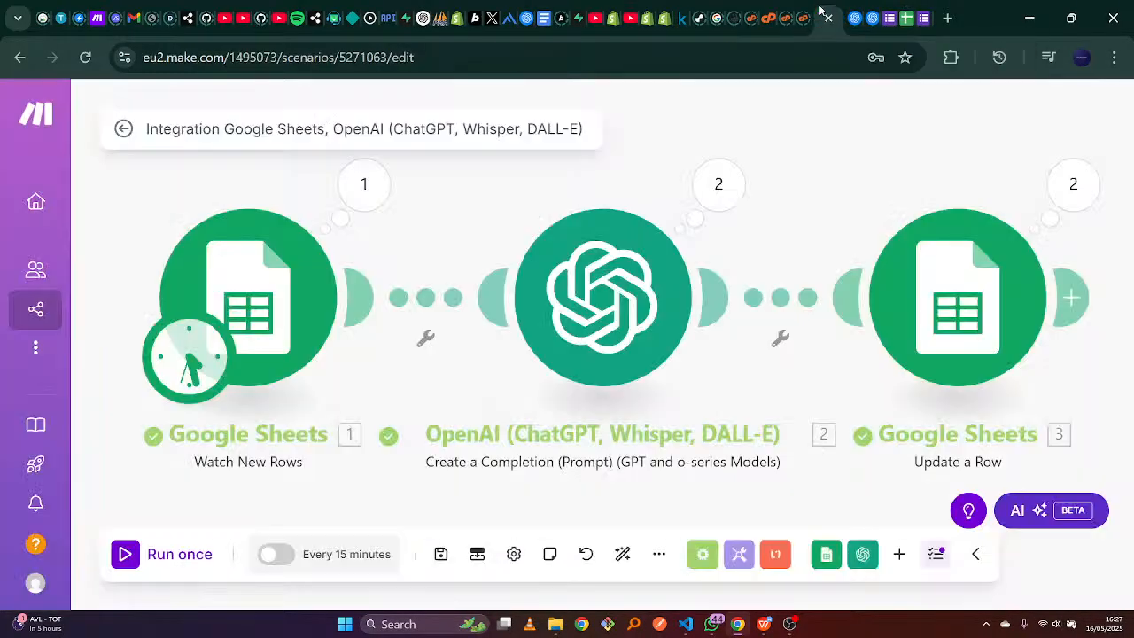
click(261, 312)
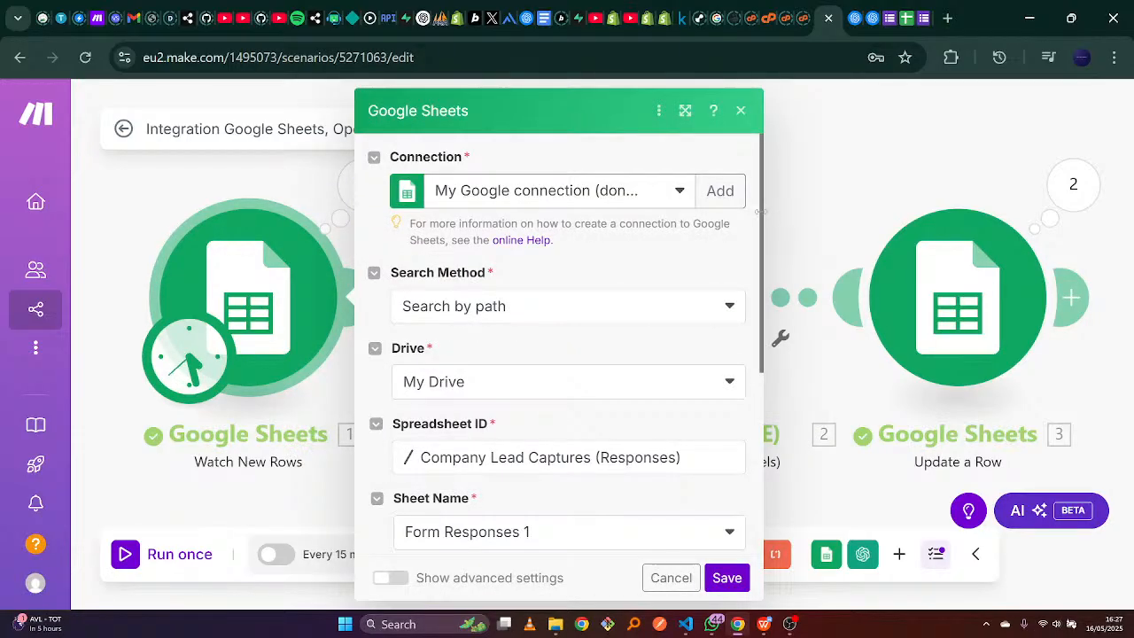
scroll(519, 501, down, 4)
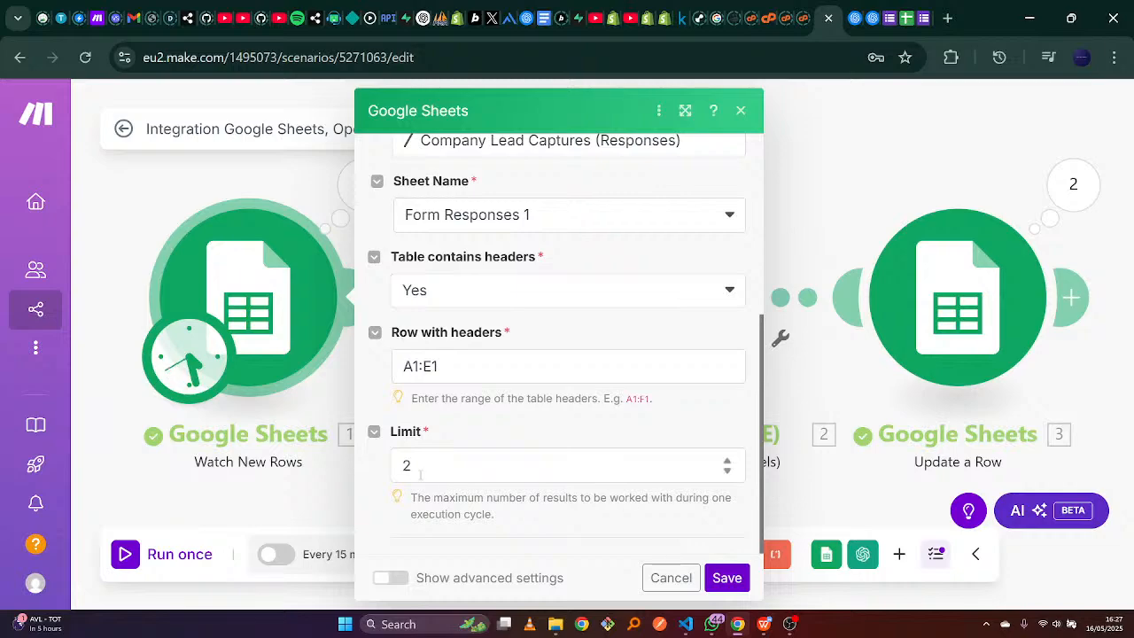
click(417, 470)
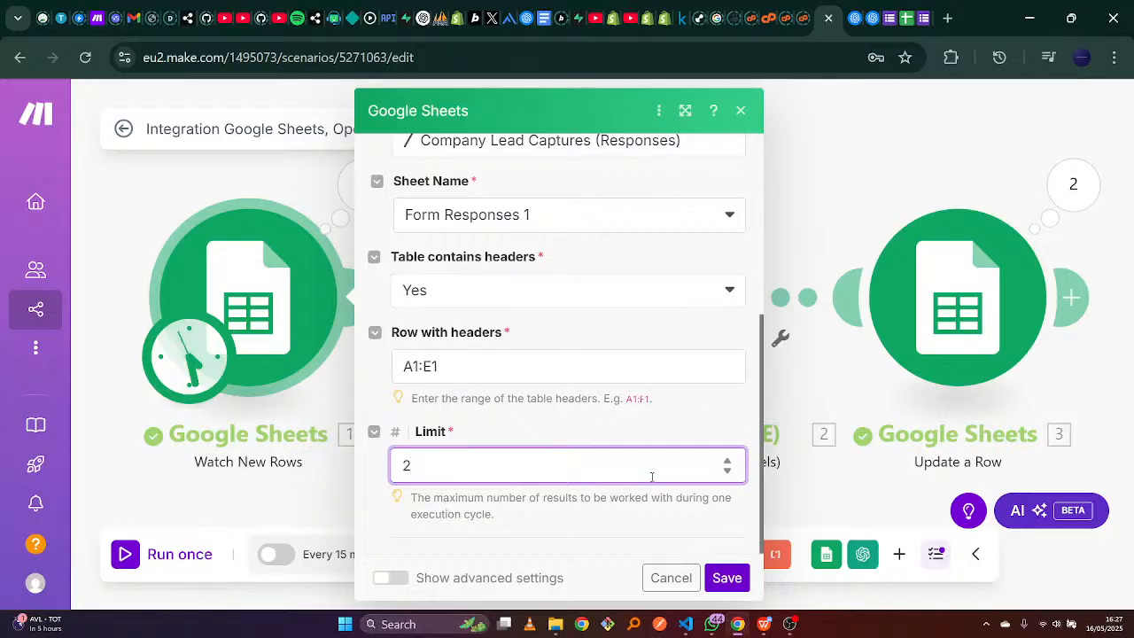
click(726, 578)
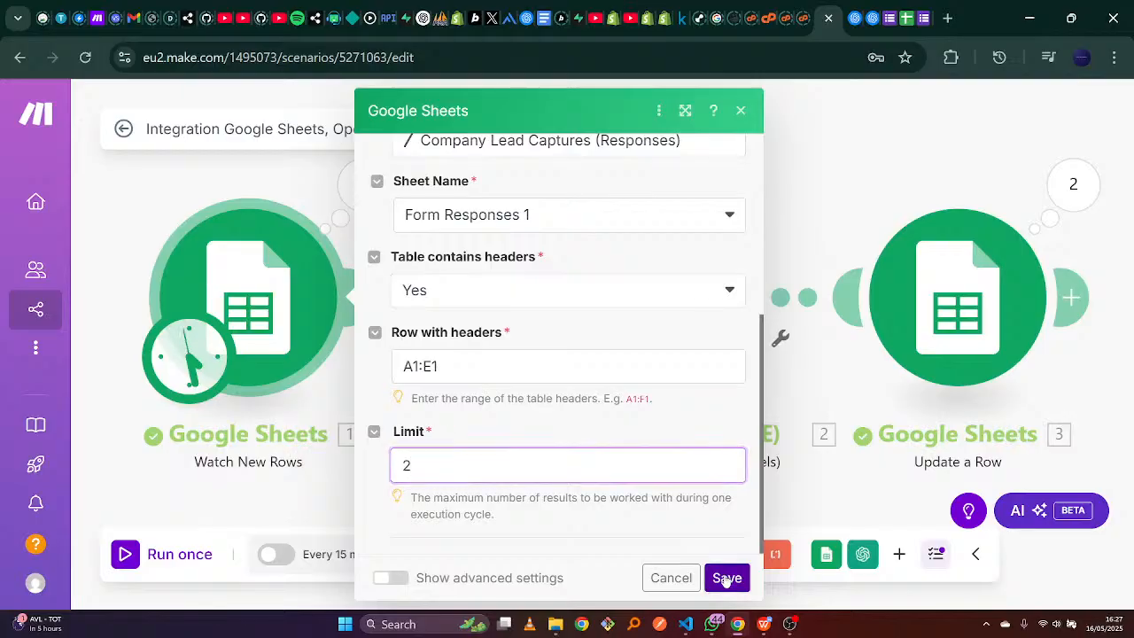
click(126, 555)
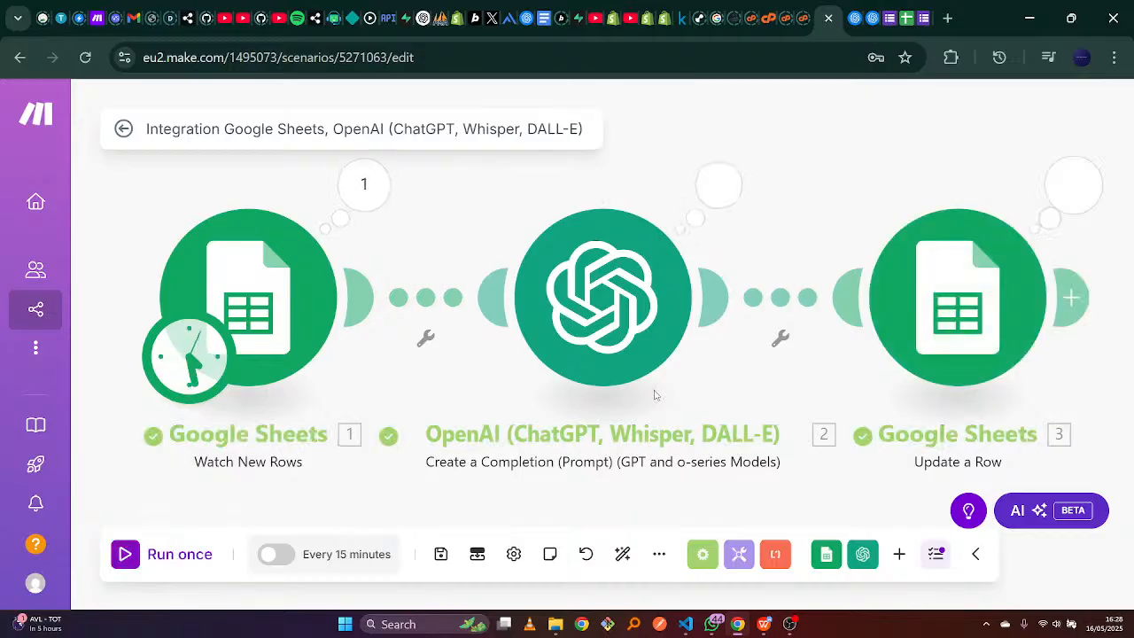
click(871, 298)
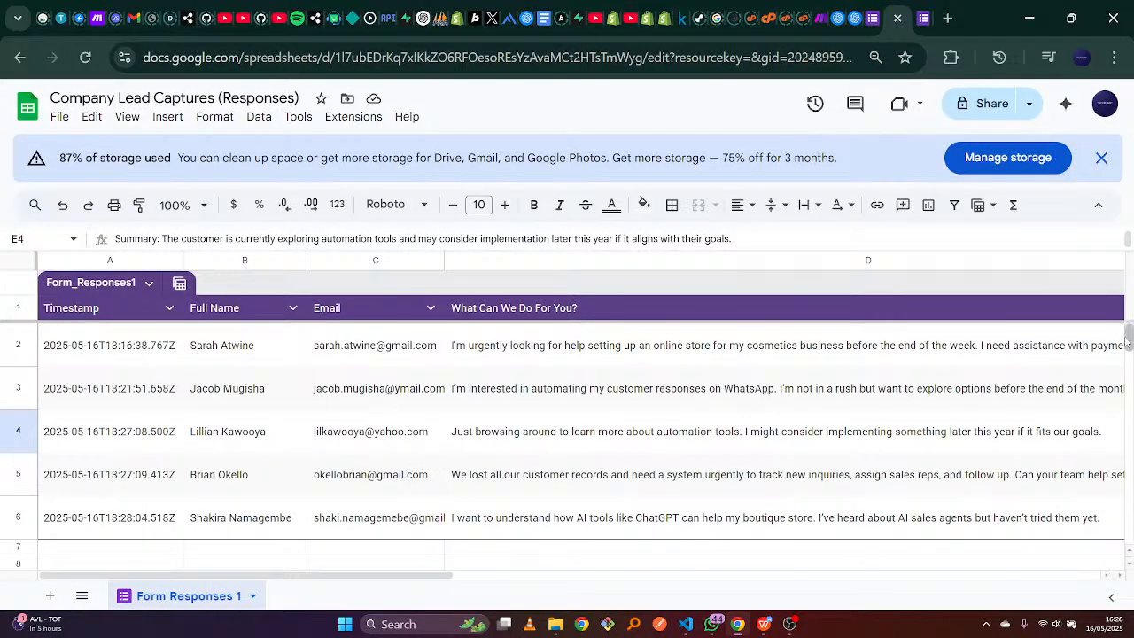
Scroll to column E and read the fifth lead's Warm-rated AI summary in E6.
drag(1124, 344, 676, 474)
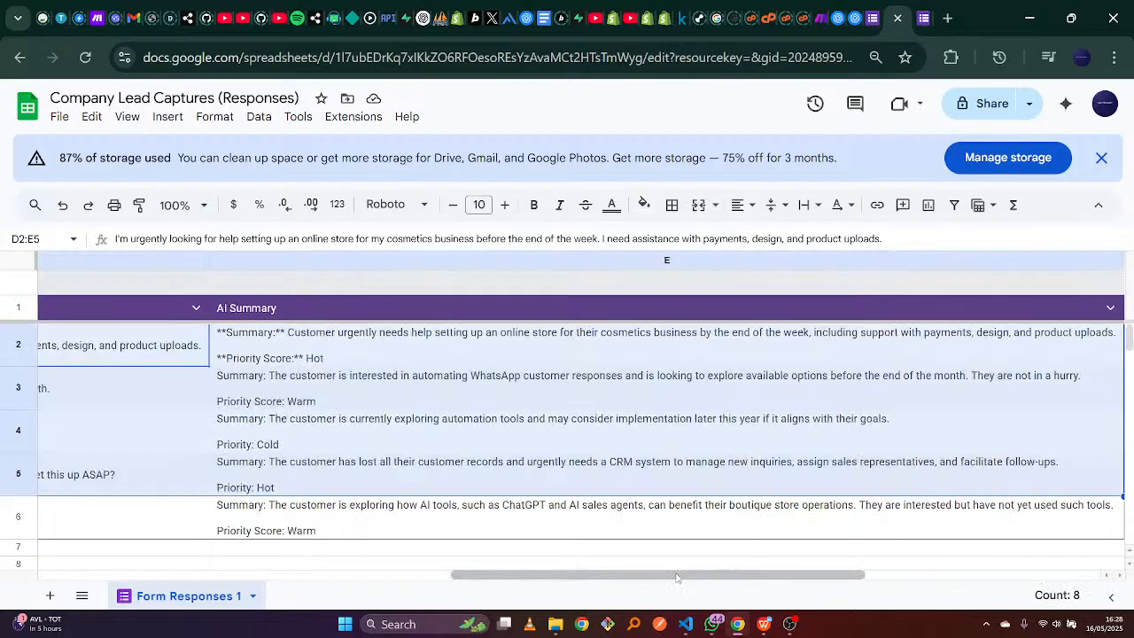
click(400, 517)
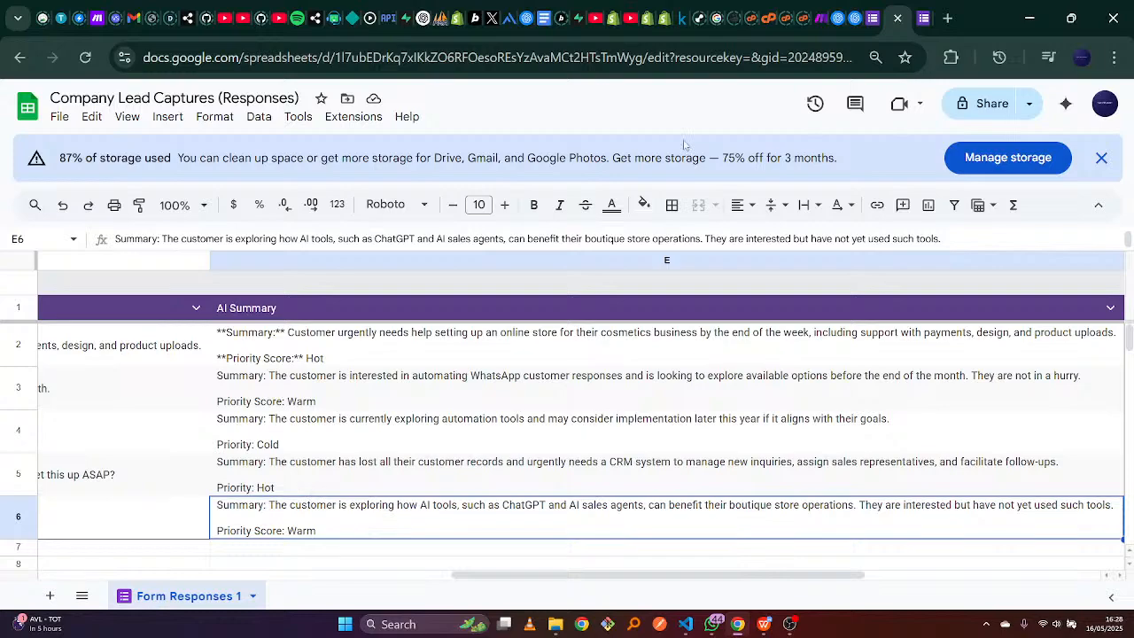
Raise the Watch New Rows trigger's row Limit from 2 to 5, then show the form's response-recorded page.
click(821, 7)
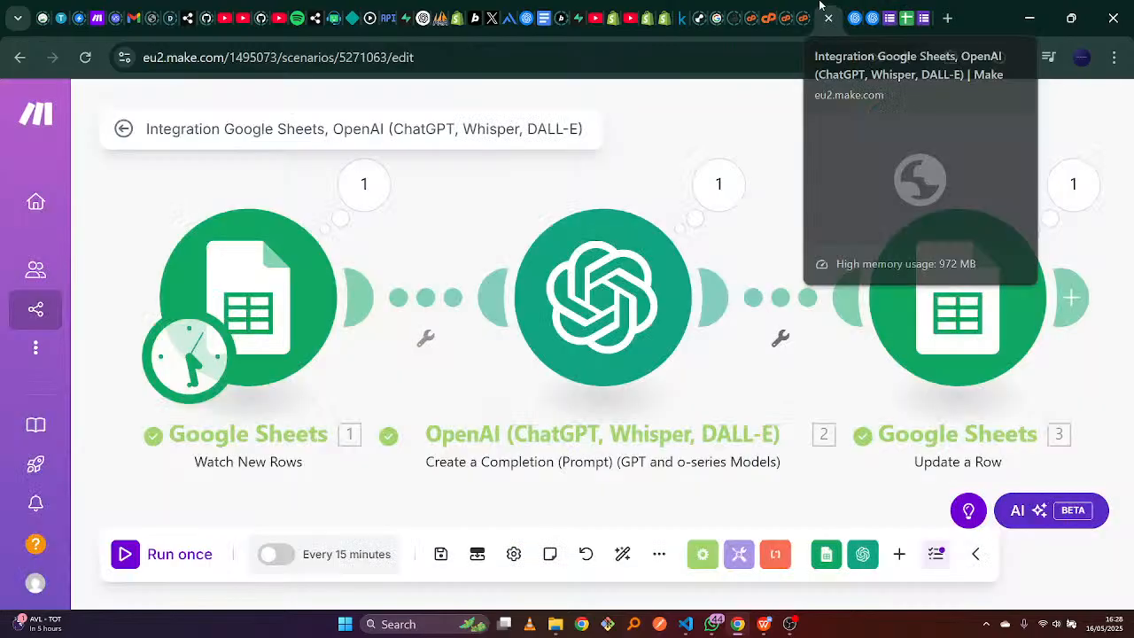
click(272, 292)
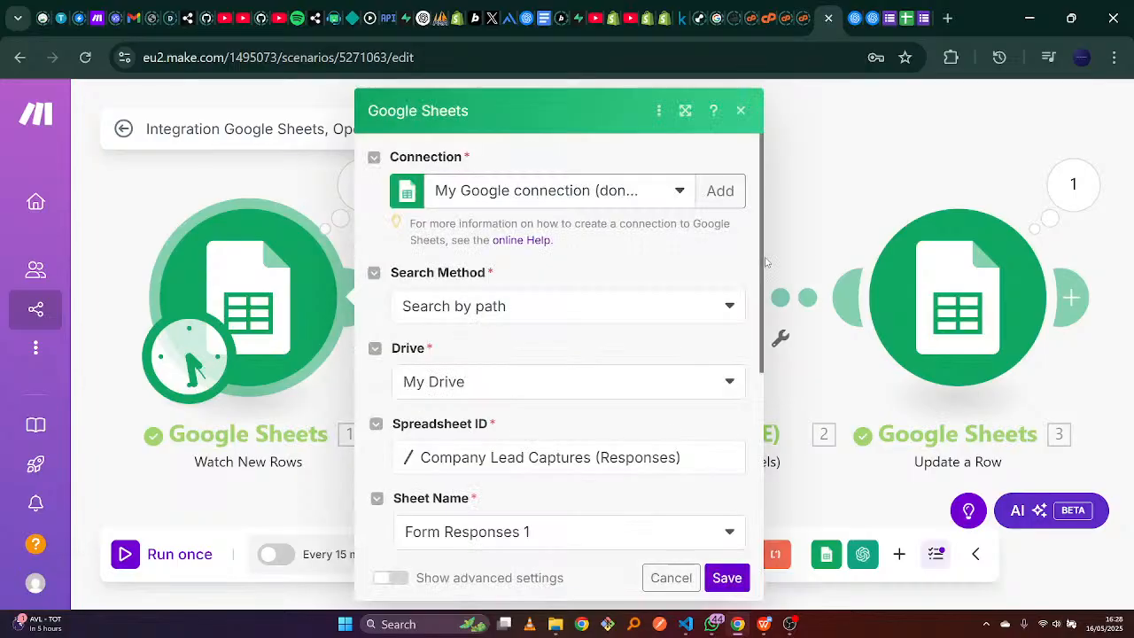
scroll(762, 250, down, 4)
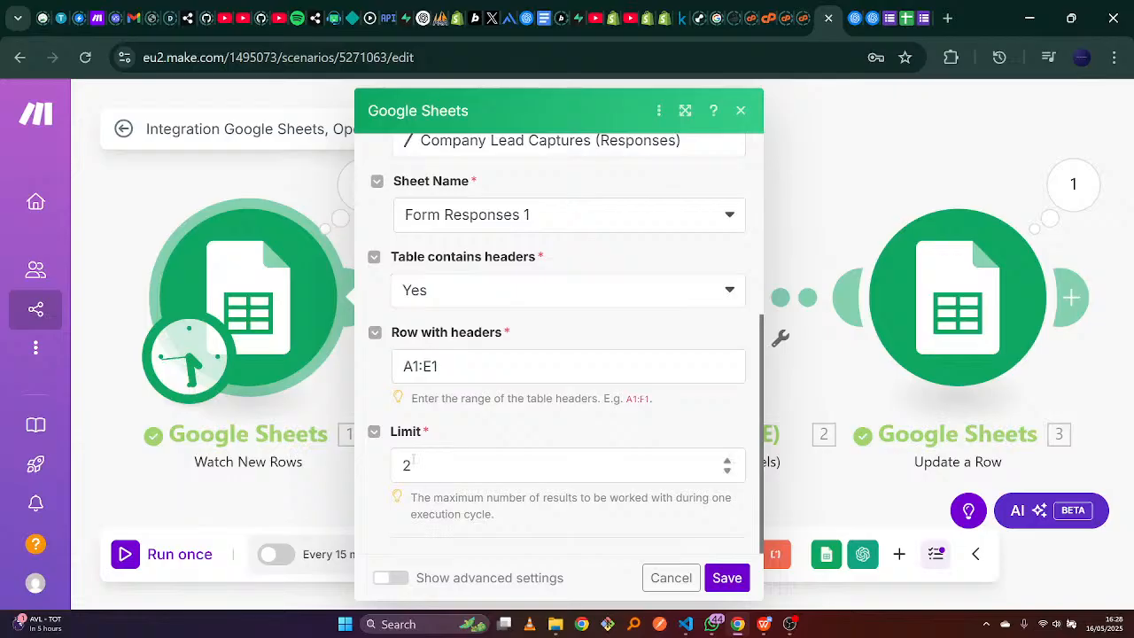
click(726, 464)
click(726, 464)
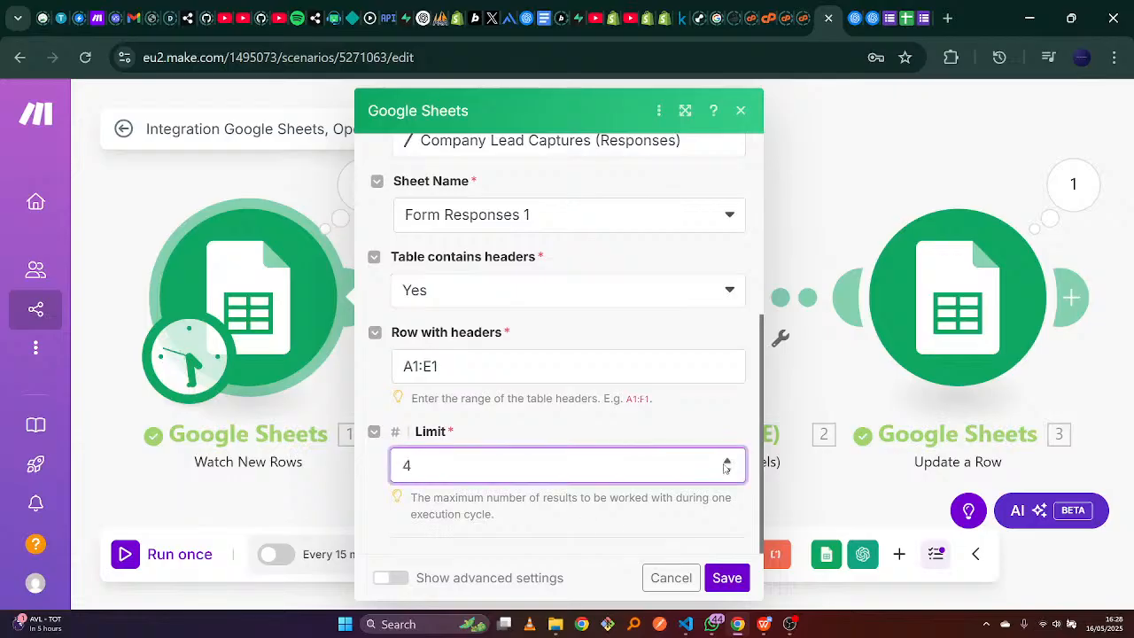
click(924, 10)
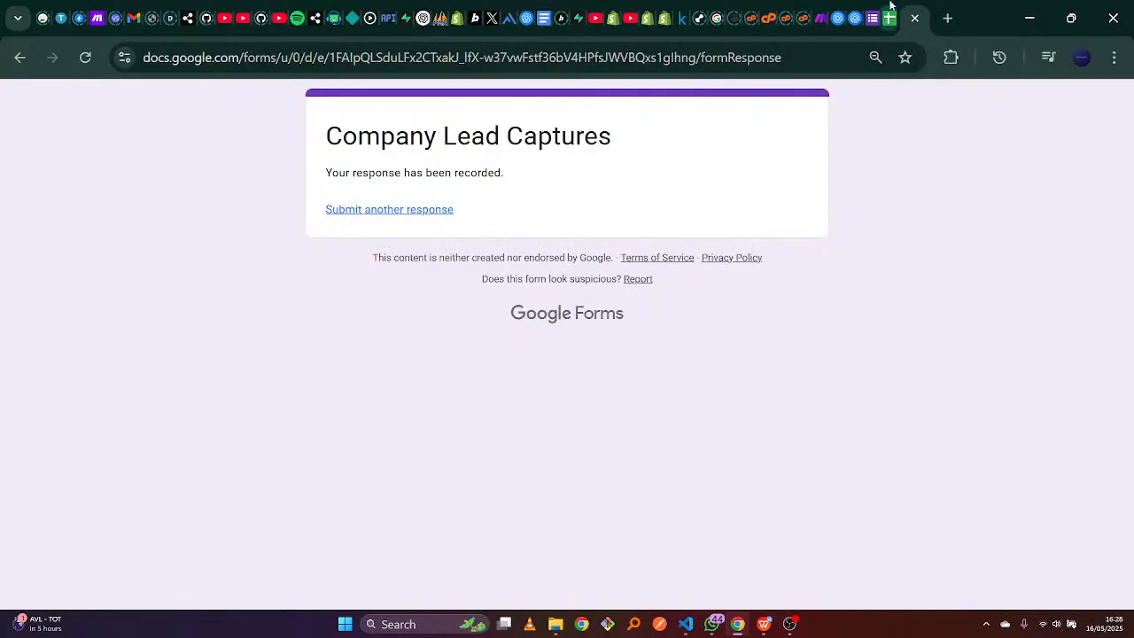
Scroll across the Company Lead Captures (Responses) sheet to review all five leads.
click(890, 10)
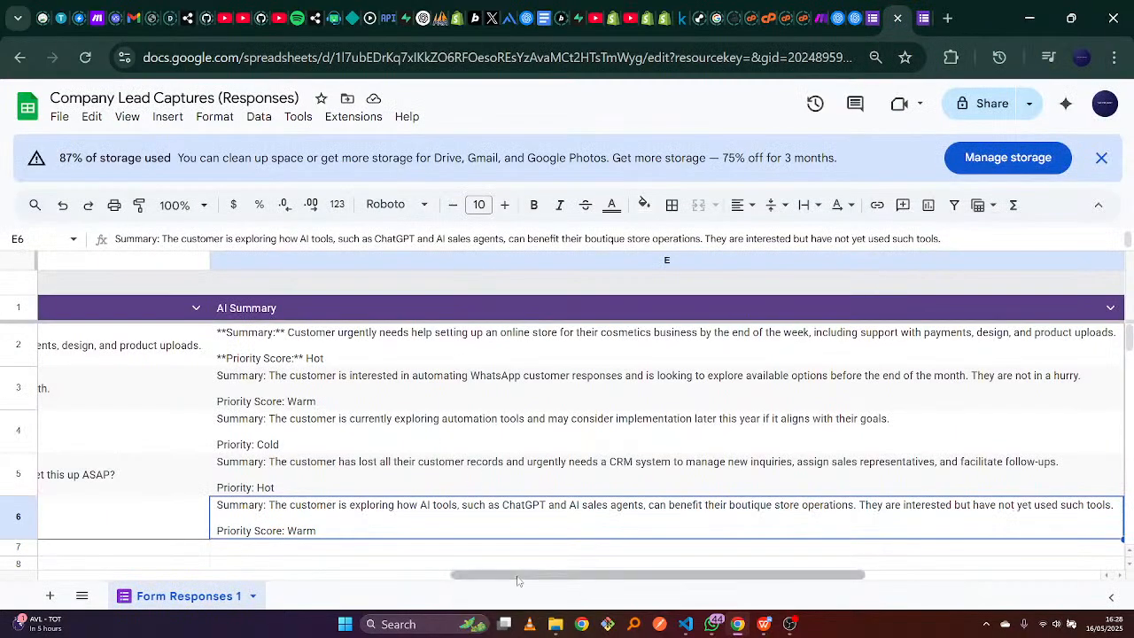
drag(519, 580, 95, 524)
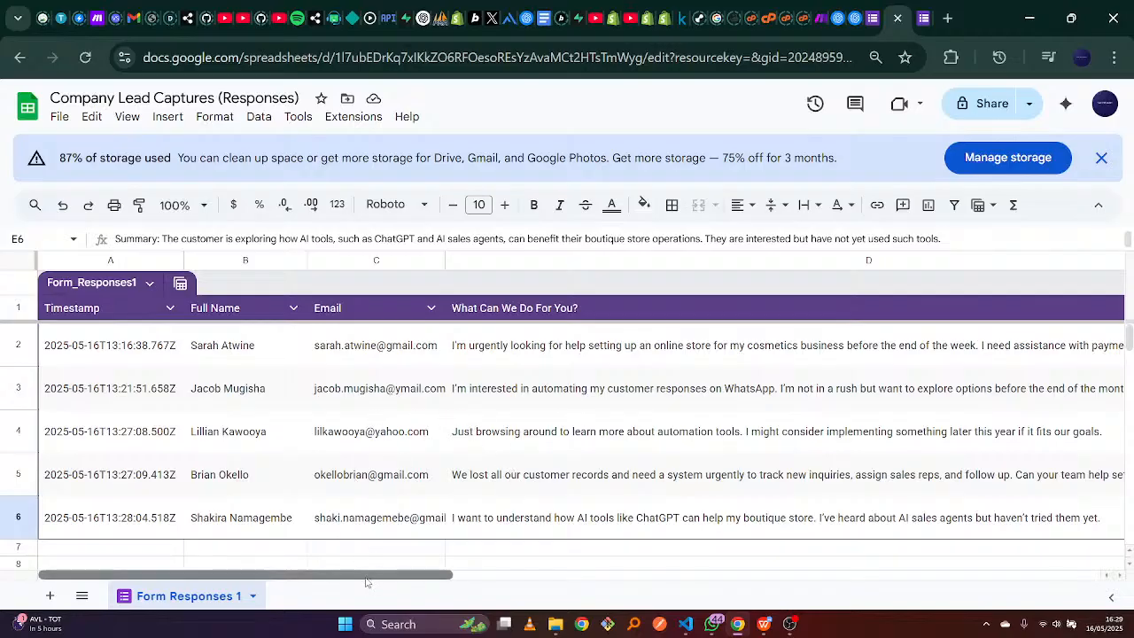
drag(367, 578, 255, 564)
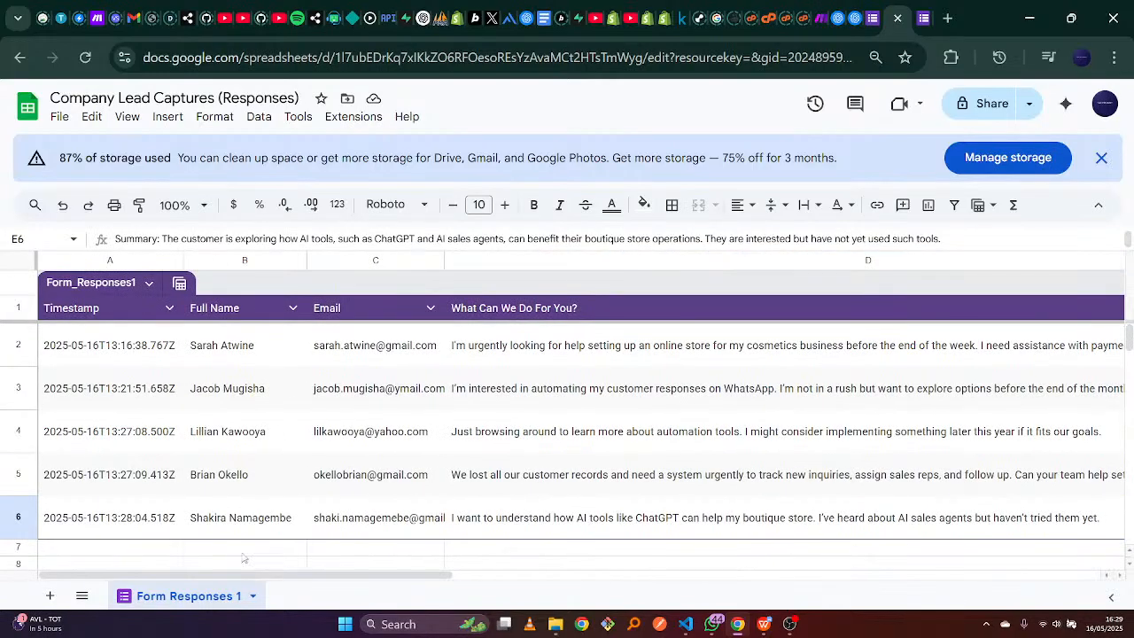
drag(356, 577, 232, 554)
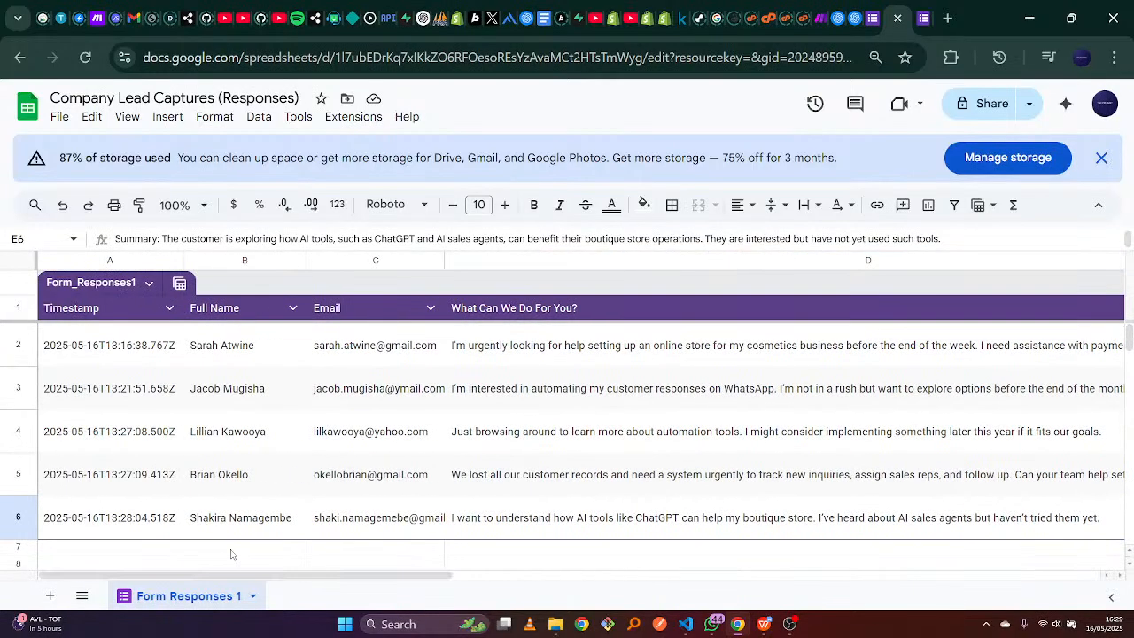
click(840, 16)
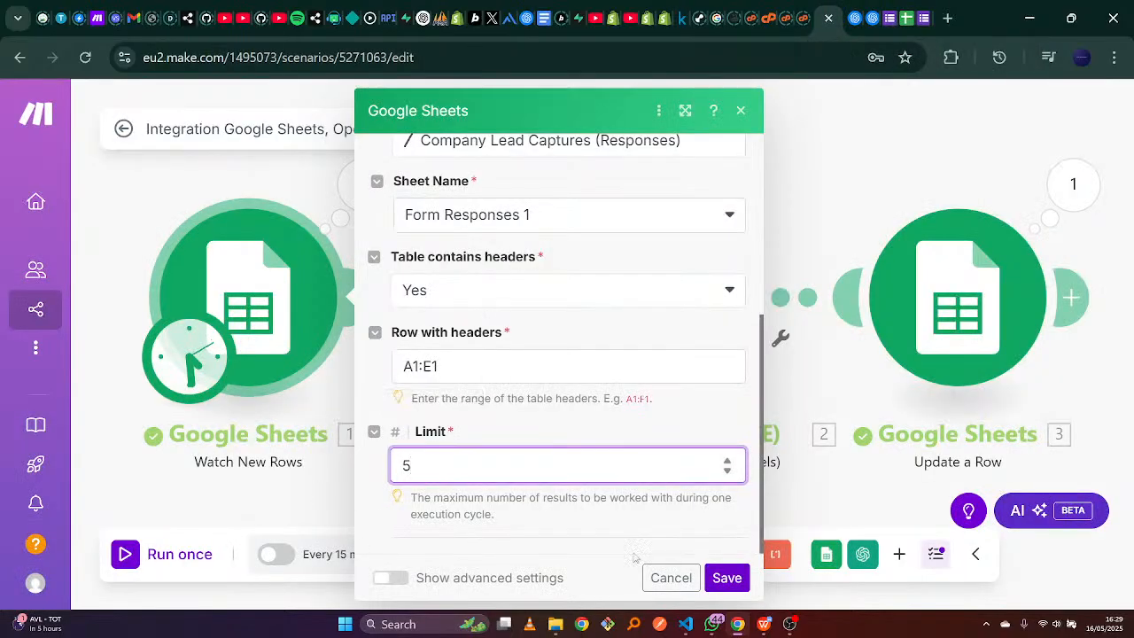
Save the Watch New Rows settings with the limit of 5 and return to the lead form.
click(726, 578)
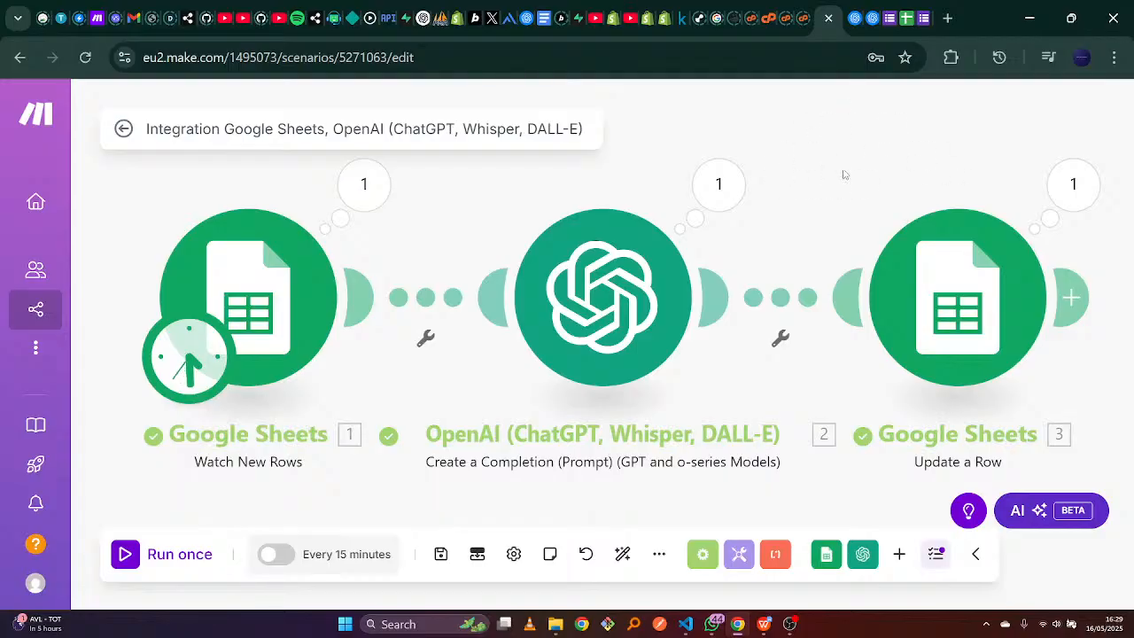
click(921, 6)
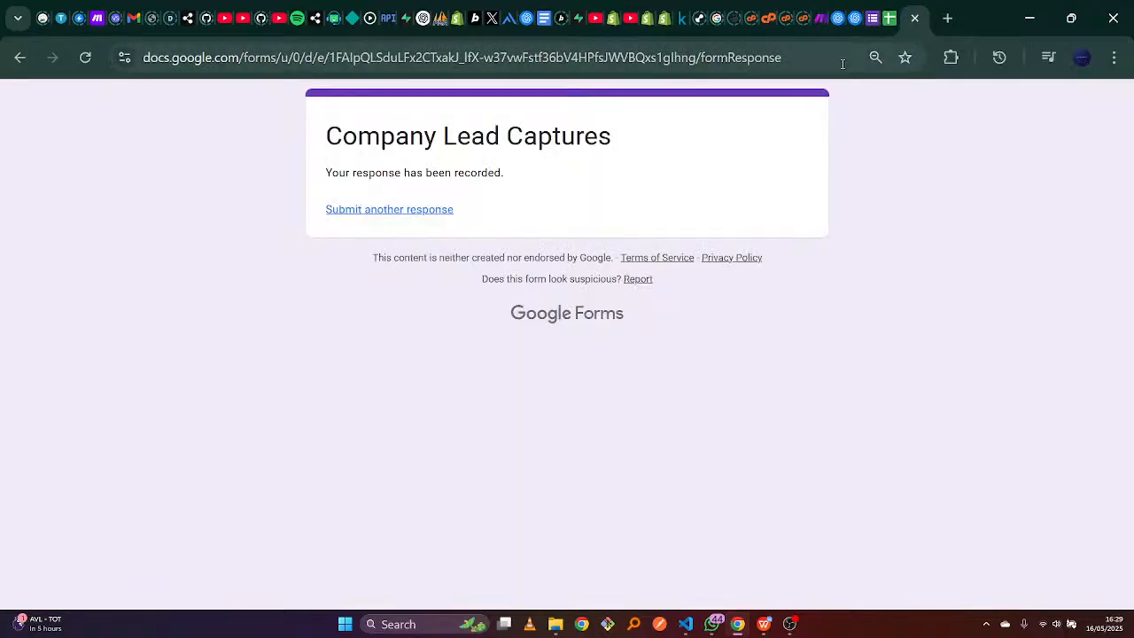
Start a new blank lead response and look over its Full Name and What Can We Do For You? fields.
click(912, 8)
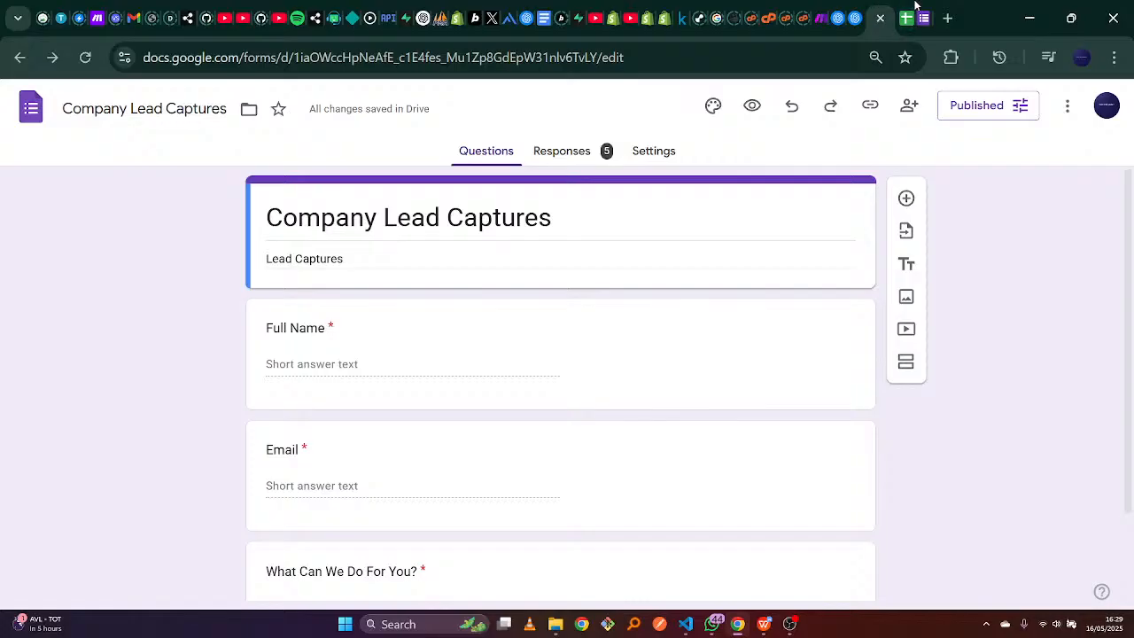
click(916, 8)
click(370, 218)
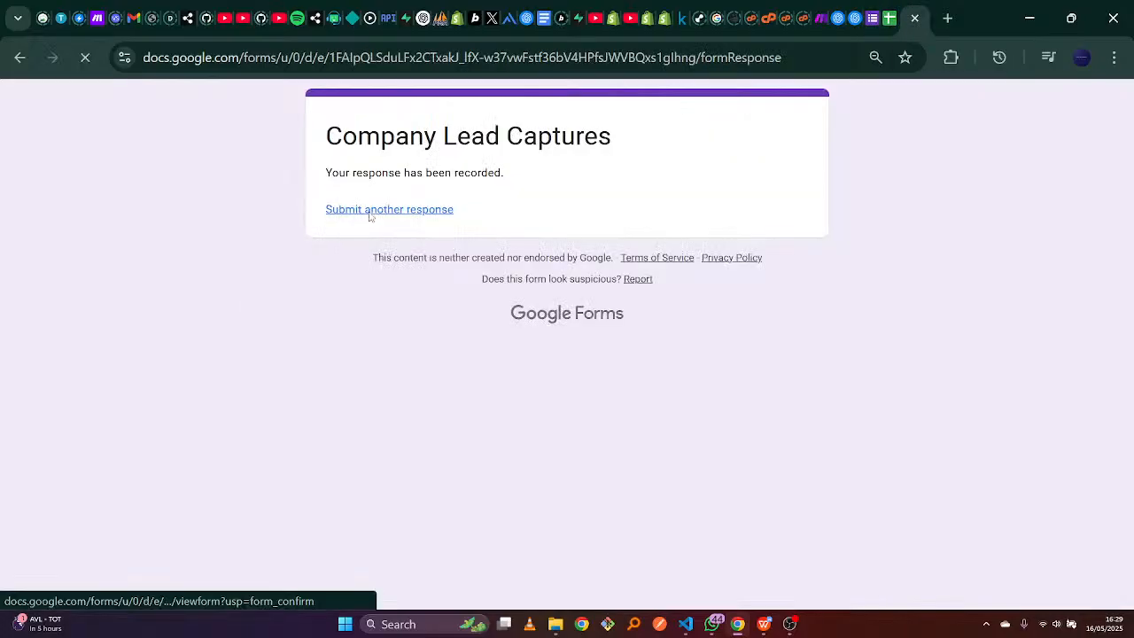
click(404, 359)
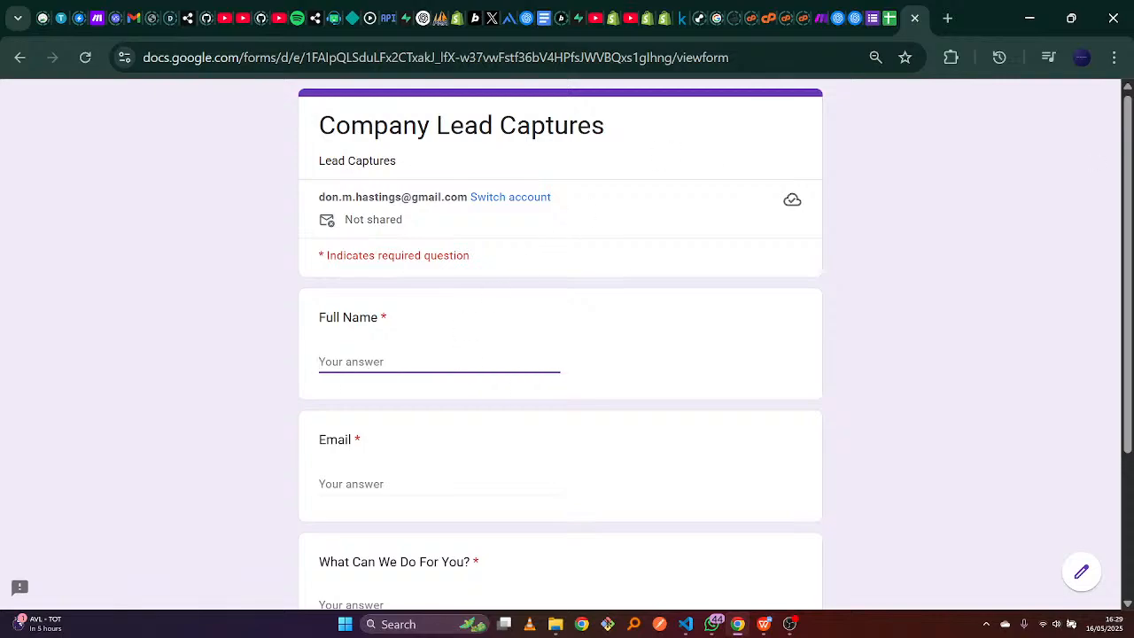
scroll(560, 345, down, 2)
scroll(560, 346, up, 2)
scroll(903, 458, down, 2)
scroll(904, 458, up, 1)
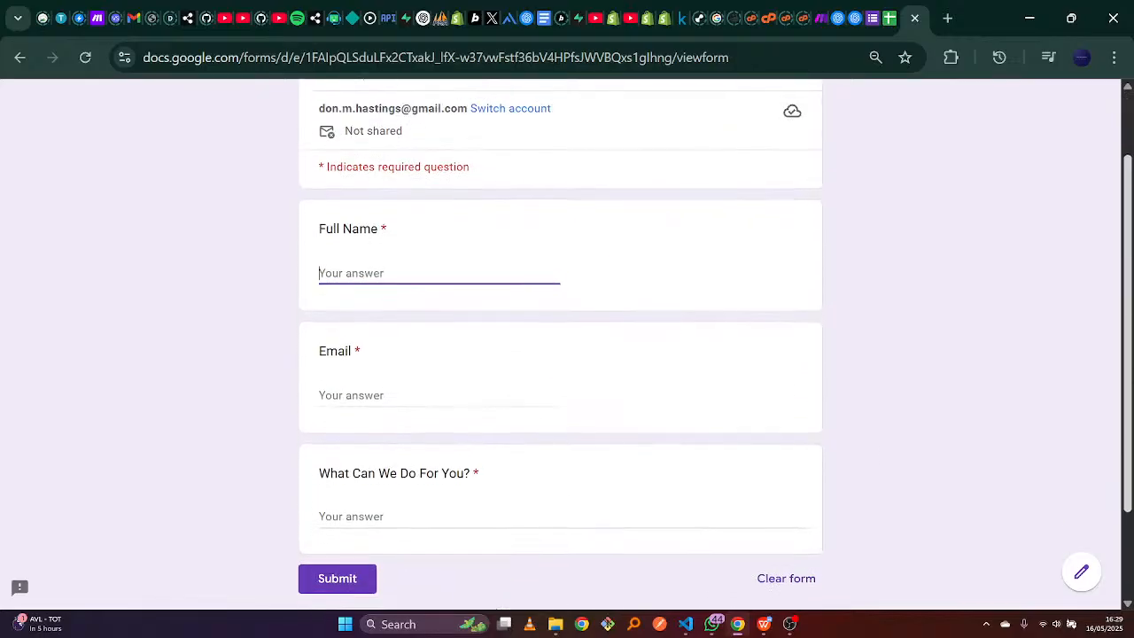
scroll(597, 502, down, 2)
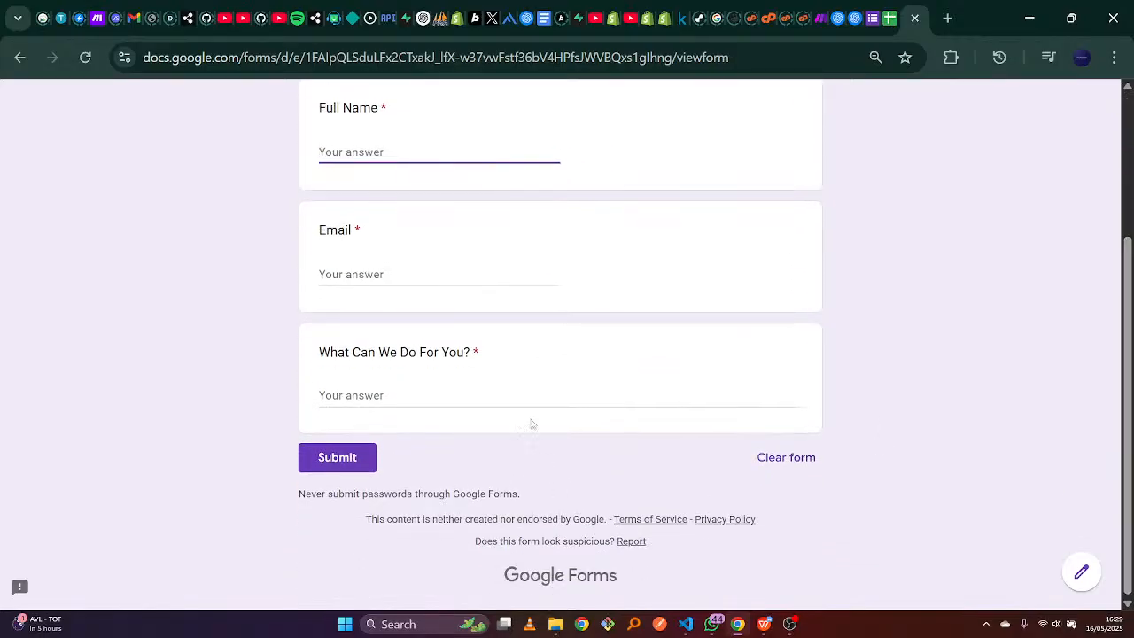
click(528, 405)
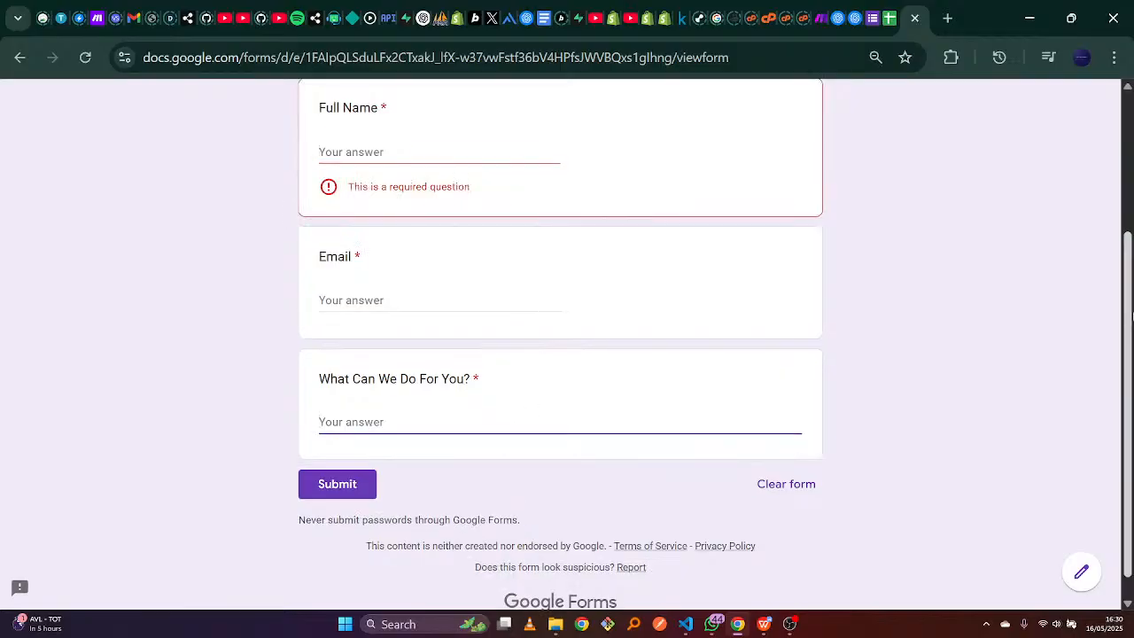
scroll(999, 354, up, 3)
click(889, 11)
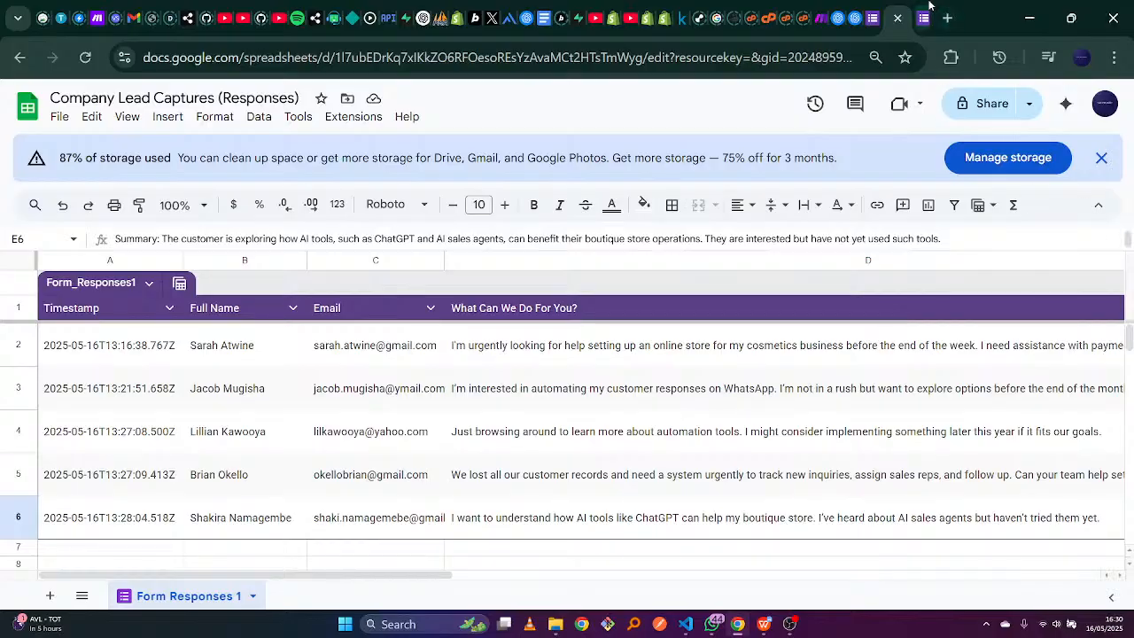
Scroll the responses sheet right so column E, AI Summary, is visible for all five leads.
click(926, 11)
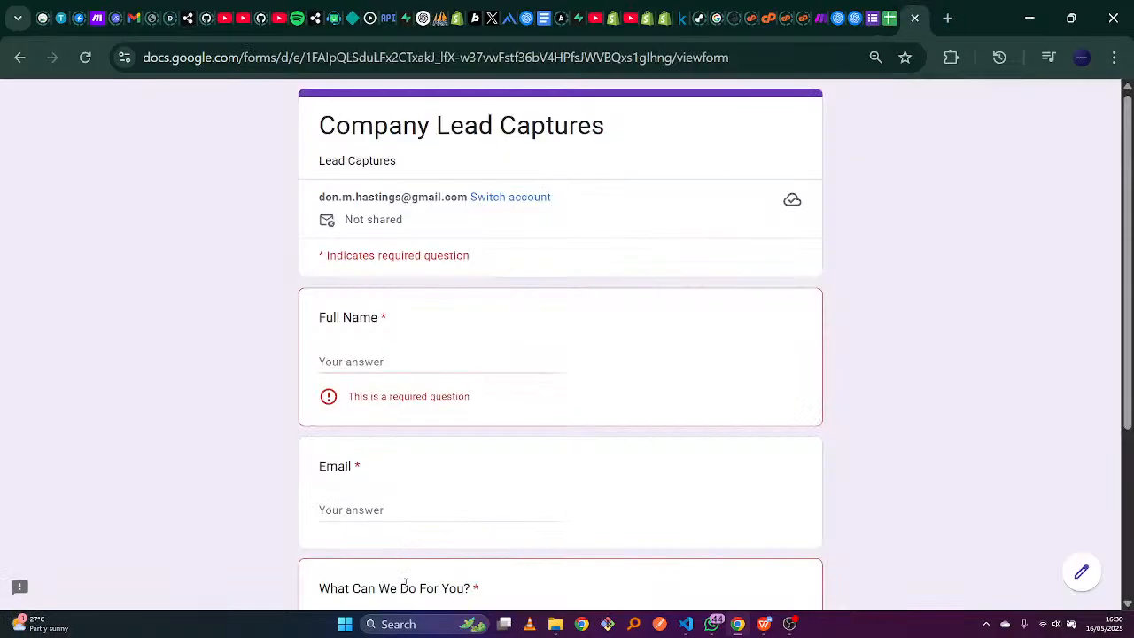
click(890, 9)
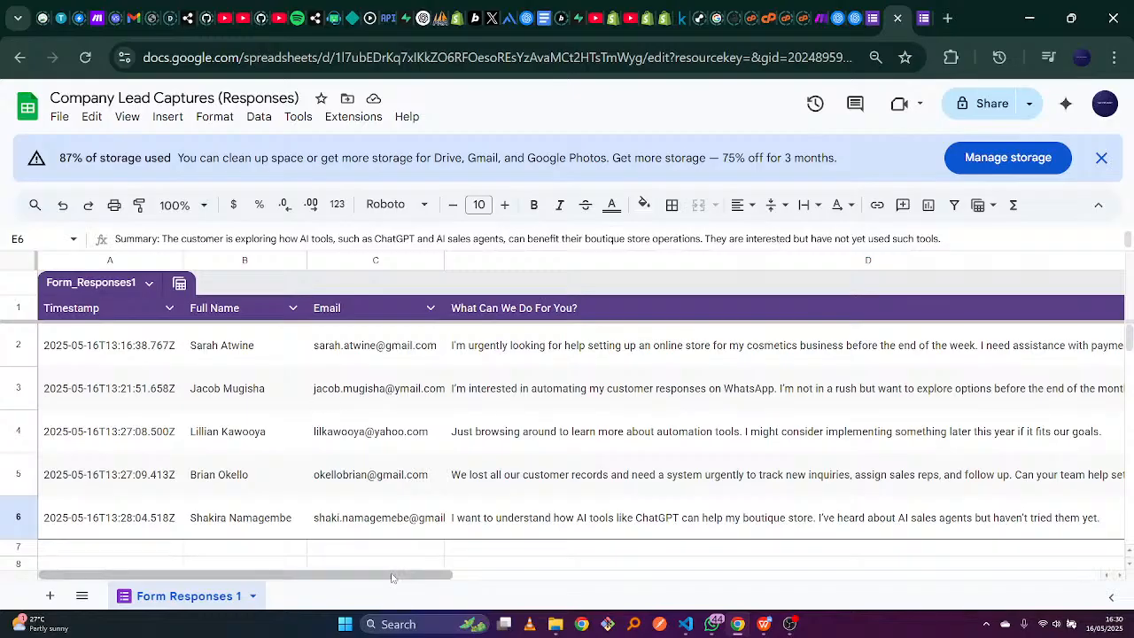
drag(393, 576, 710, 551)
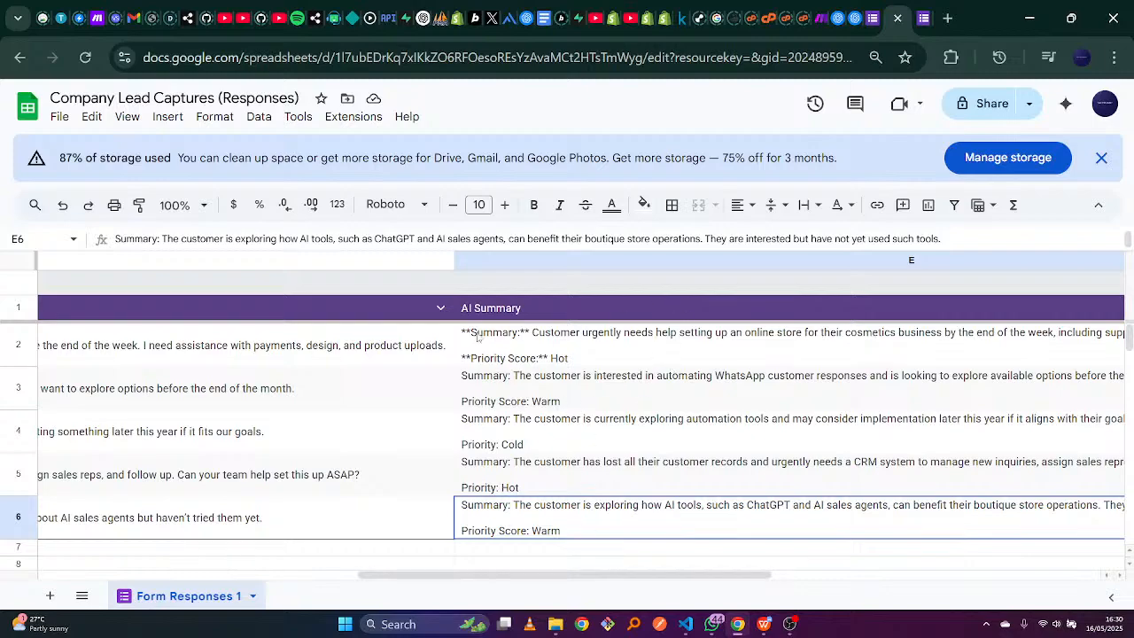
click(816, 18)
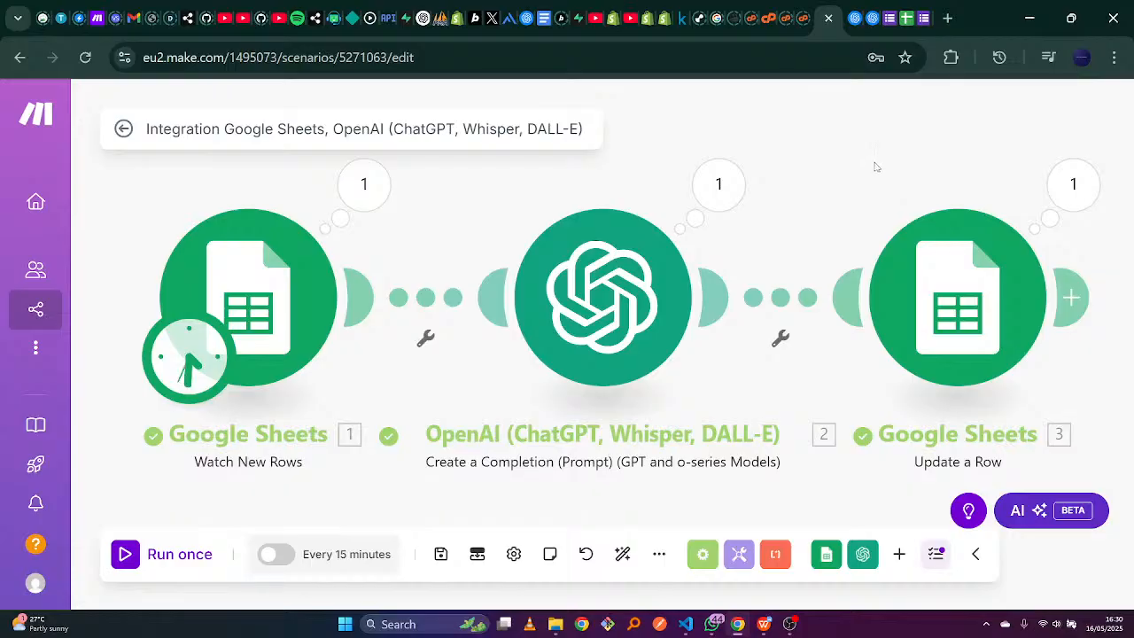
click(907, 17)
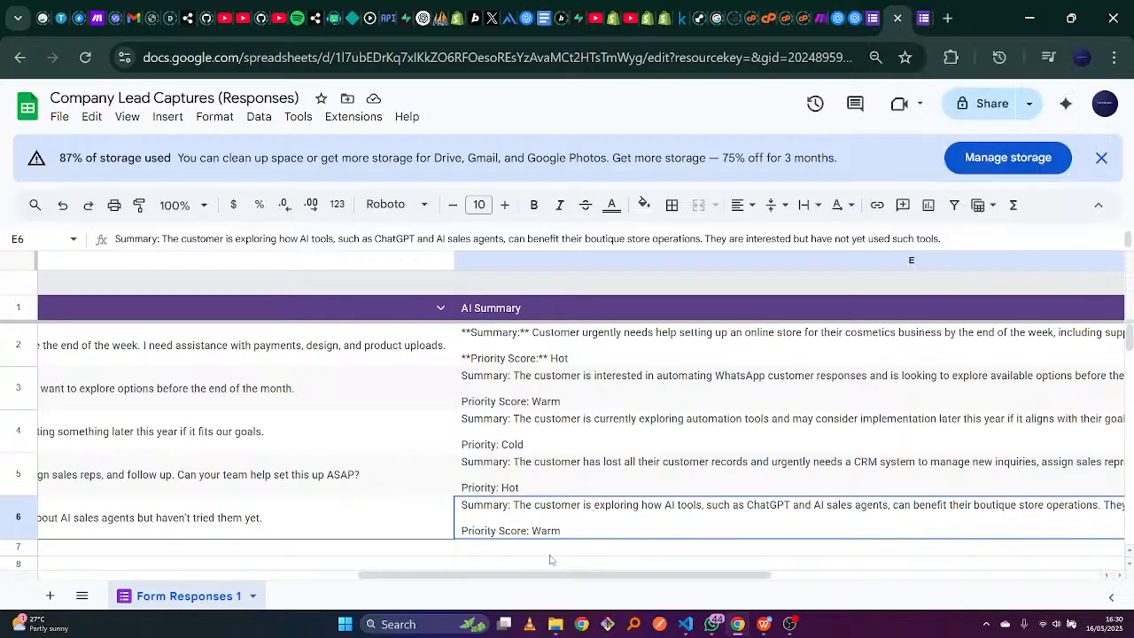
Read each lead's AI summary in cells E2 through E6, then step back up through E5–E3.
drag(550, 574, 620, 565)
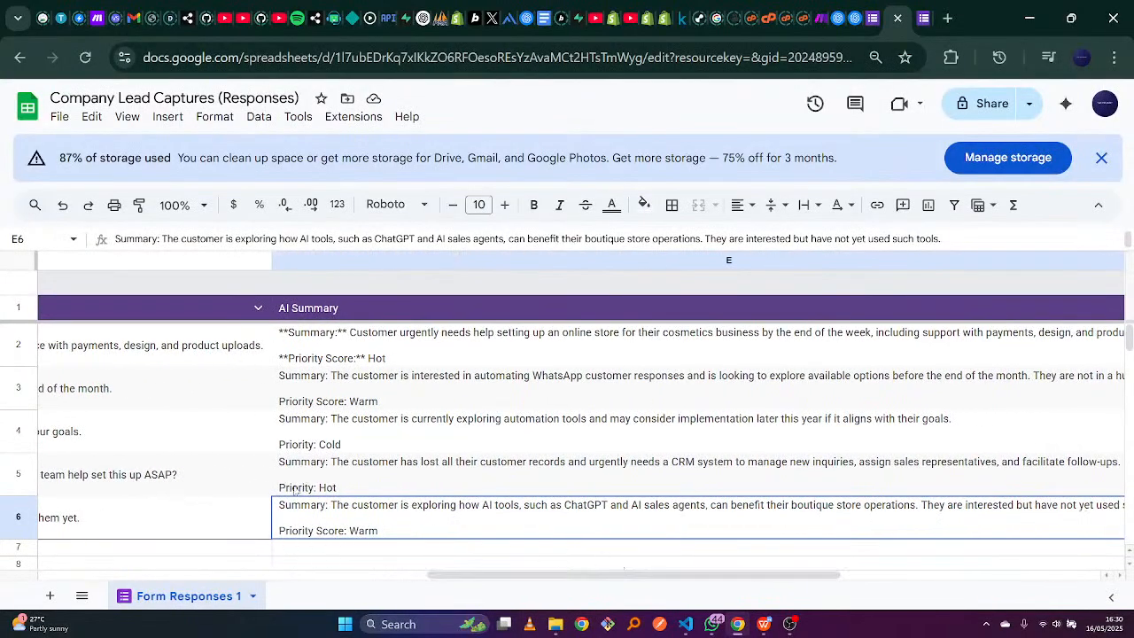
click(383, 362)
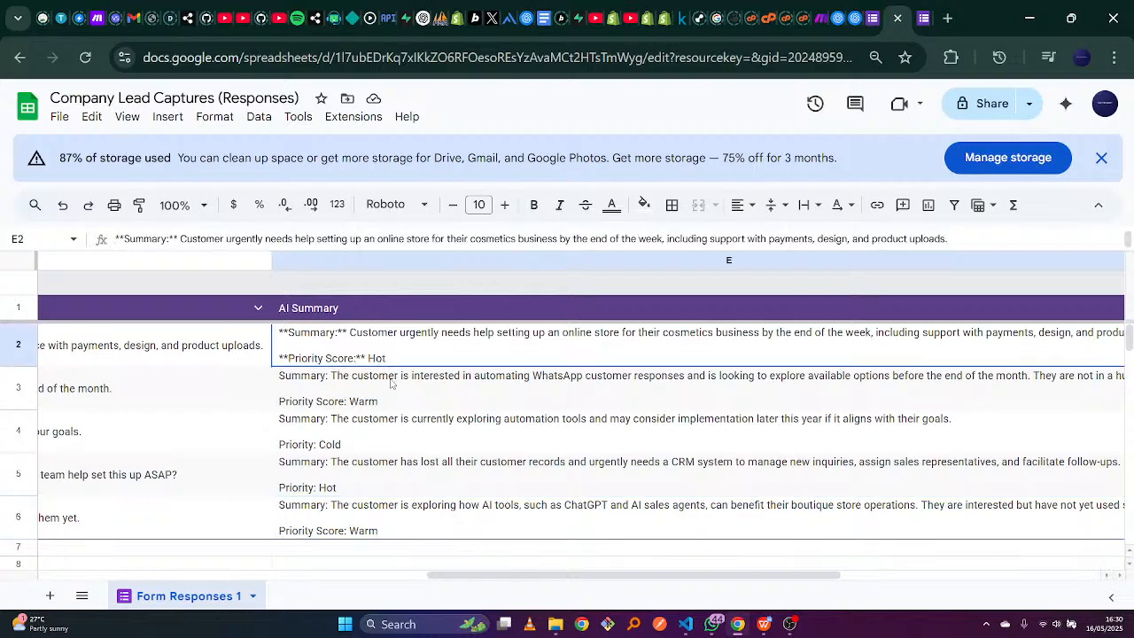
click(393, 388)
click(391, 433)
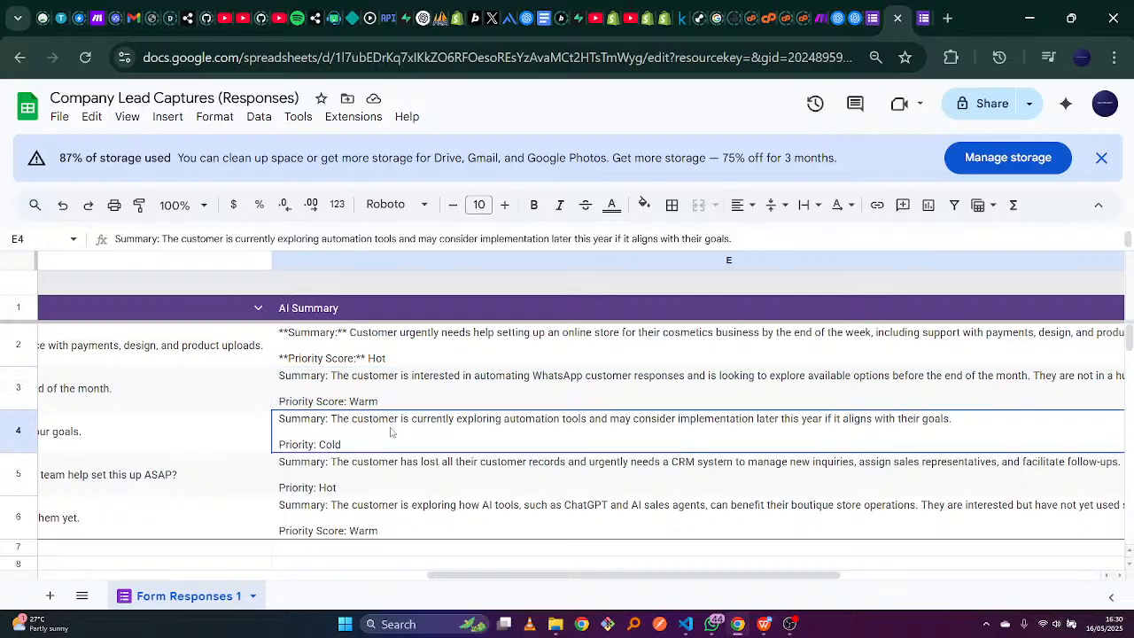
click(381, 485)
click(383, 527)
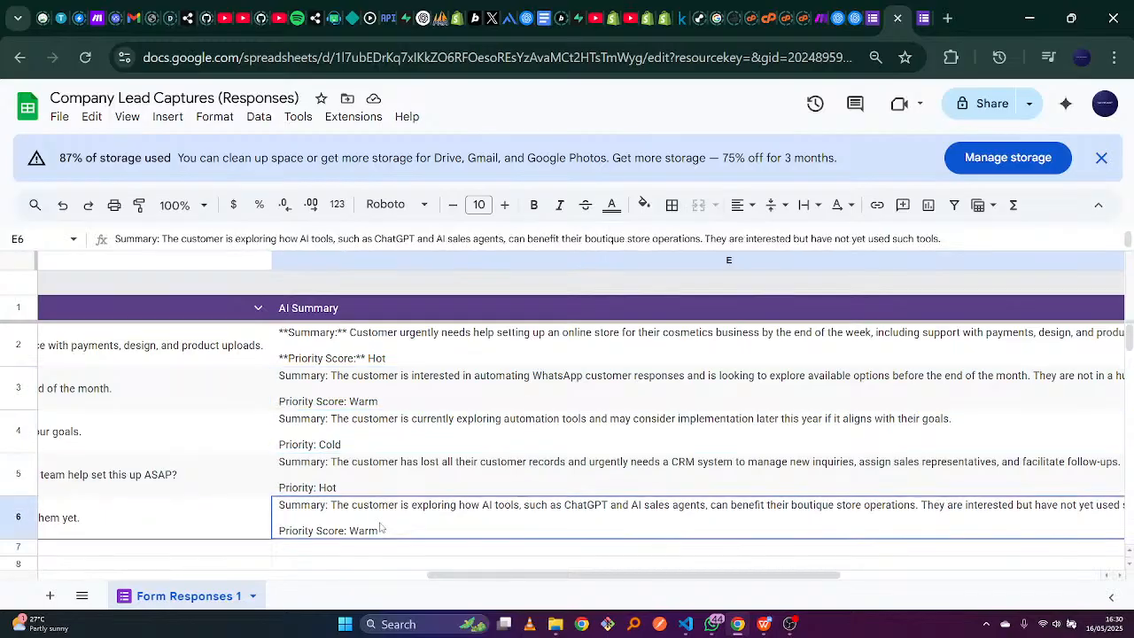
click(398, 462)
click(398, 429)
click(402, 385)
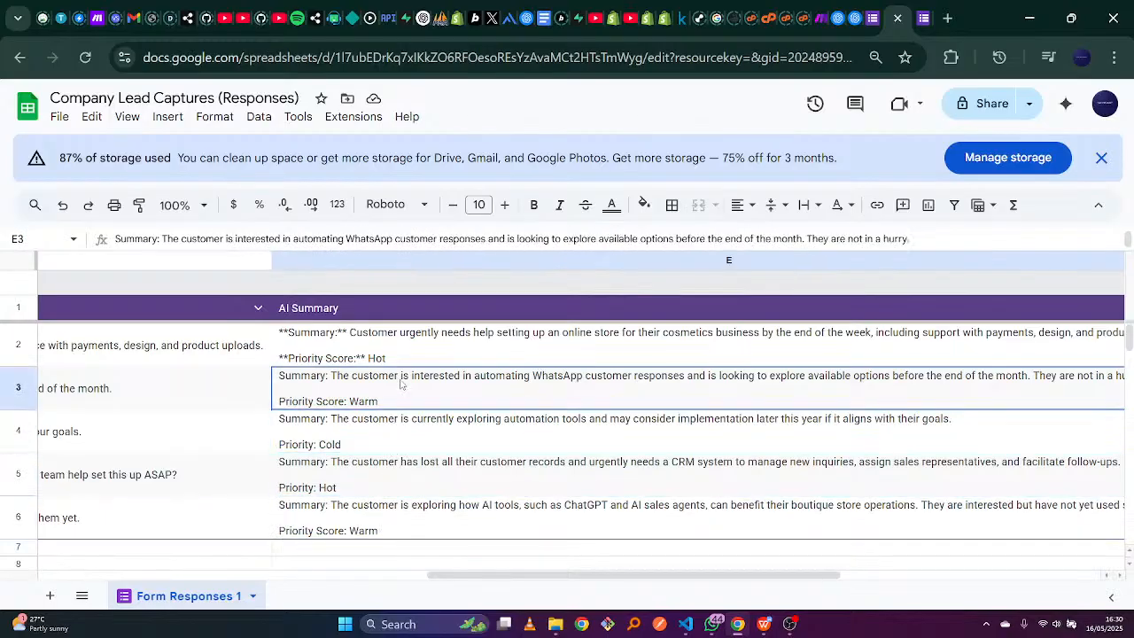
Recheck the Hot, Warm, Cold and Hot summaries in E2–E5 and the empty rows below.
click(412, 358)
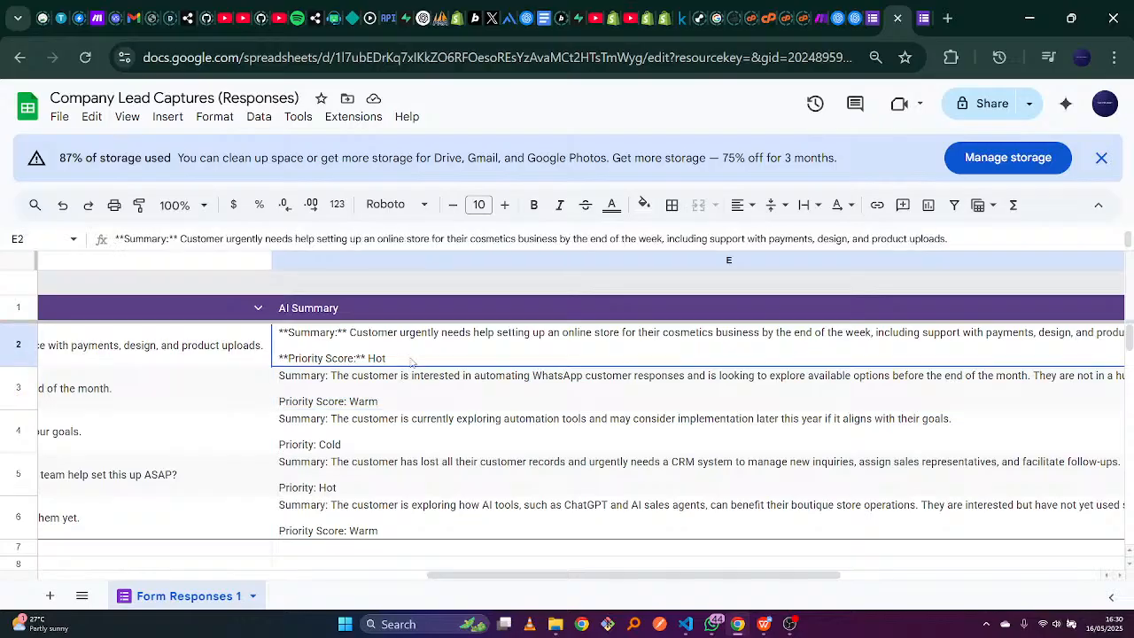
click(364, 408)
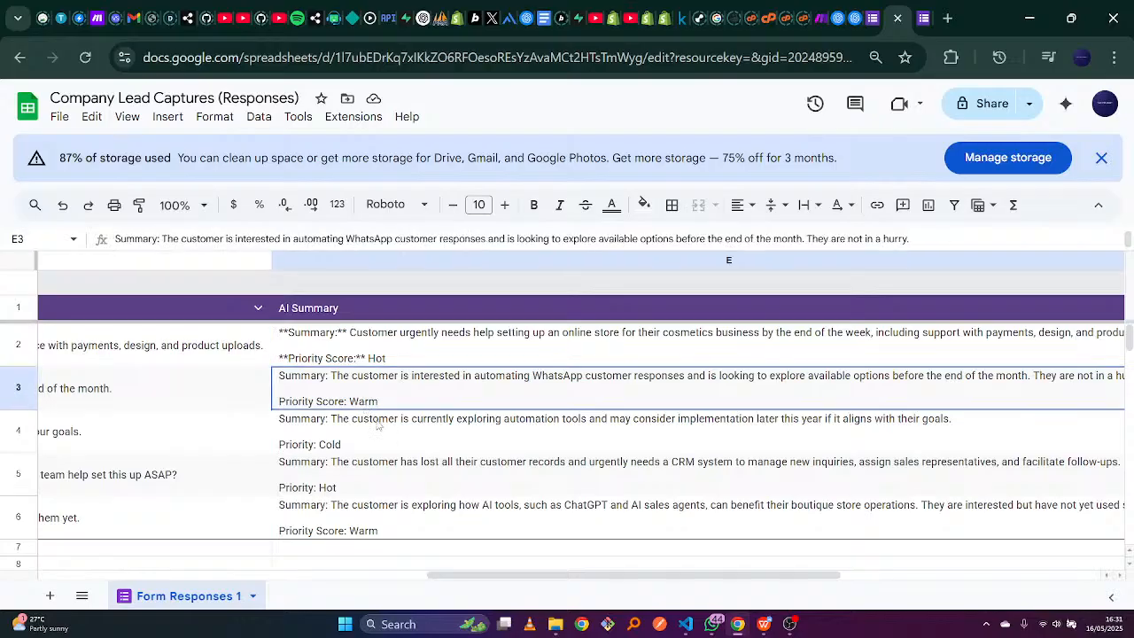
click(379, 425)
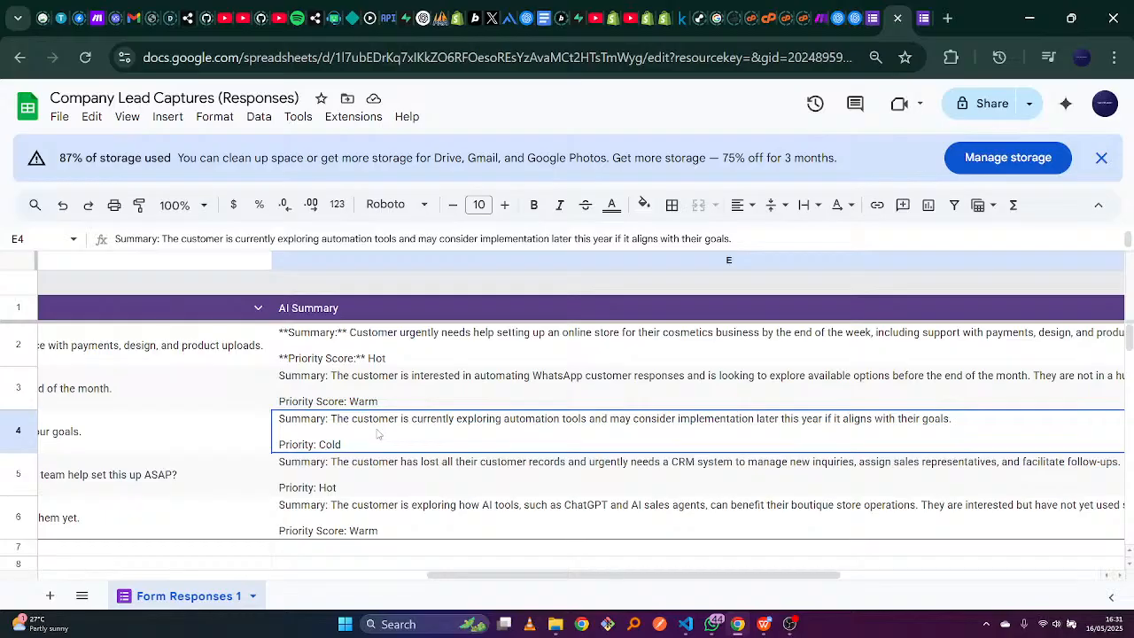
click(376, 475)
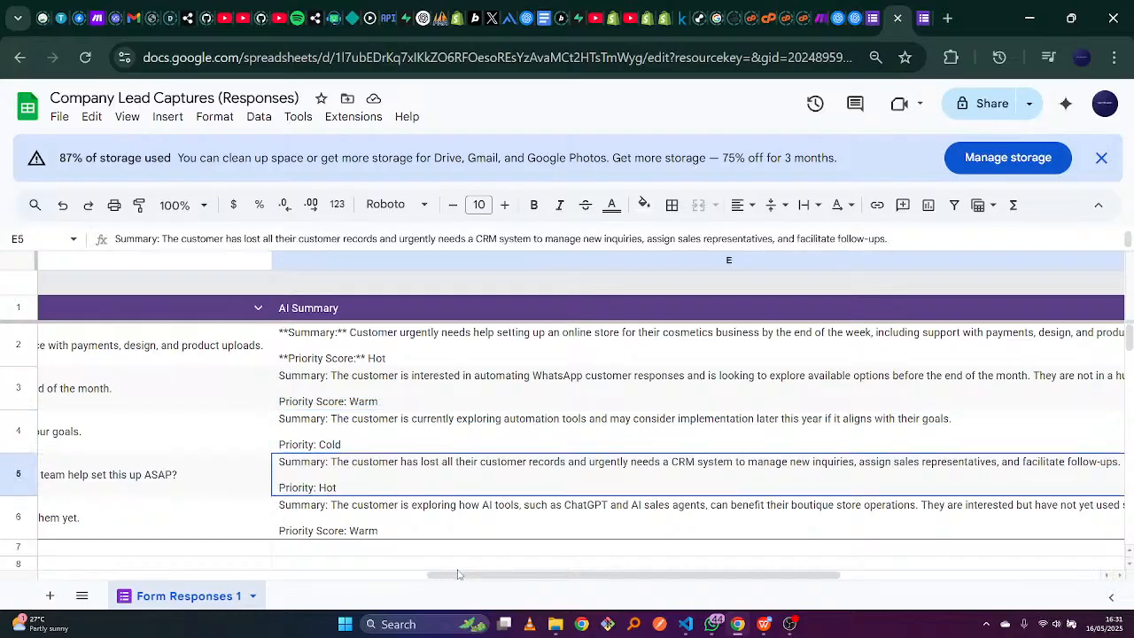
drag(458, 565, 438, 554)
click(421, 448)
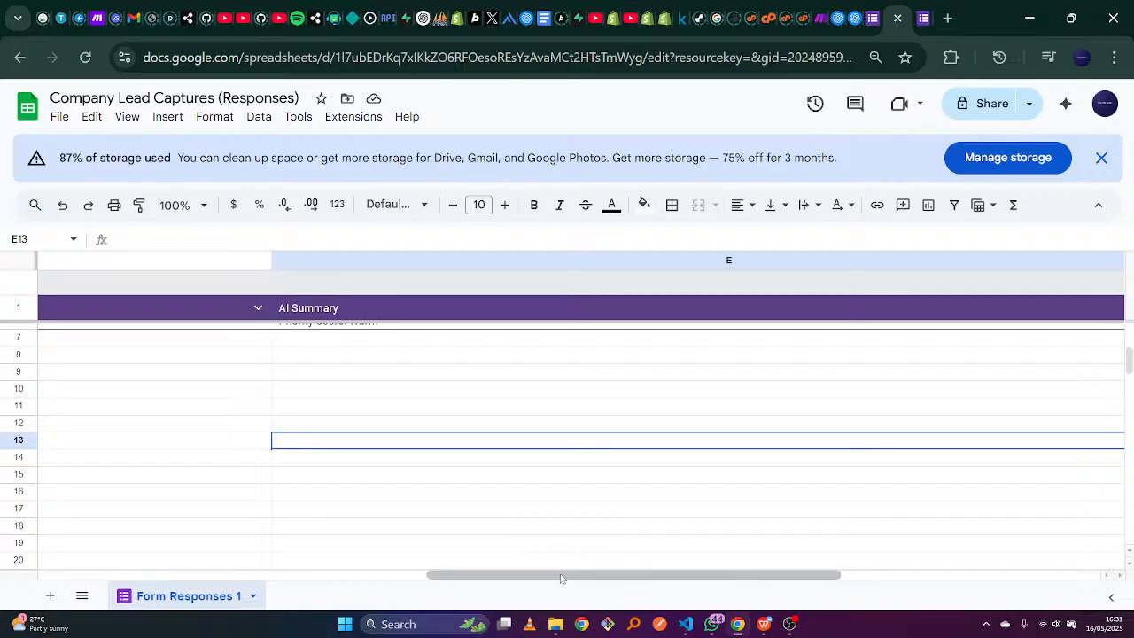
drag(562, 575, 72, 620)
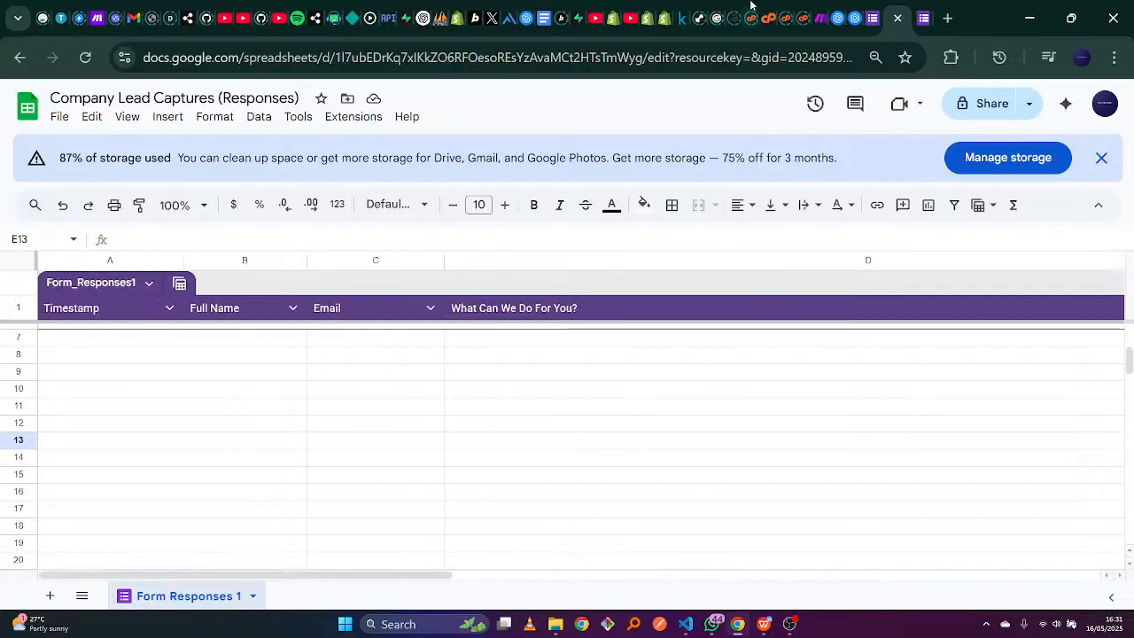
click(599, 6)
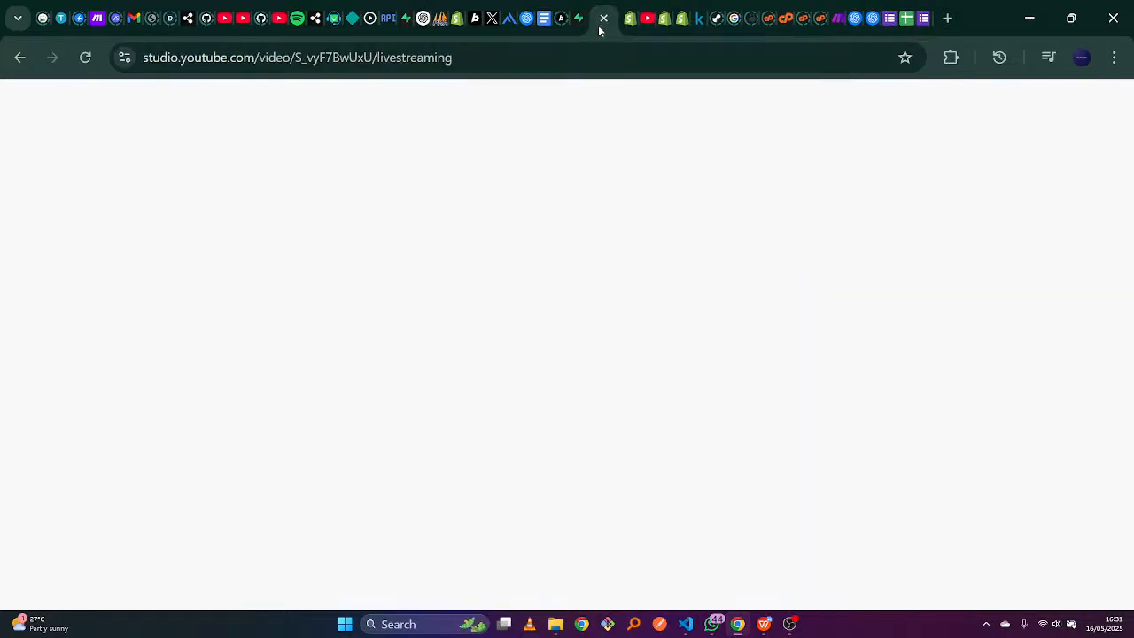